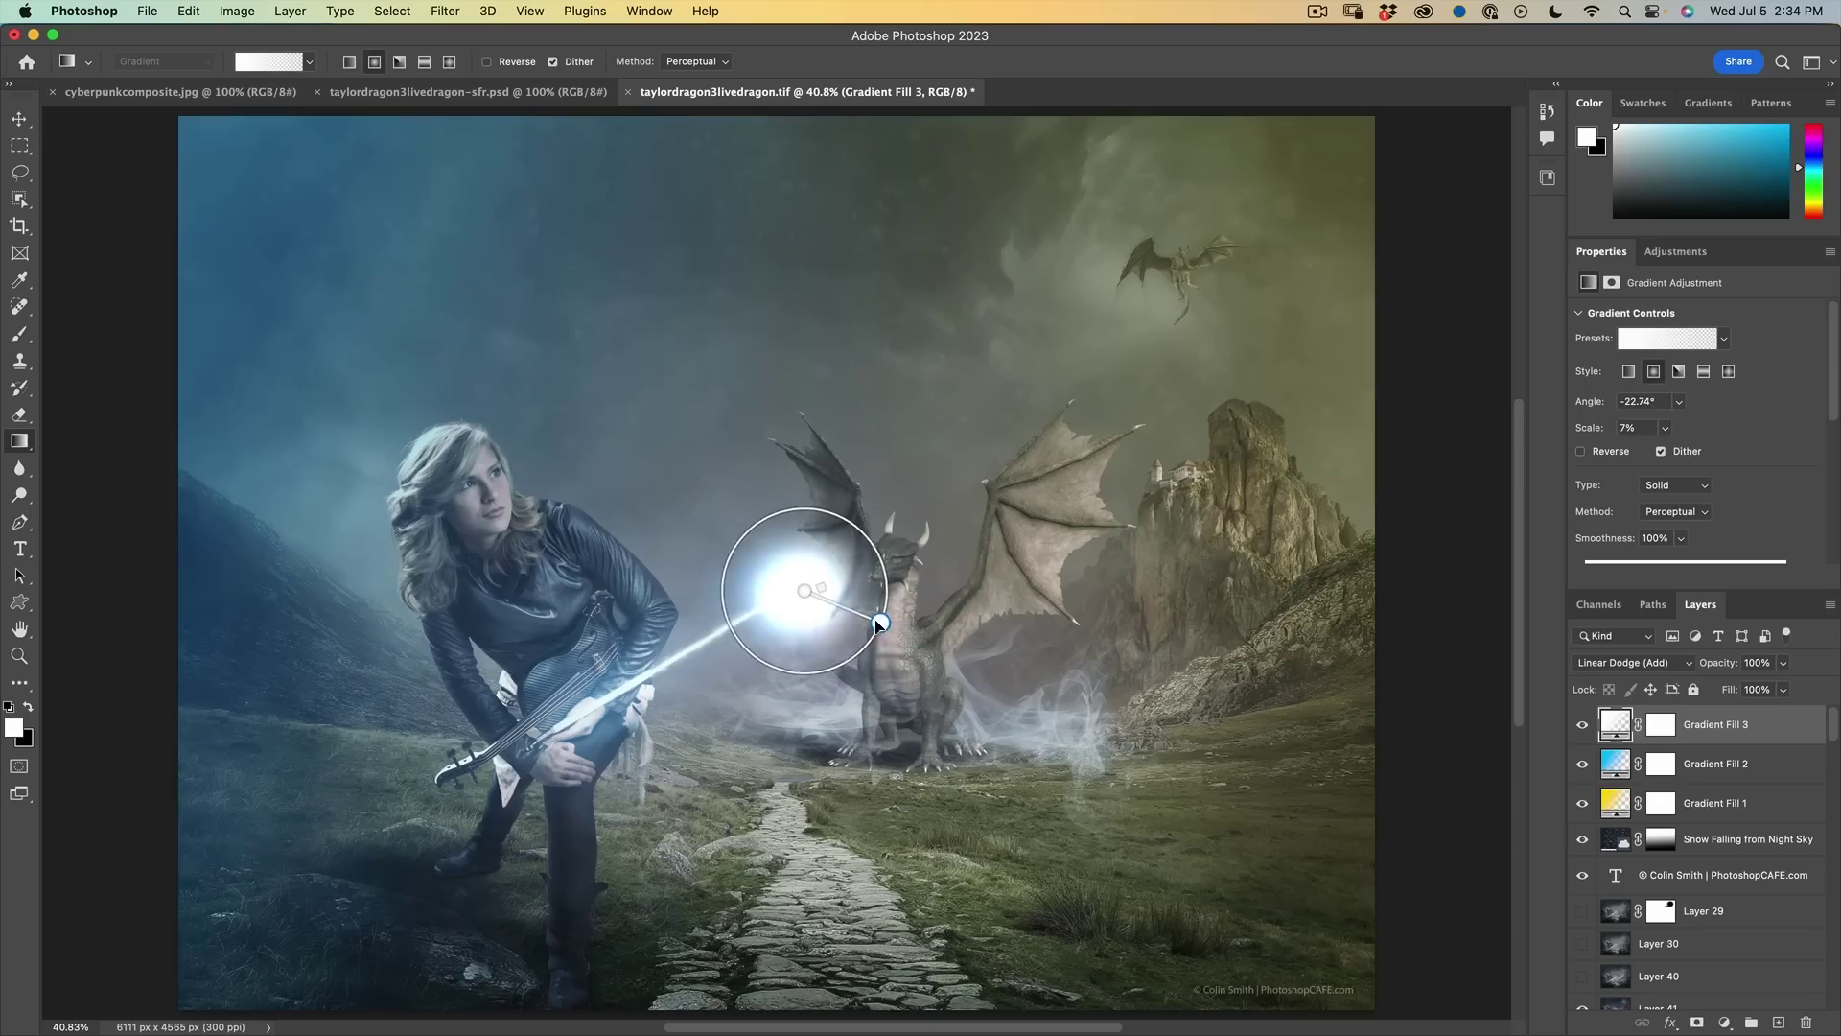
Step: Stretch and rotate the yellow radial gradient on the dragon composite
mouse_move(818, 588)
mouse_down()
mouse_move(843, 604)
mouse_move(817, 588)
mouse_up()
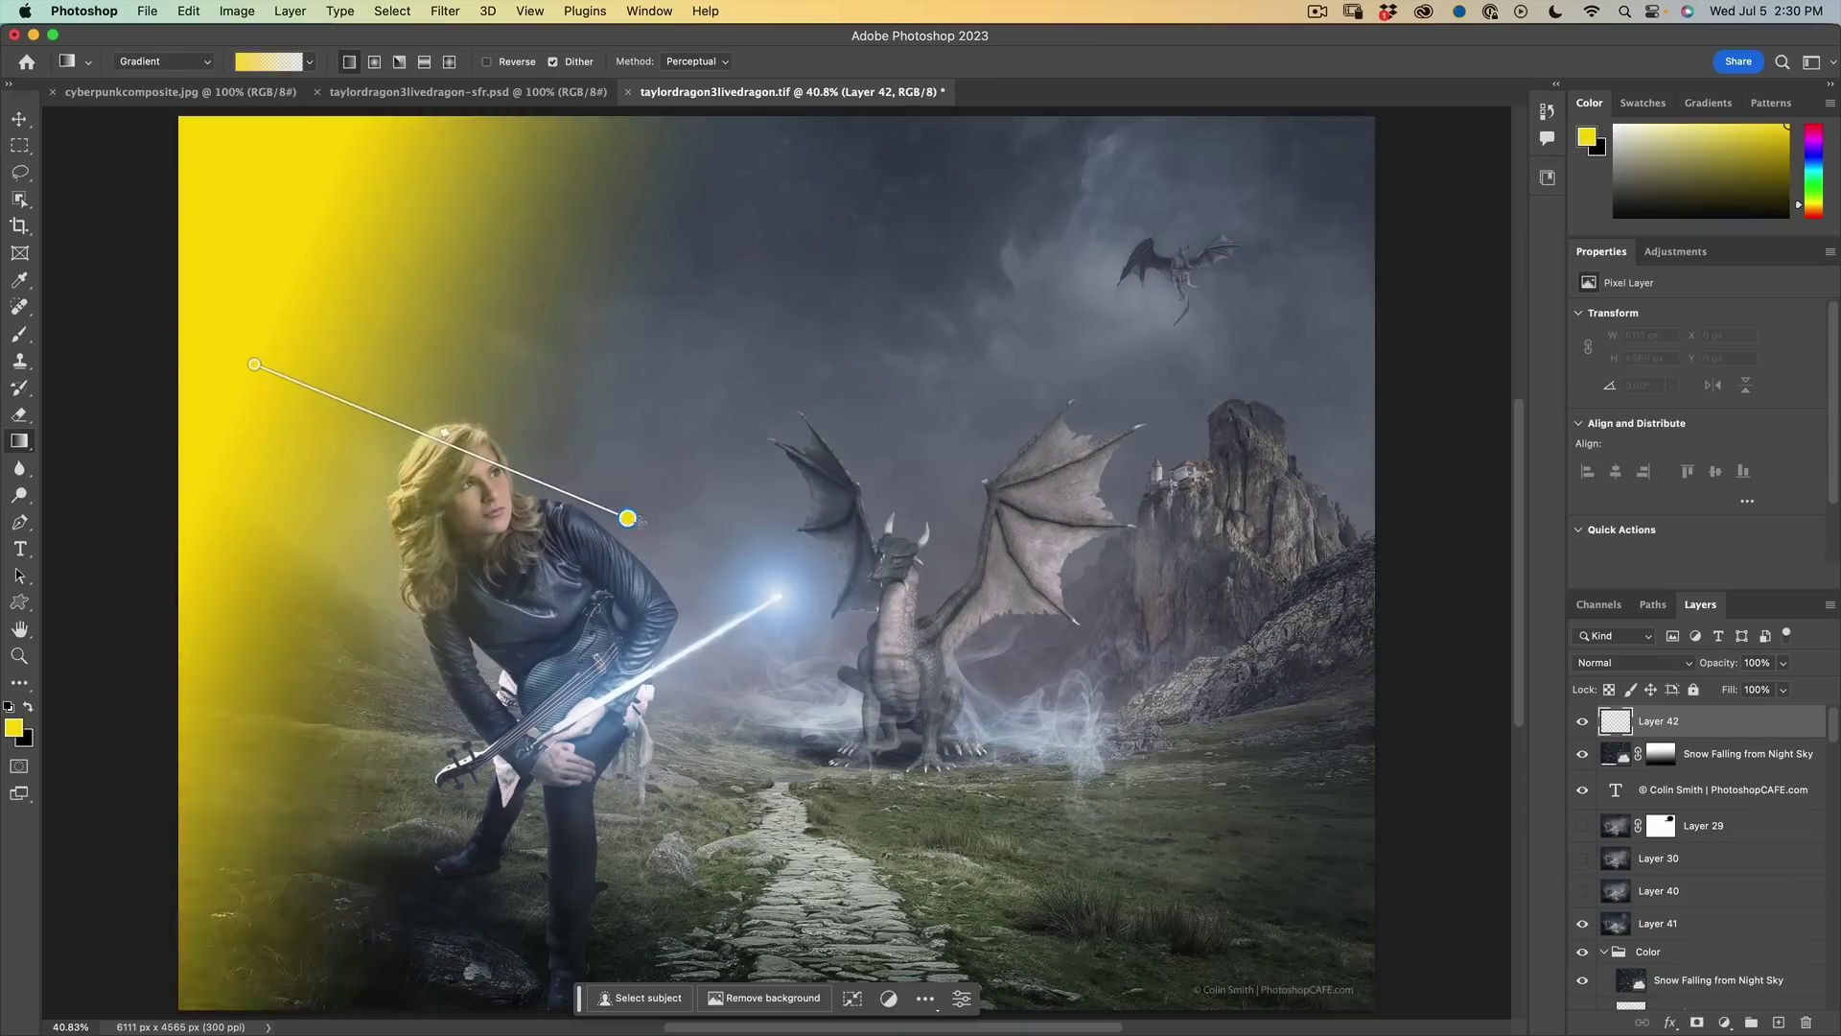
drag(624, 514, 787, 581)
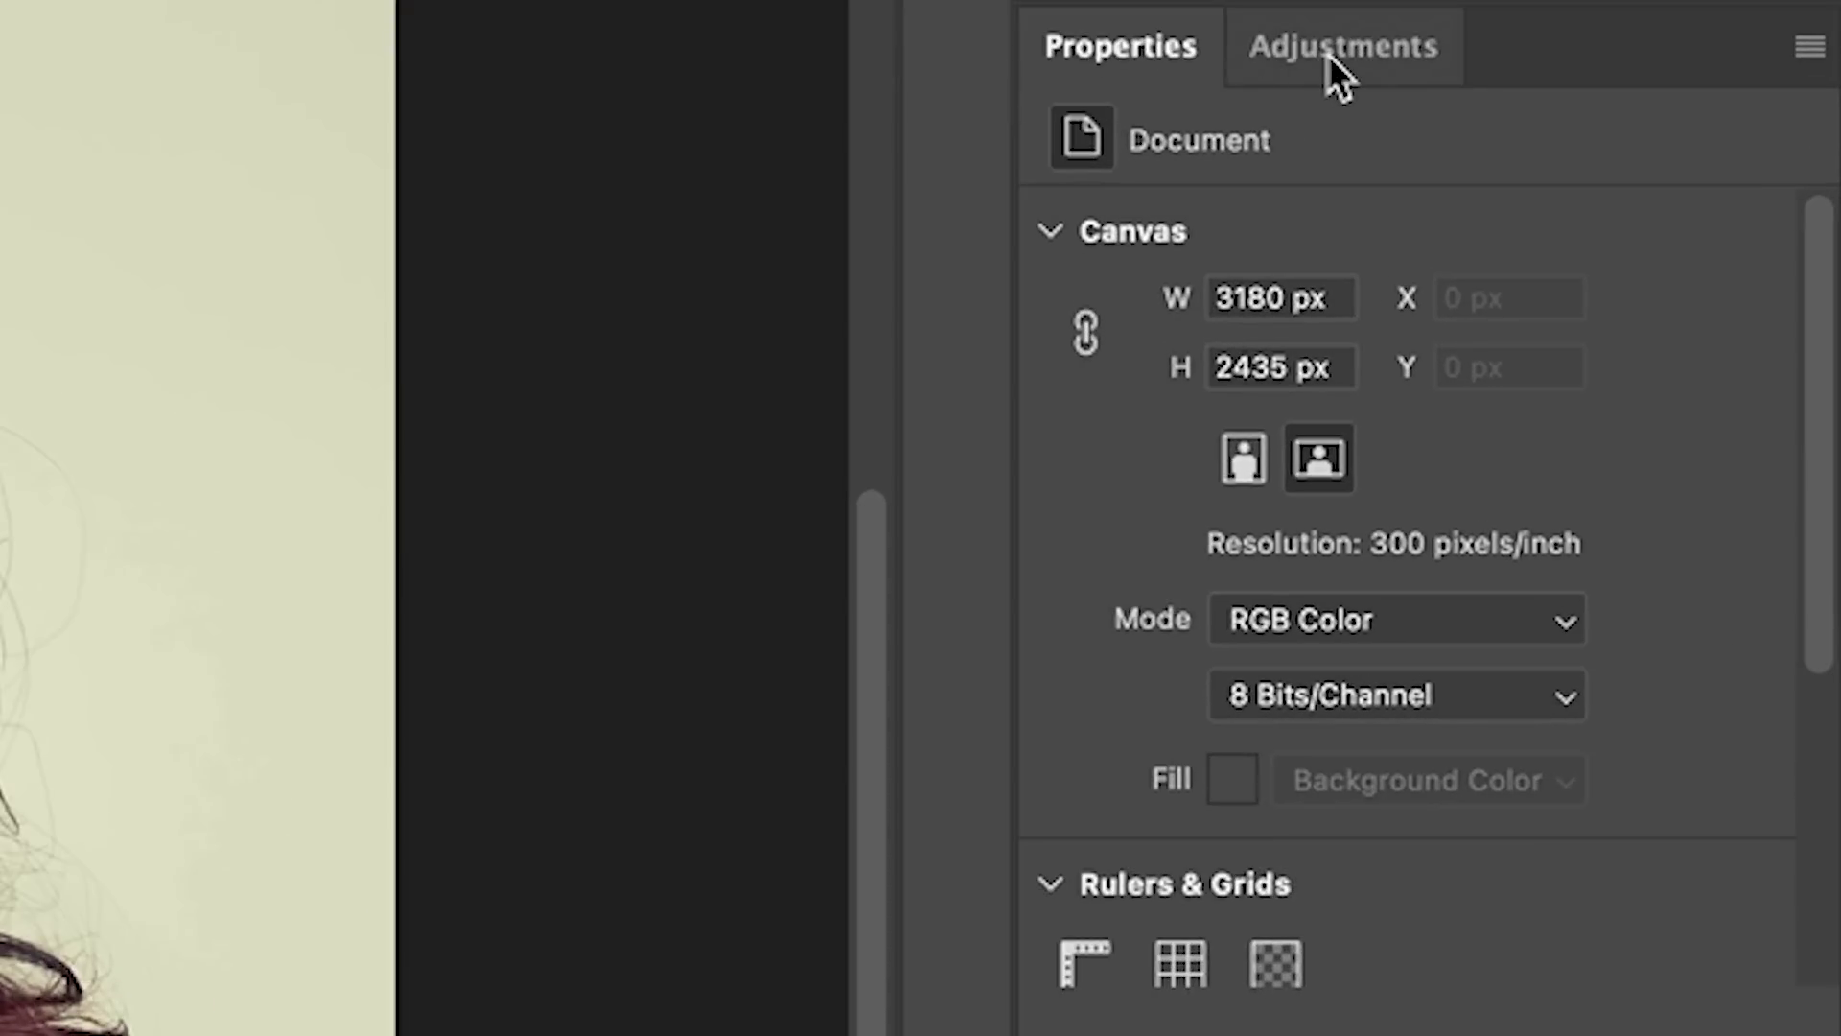
Step: Apply the Portraits 'Moody Blues' adjustment preset from the Adjustments panel
click(1671, 254)
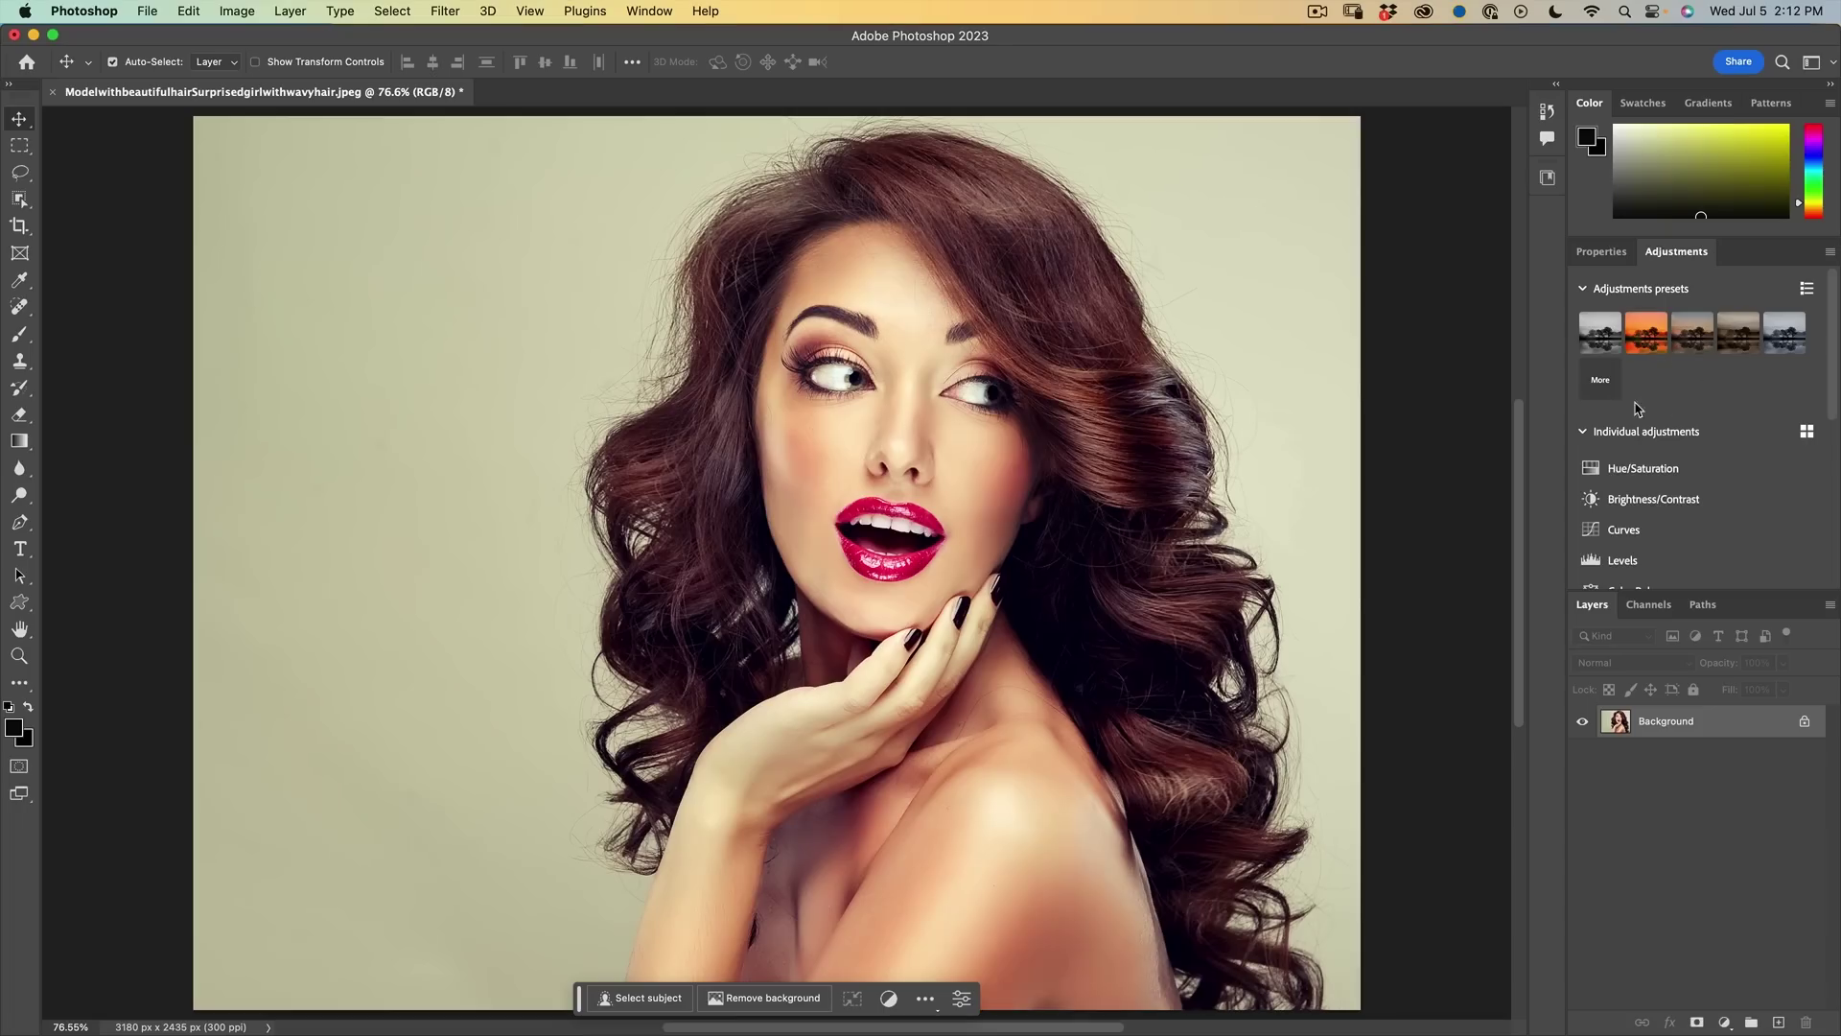
click(1600, 384)
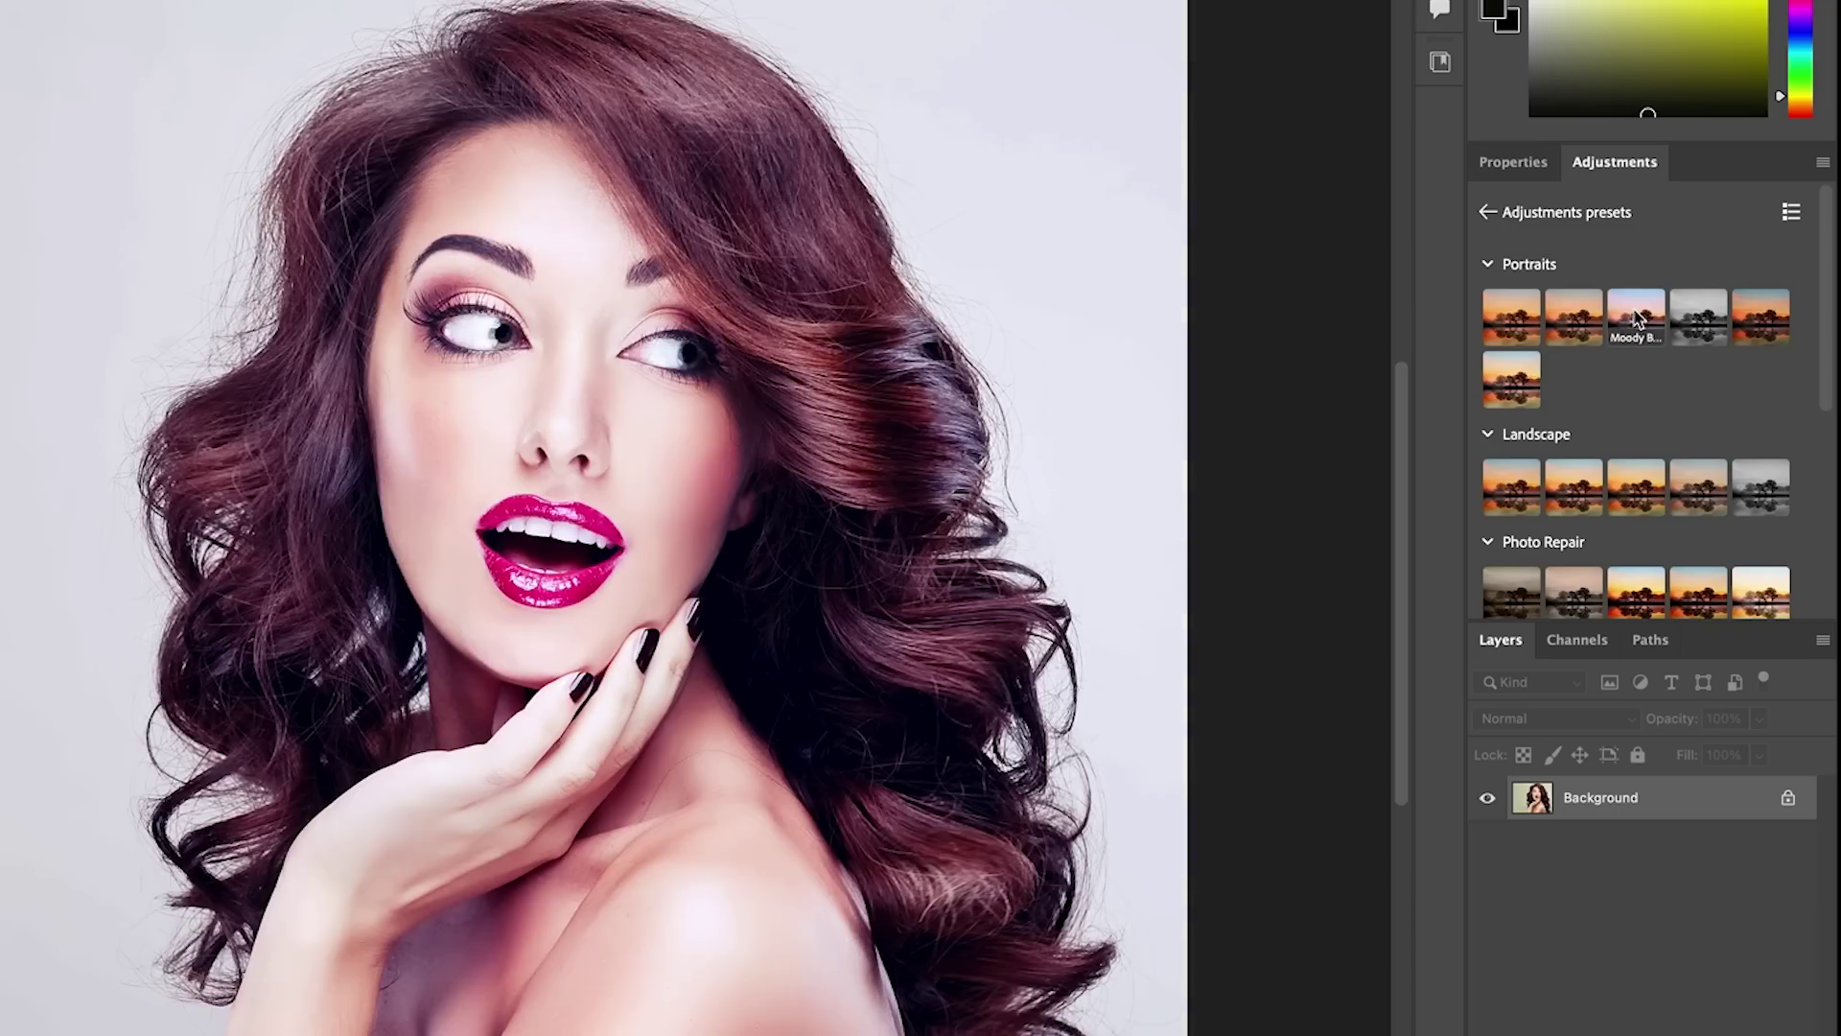
click(1637, 316)
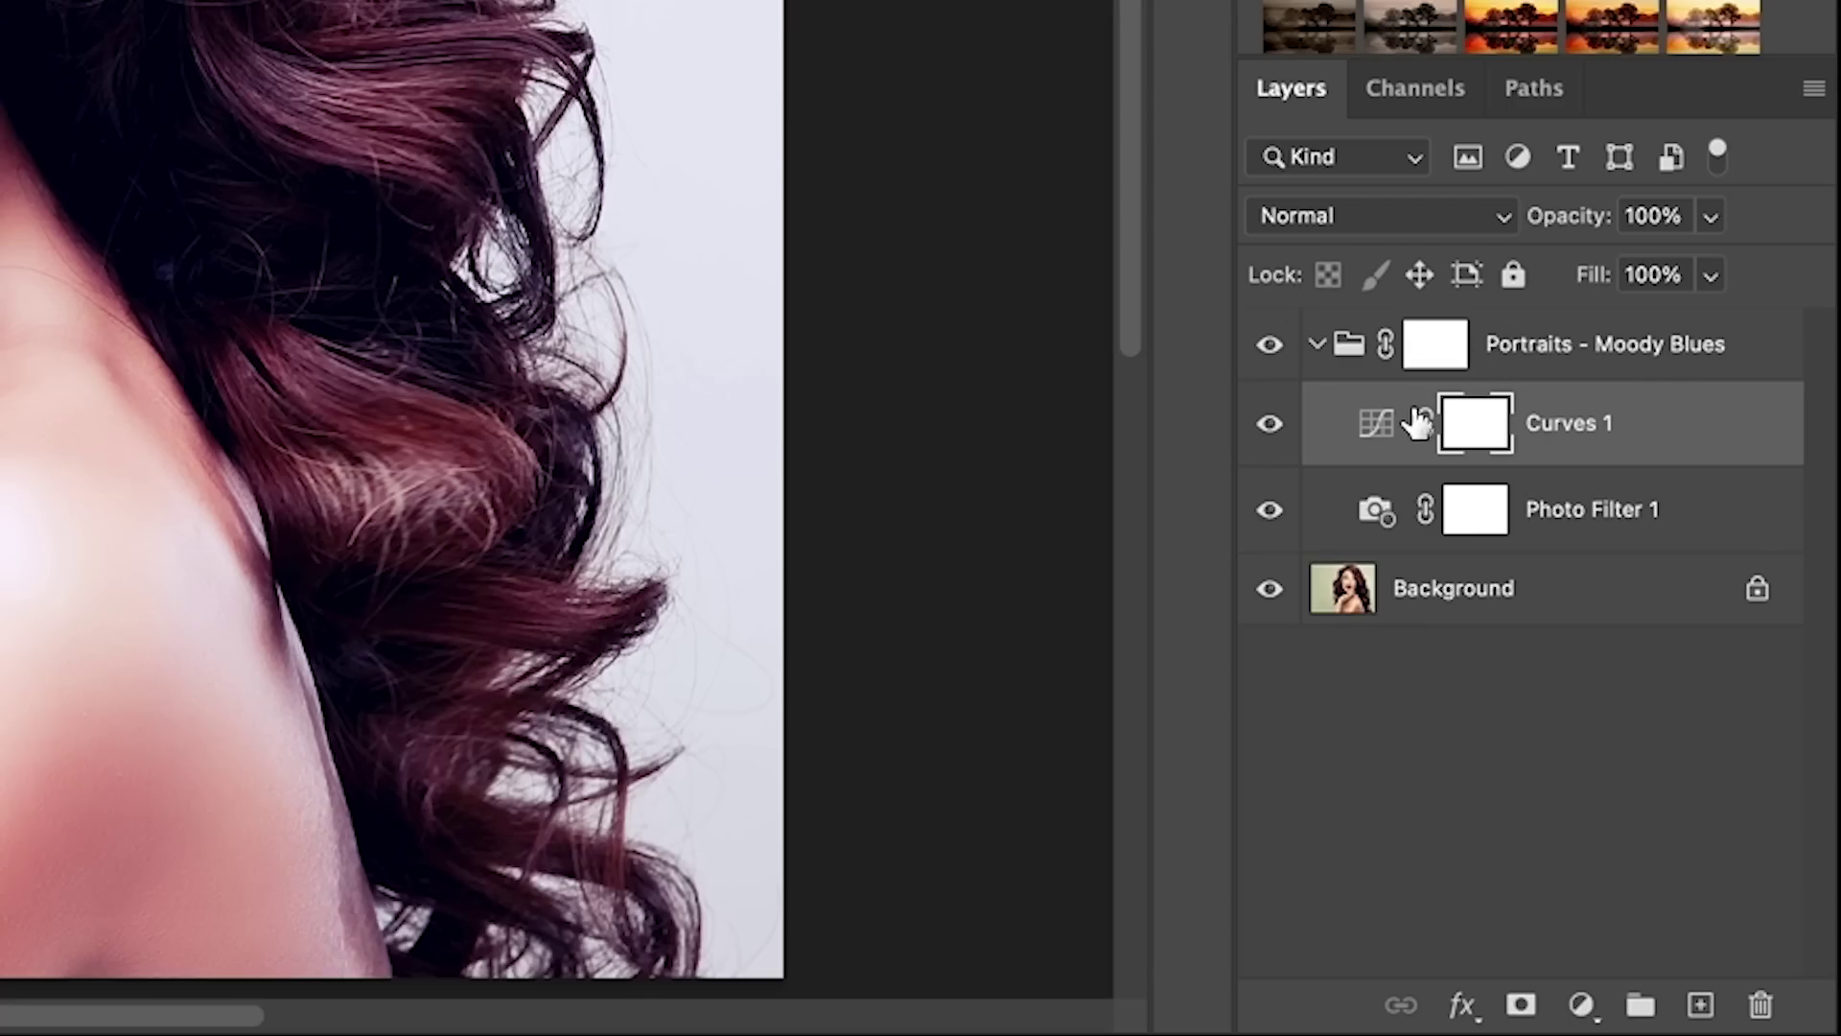
Step: Inspect the Photo Filter 1 and Curves 1 settings in Properties
click(1362, 518)
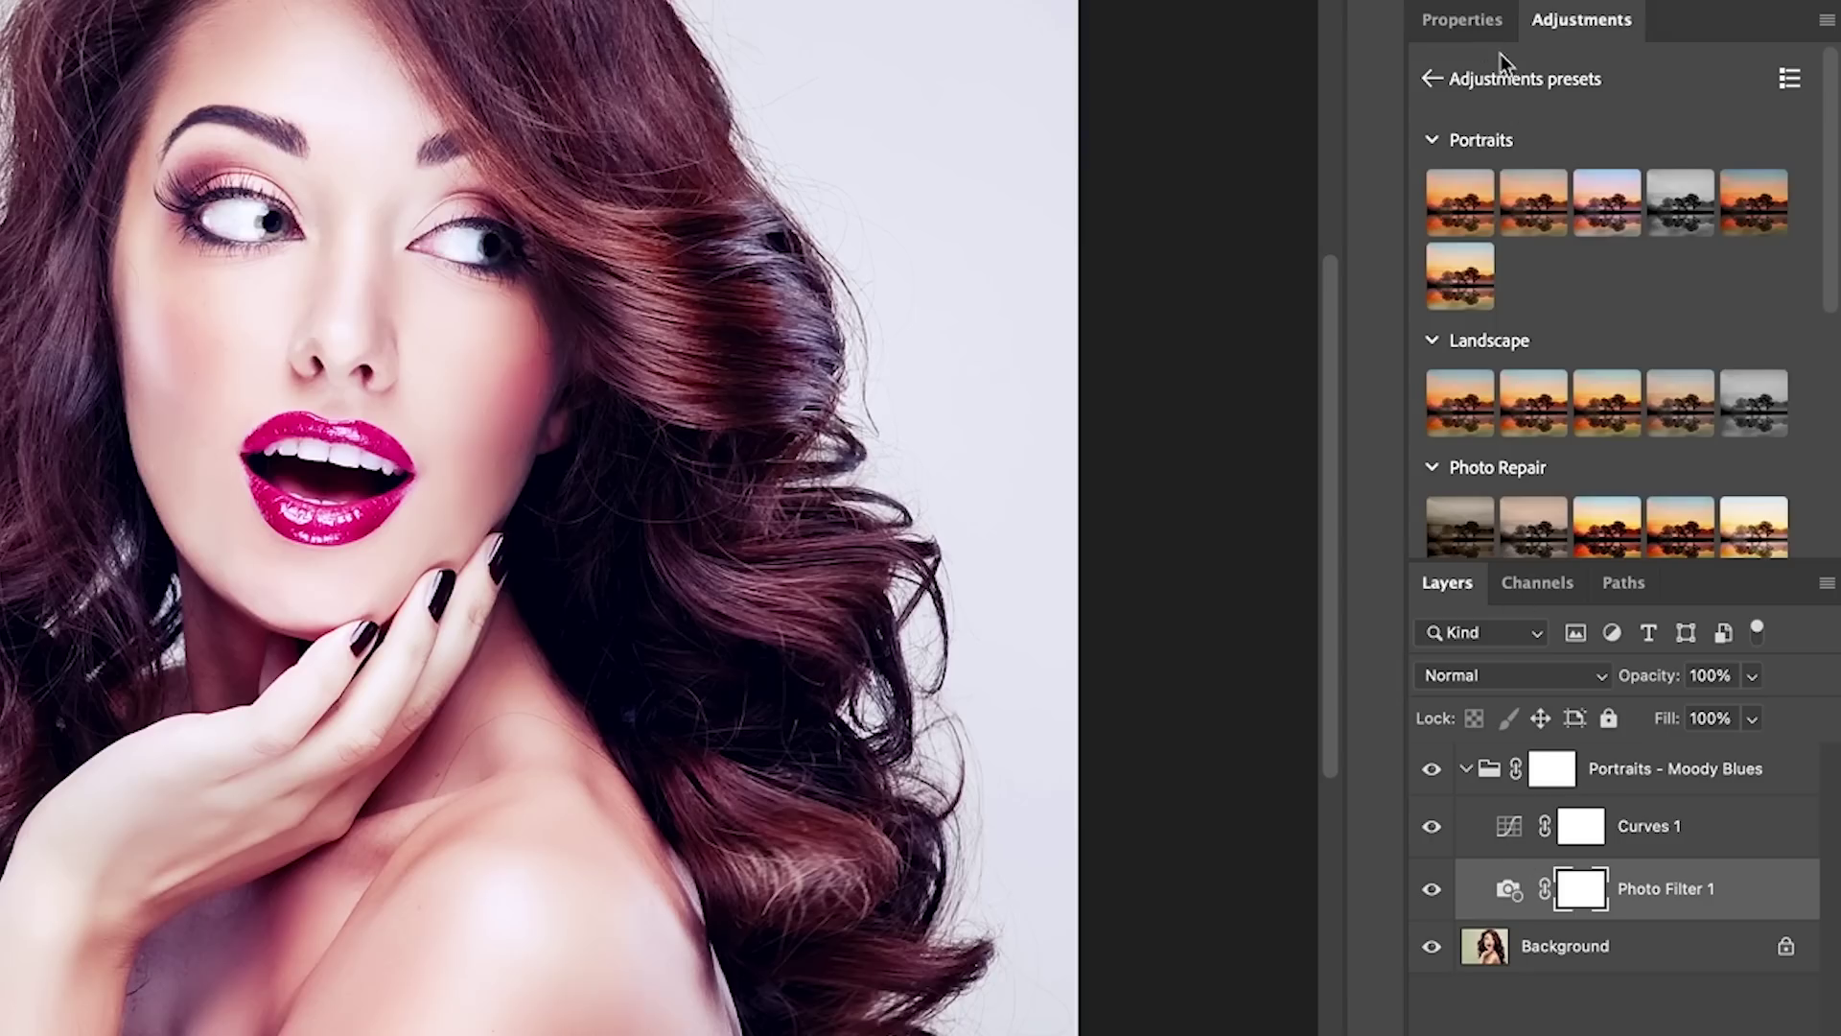
click(1467, 21)
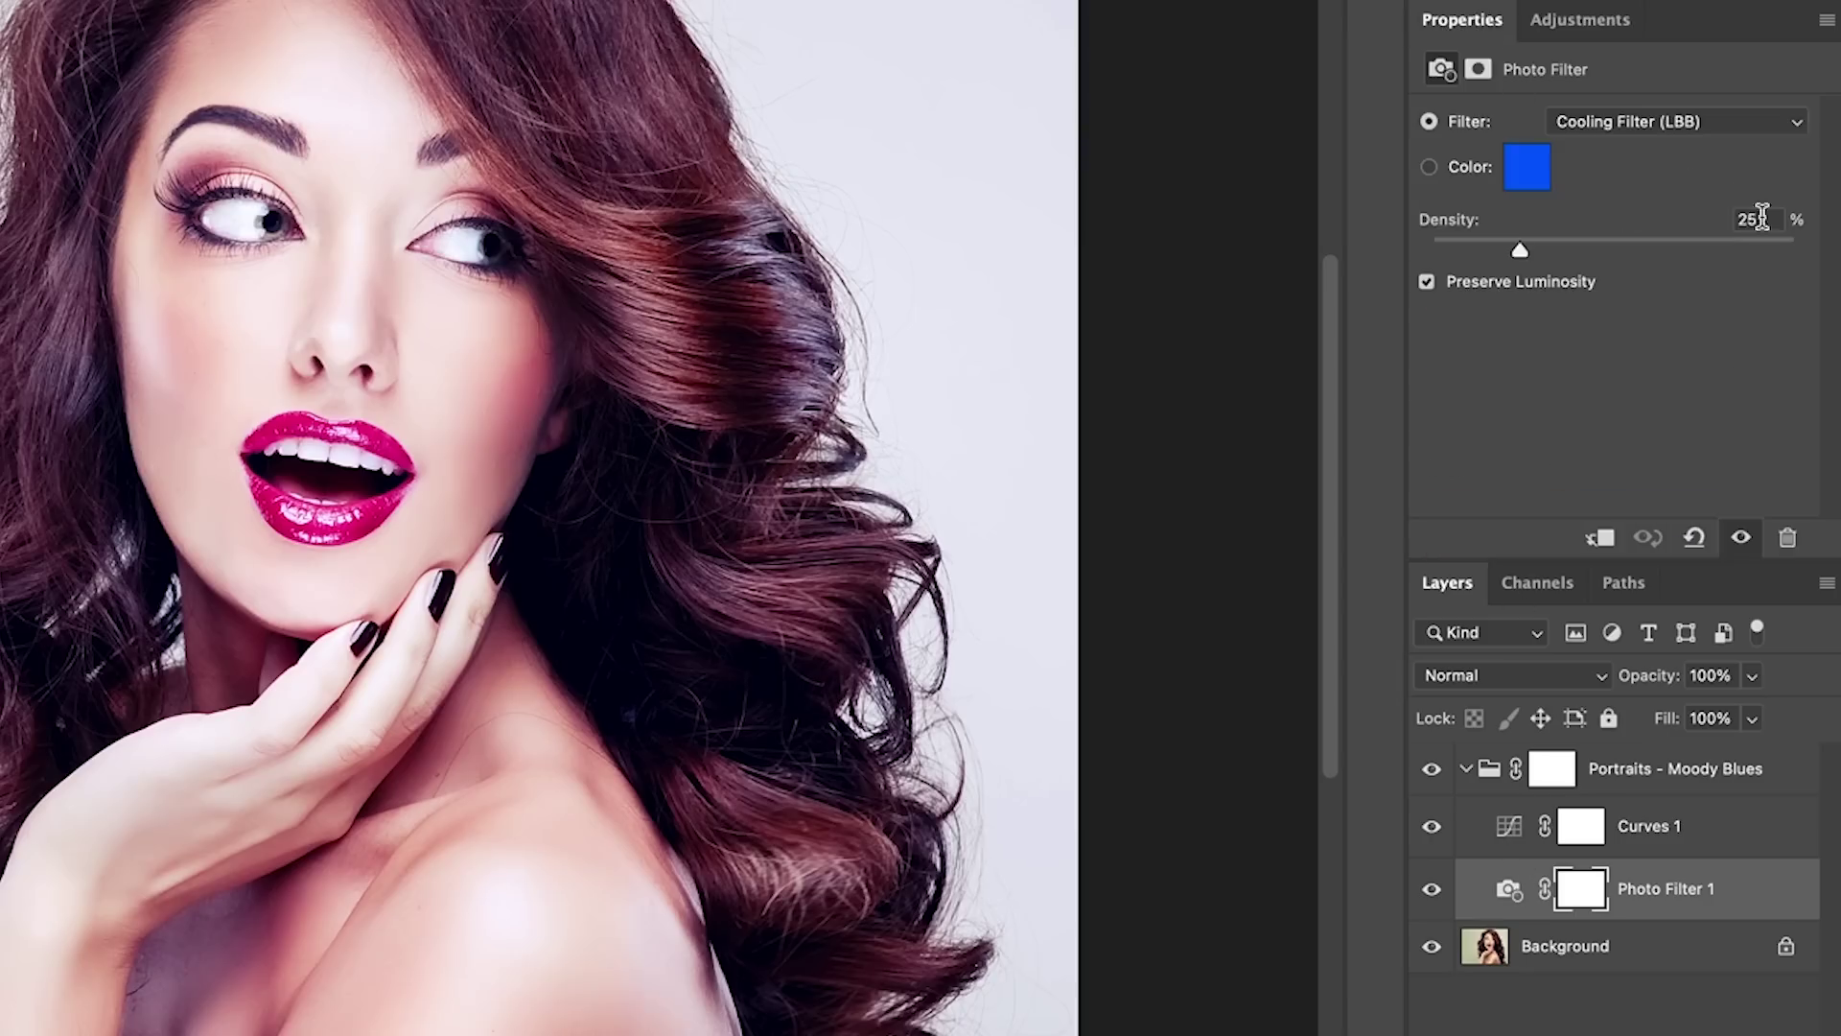
click(1509, 818)
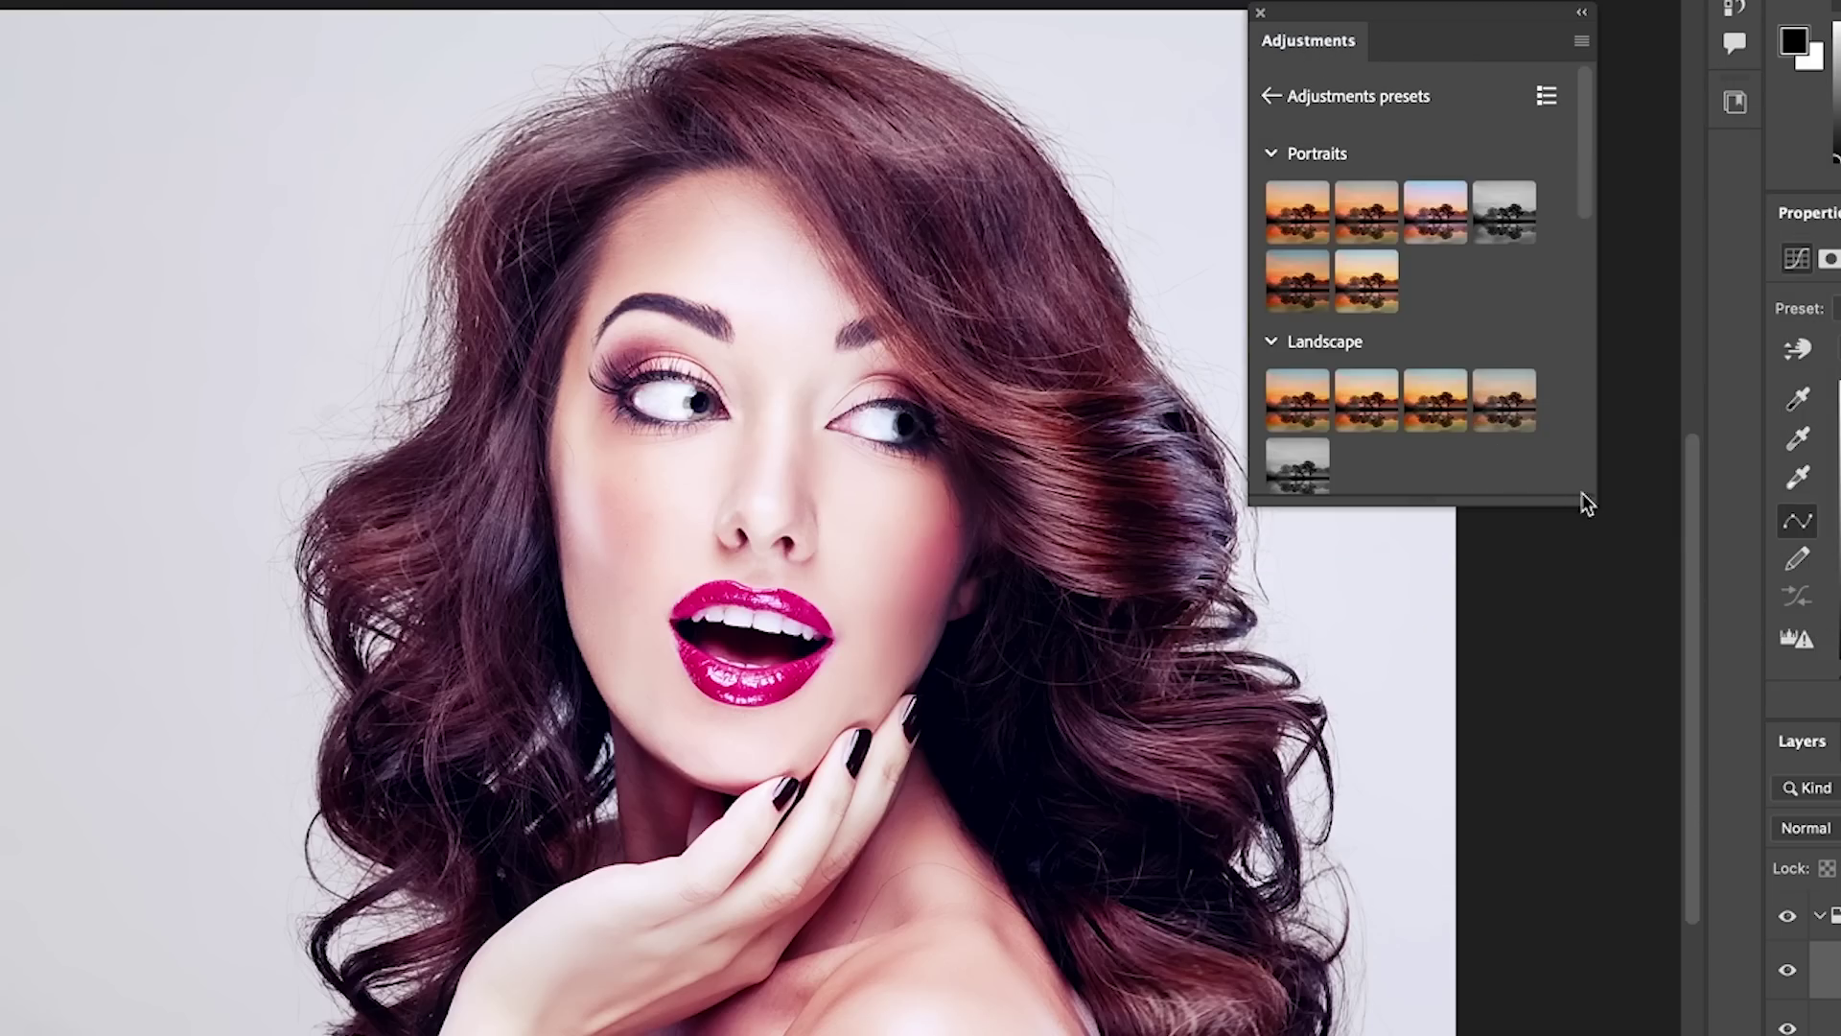
Step: Enlarge the presets panel and apply the Black & White Strong and Cool presets
drag(1594, 497, 1655, 1034)
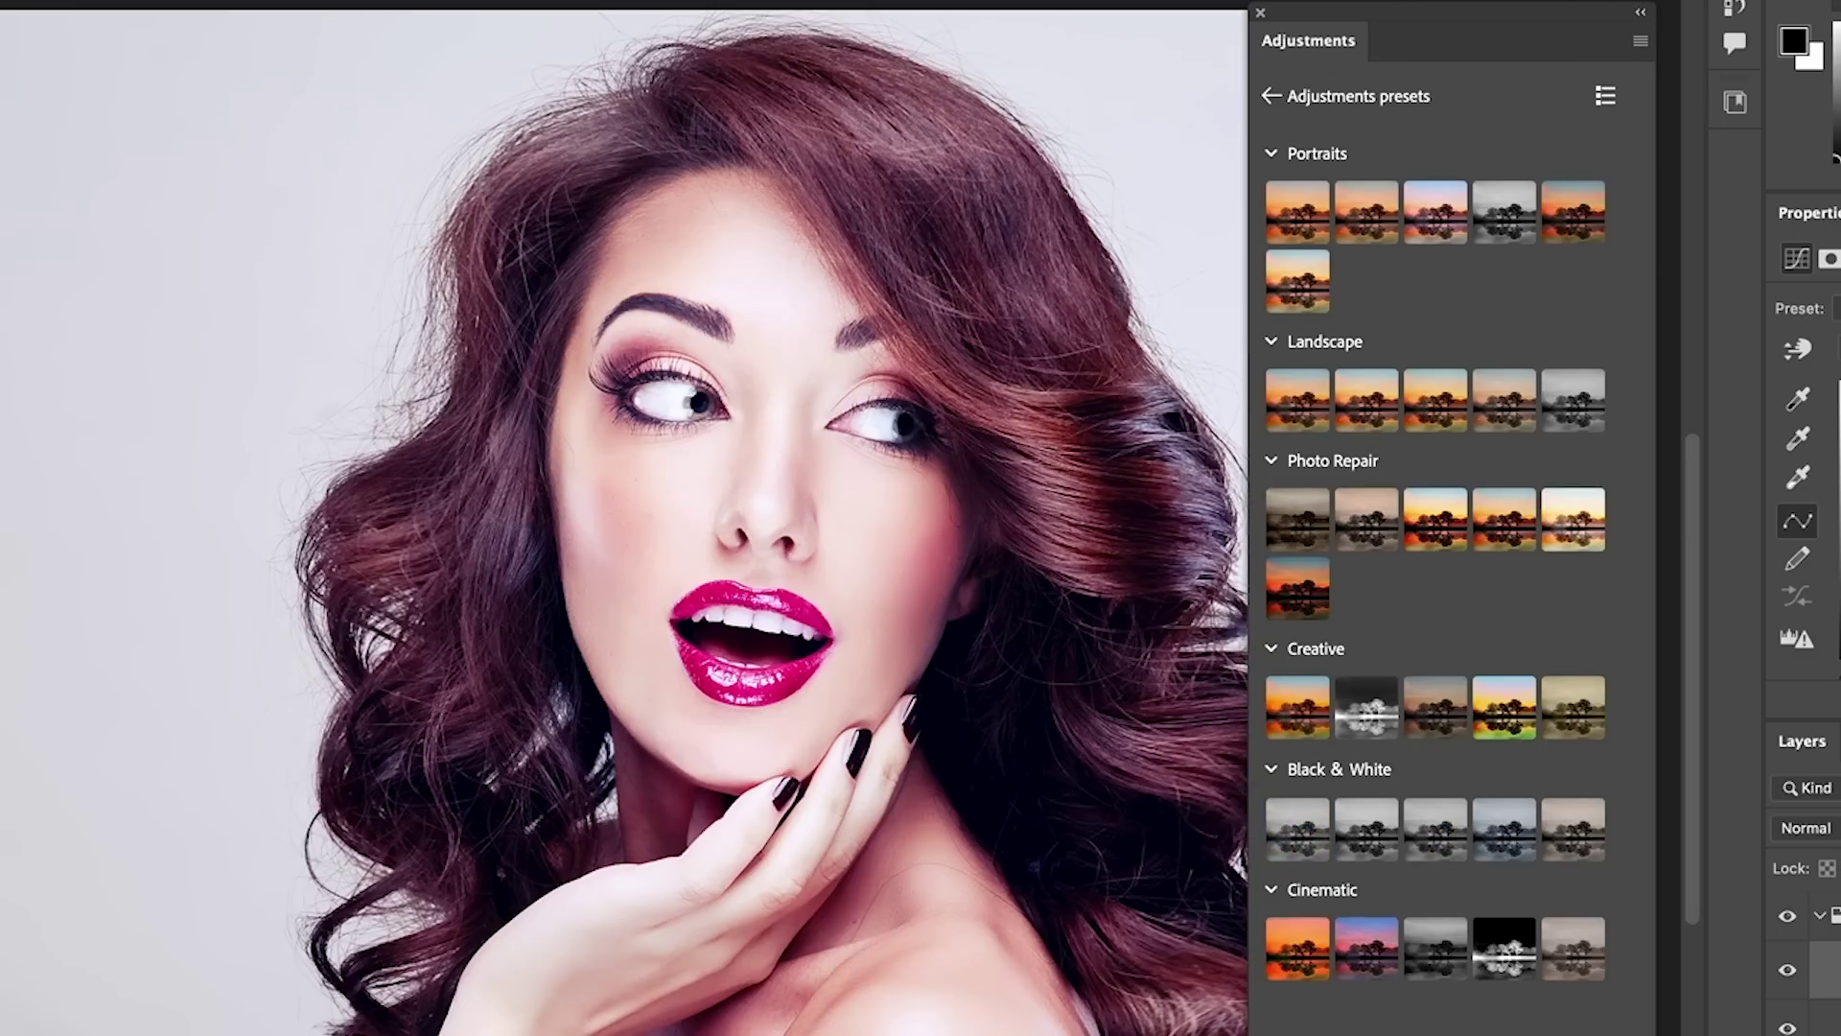
click(1373, 832)
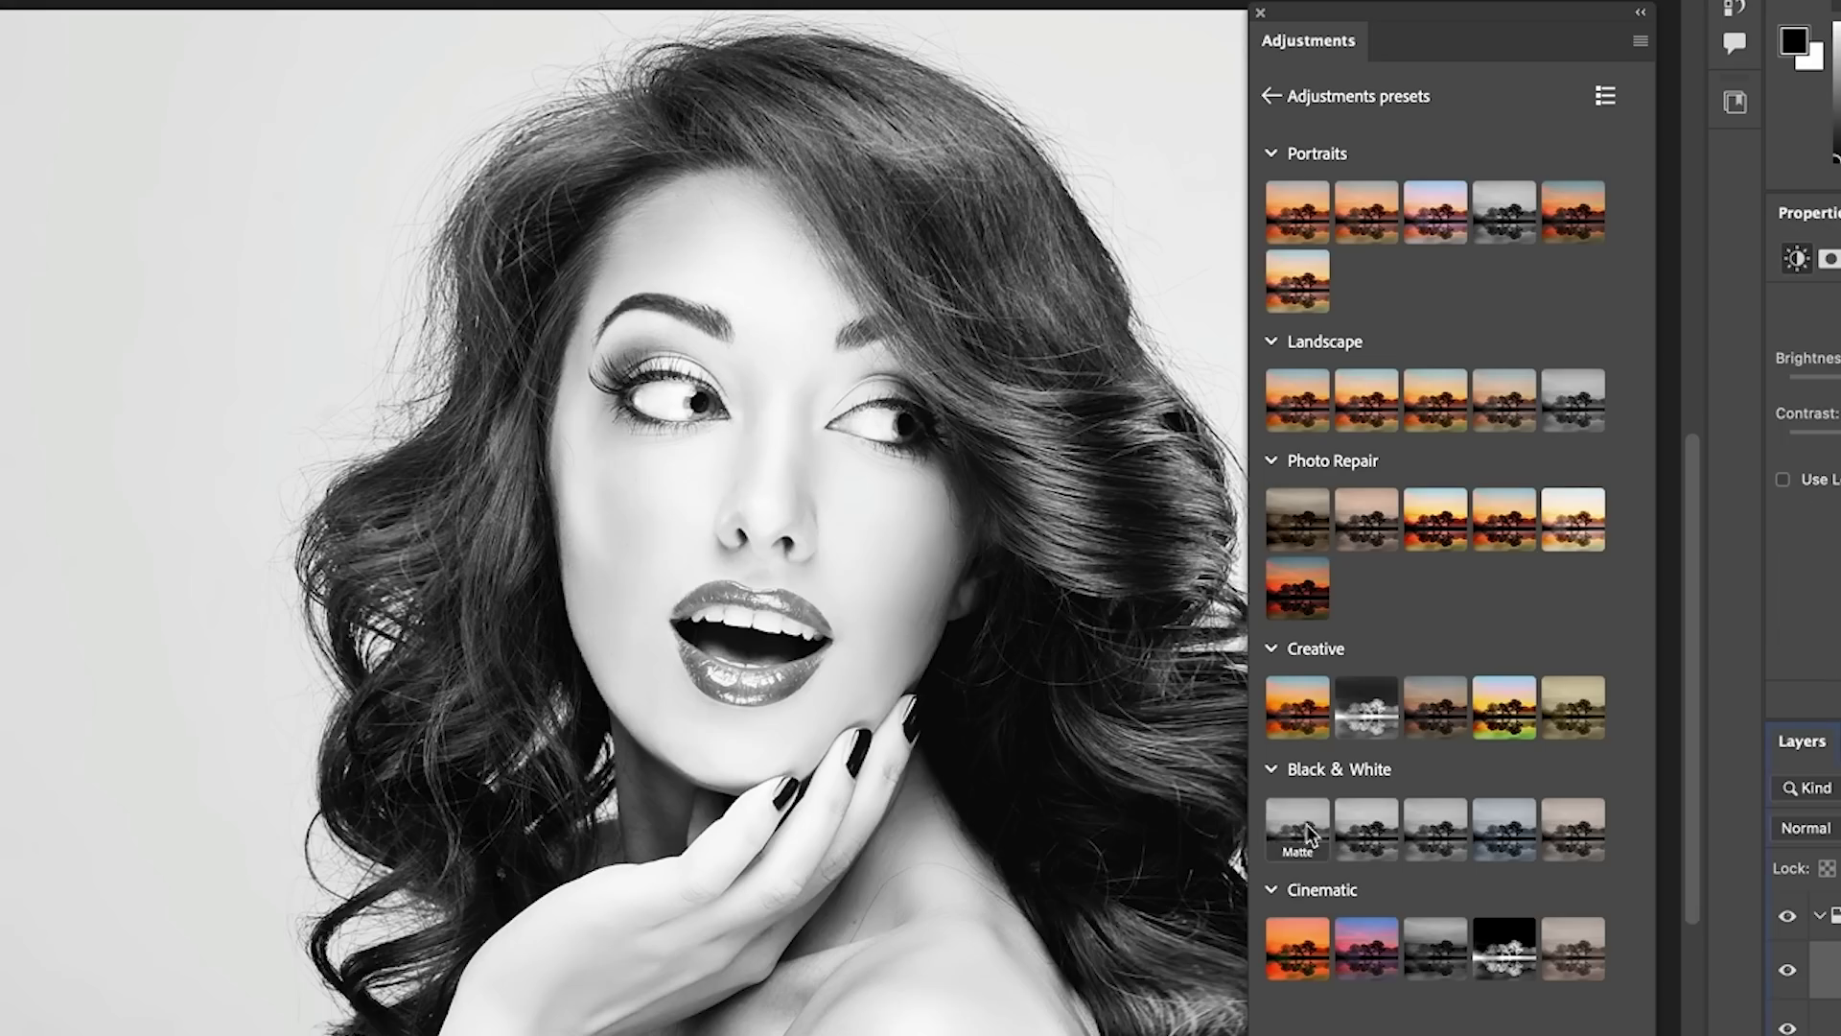
click(1498, 834)
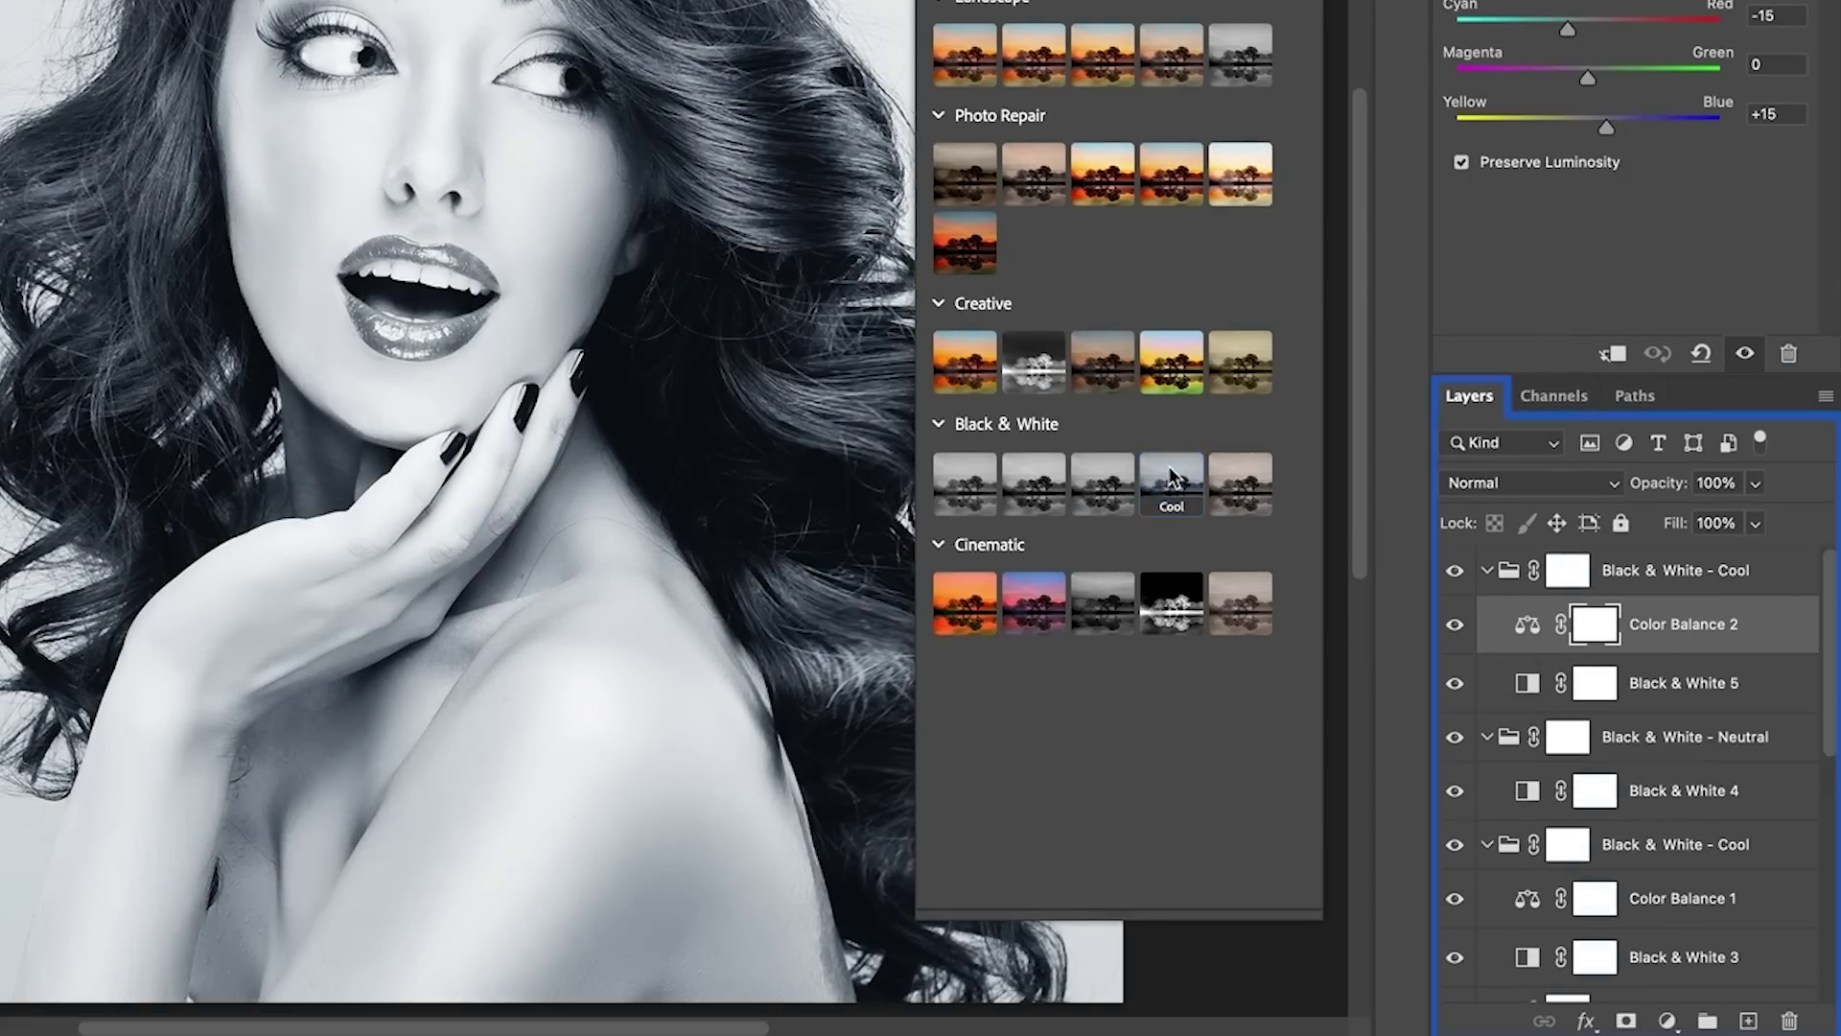
scroll(1623, 733, down, 10)
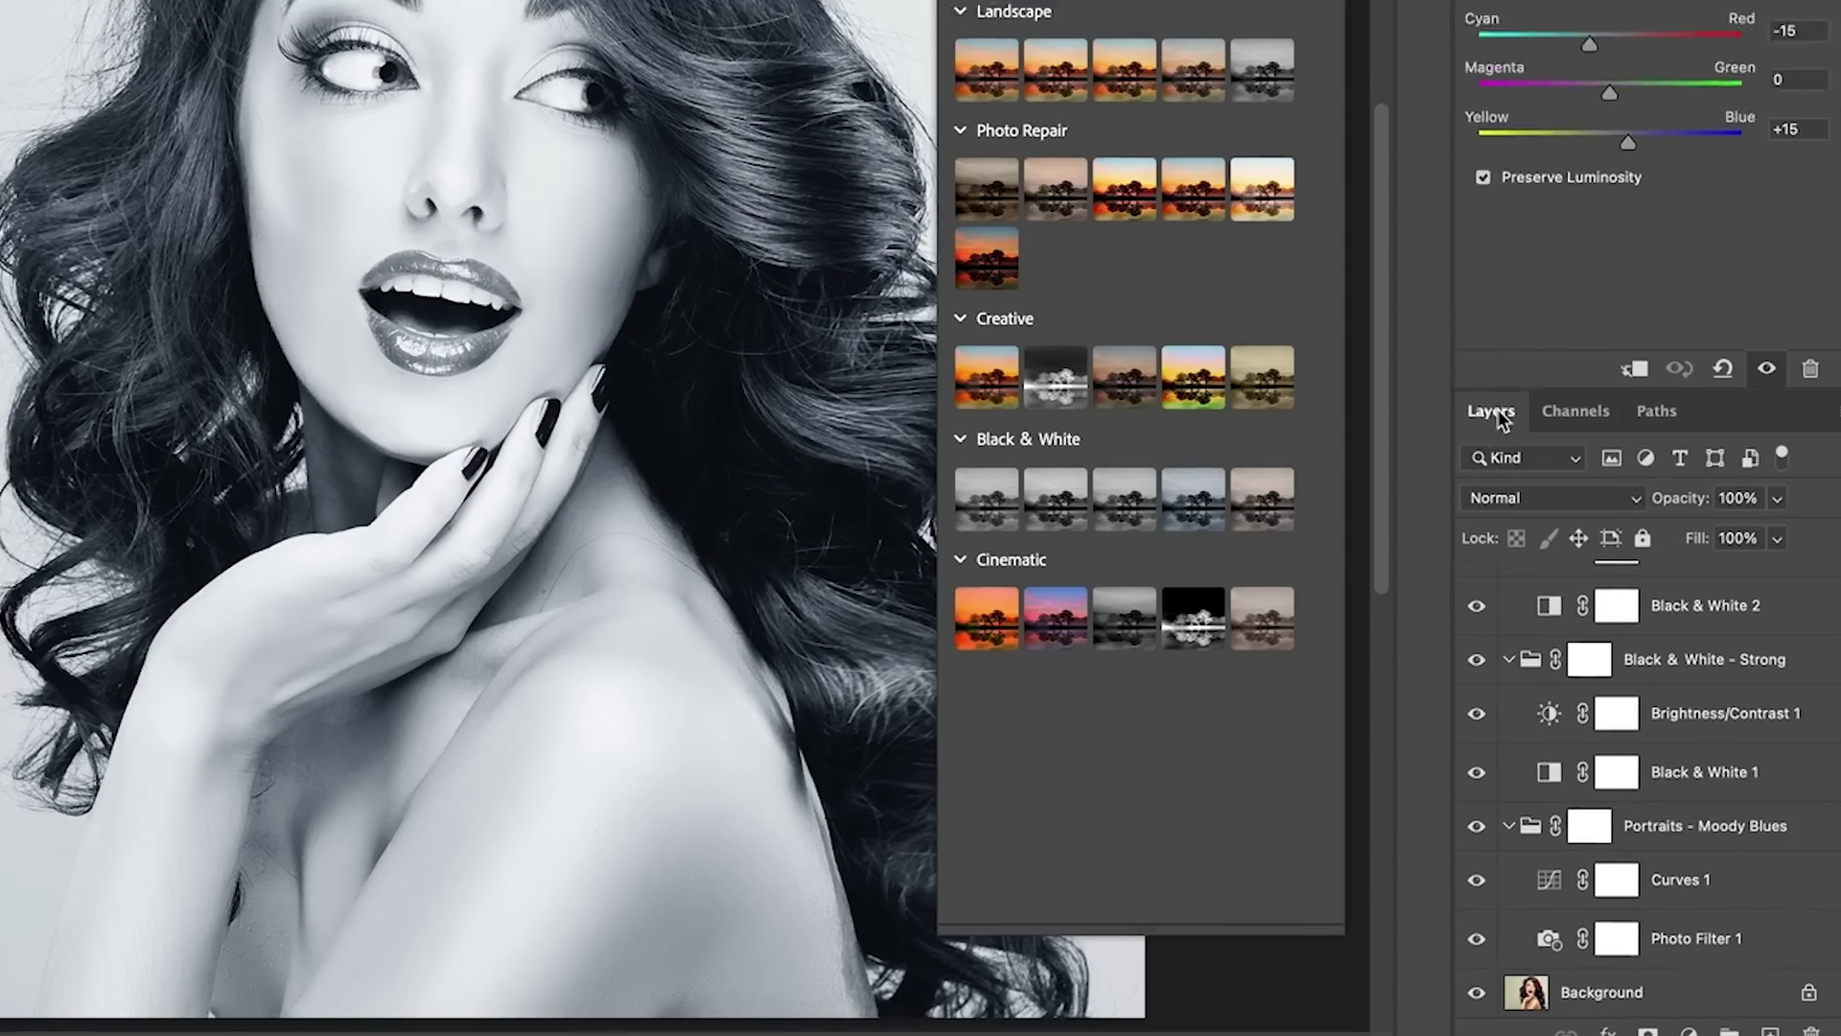
Step: Undock the Layers panel into a smaller floating panel
drag(1470, 395, 609, 109)
drag(794, 236, 343, 2)
drag(713, 507, 633, 216)
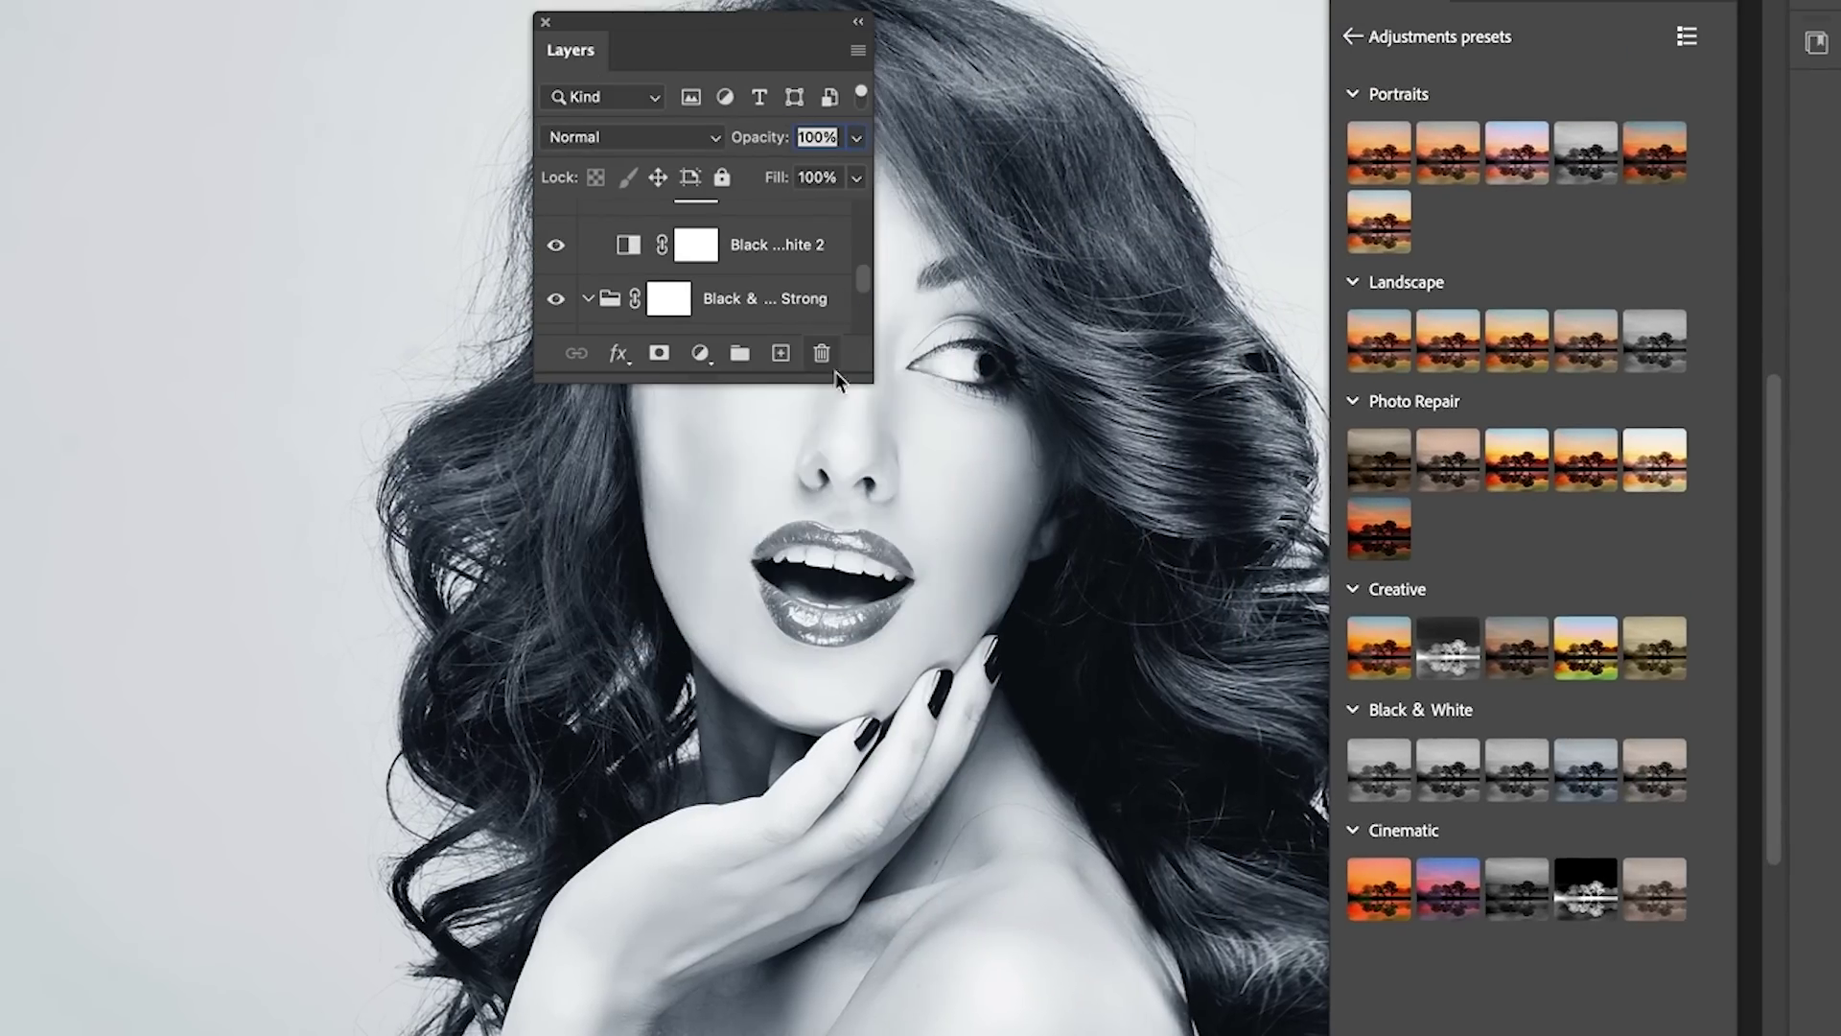
Step: Collapse all preset groups and hide them to reveal the original colours
drag(861, 374, 1177, 1034)
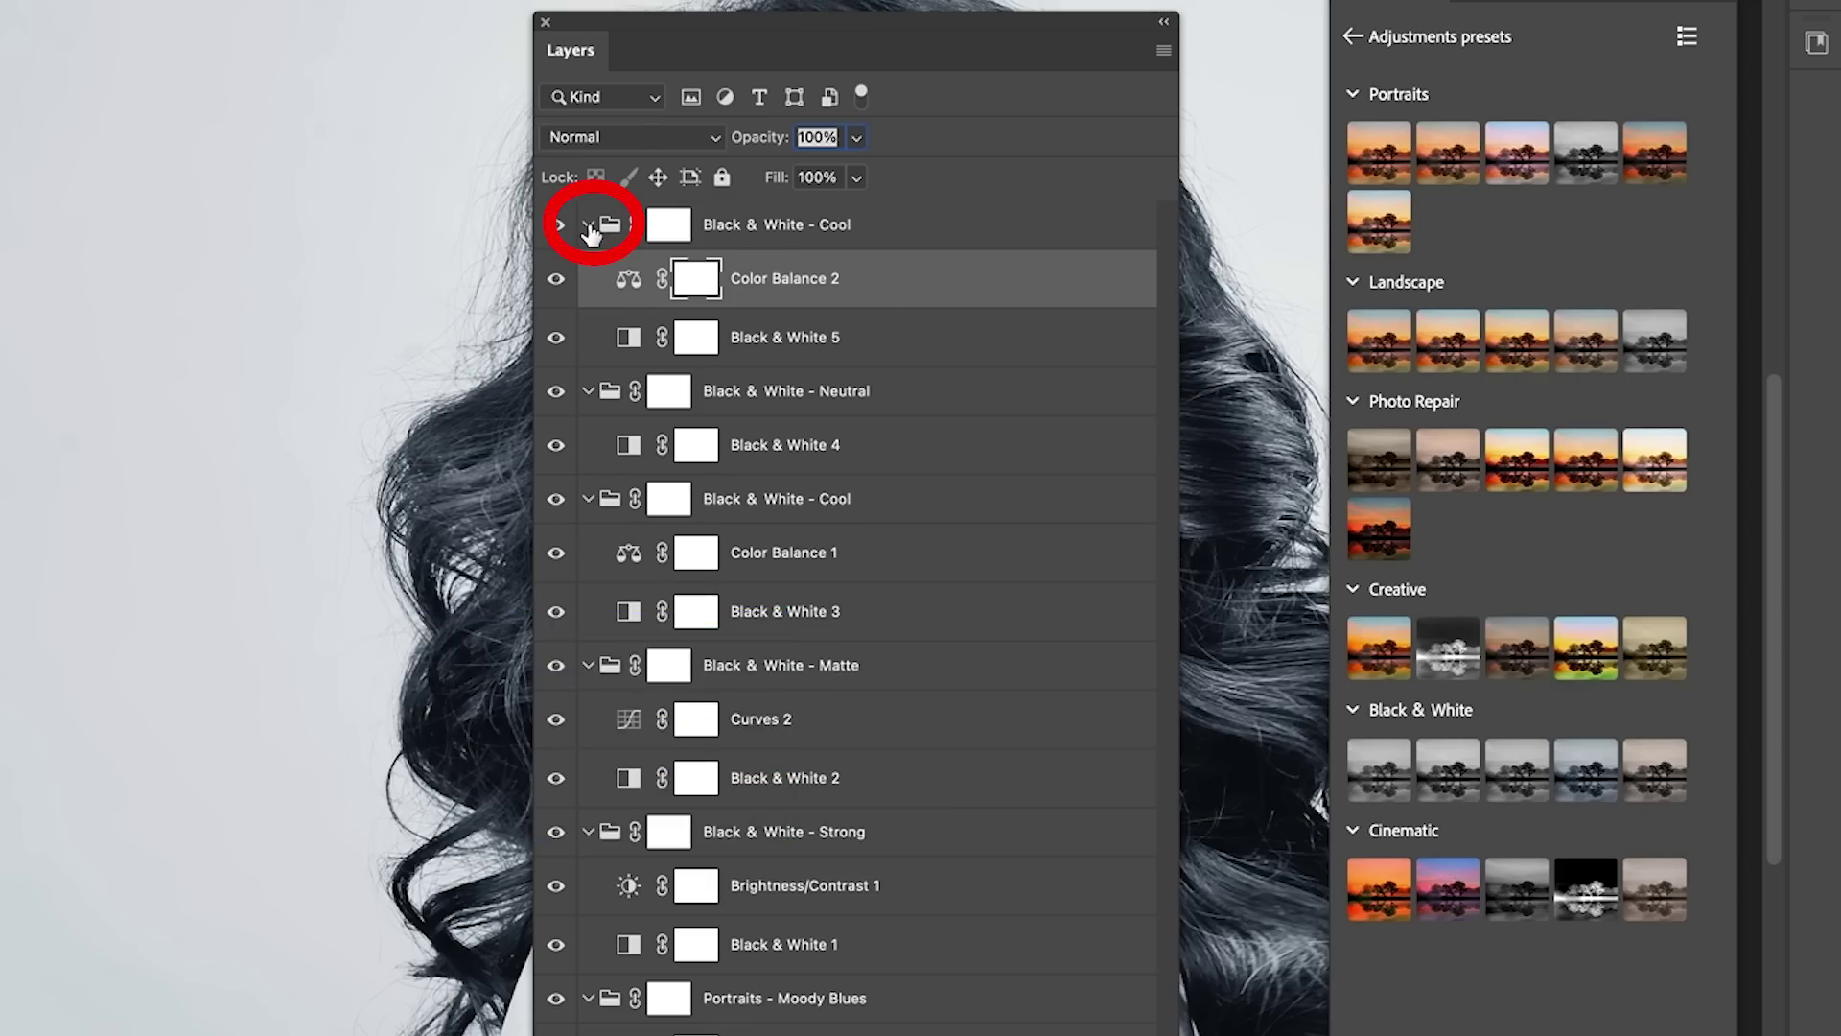
ctrl+click(589, 226)
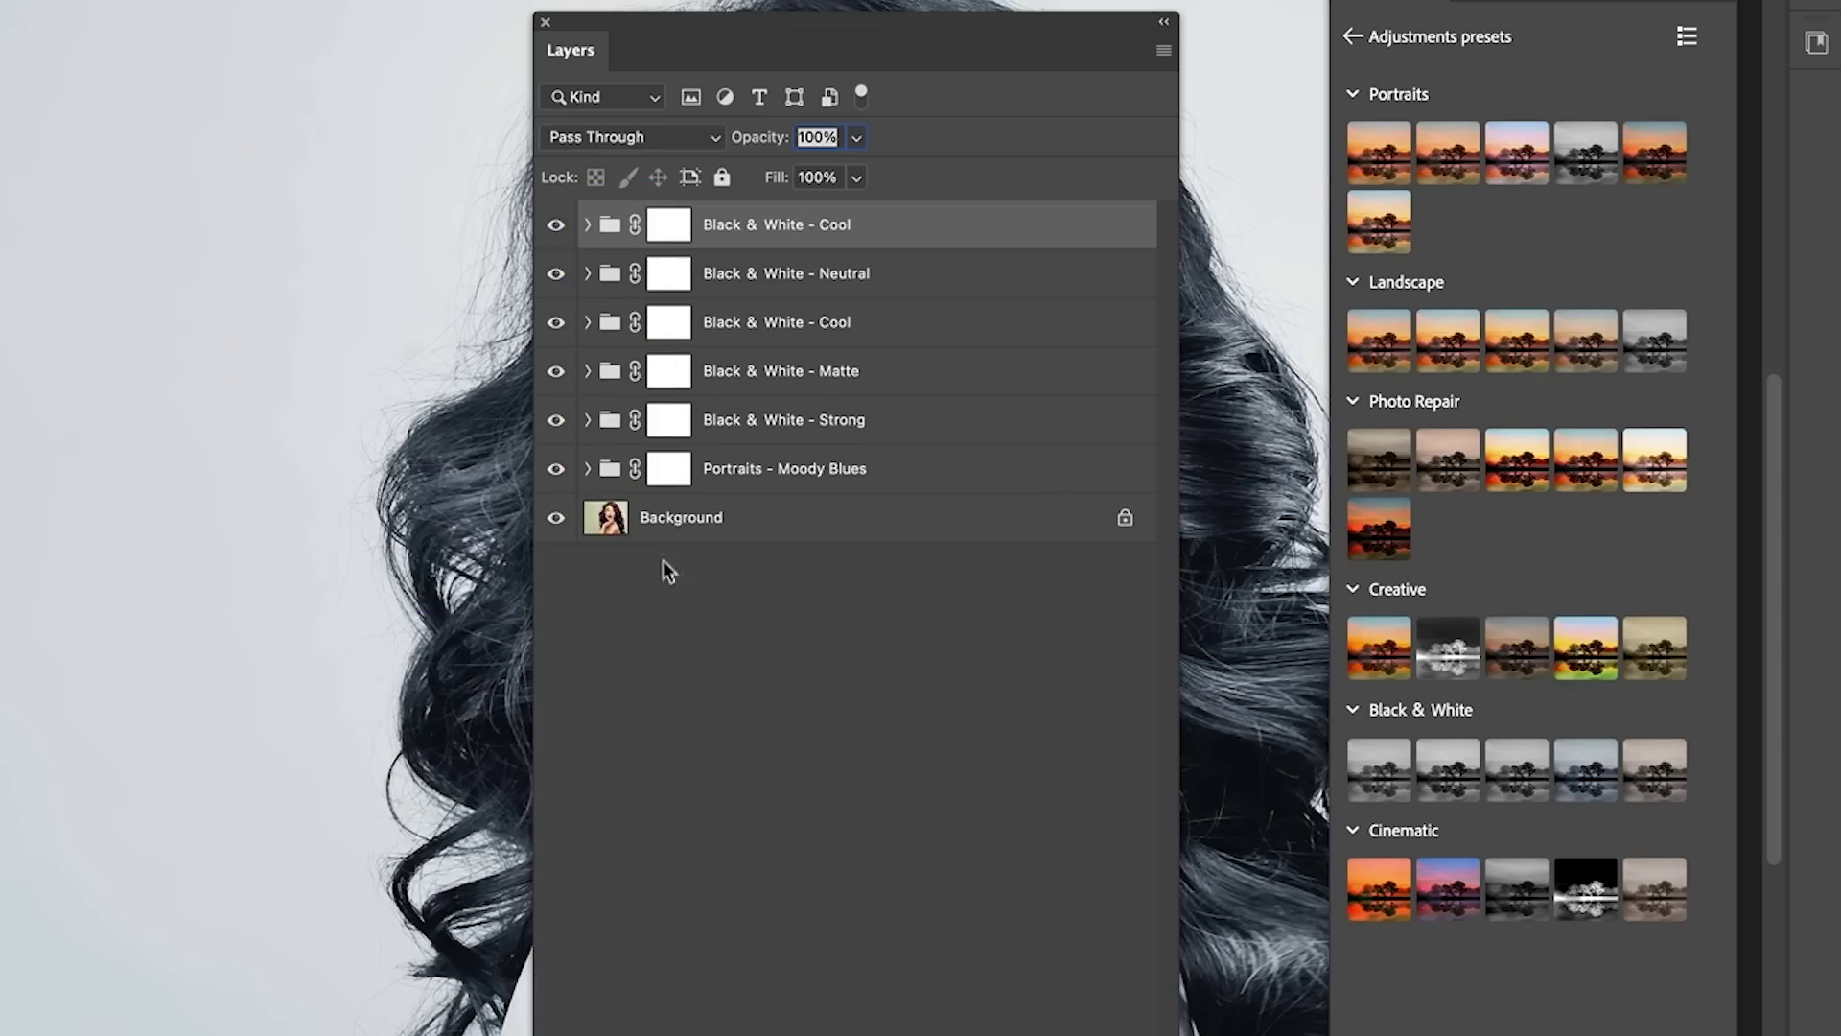
drag(559, 362, 563, 220)
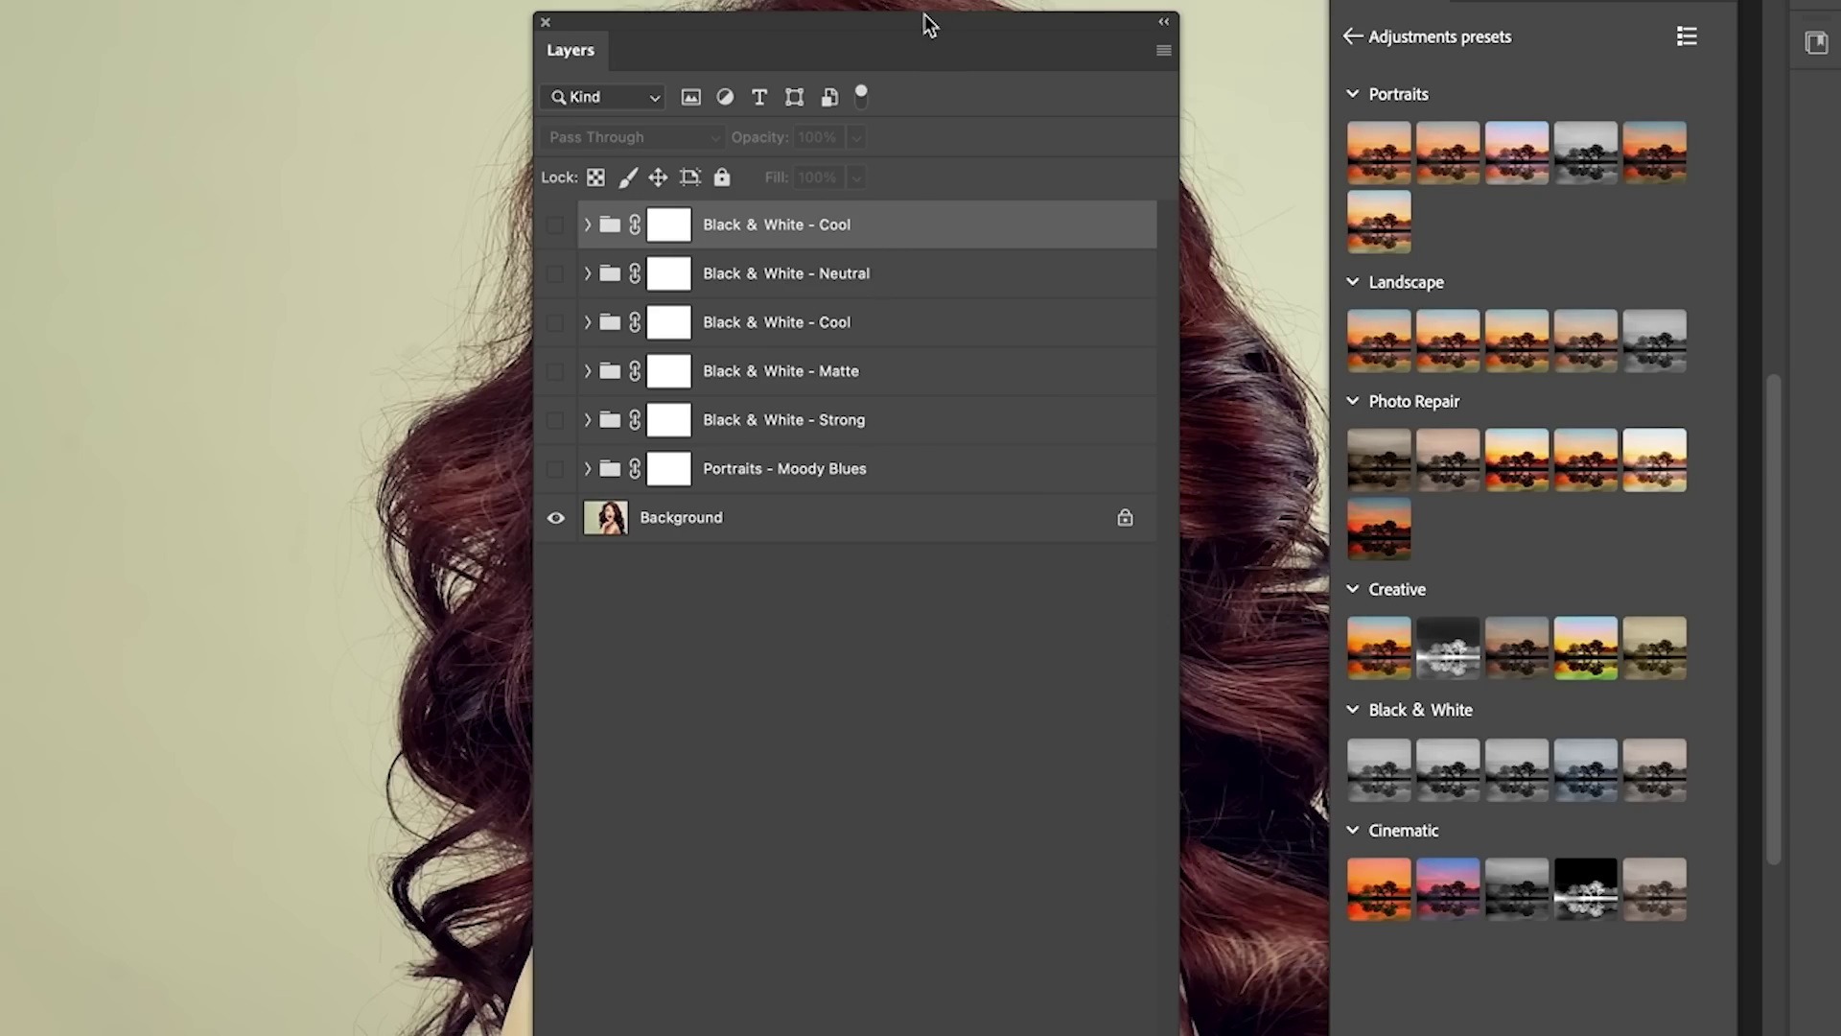
drag(929, 24, 167, 8)
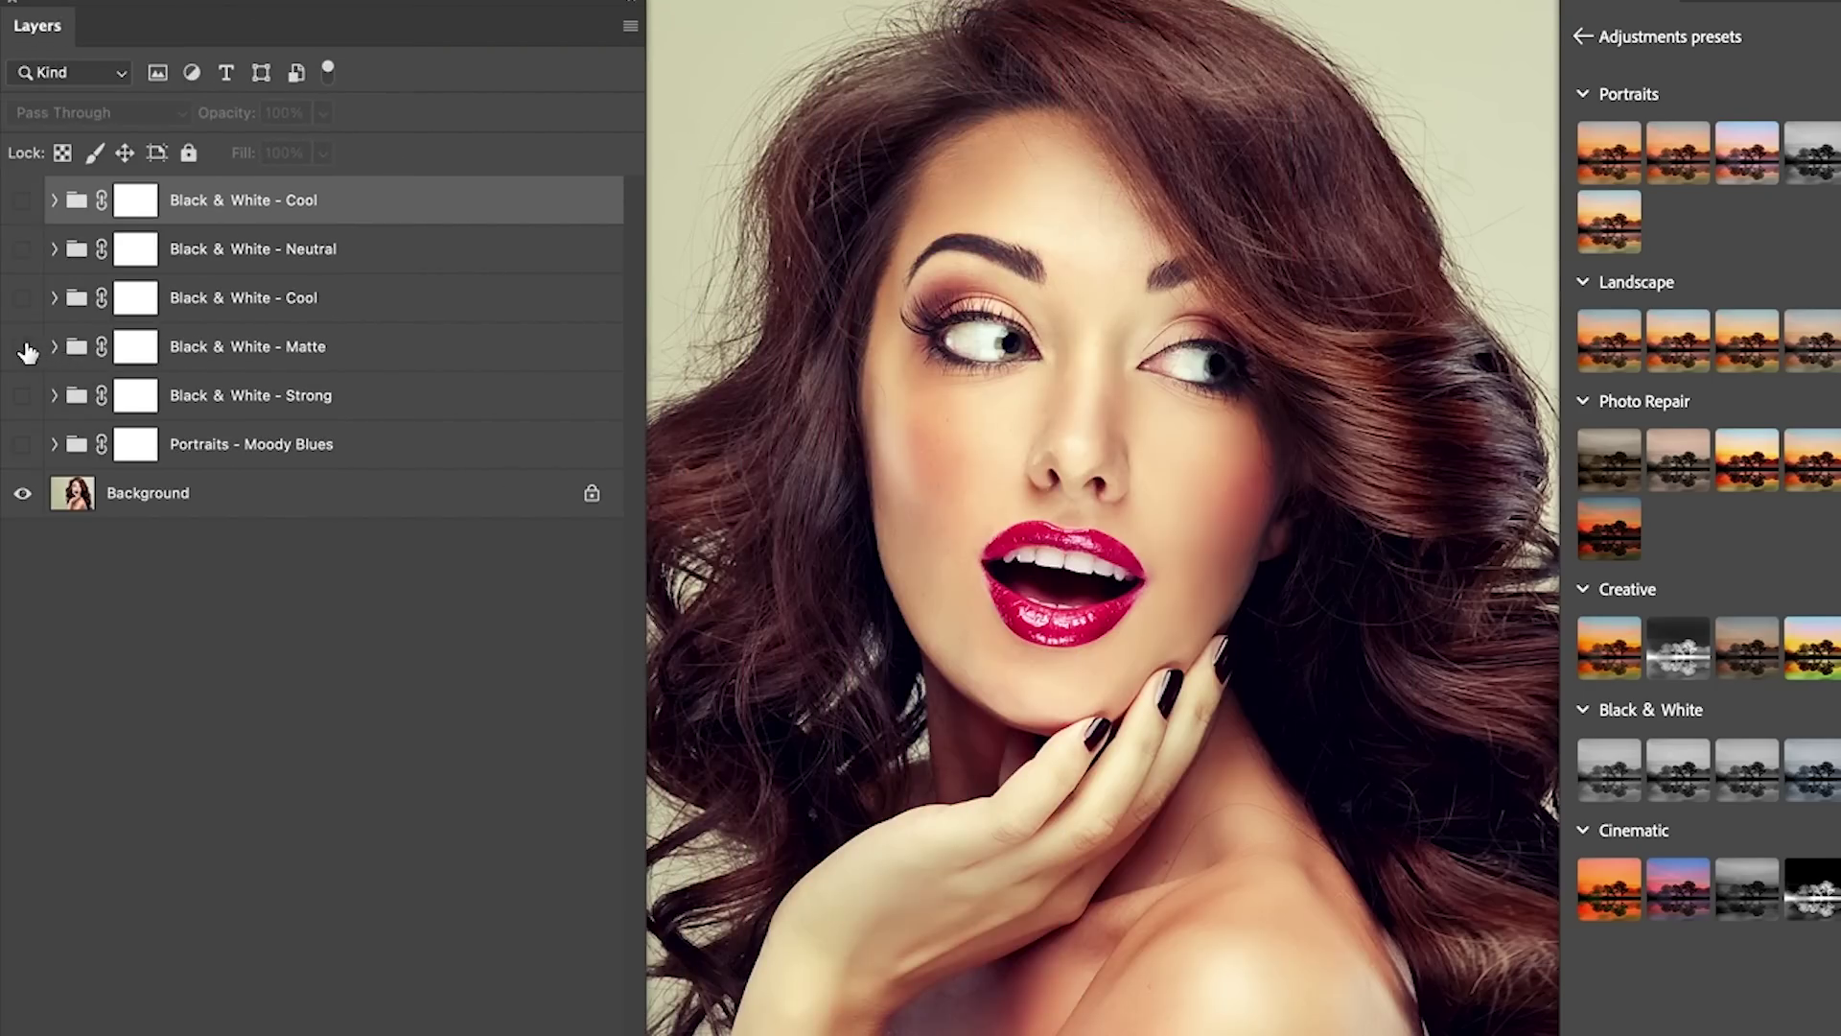
Step: Toggle the Matte, Neutral and top Cool groups on and off to compare
click(23, 346)
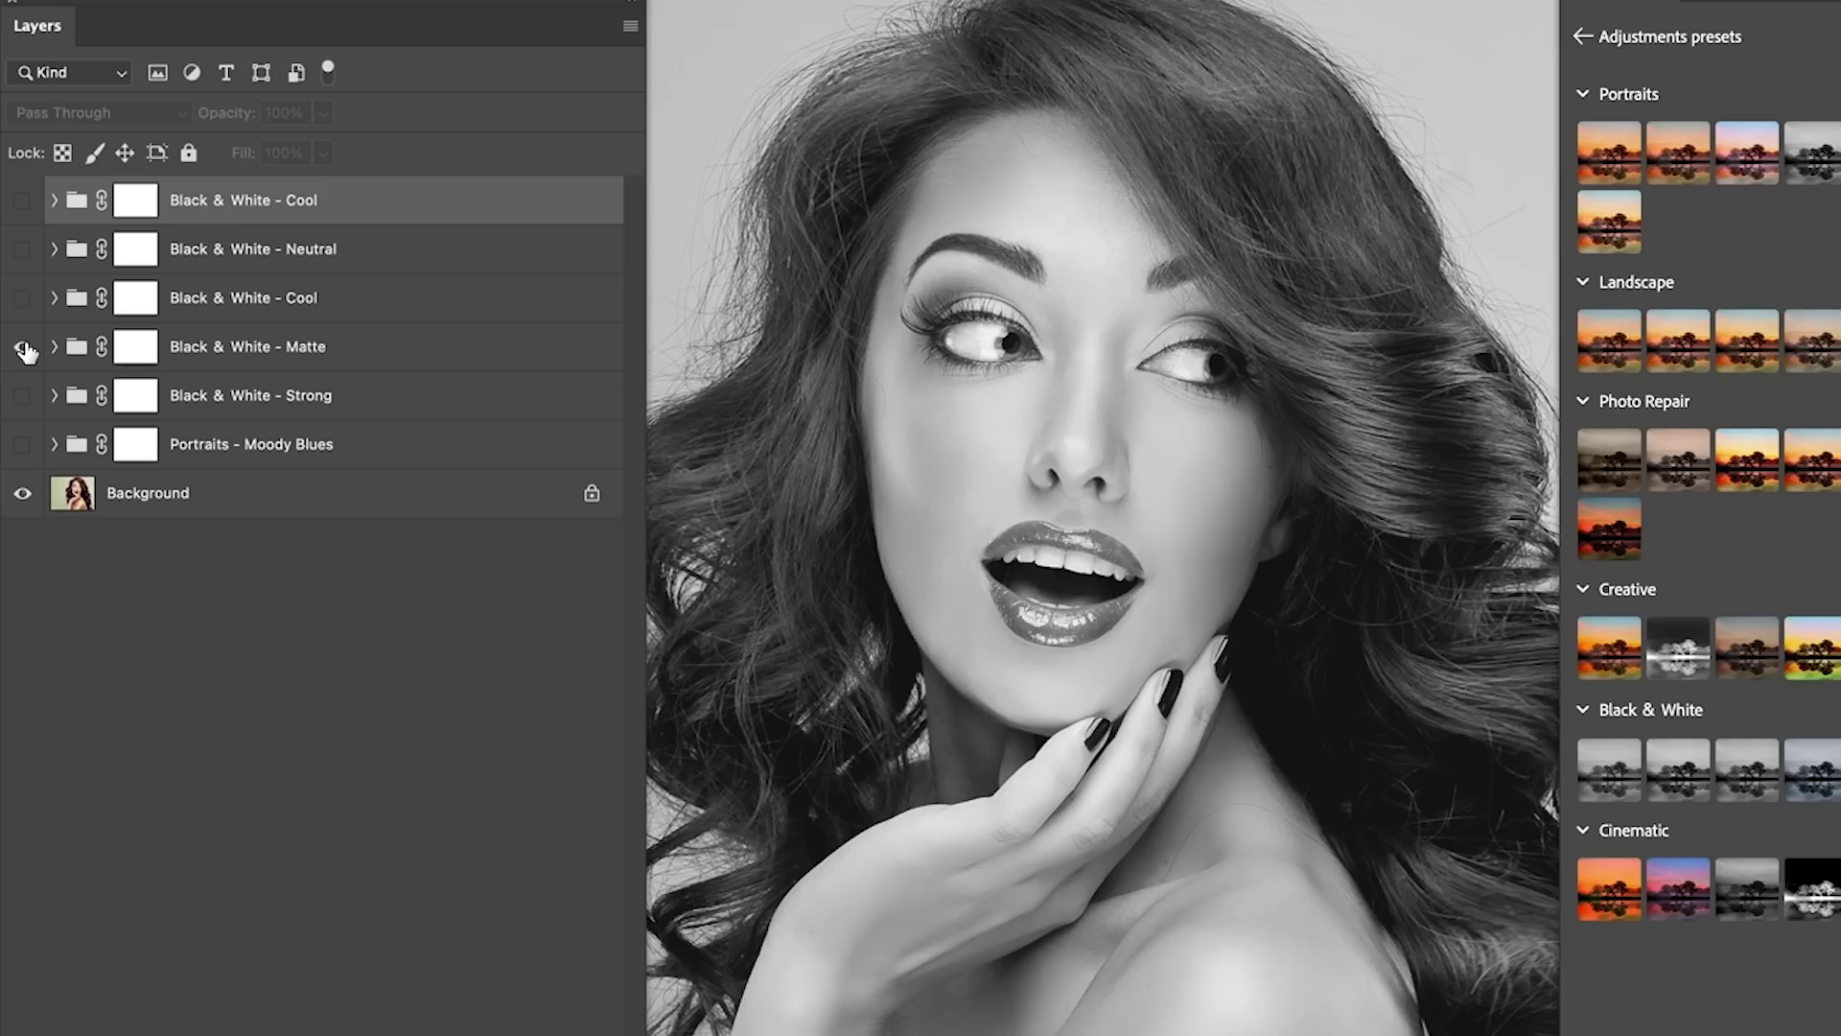
click(23, 346)
click(22, 249)
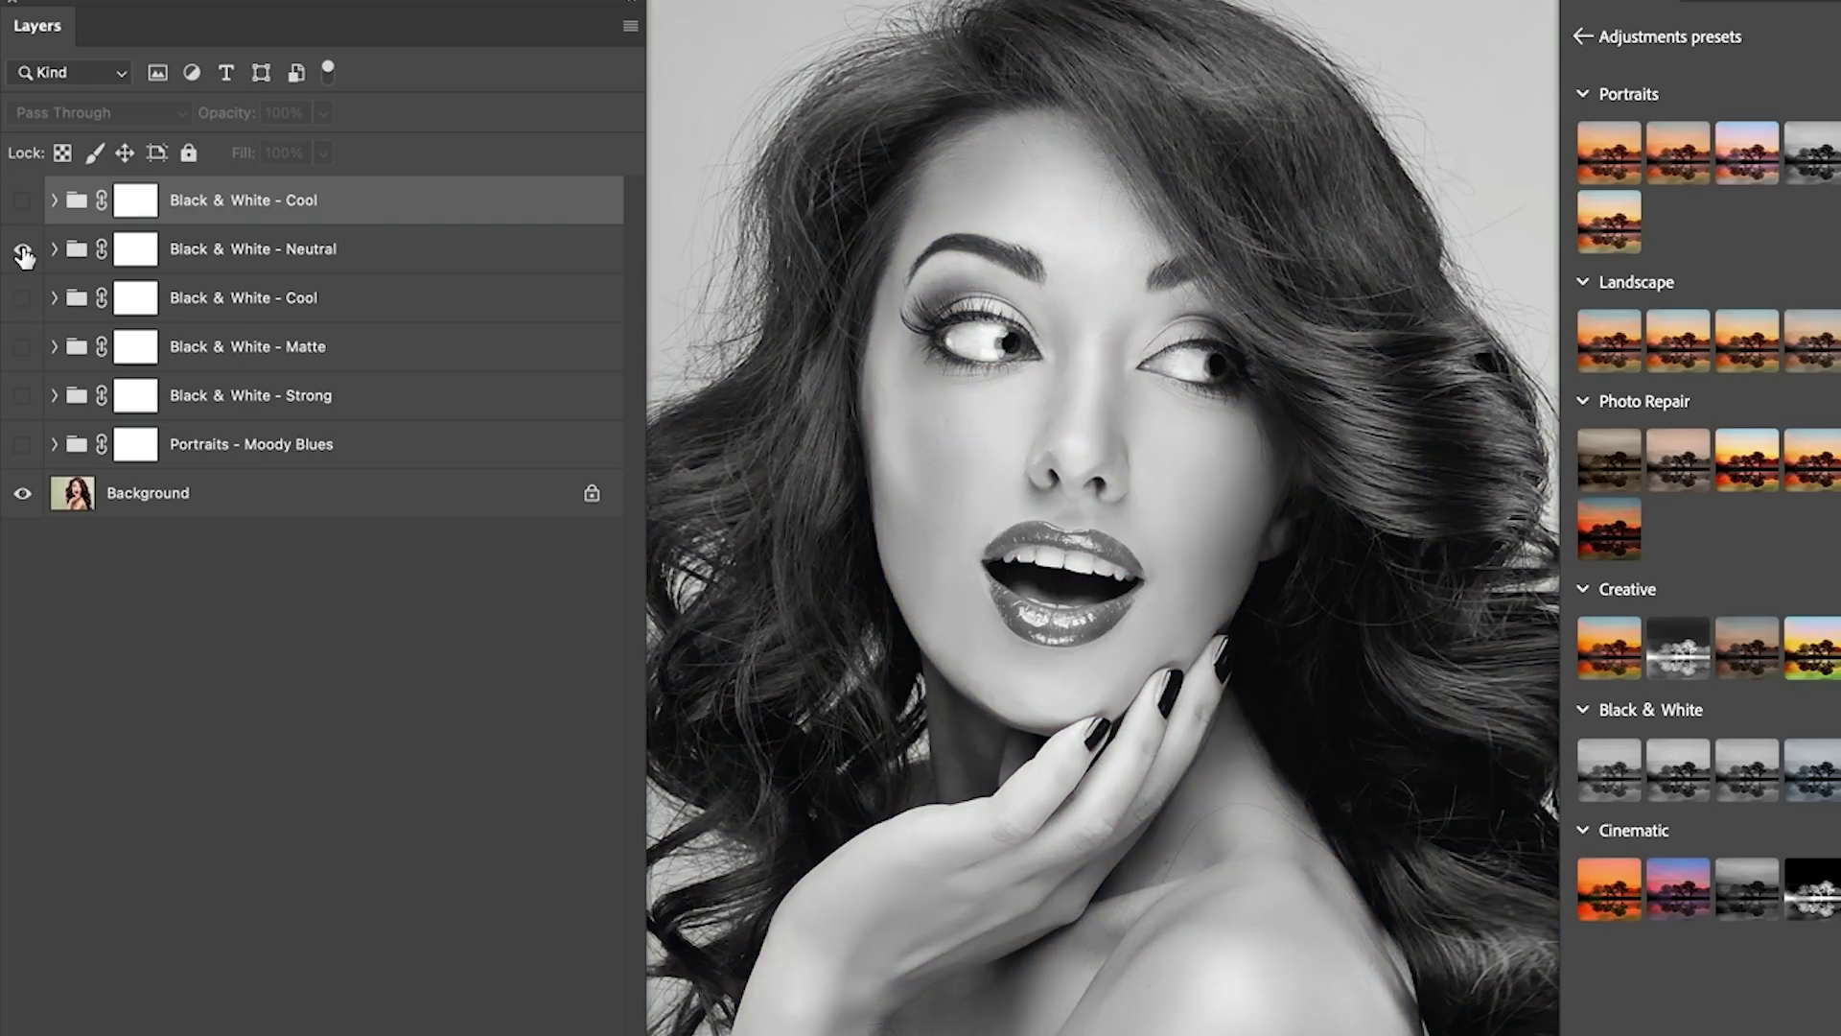
click(22, 249)
click(23, 200)
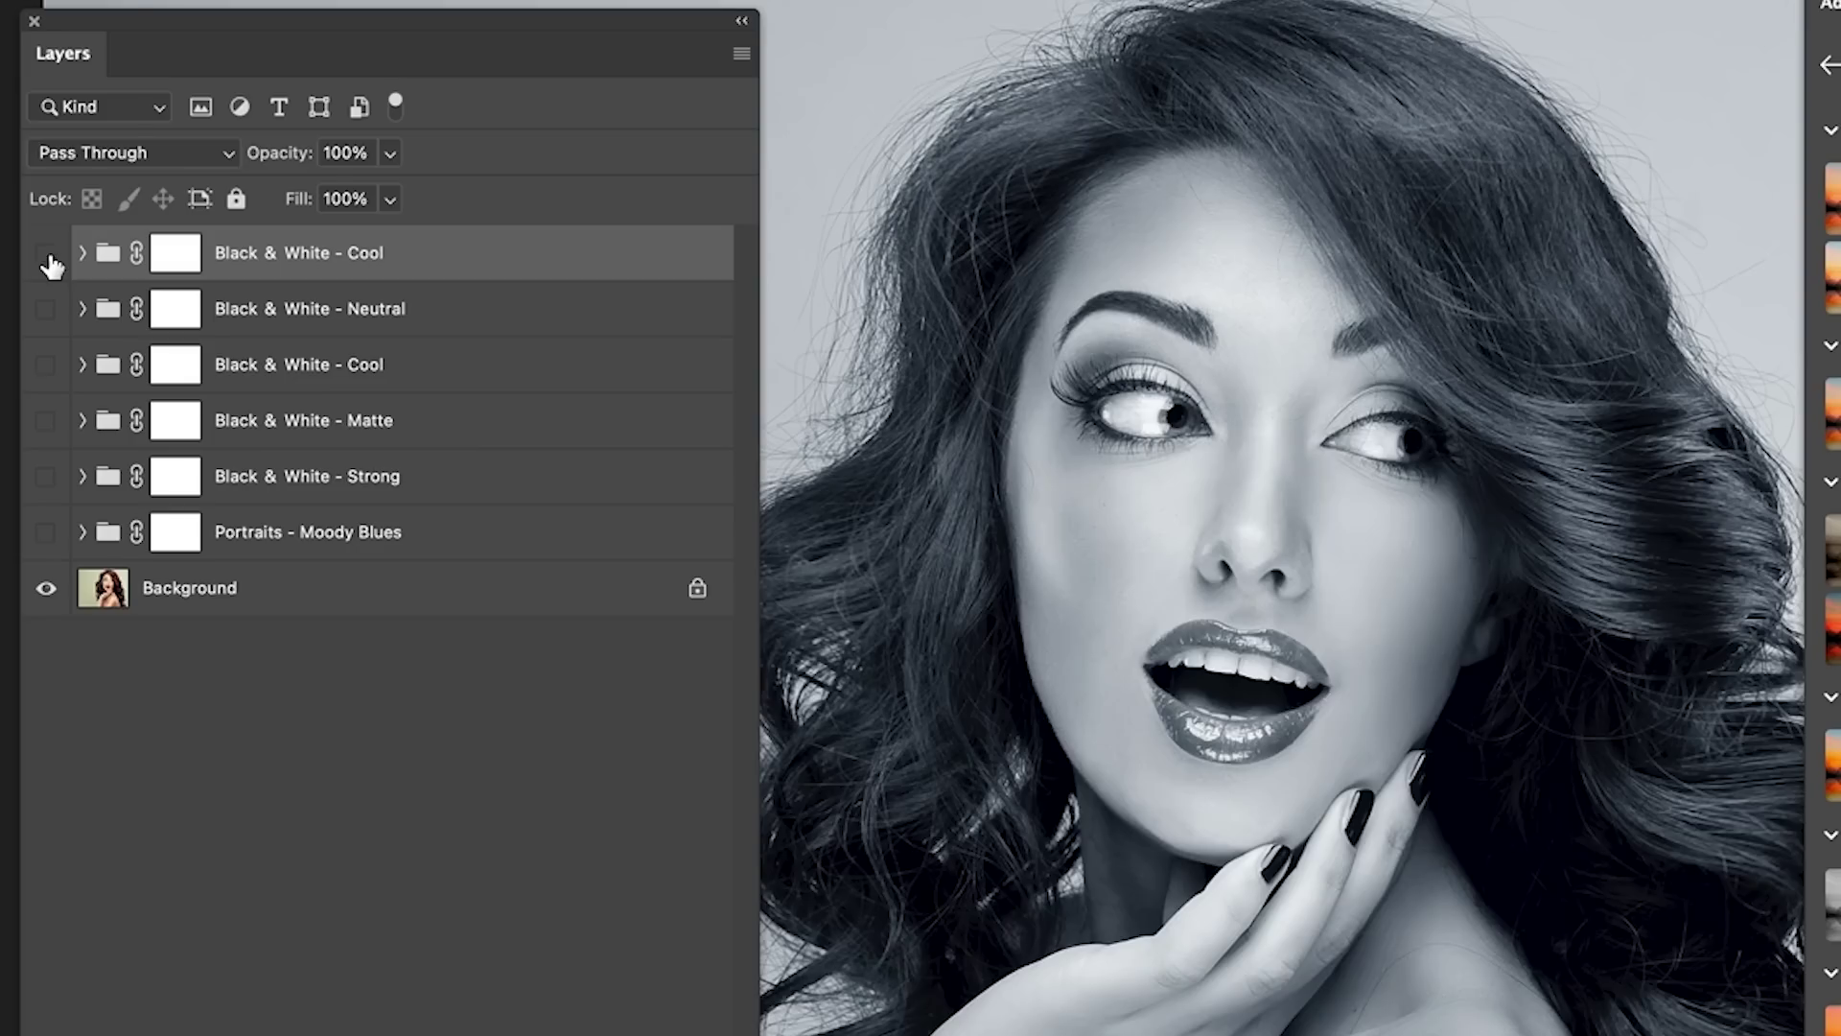
click(23, 200)
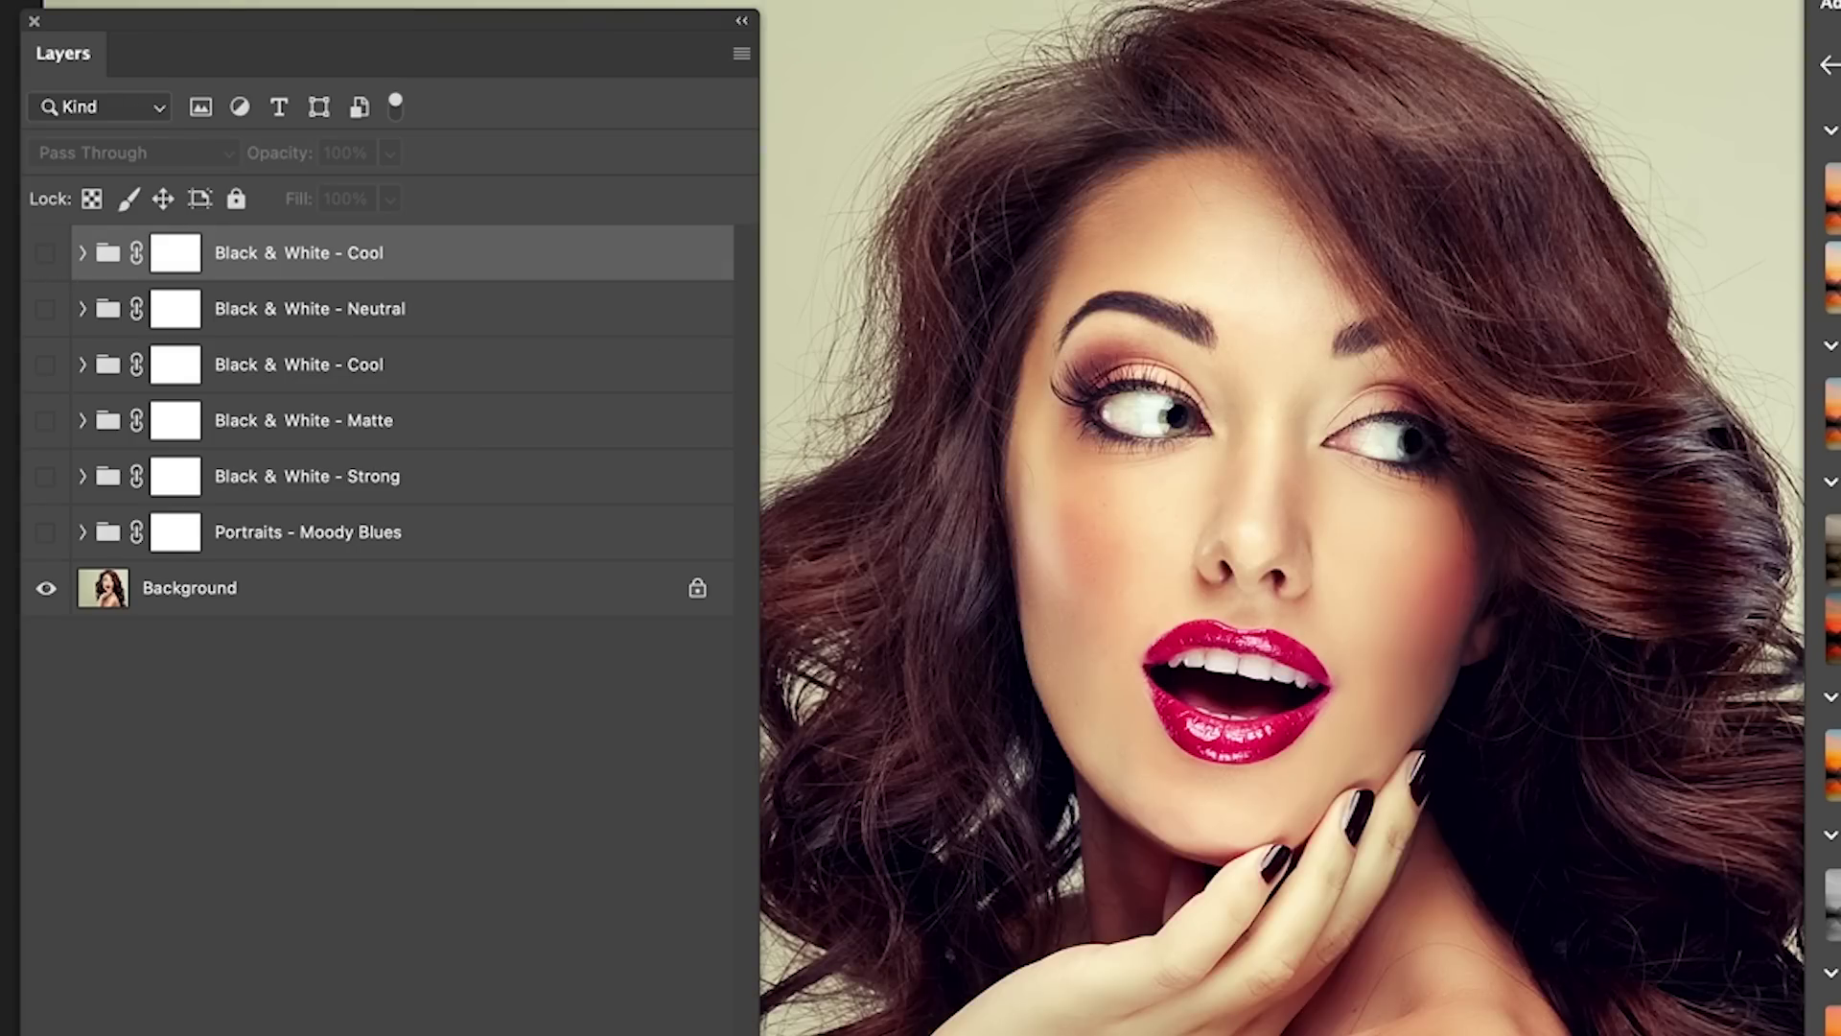
Step: Turn the top Black & White - Cool group back on and select its Color Balance 2
click(45, 252)
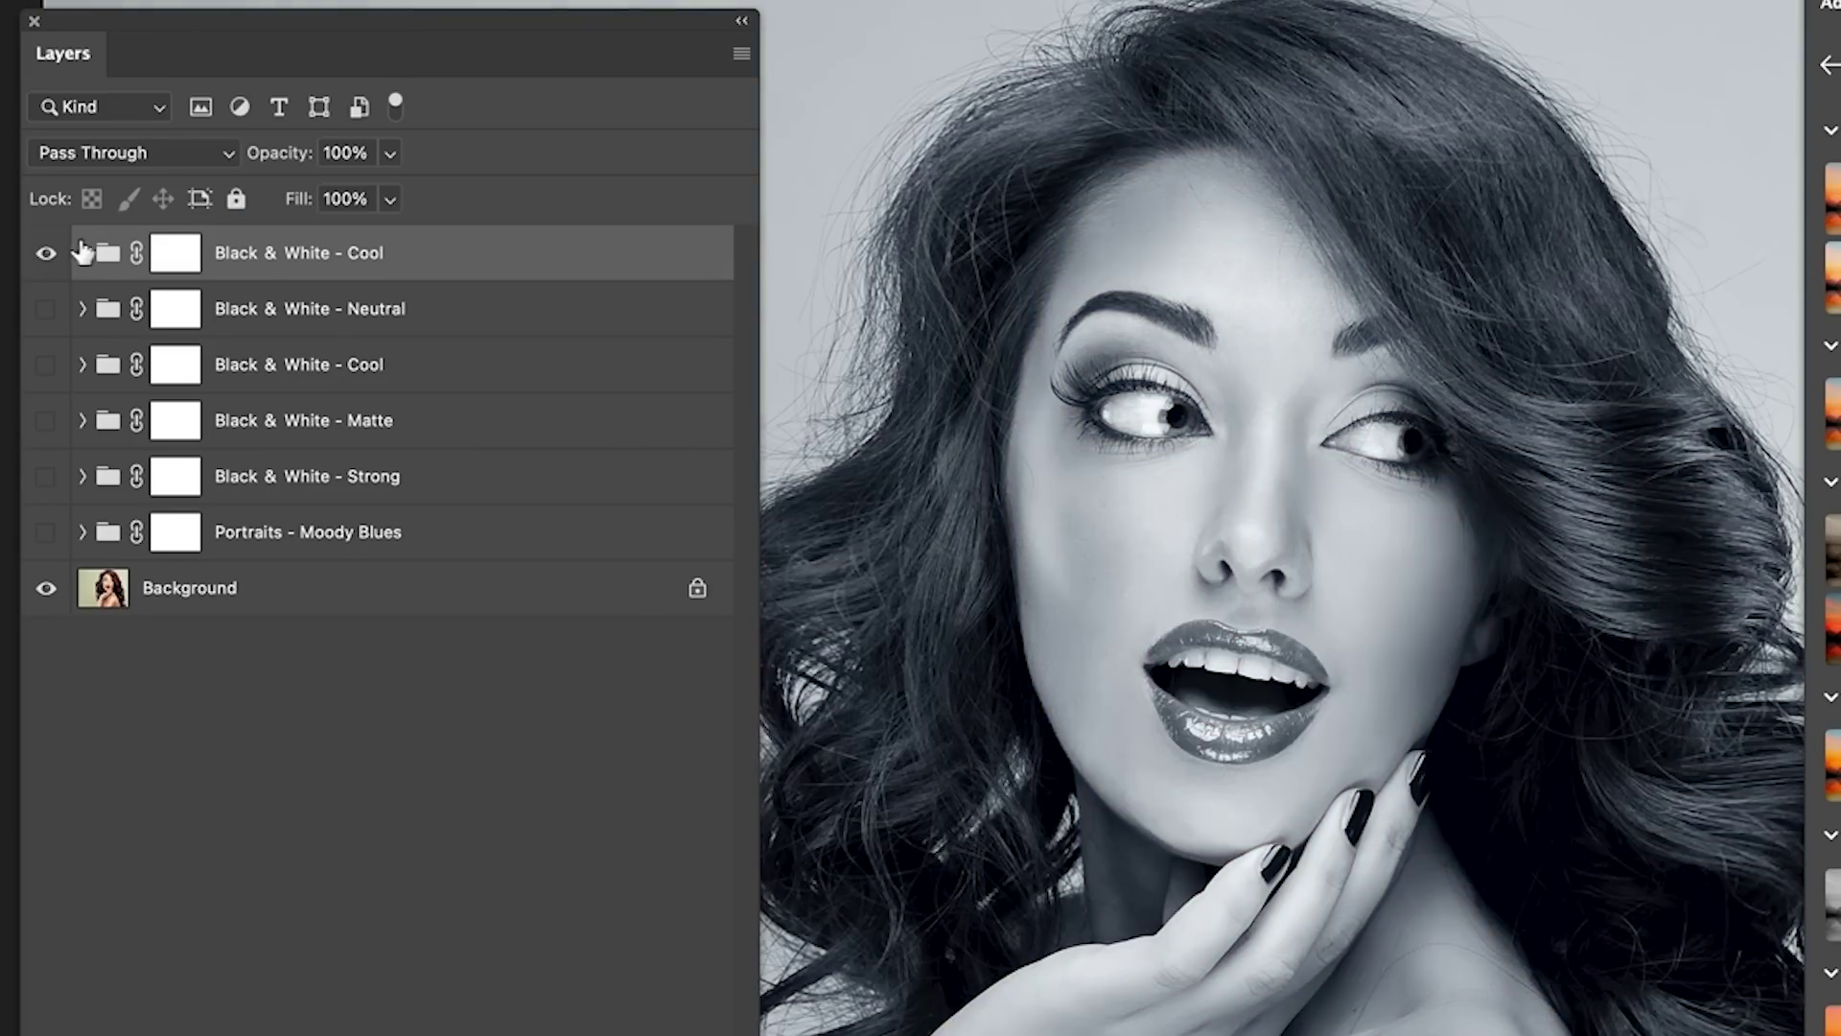
click(84, 254)
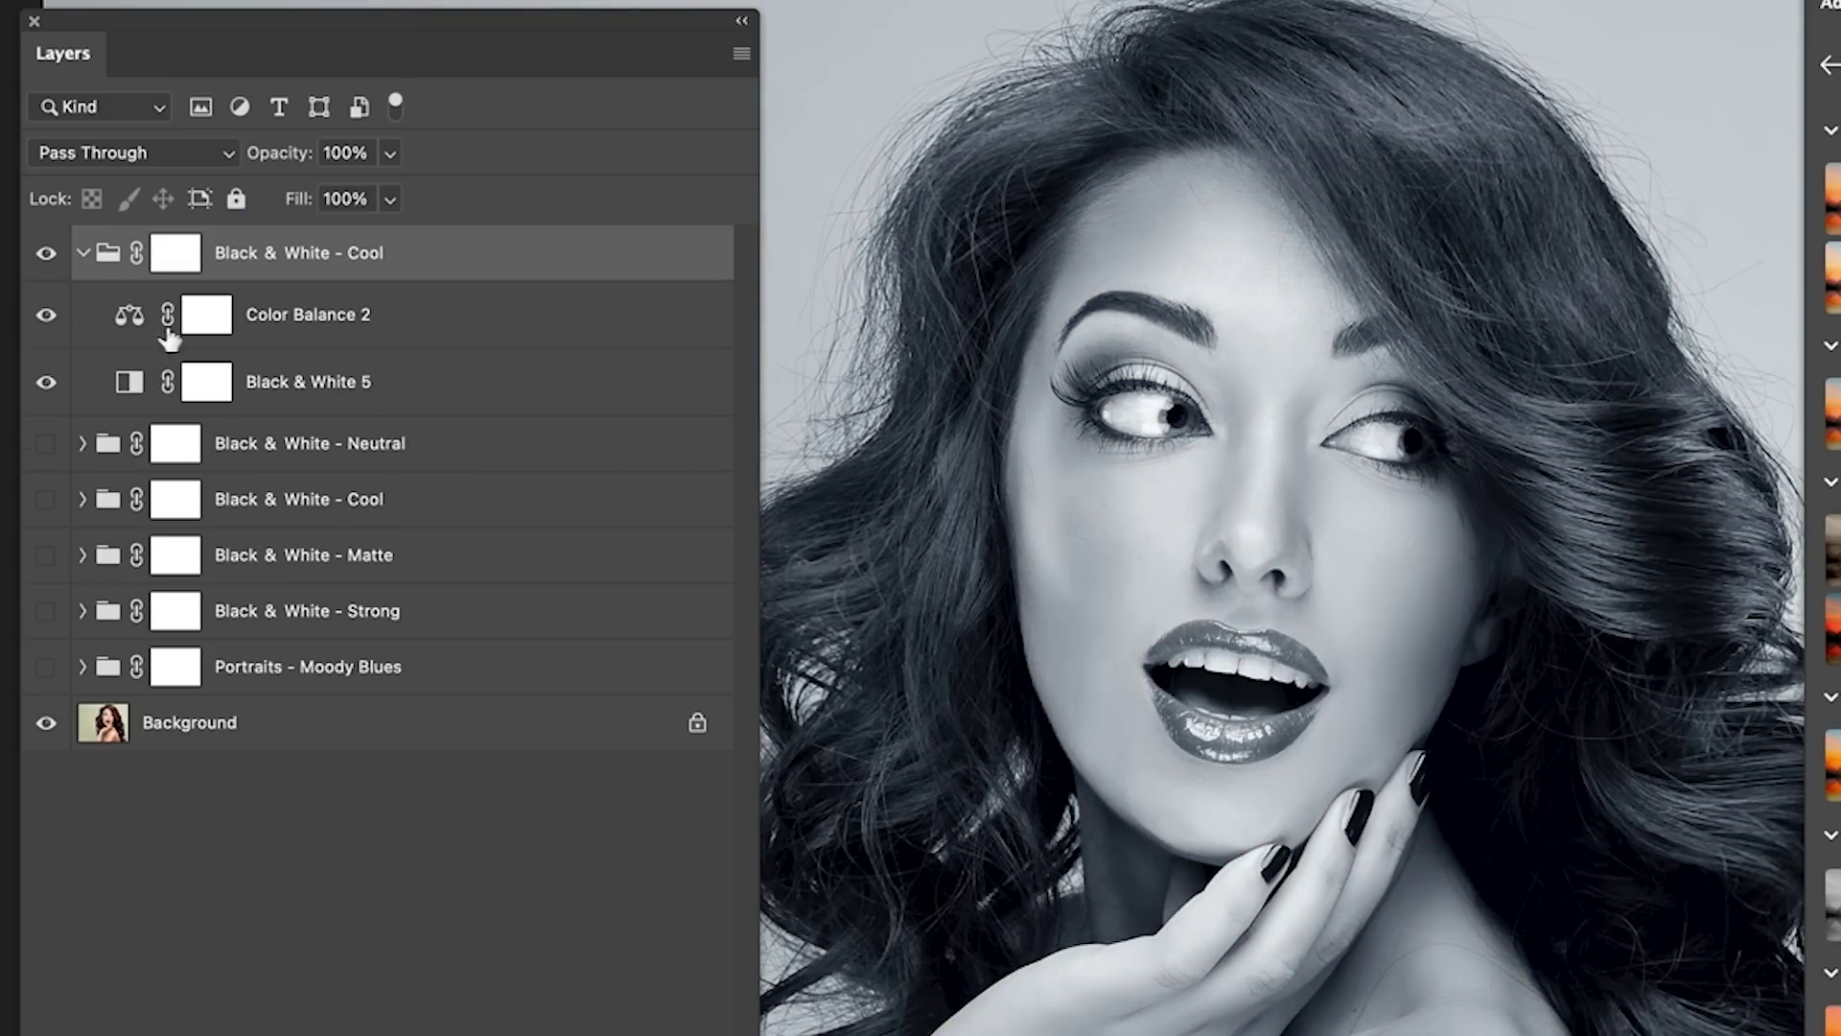
click(136, 324)
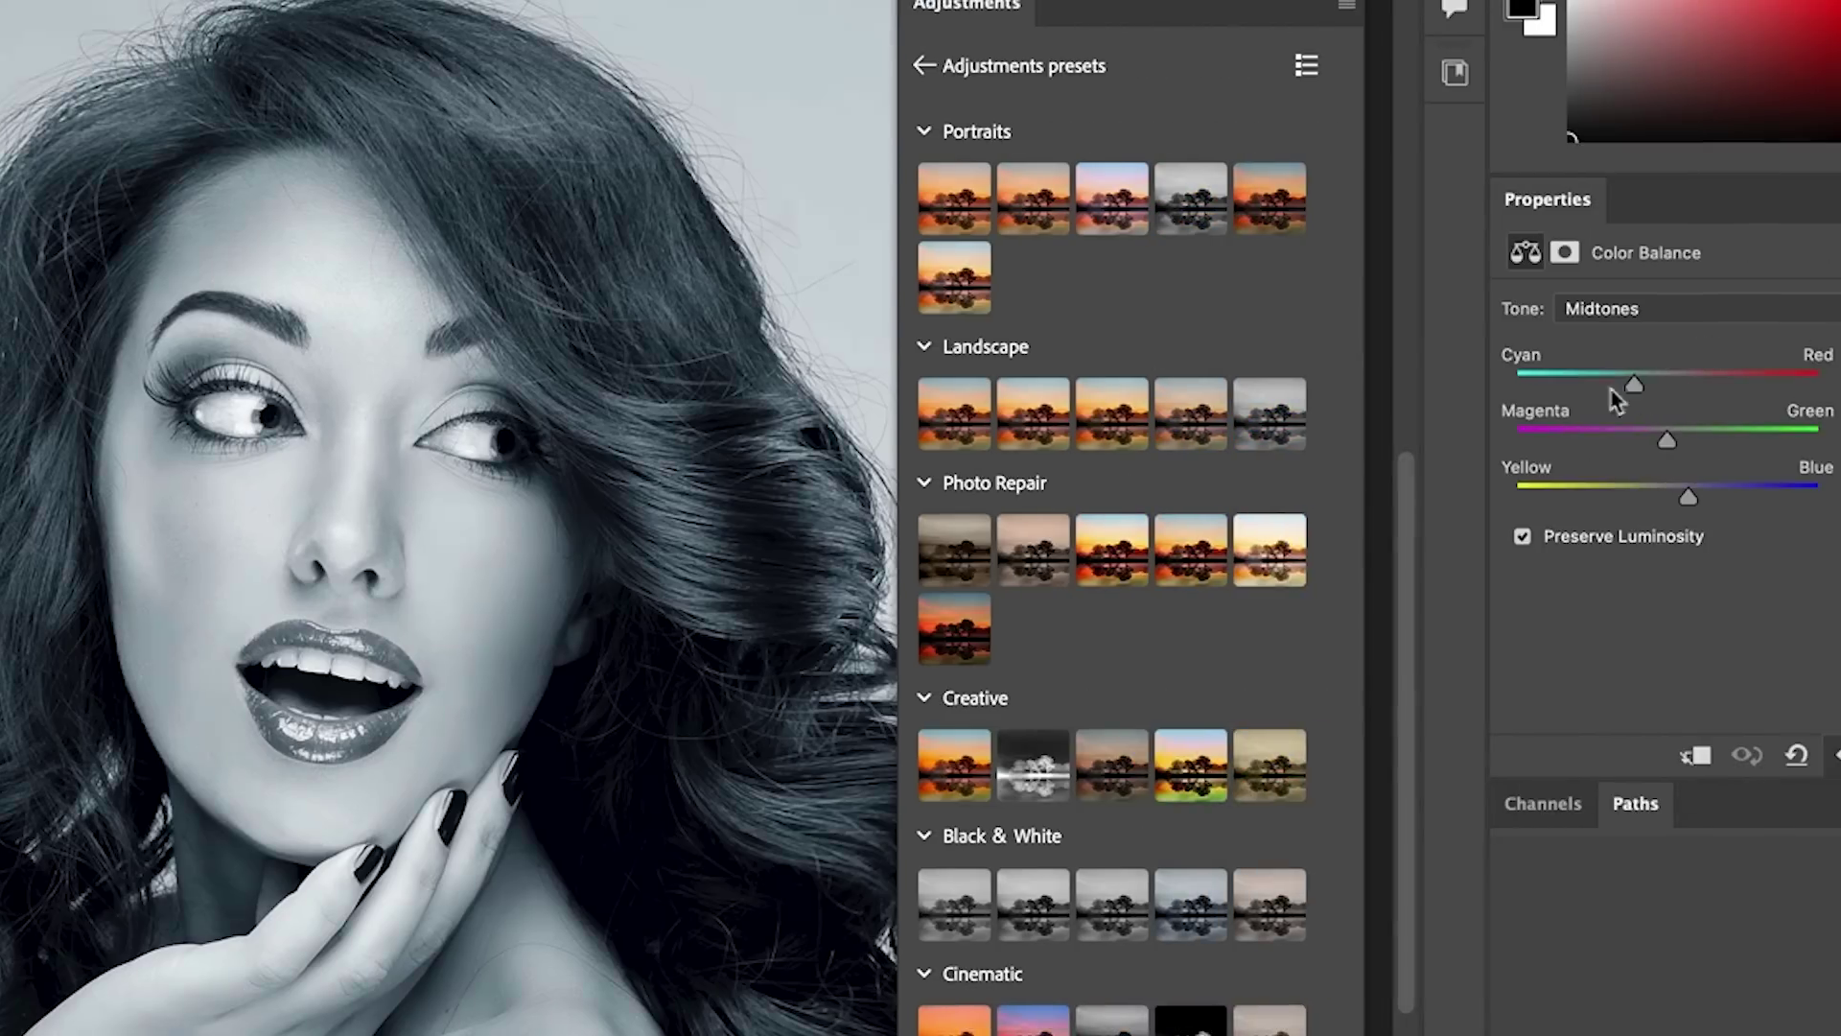
Step: Shift the Color Balance midtones toward cyan, briefly trying green before reverting
drag(1610, 390, 1596, 385)
mouse_move(1669, 438)
mouse_down()
mouse_move(1714, 444)
mouse_move(1667, 445)
mouse_up()
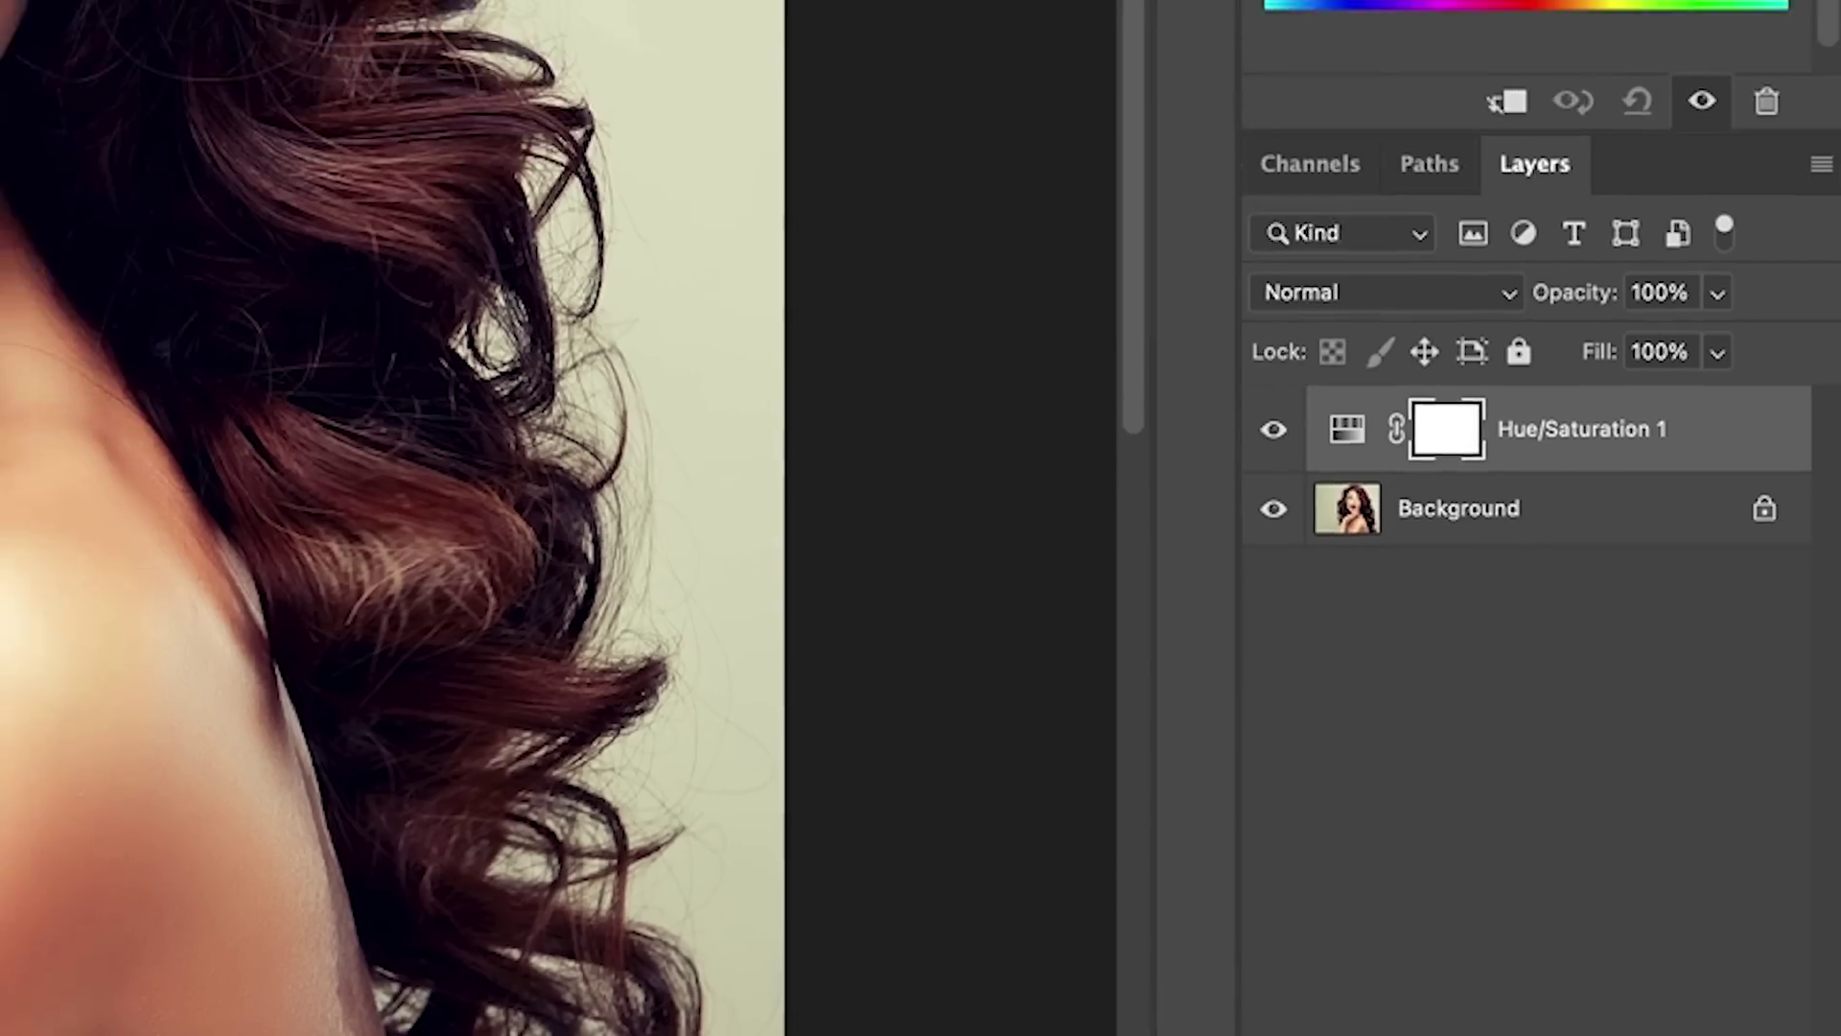
Step: Colorize Hue/Saturation 1 at Hue 213 and lower its opacity to 63%
click(1599, 481)
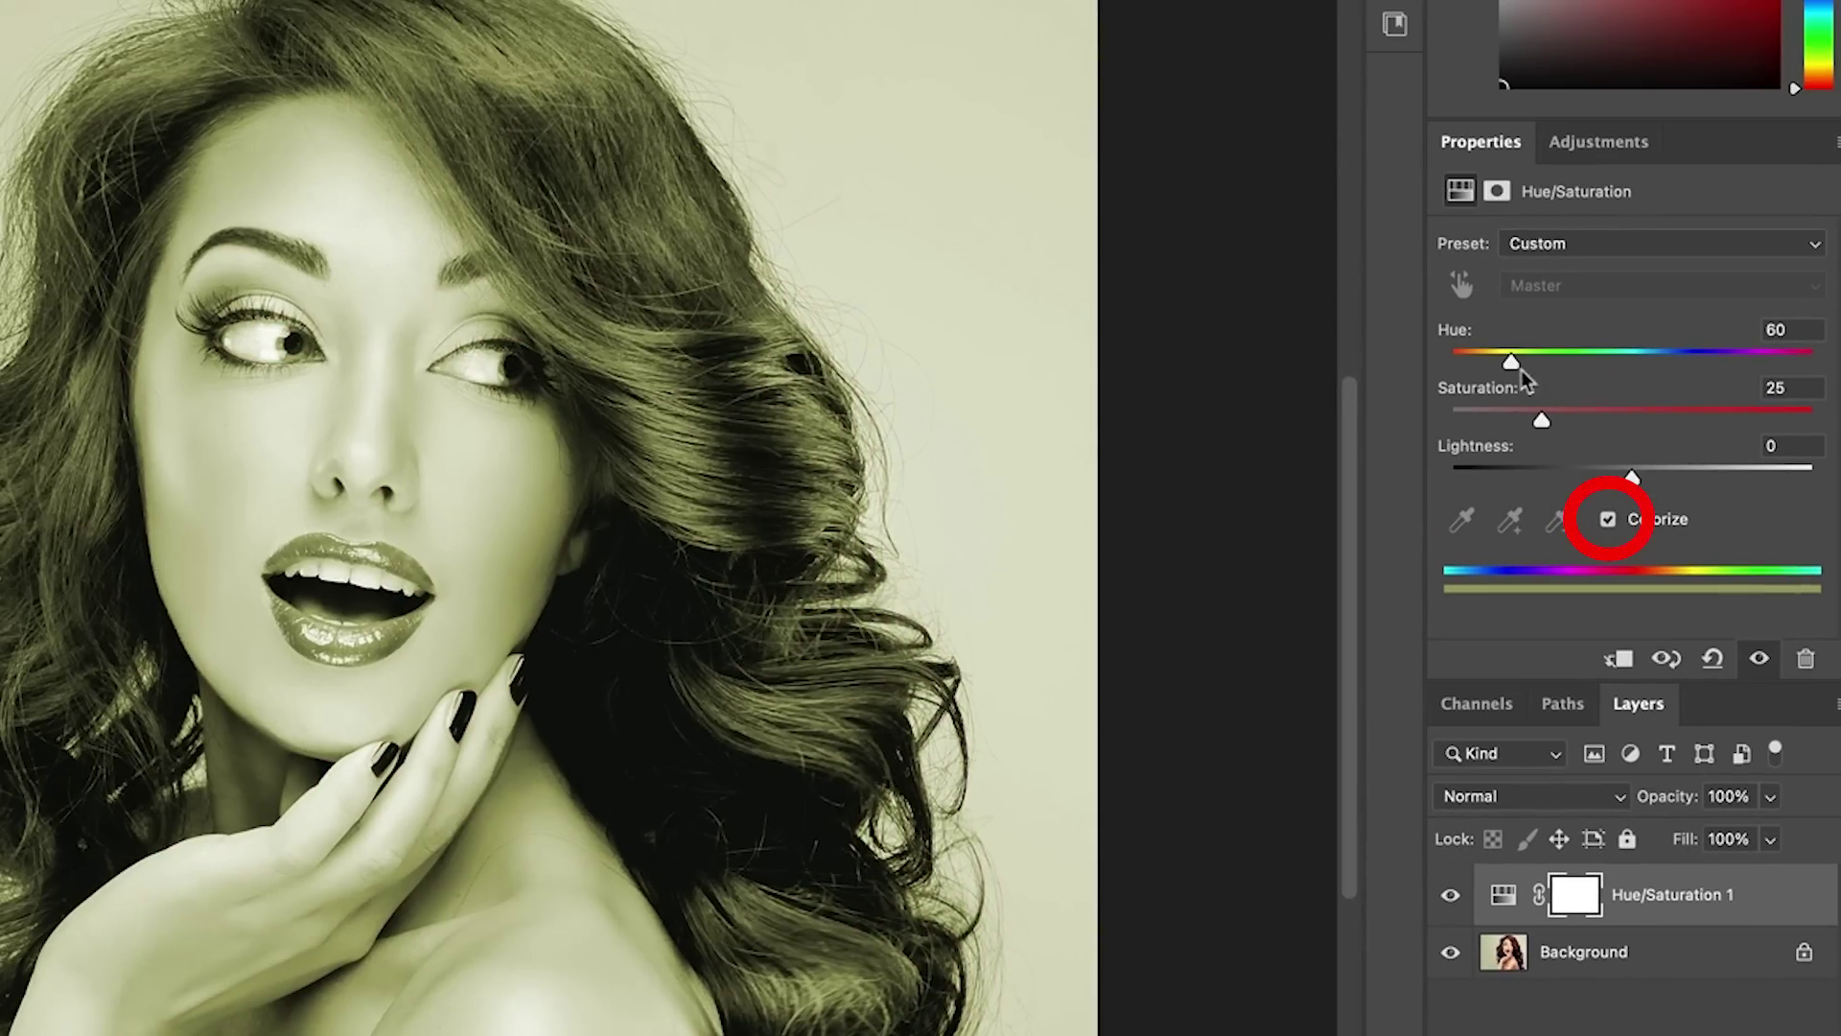
drag(1566, 355, 1667, 354)
drag(1683, 772, 1633, 772)
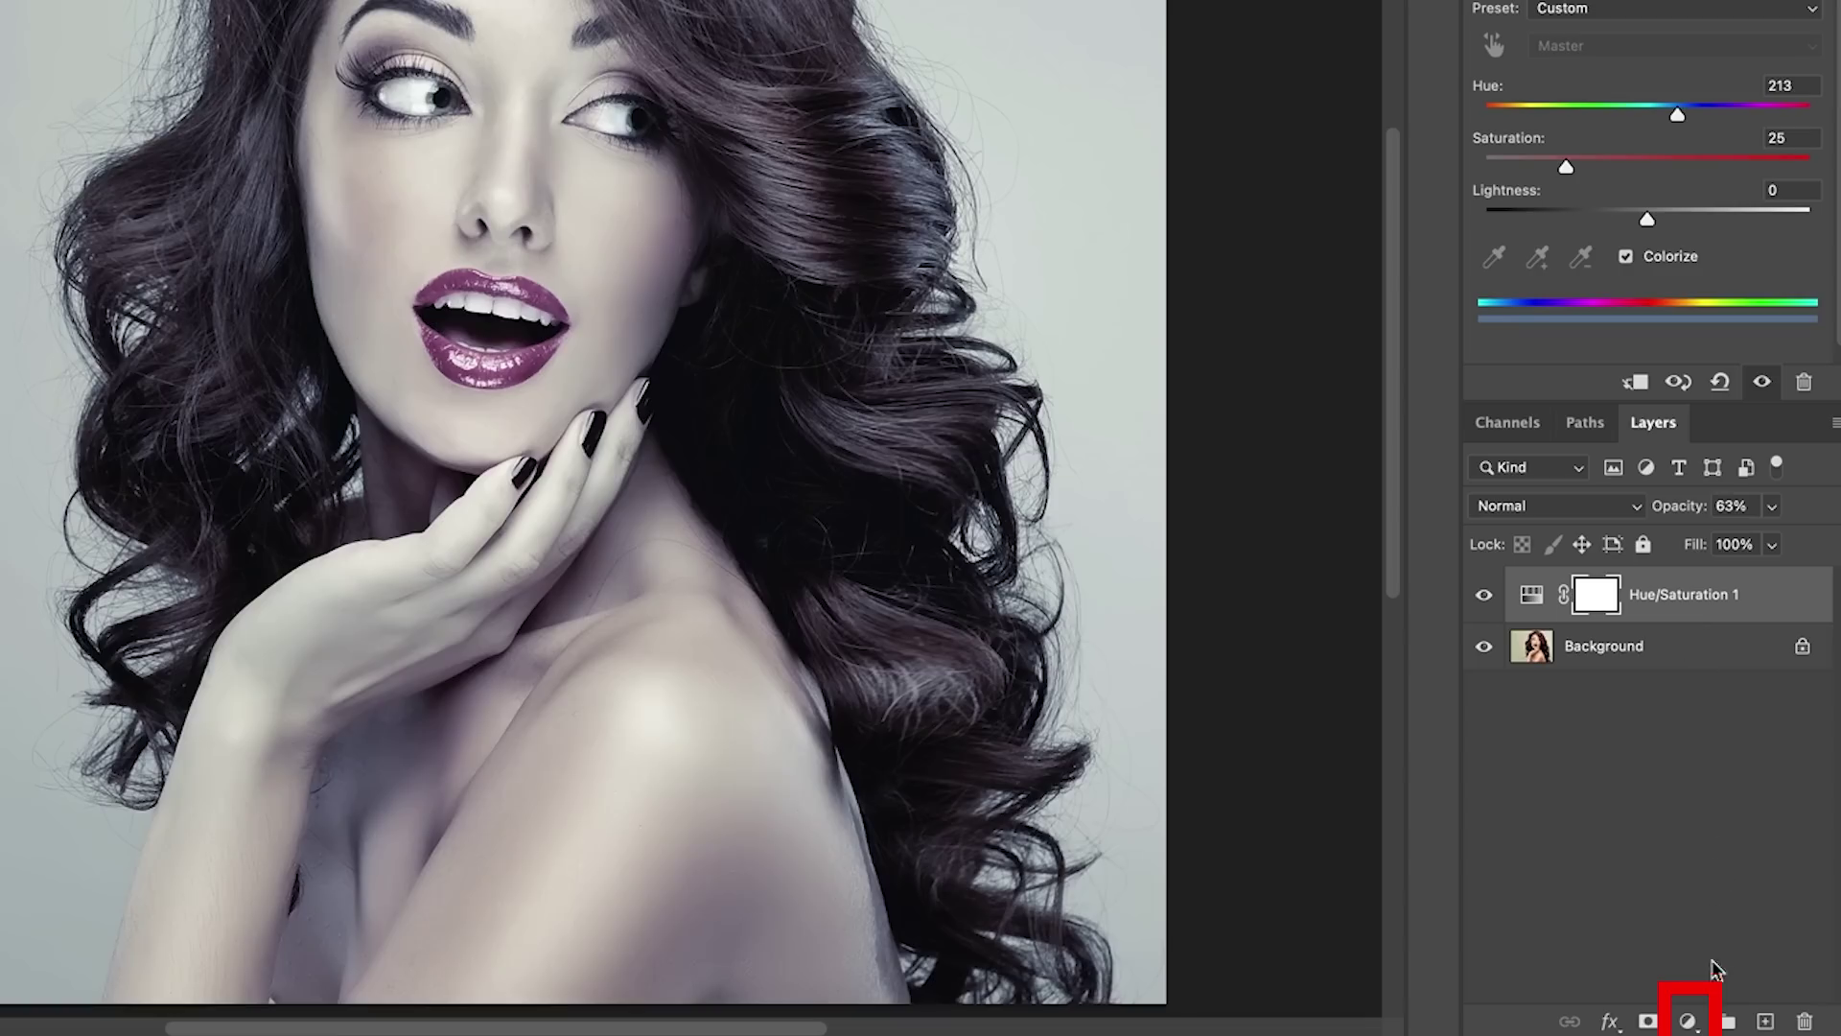
Step: Add a Curves adjustment layer with lower and upper control points for contrast
click(1689, 1022)
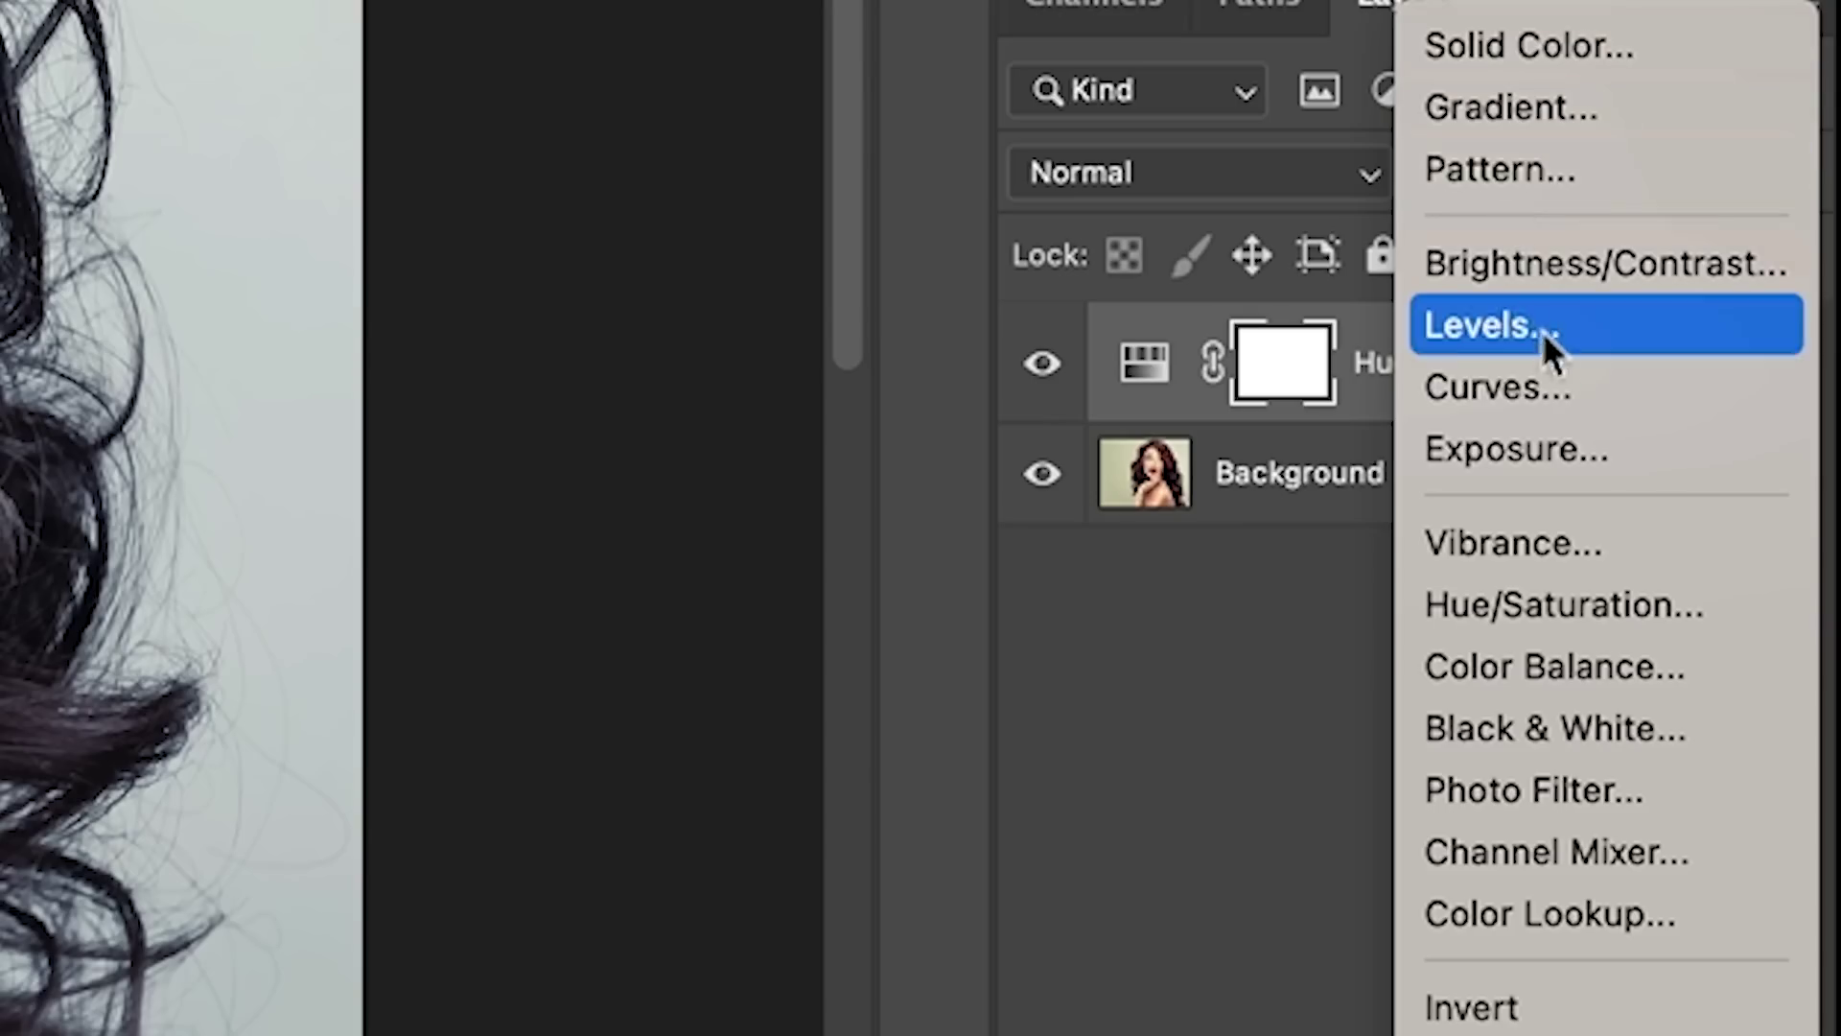
click(1553, 384)
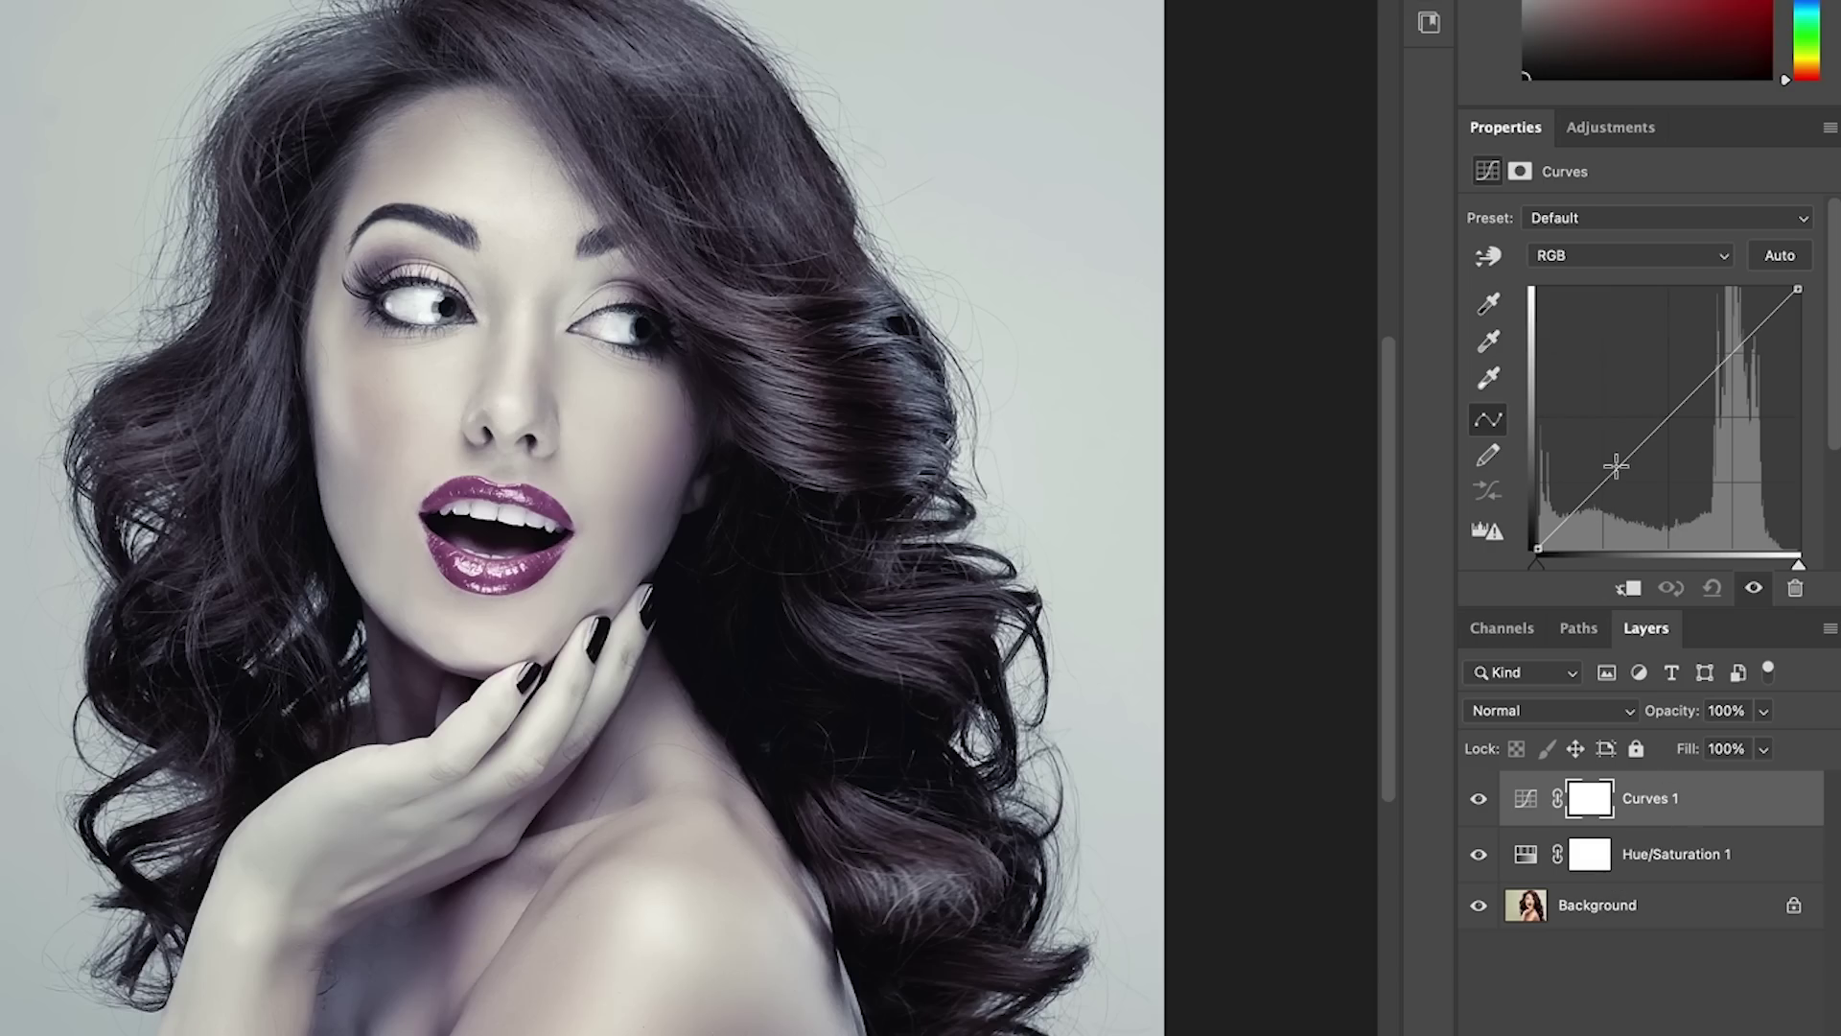
click(1621, 472)
click(1725, 359)
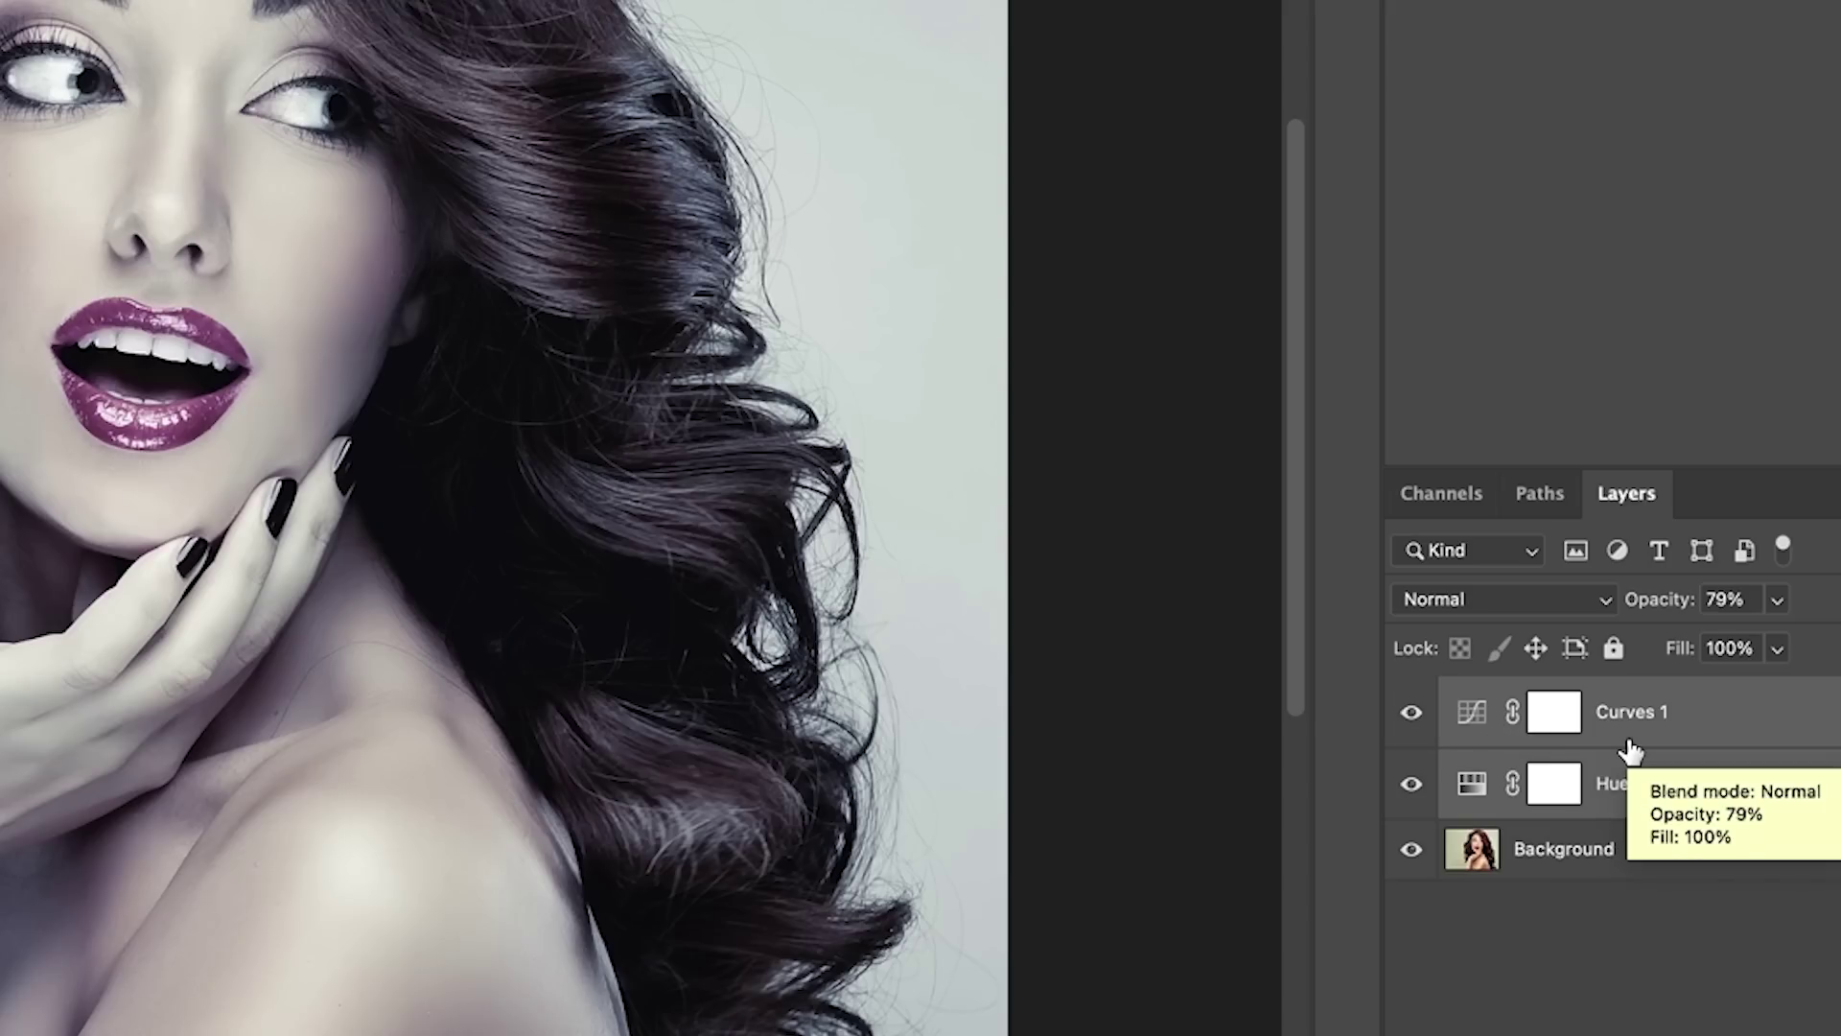
Step: Group the two adjustment layers as 'faded' and toggle it to compare
key(ctrl+g)
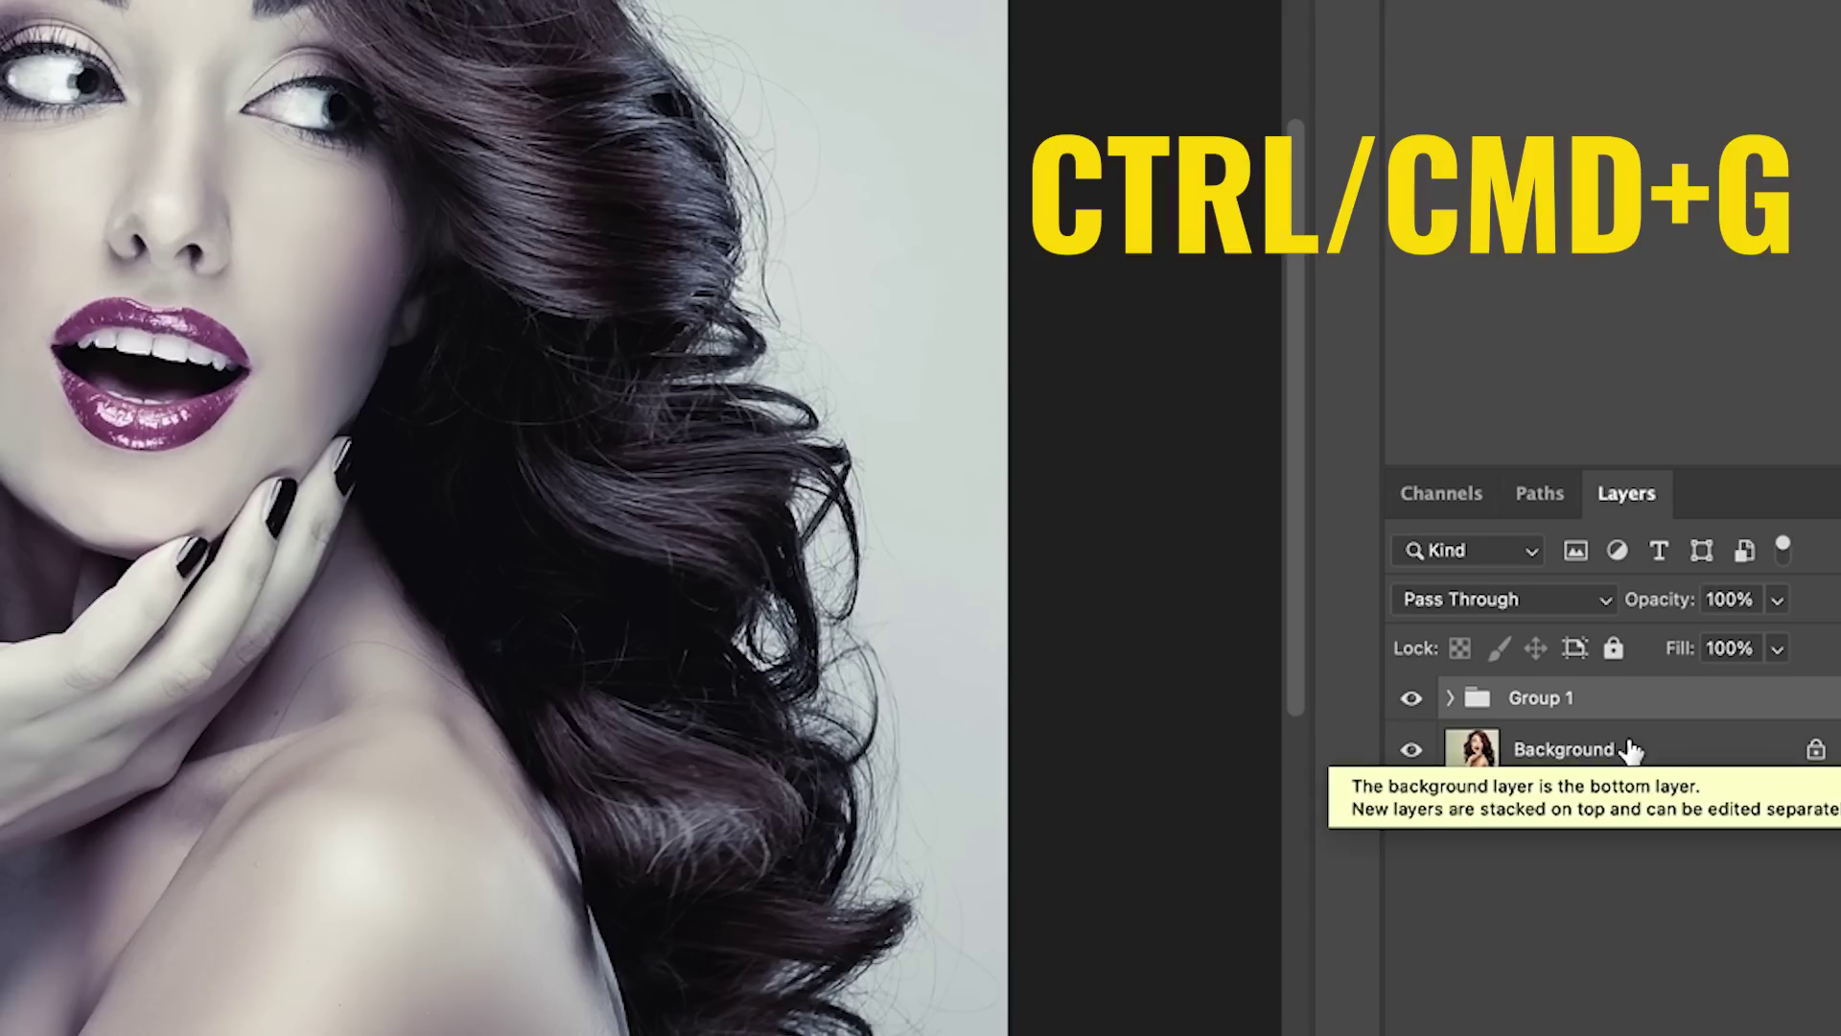
double_click(1567, 697)
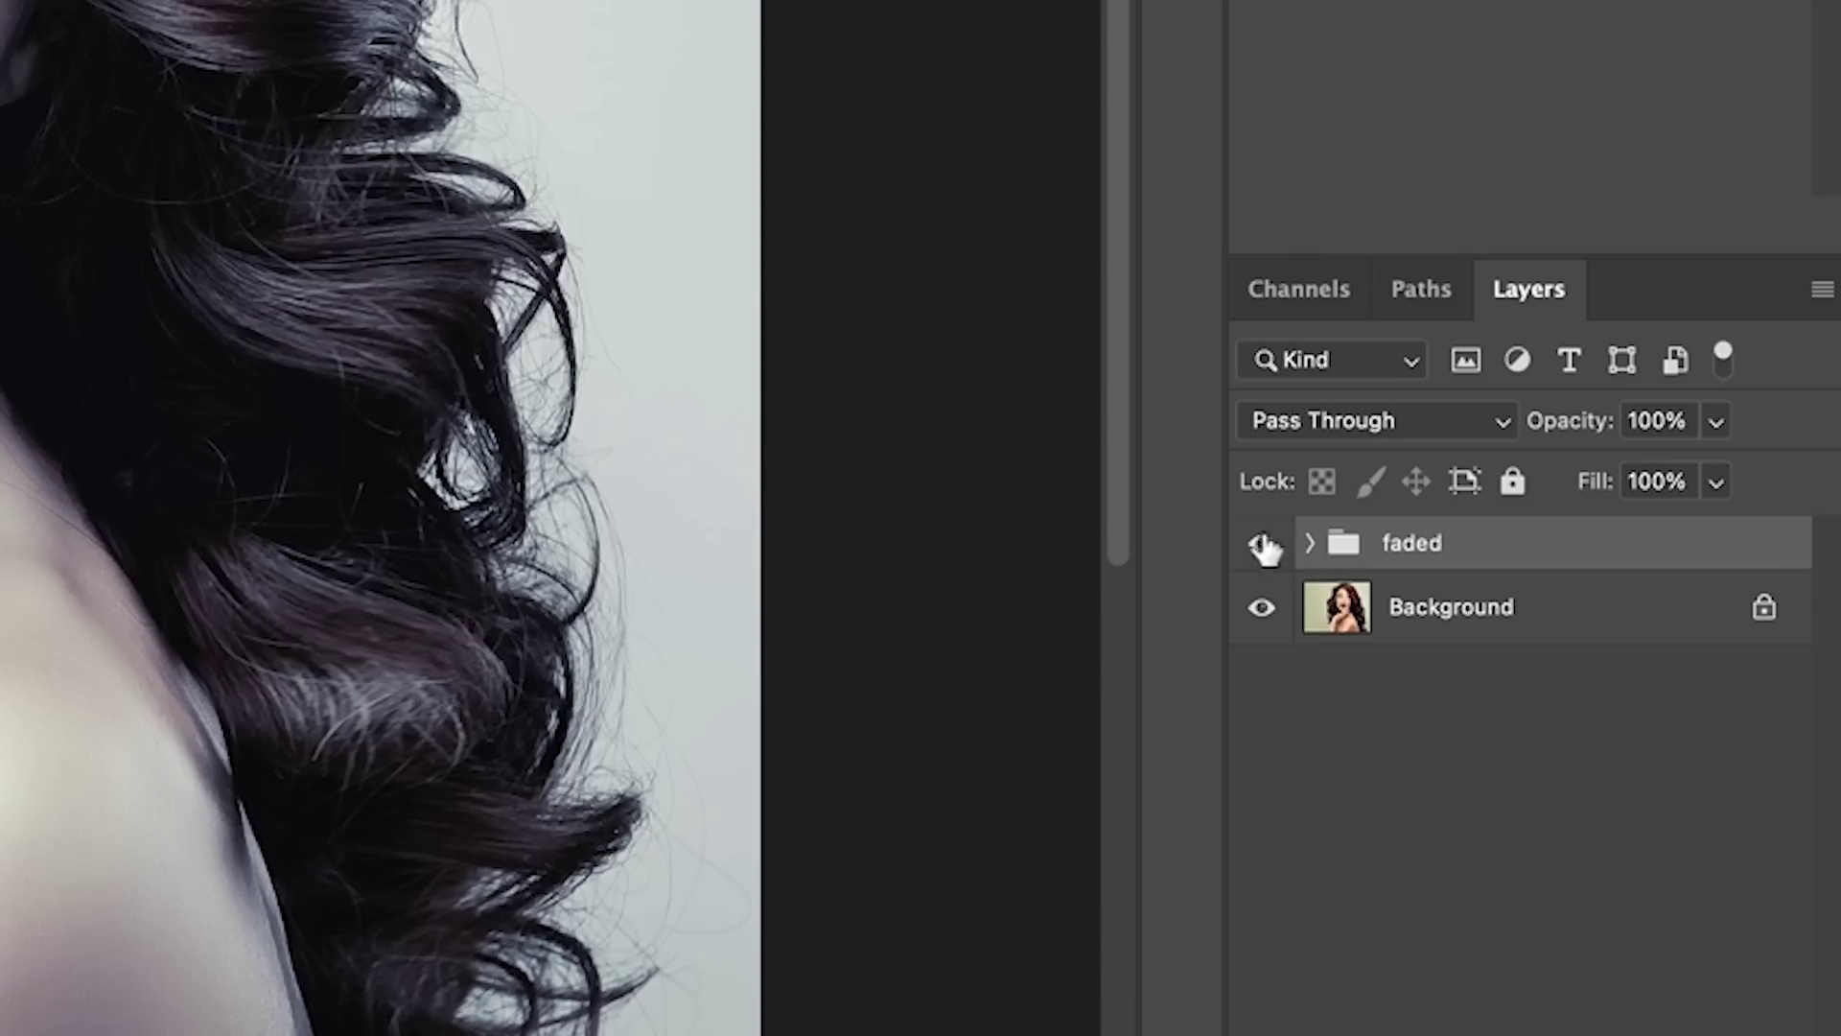
click(1411, 697)
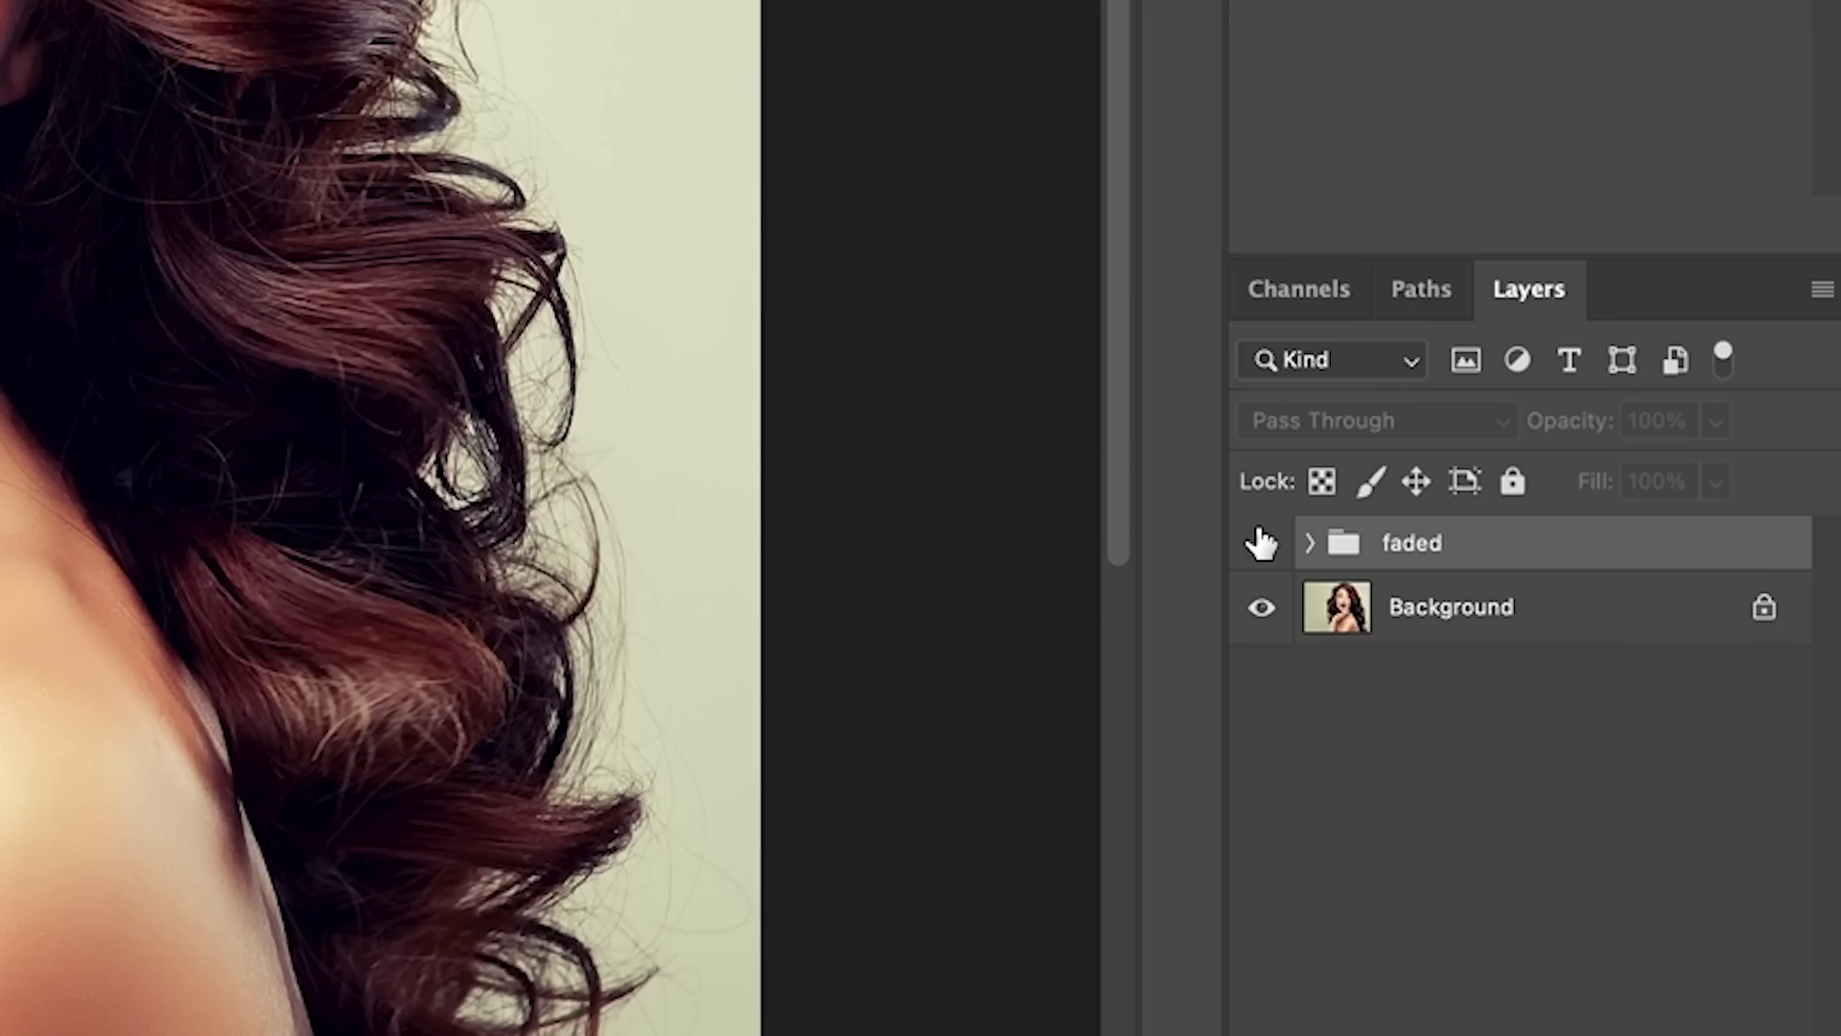
click(1262, 543)
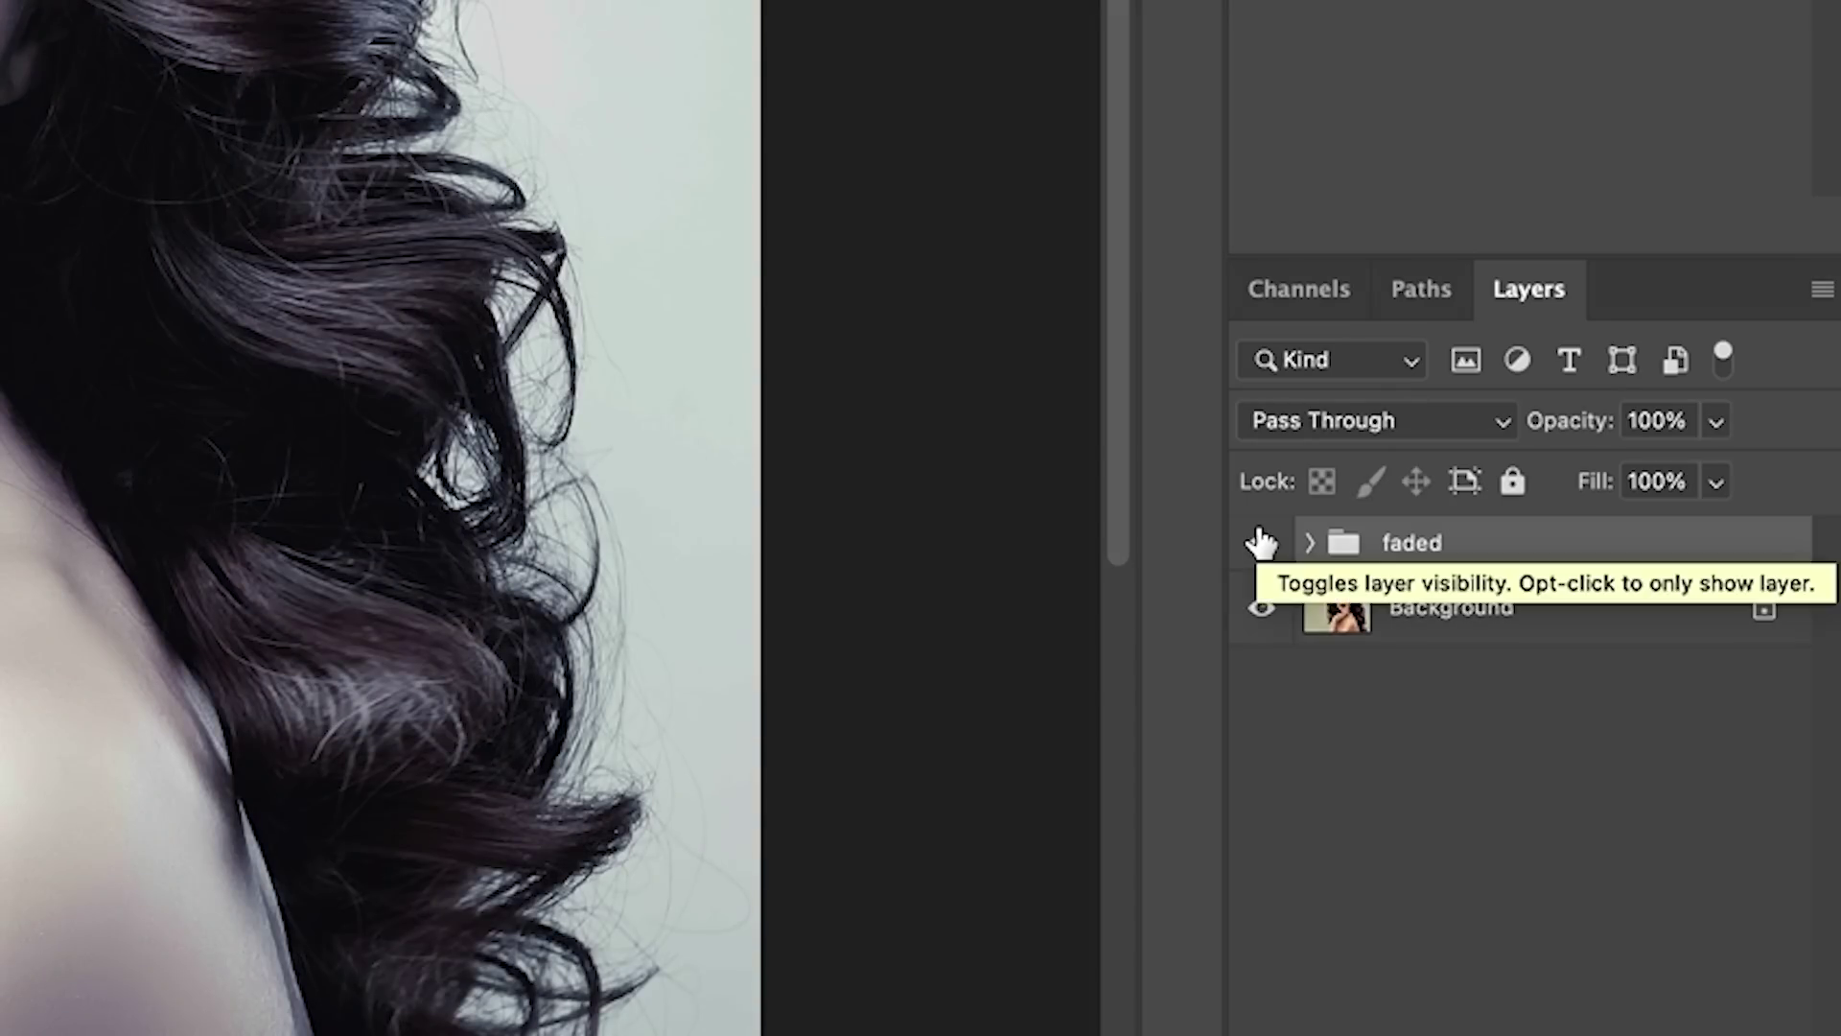
click(187, 19)
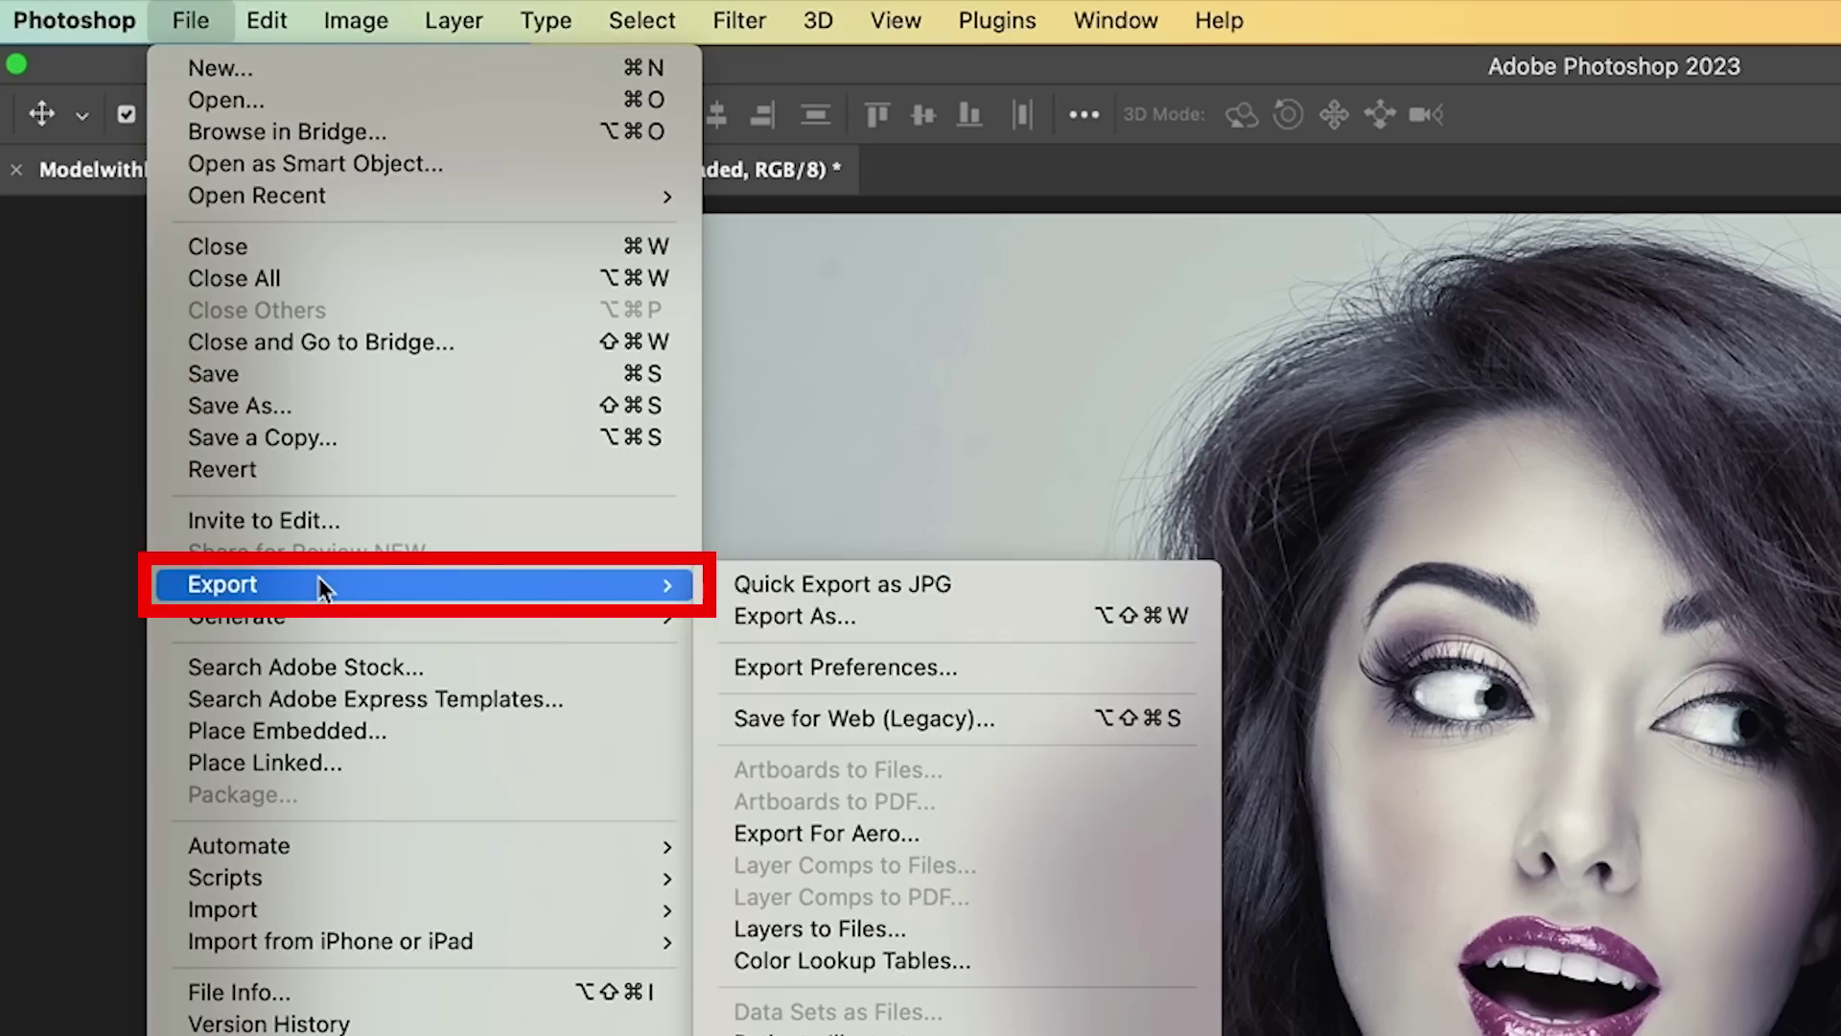
Step: Export the look as 3DL and CUBE colour lookup tables named 'faded'
mouse_move(499, 587)
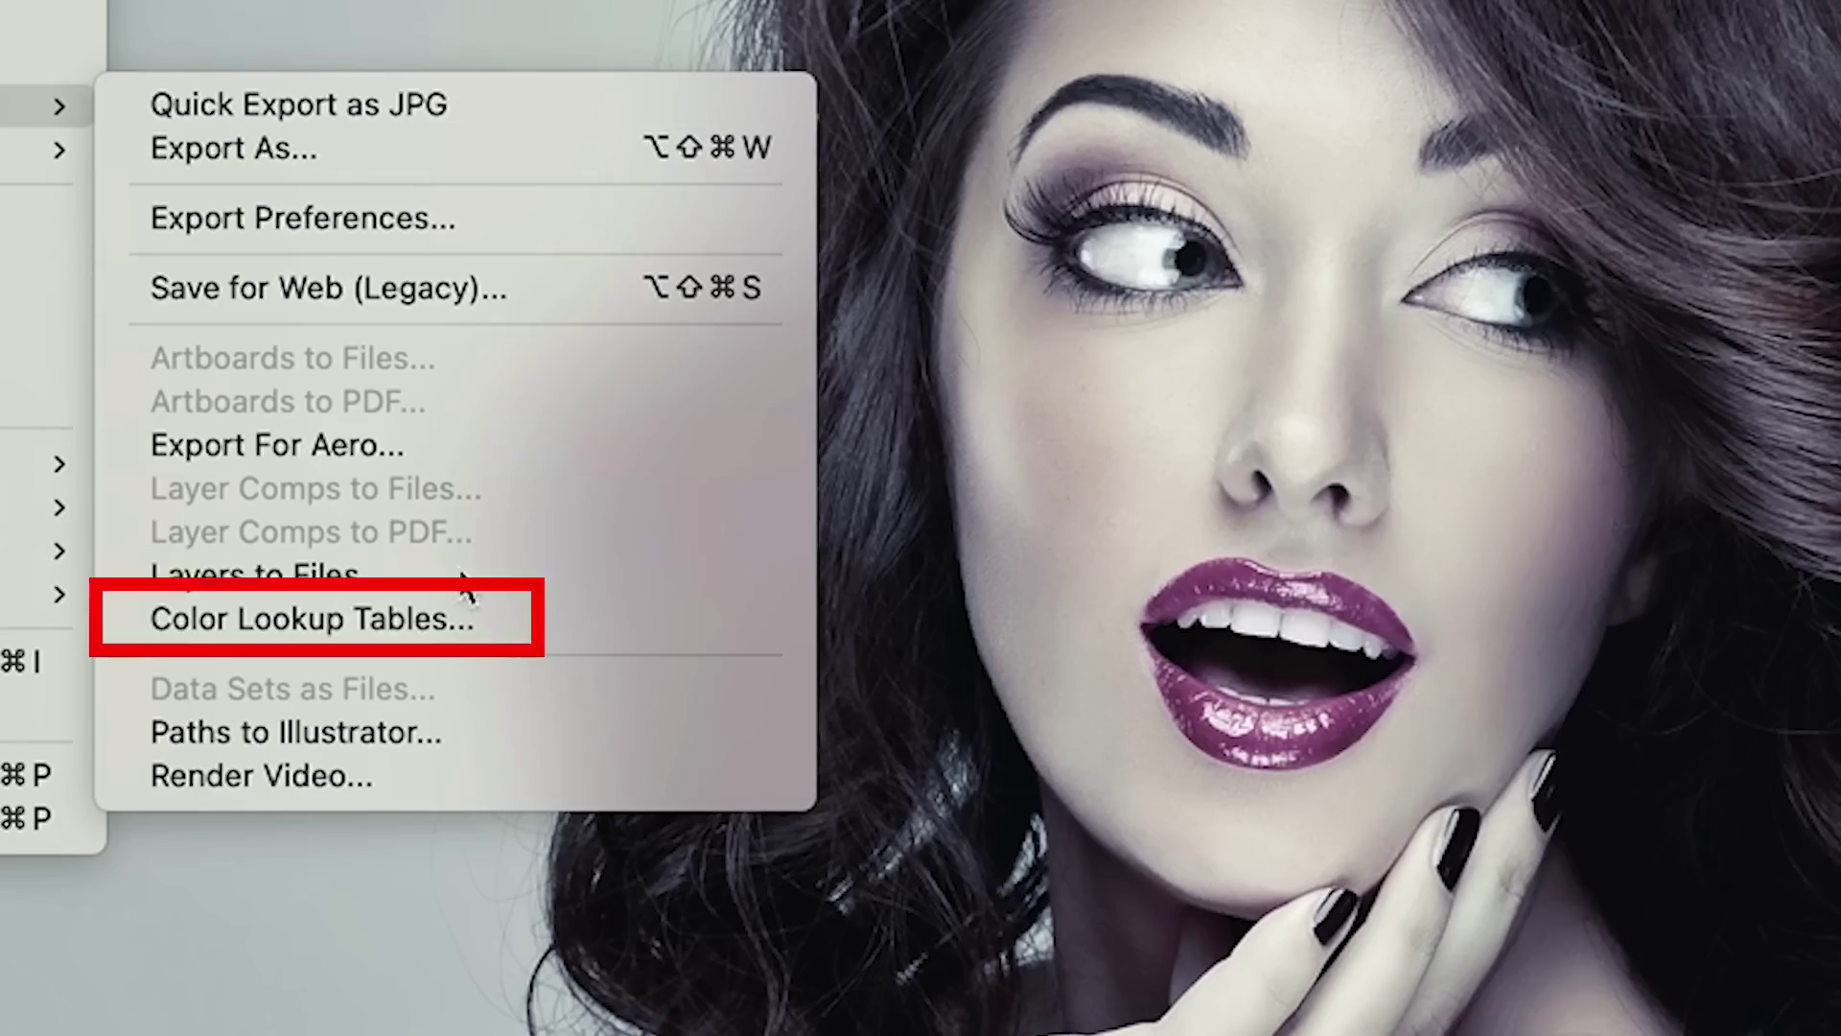
click(470, 626)
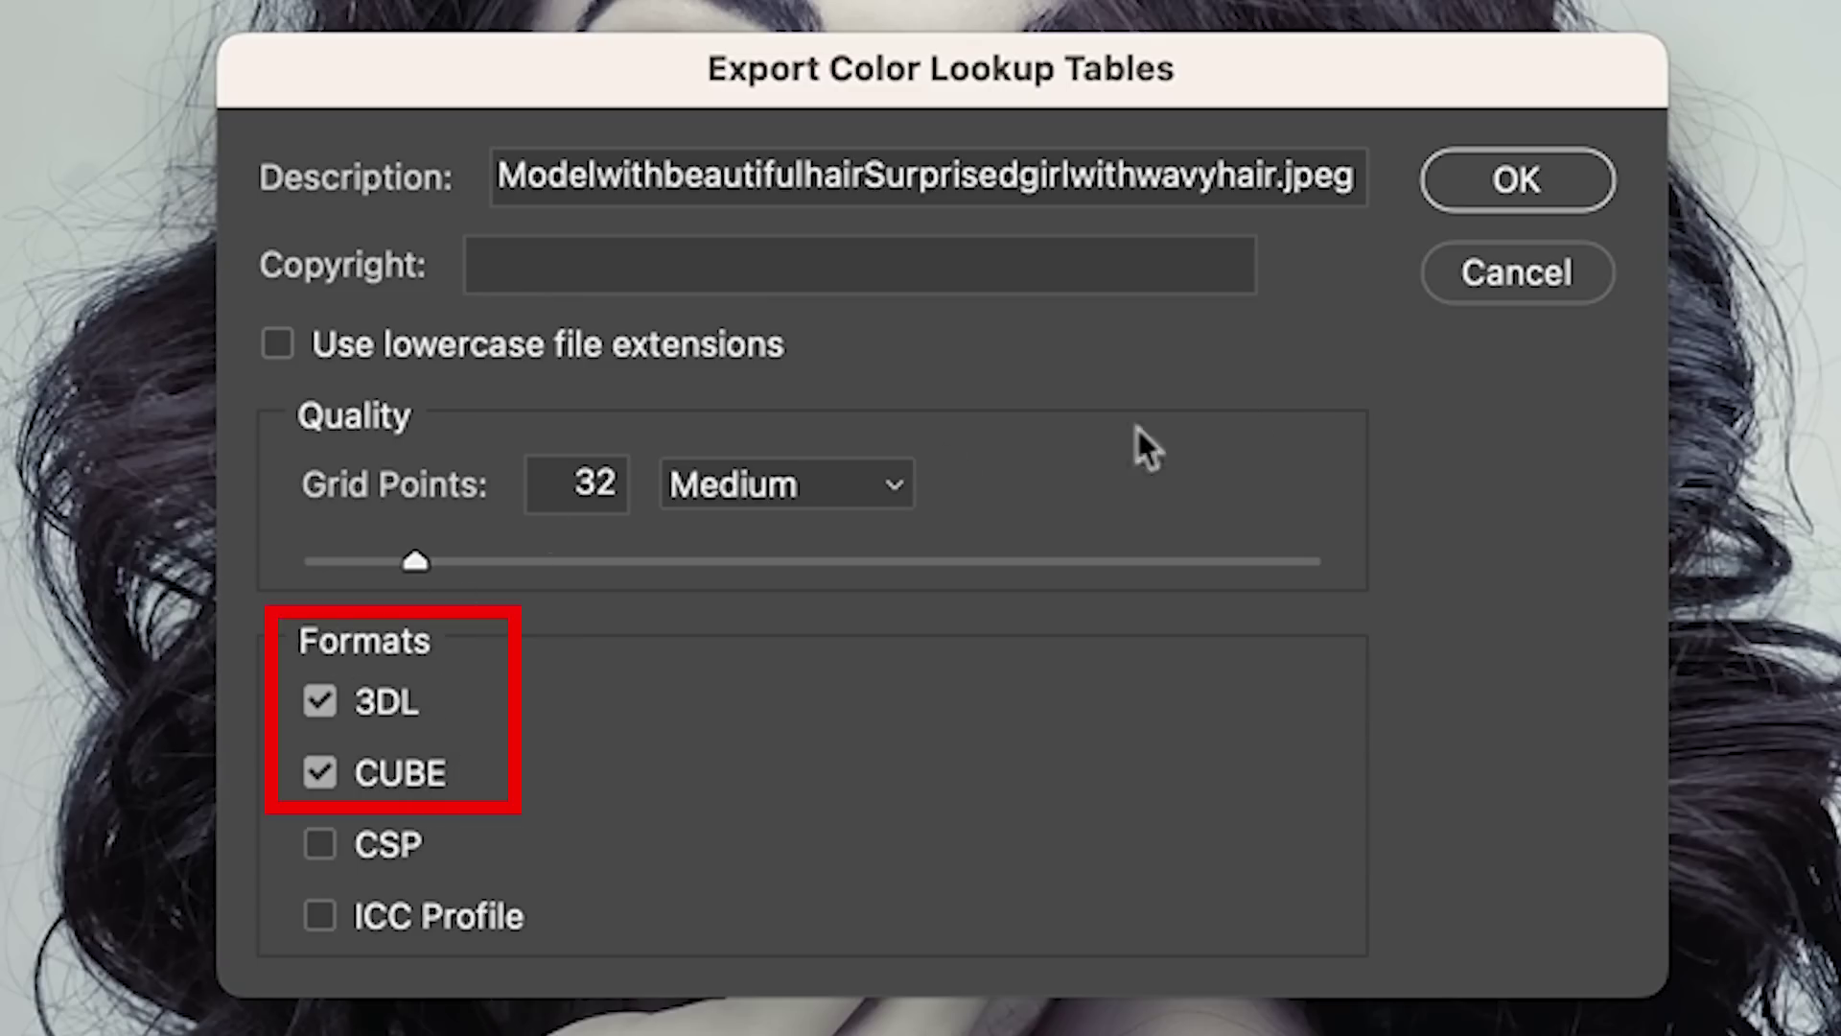
click(1522, 183)
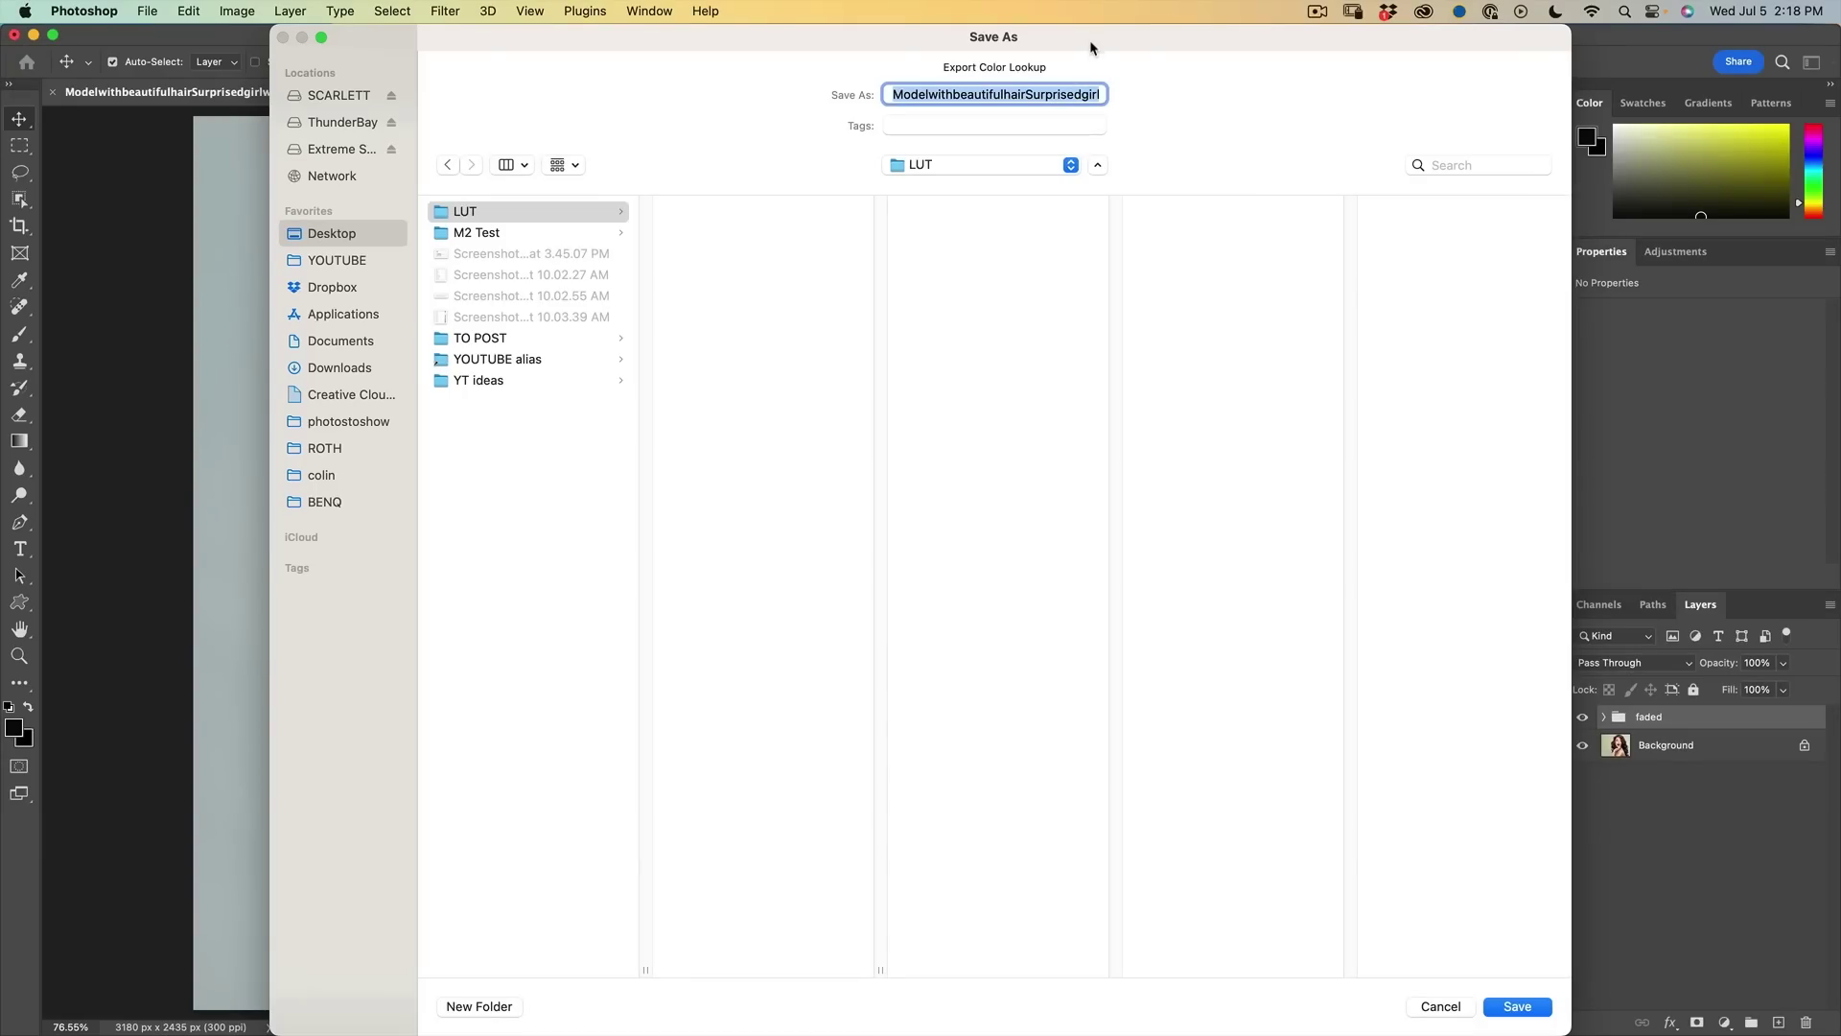
text(faded.lut)
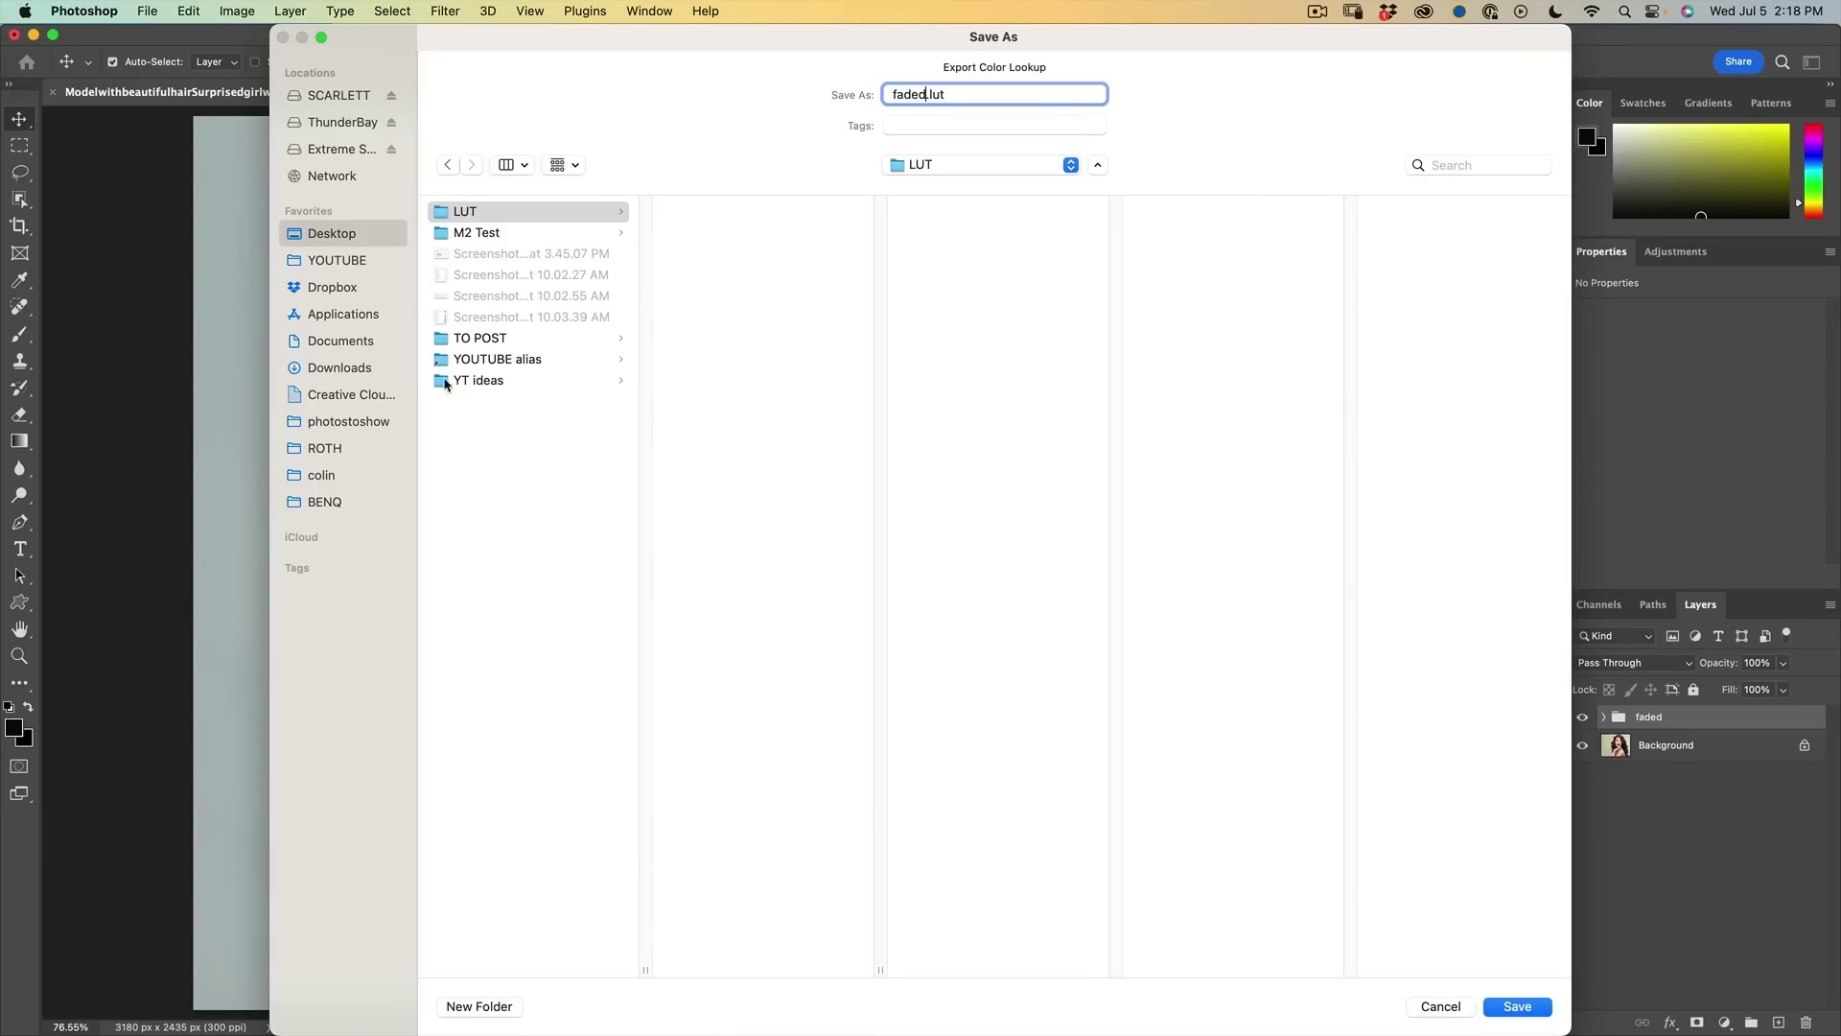
click(1522, 1011)
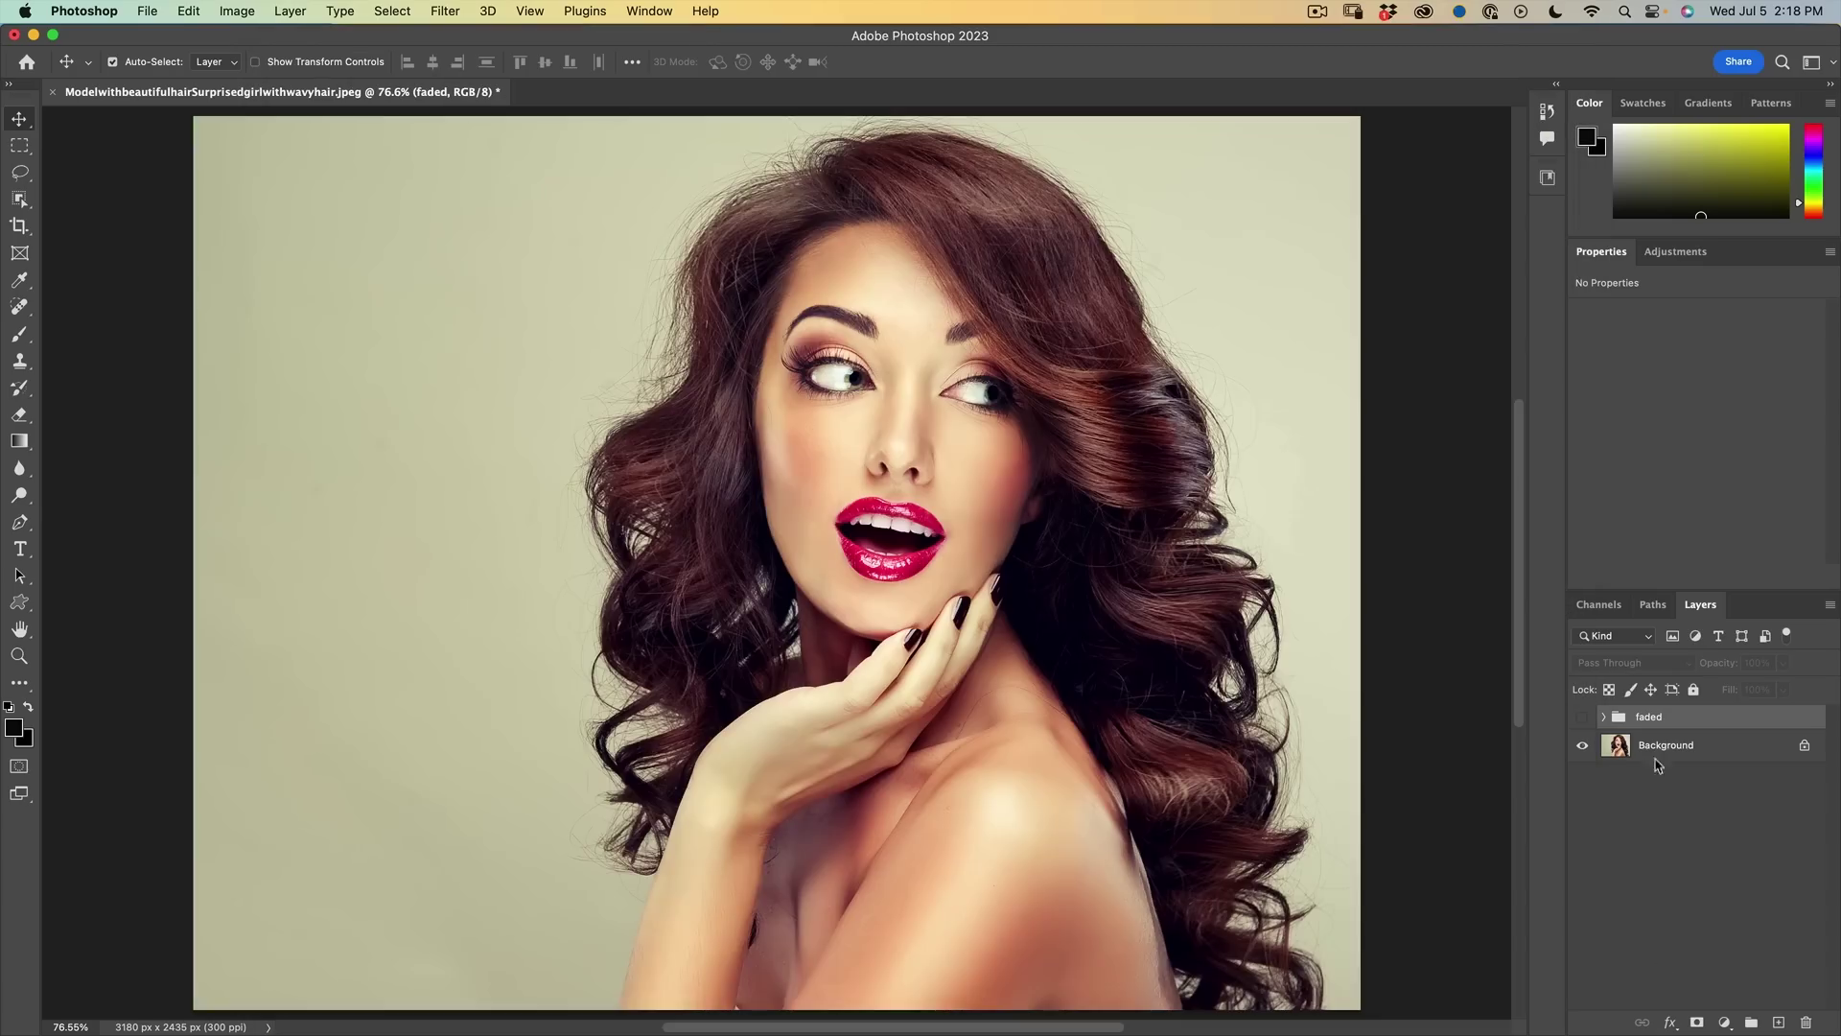
Step: Add a Color Lookup adjustment layer above the Background layer
click(1664, 741)
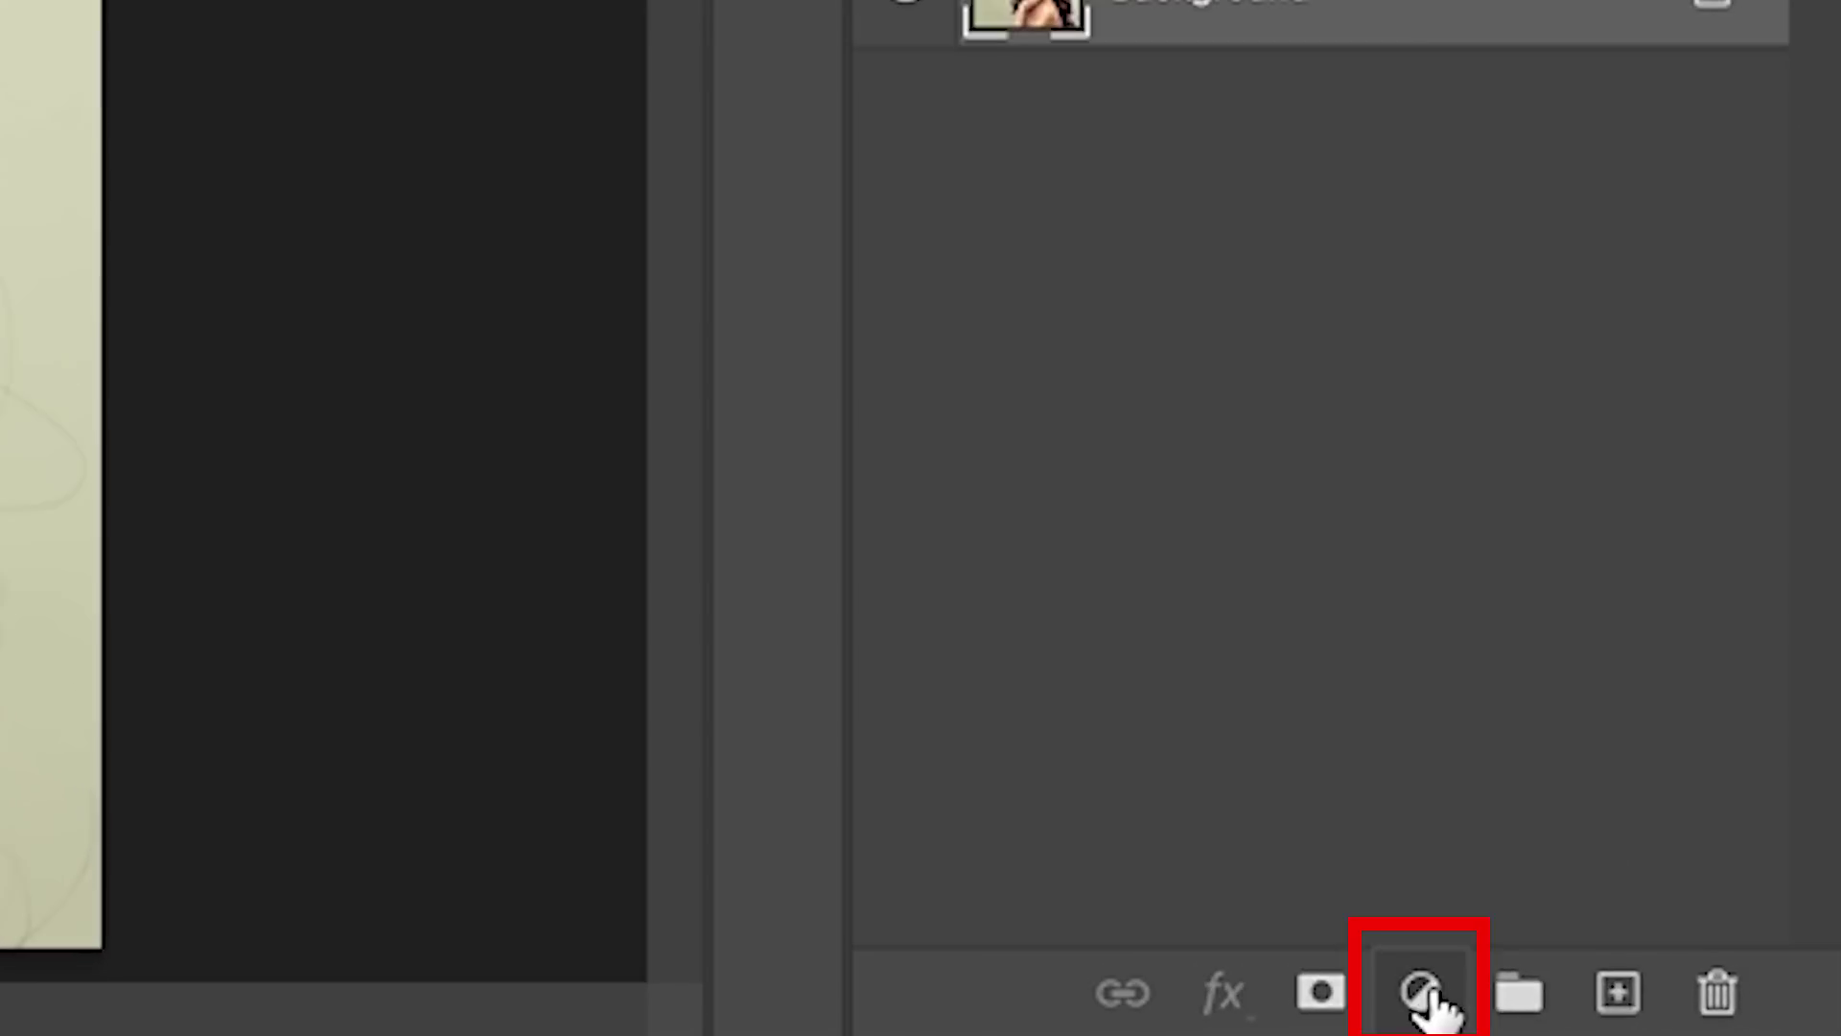
click(1724, 1022)
mouse_move(1439, 1009)
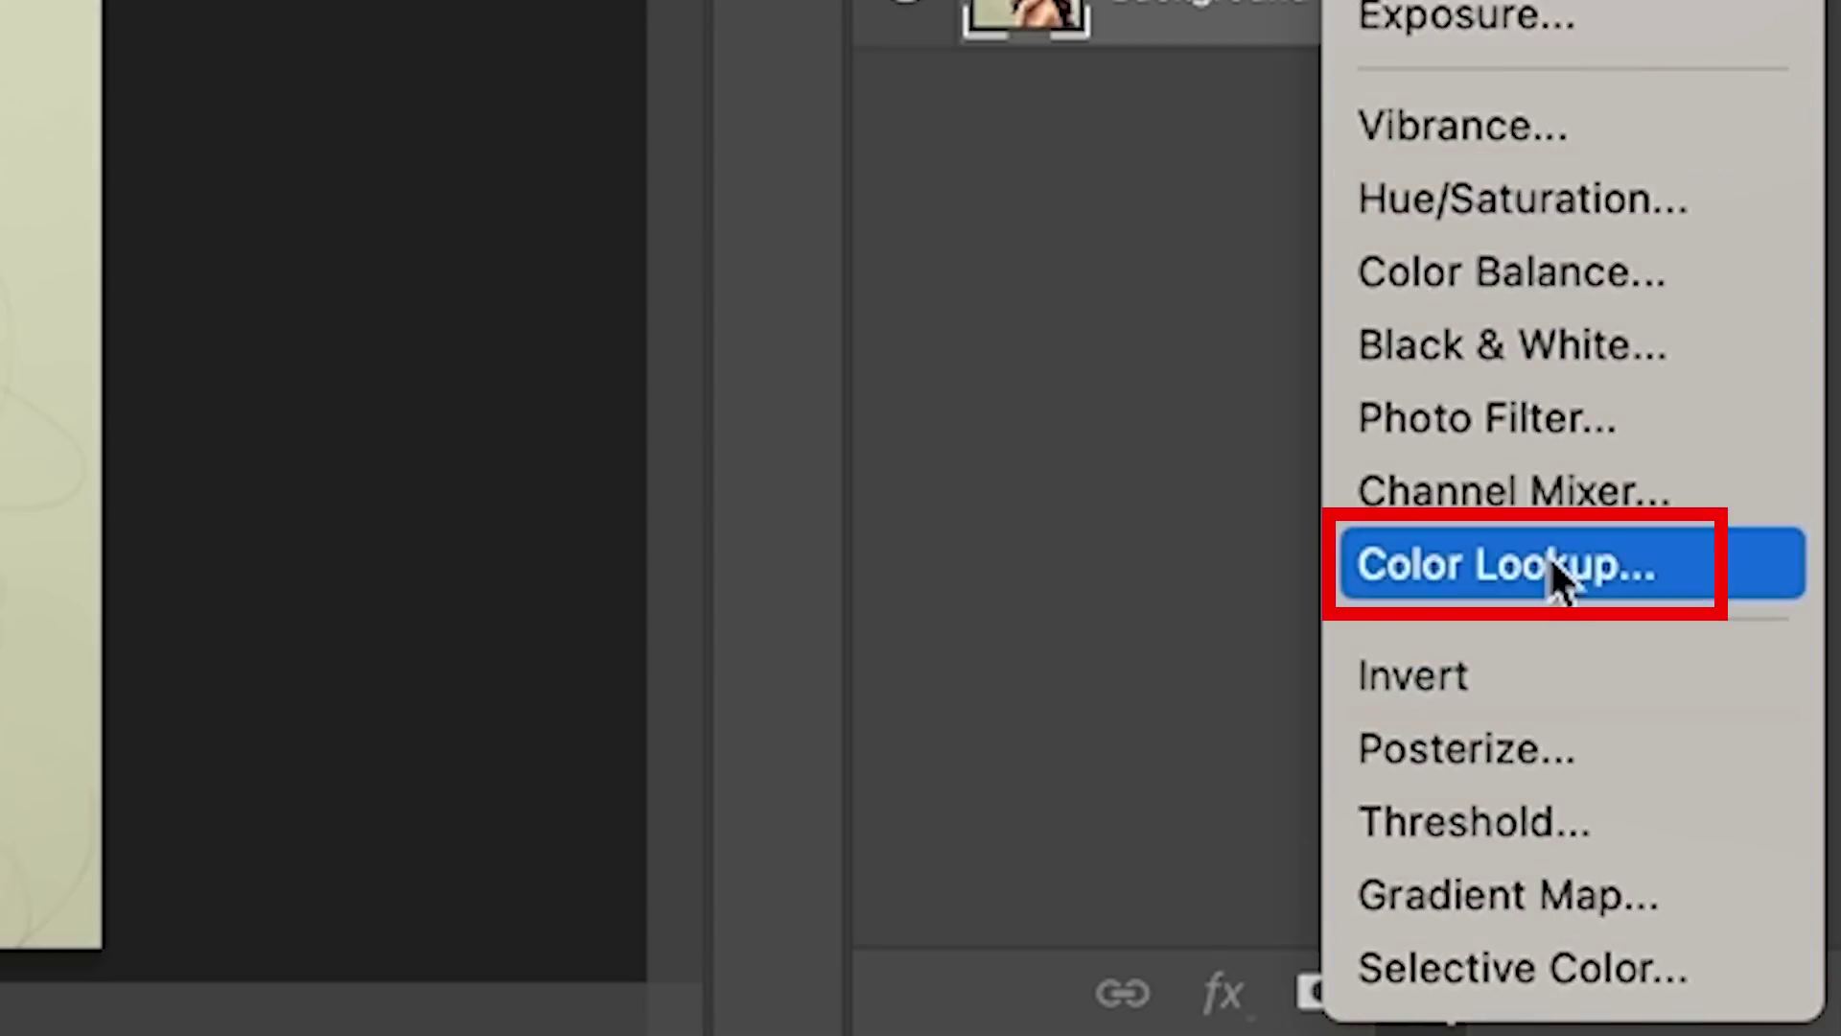
click(1552, 562)
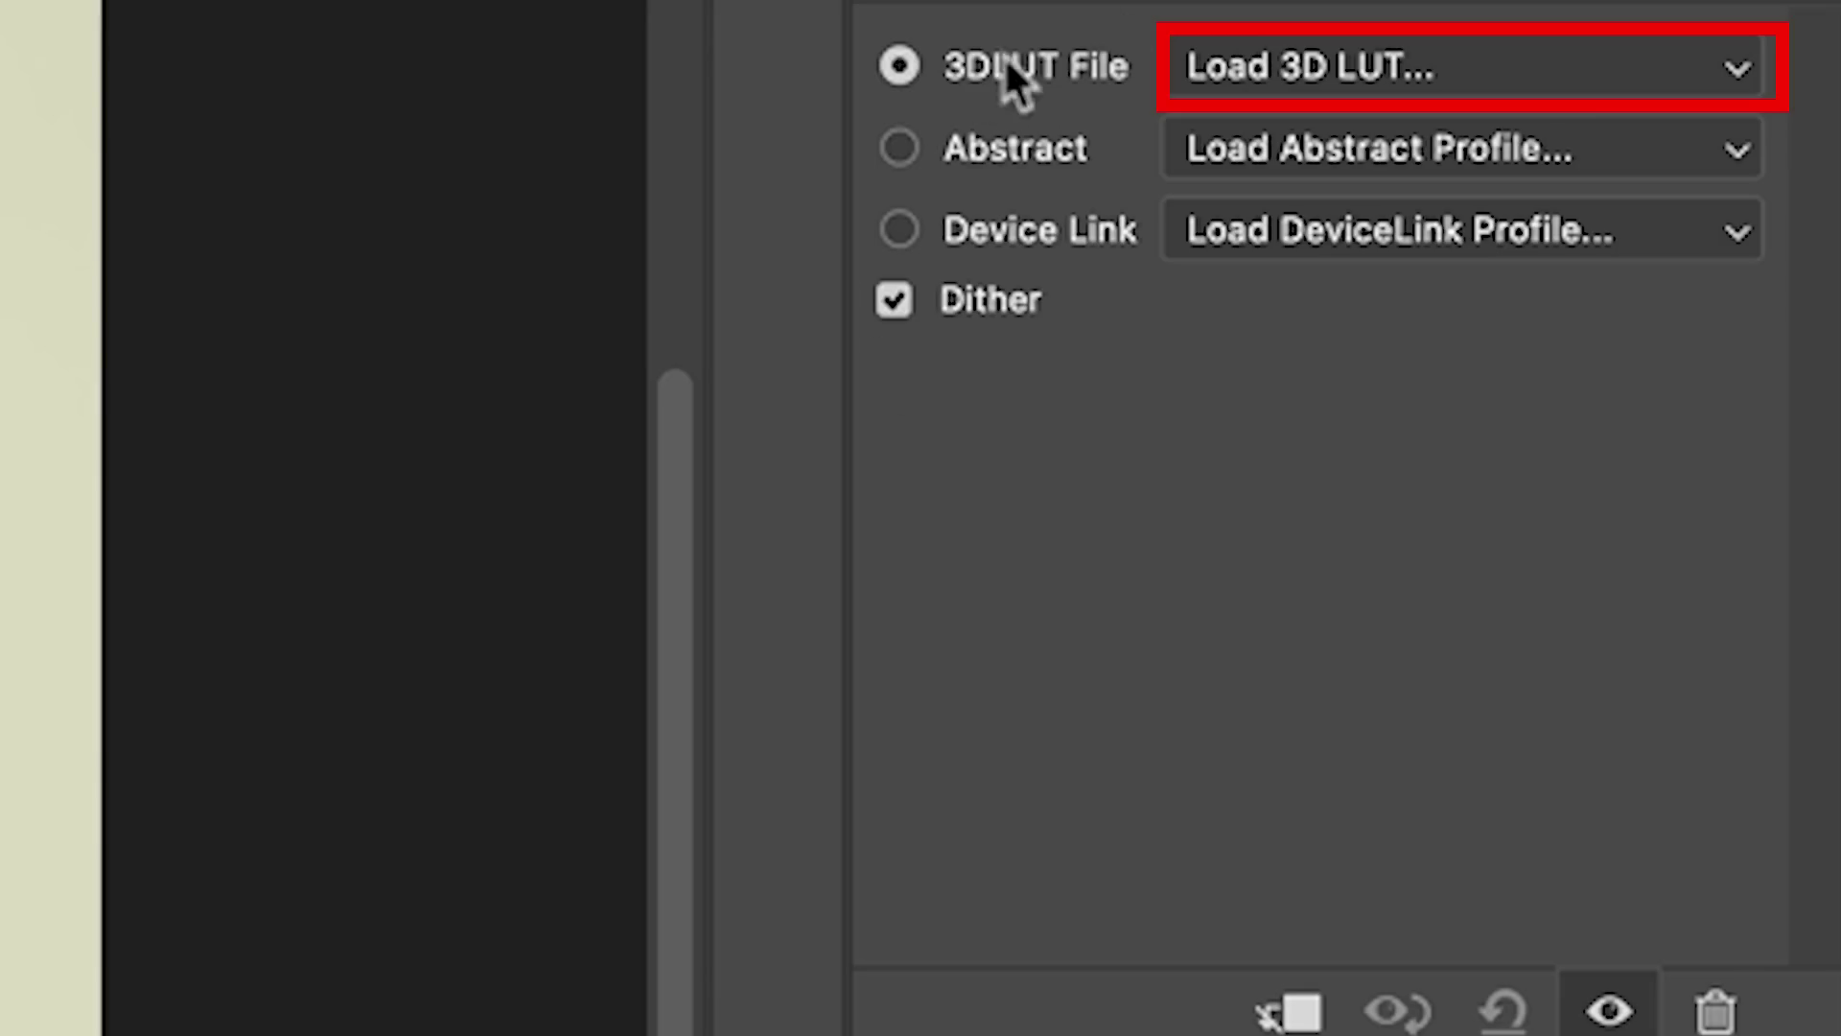
Step: Load the faded.3DL file as the Color Lookup's 3D LUT
click(1314, 73)
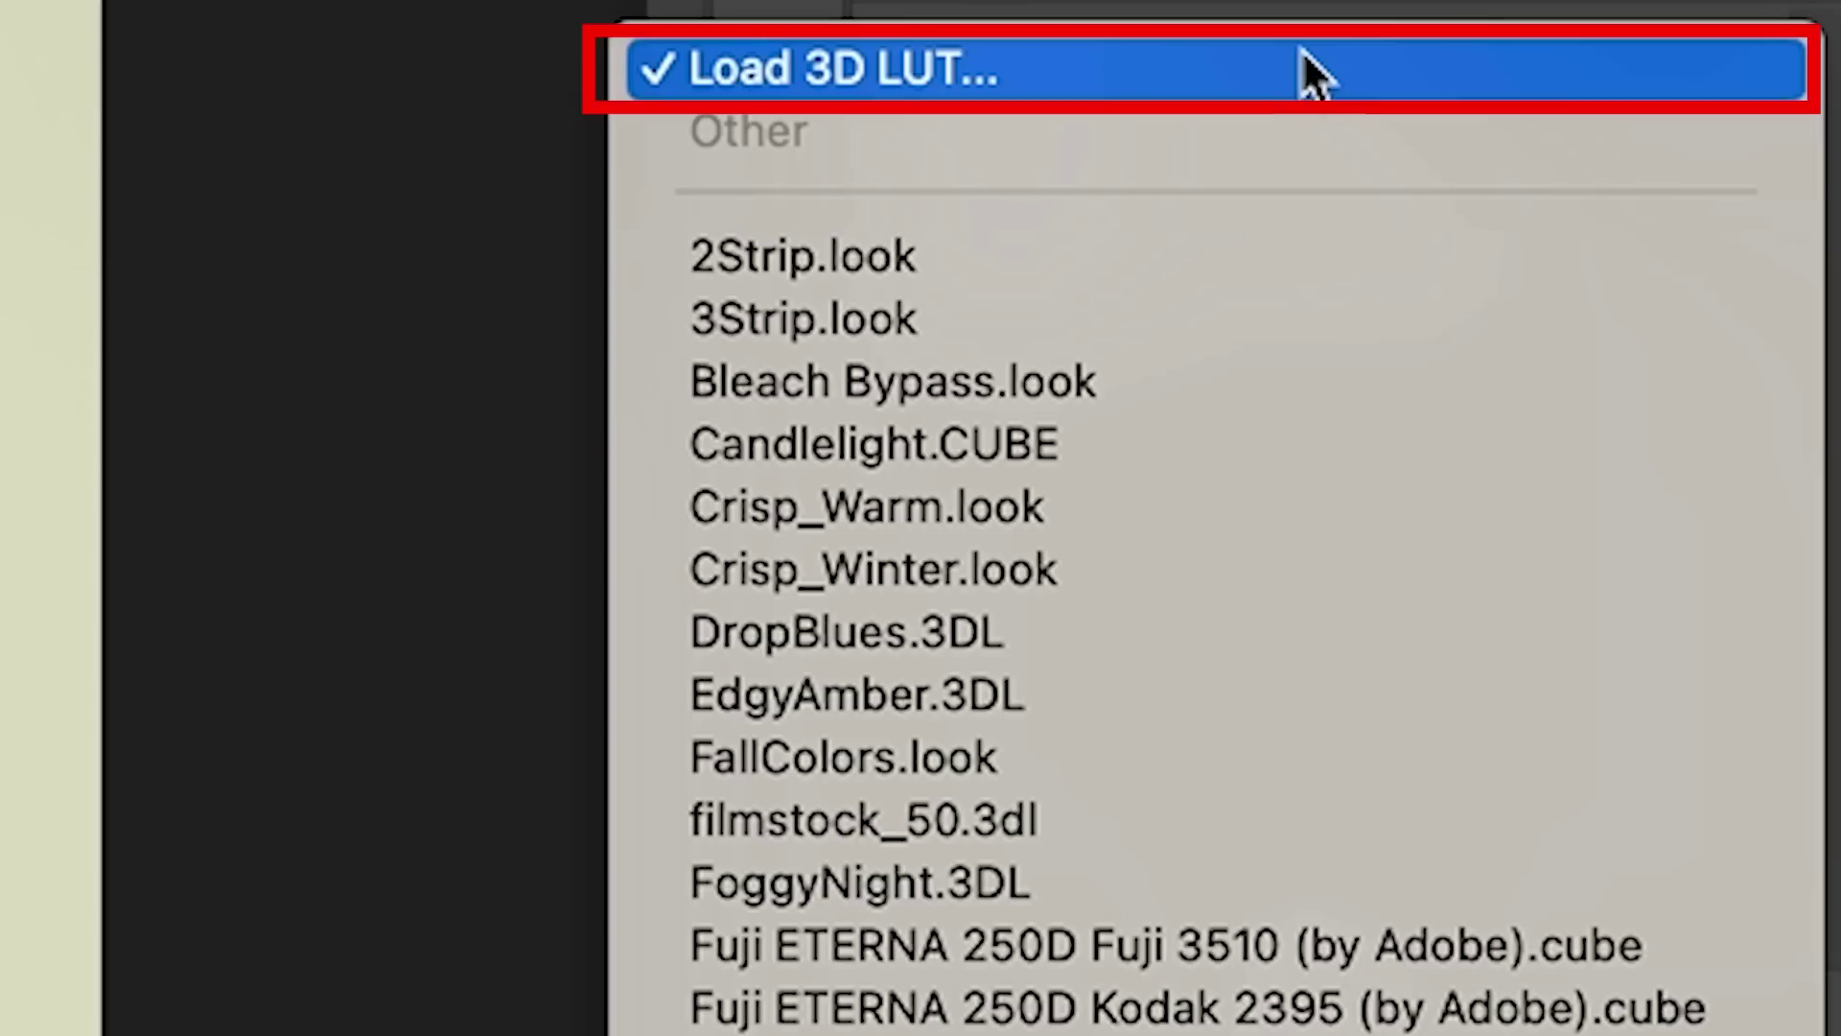
click(1313, 73)
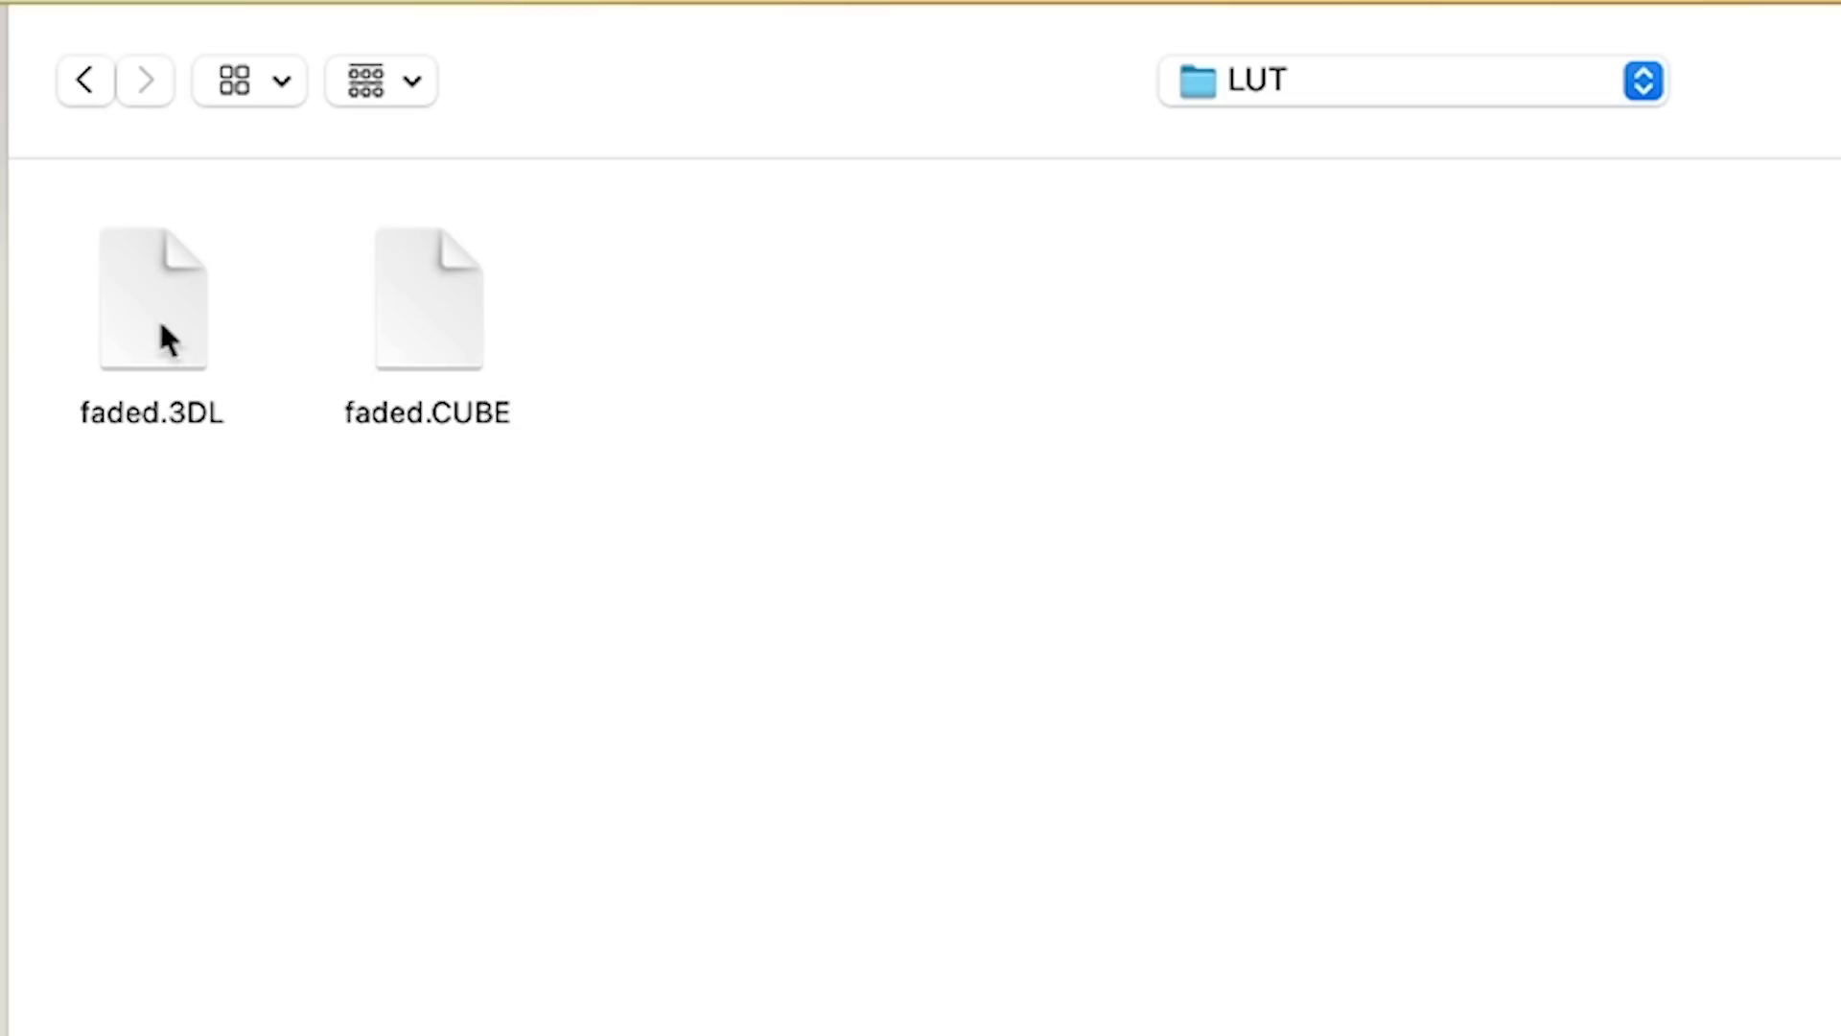
click(158, 331)
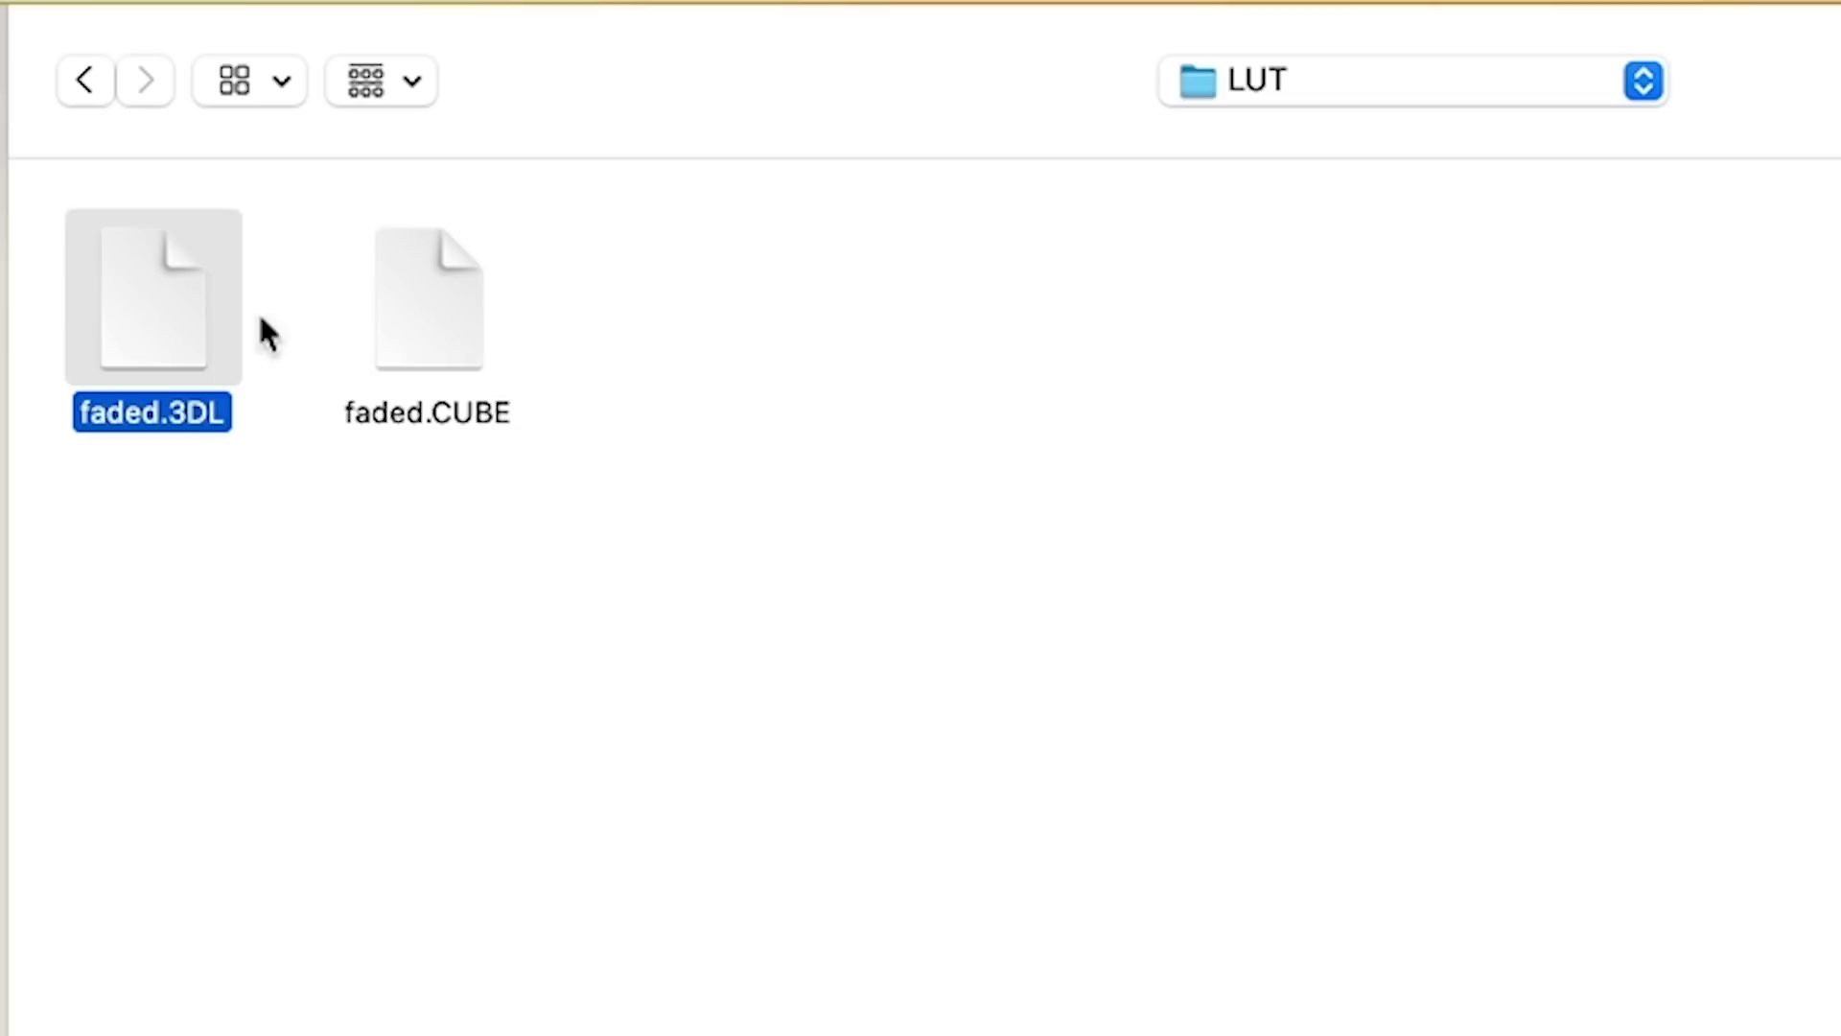
click(1702, 951)
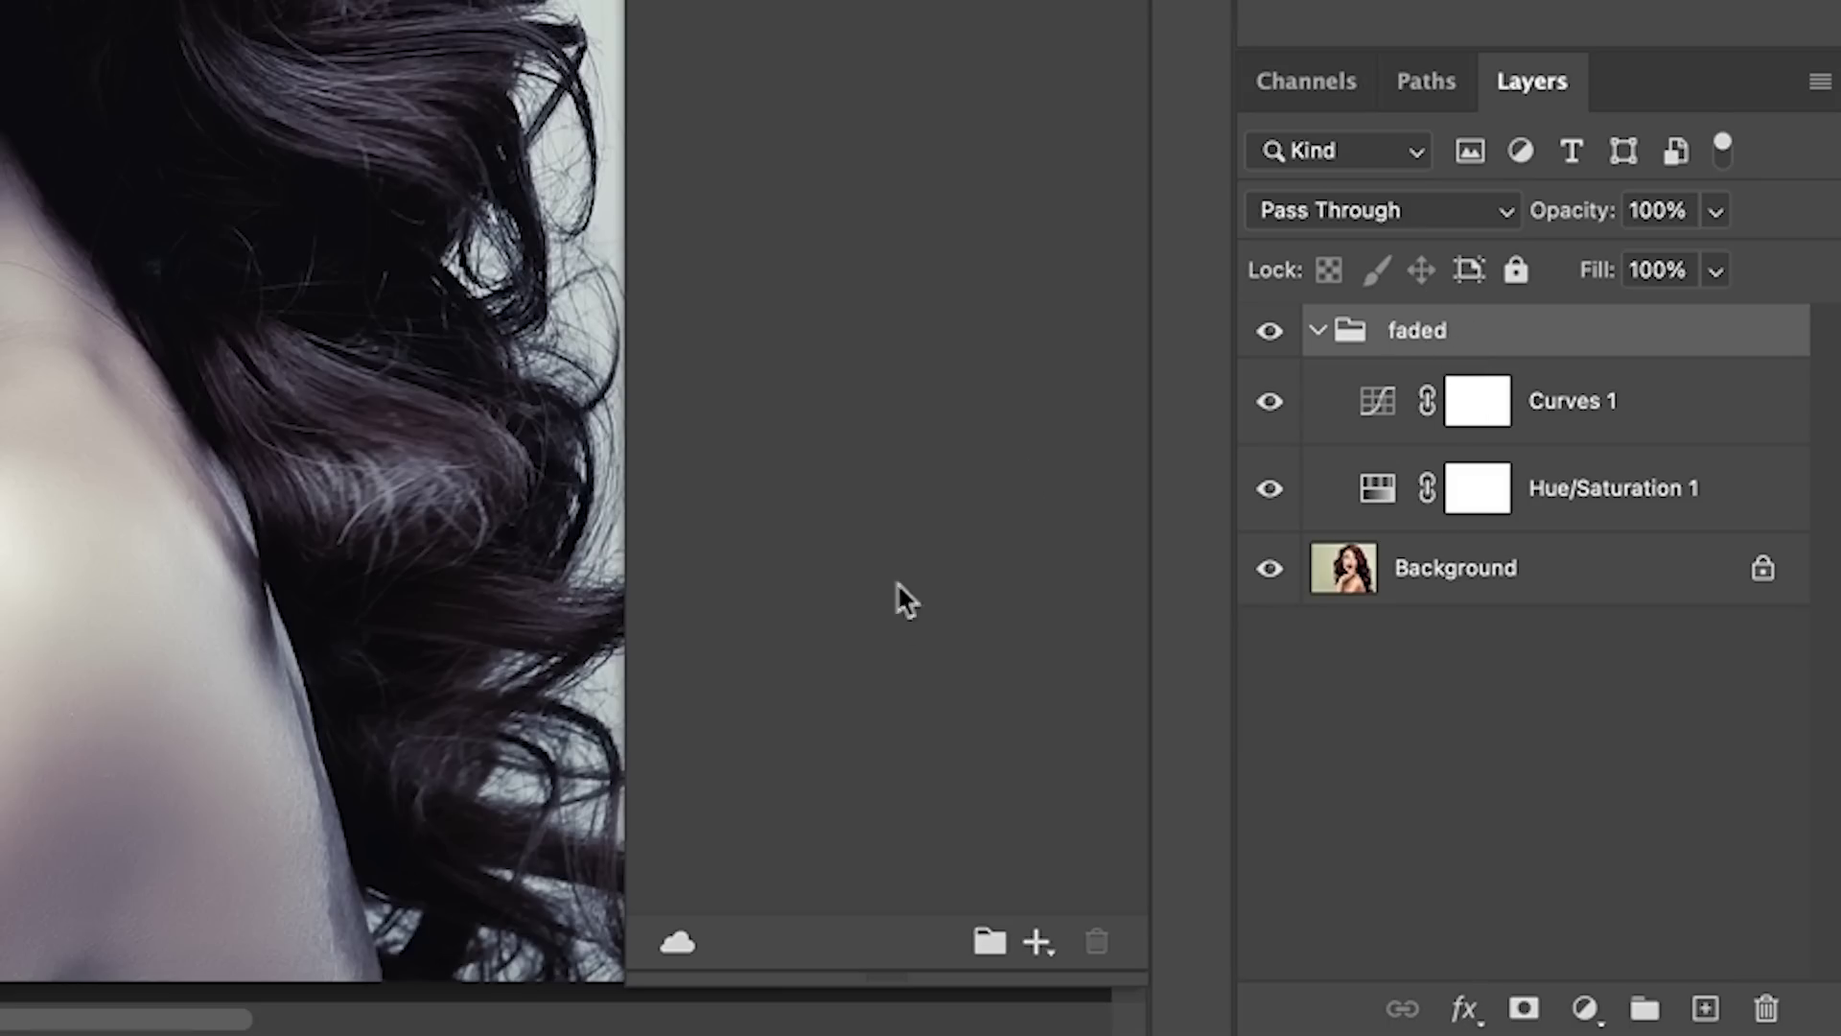
Step: Add the faded group to the Libraries panel, then delete it from the portrait
click(1038, 945)
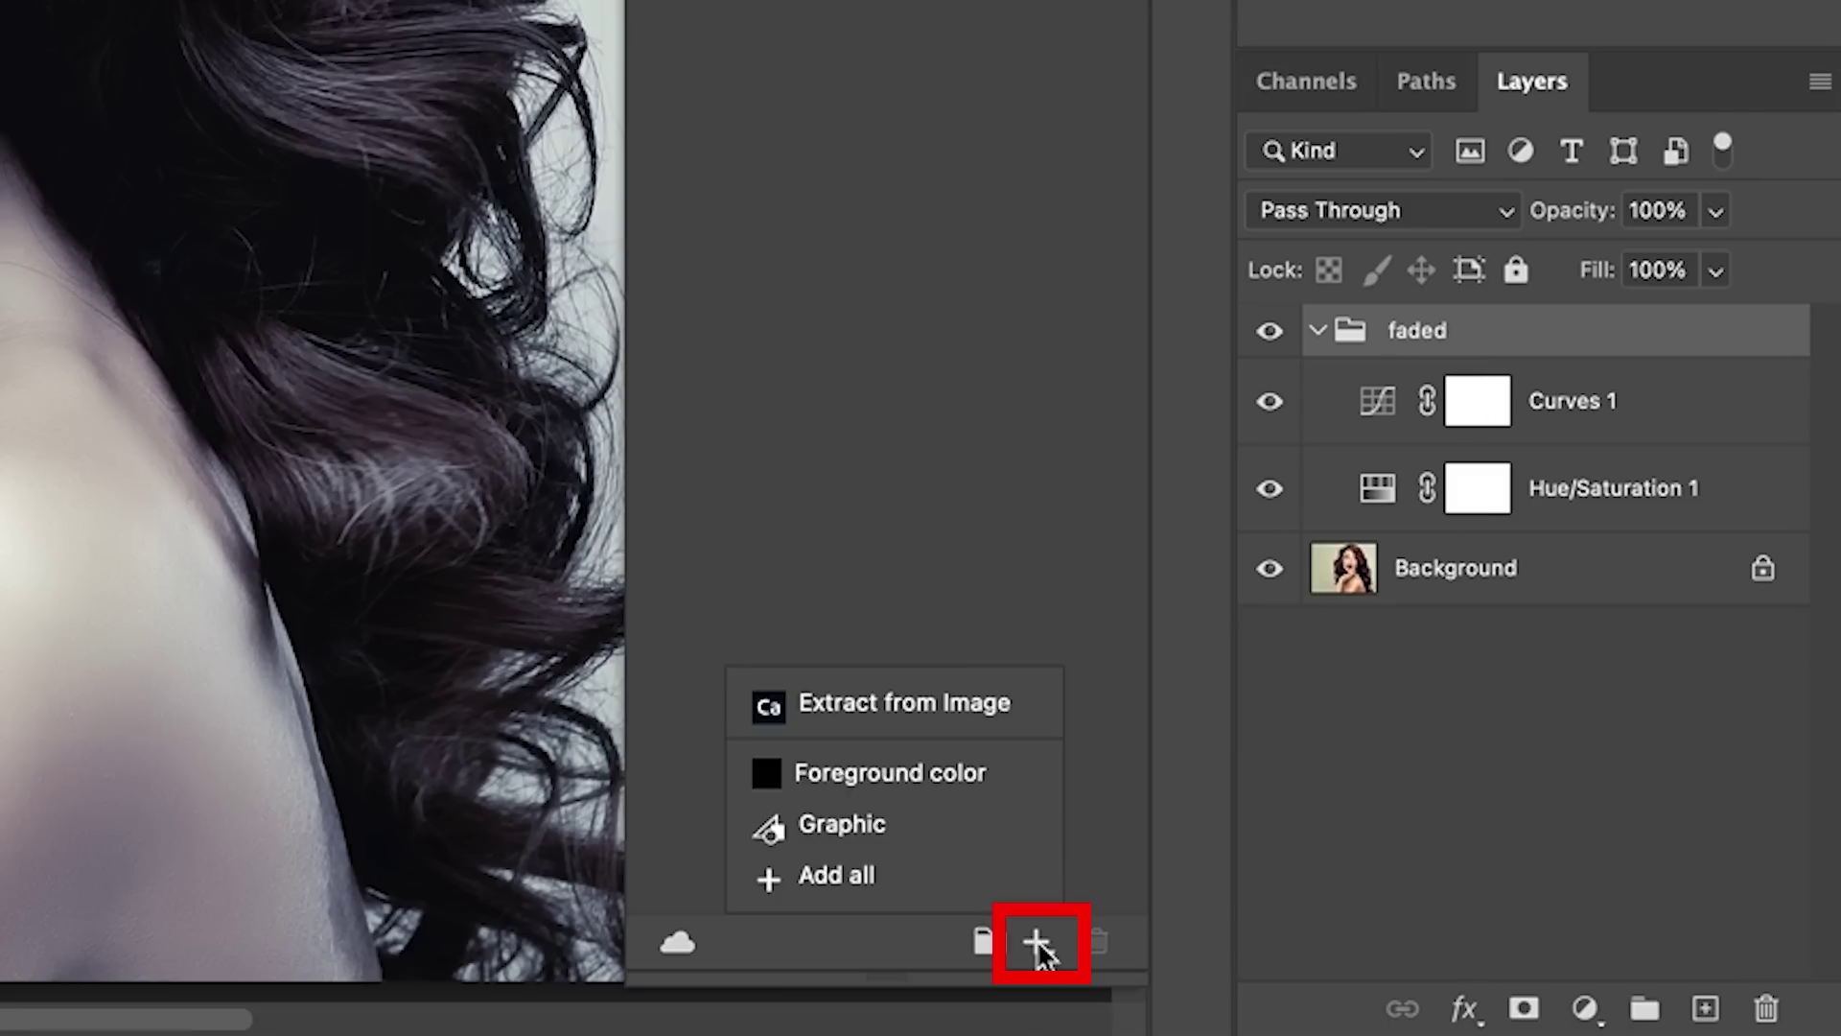
click(921, 892)
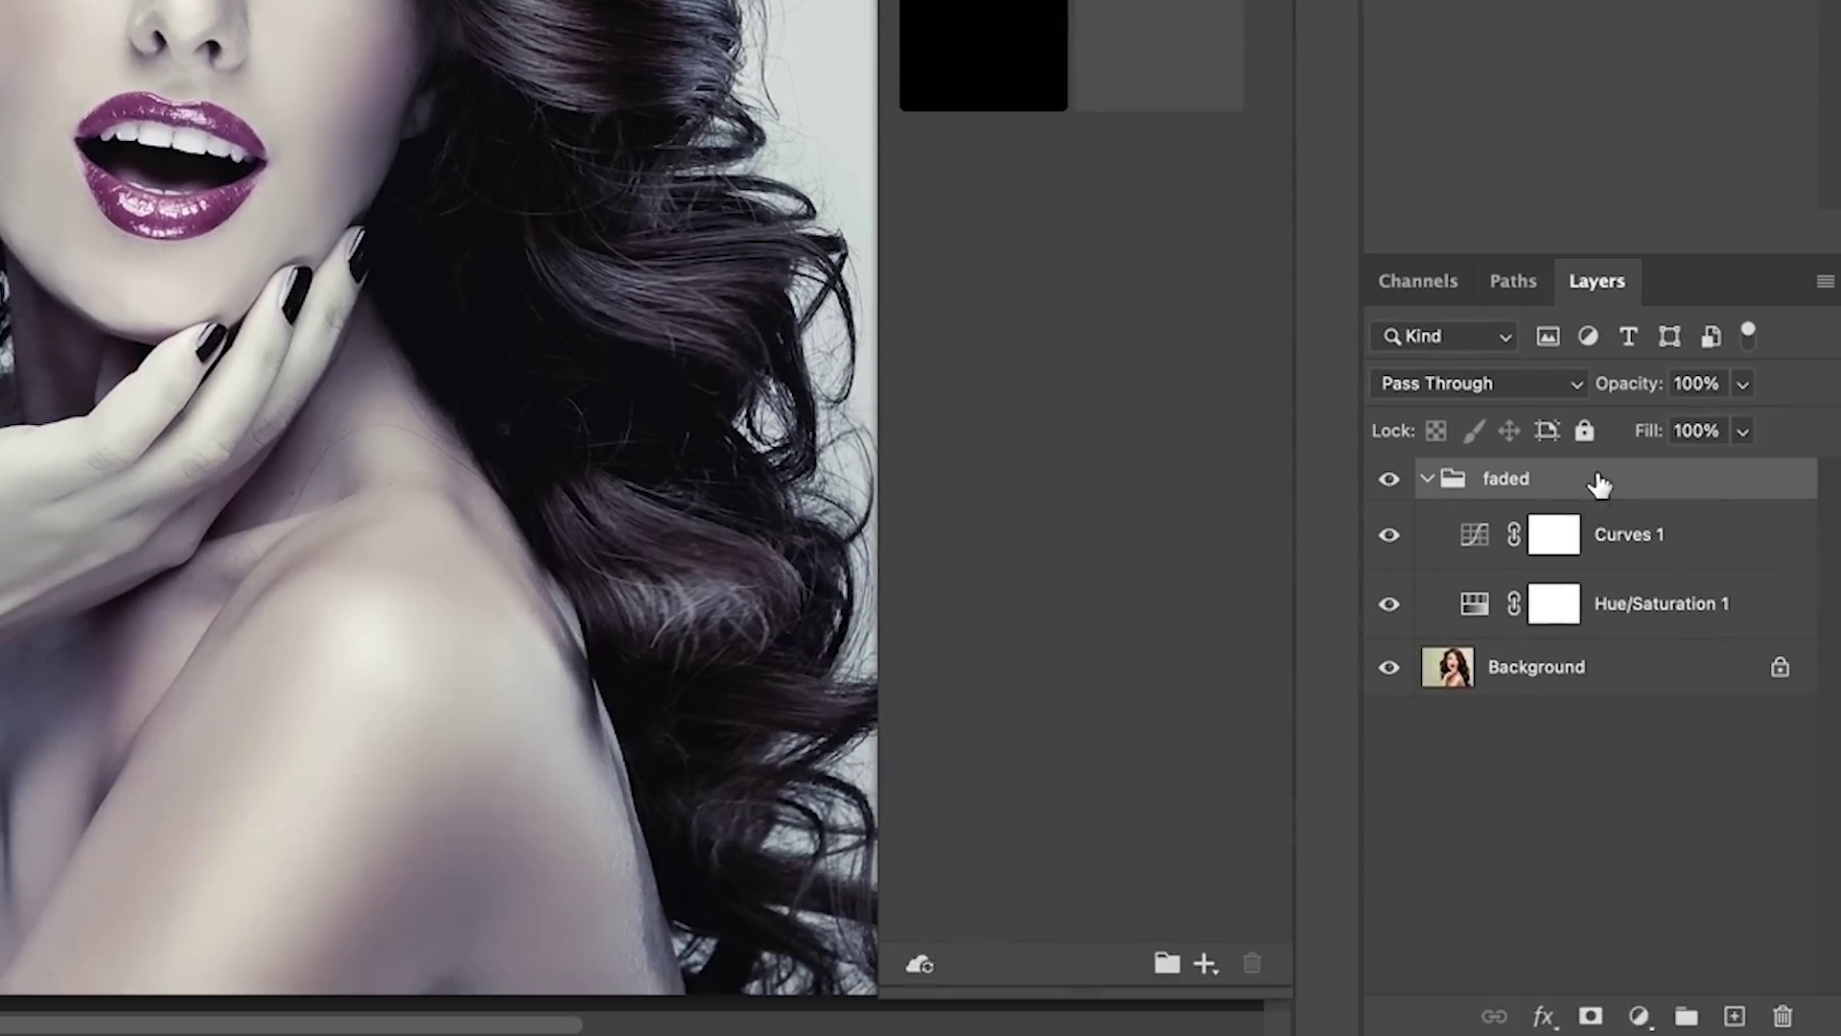
drag(1599, 480, 1793, 1016)
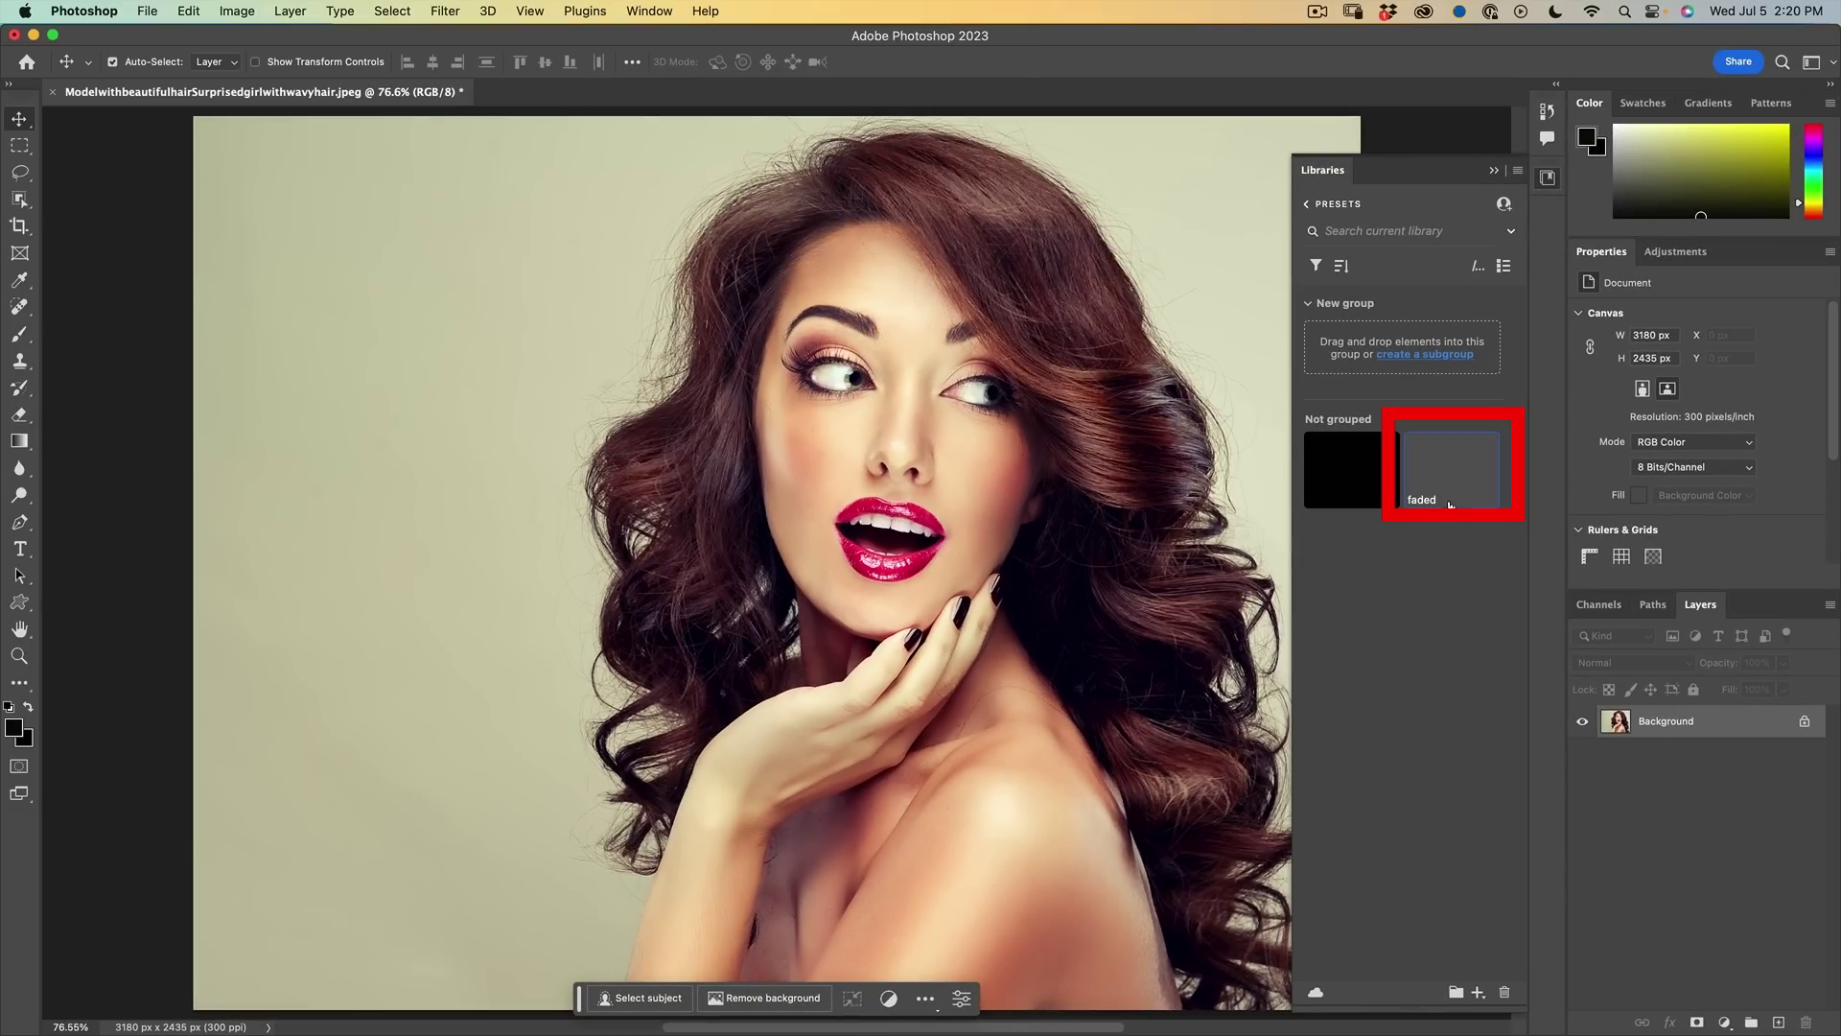
Step: Open the faded library item and drag its group back into the portrait document
double_click(1451, 460)
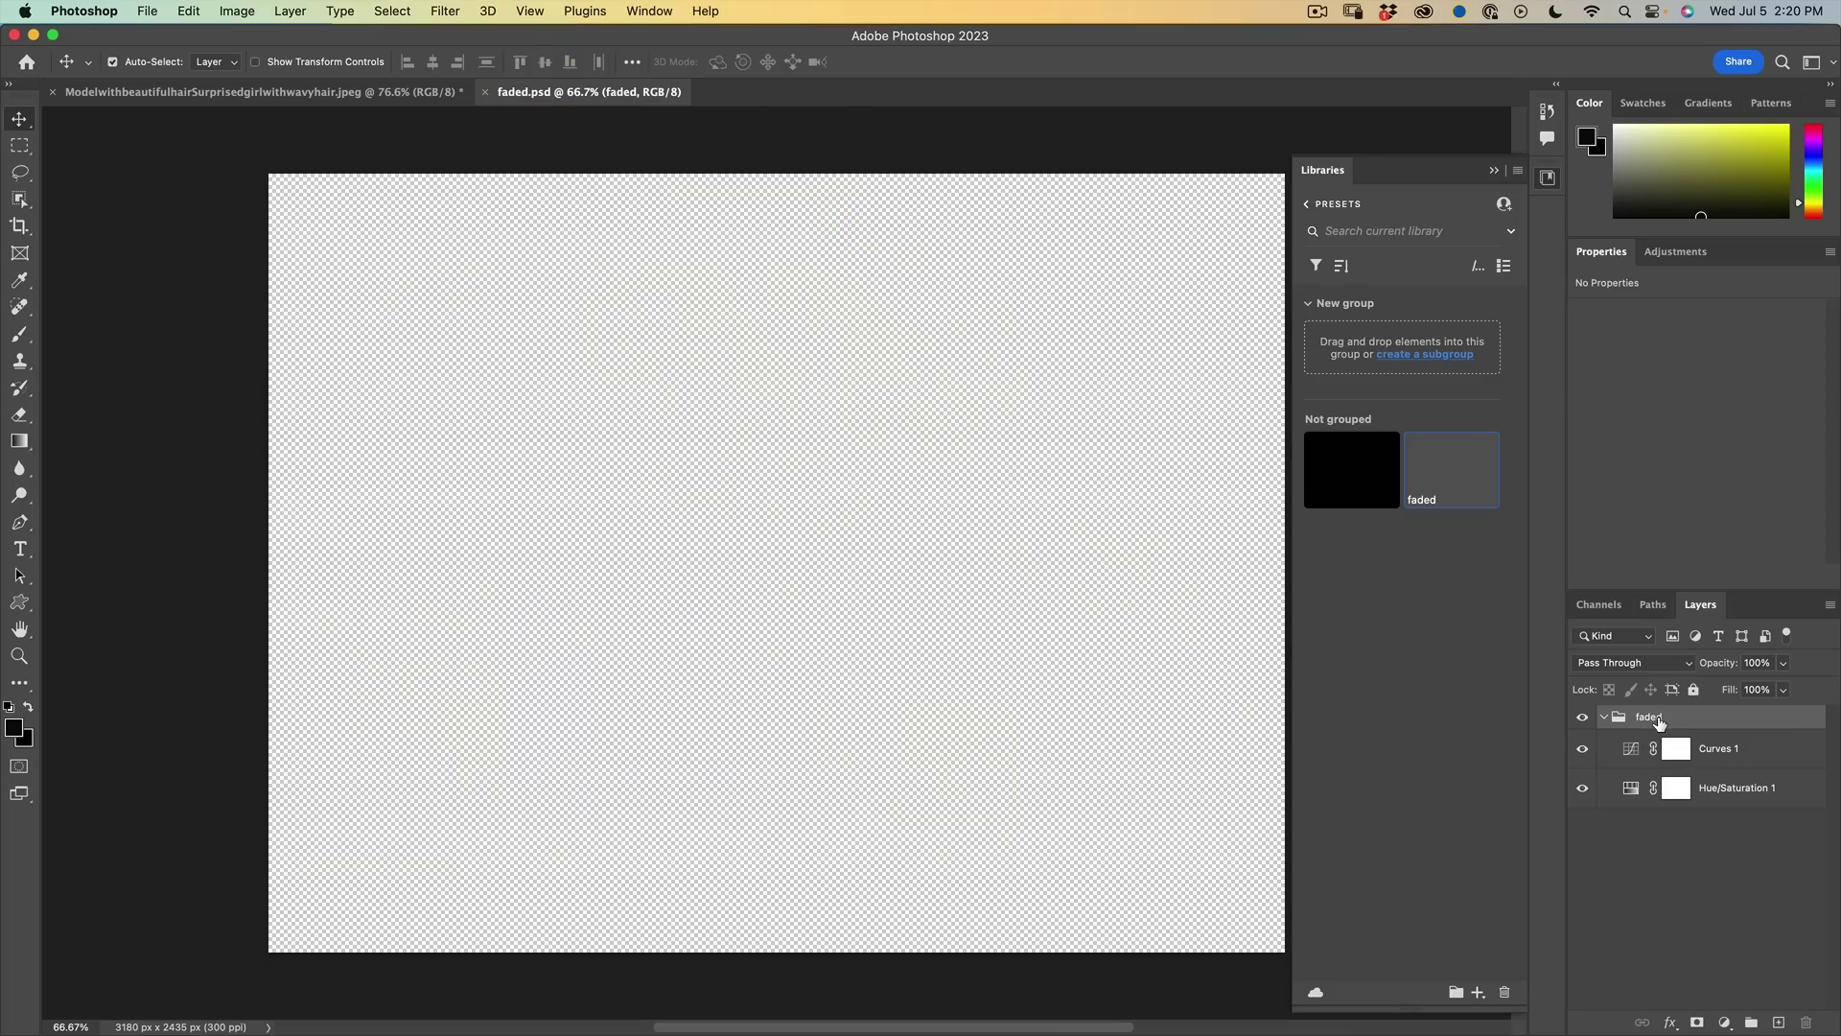
drag(1659, 721, 642, 325)
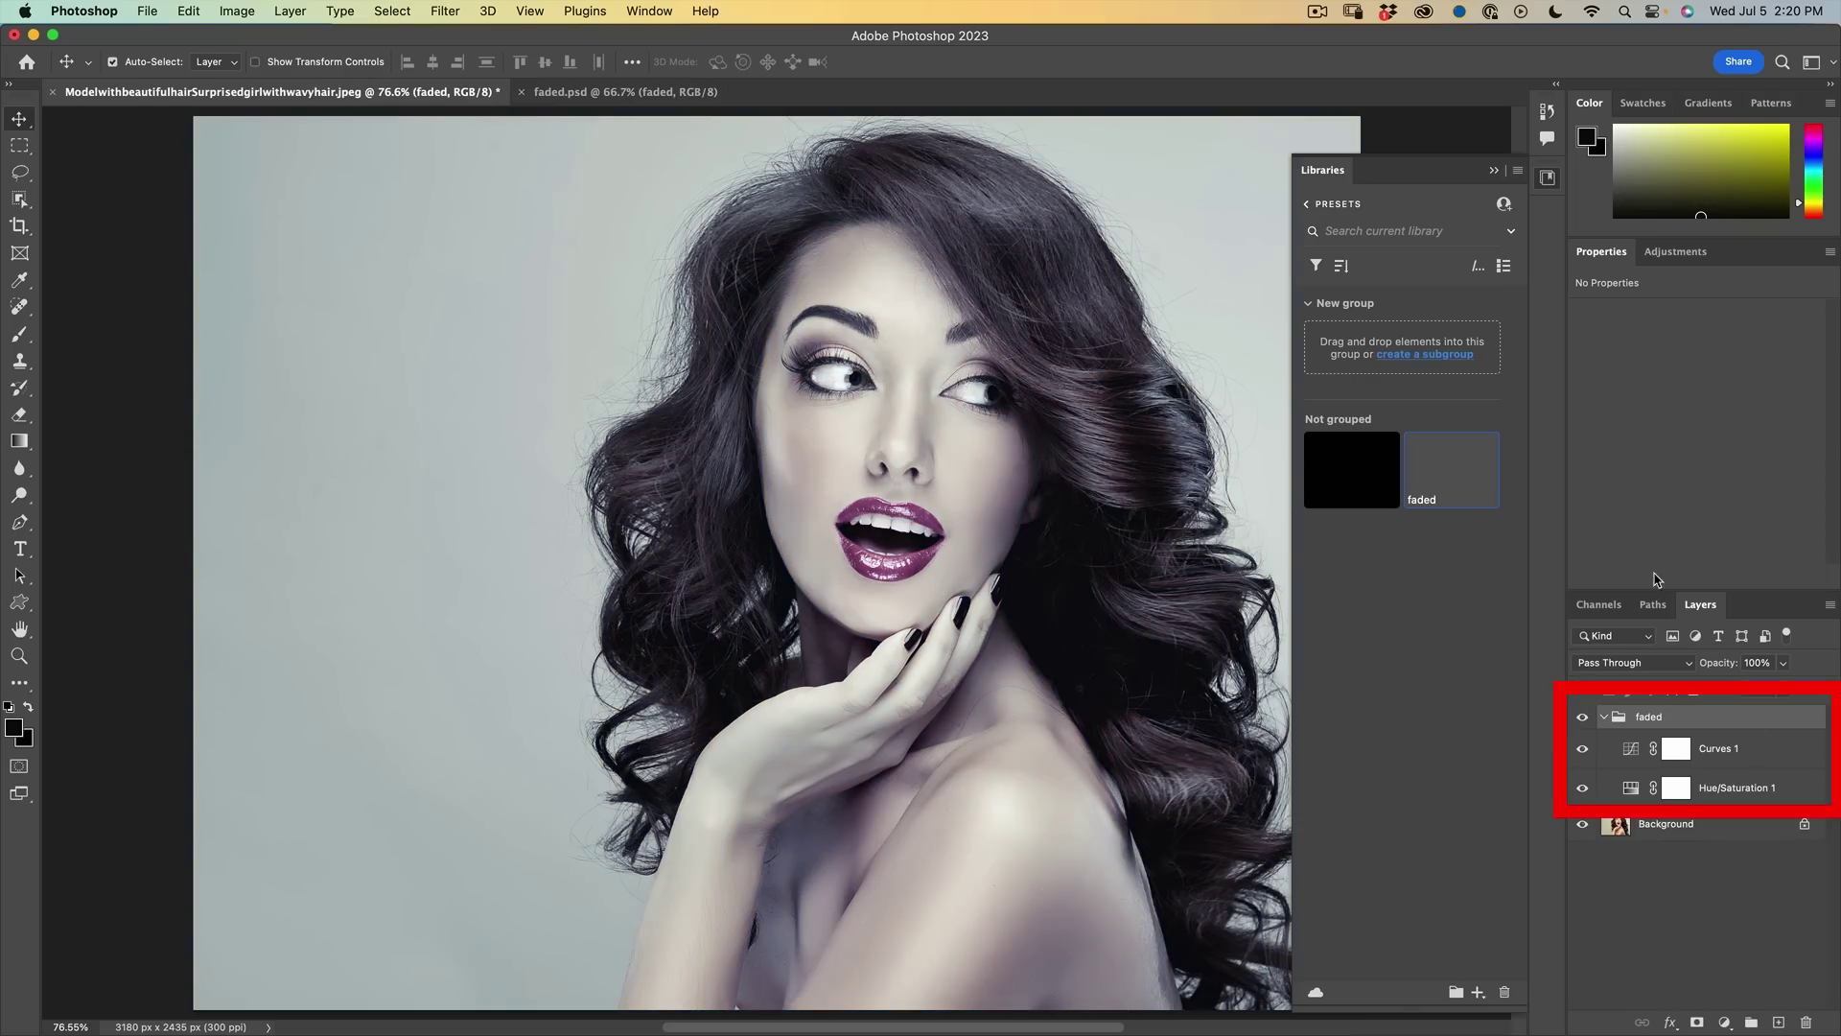
click(1631, 751)
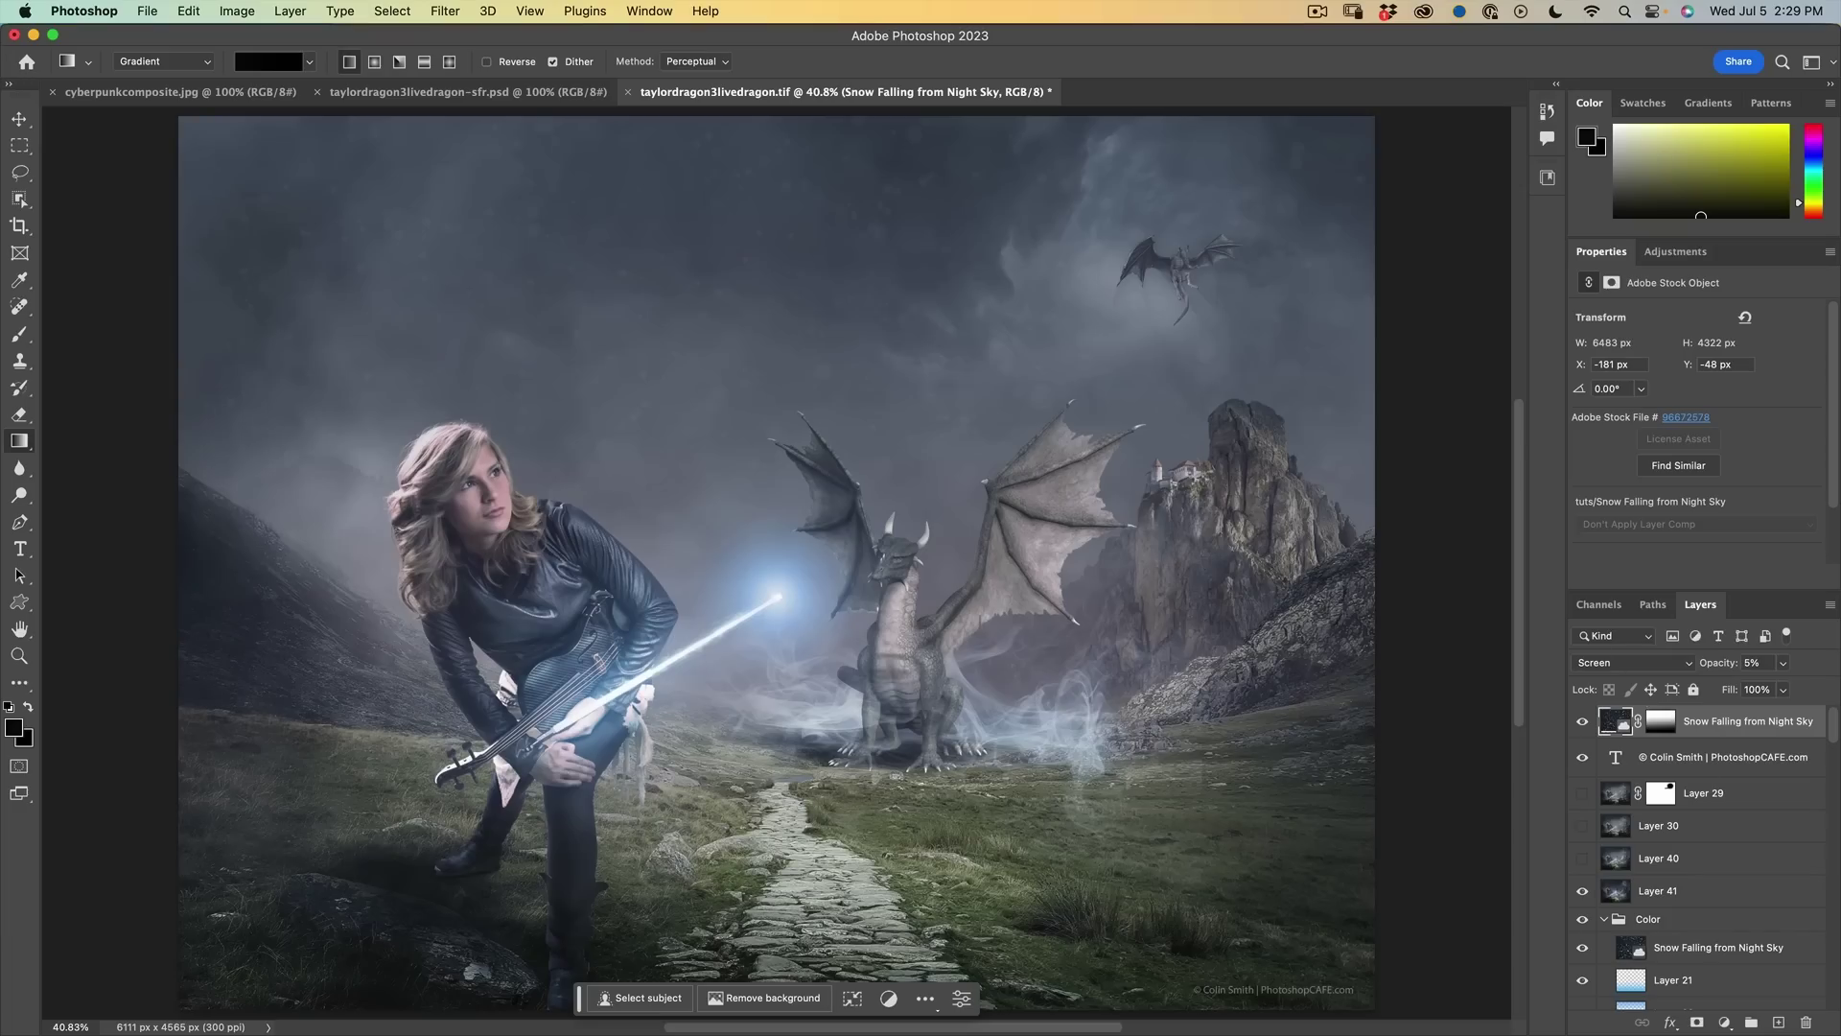
Step: Add a new empty layer and set up the Gradient tool with the foreground-to-transparent preset
click(1777, 1023)
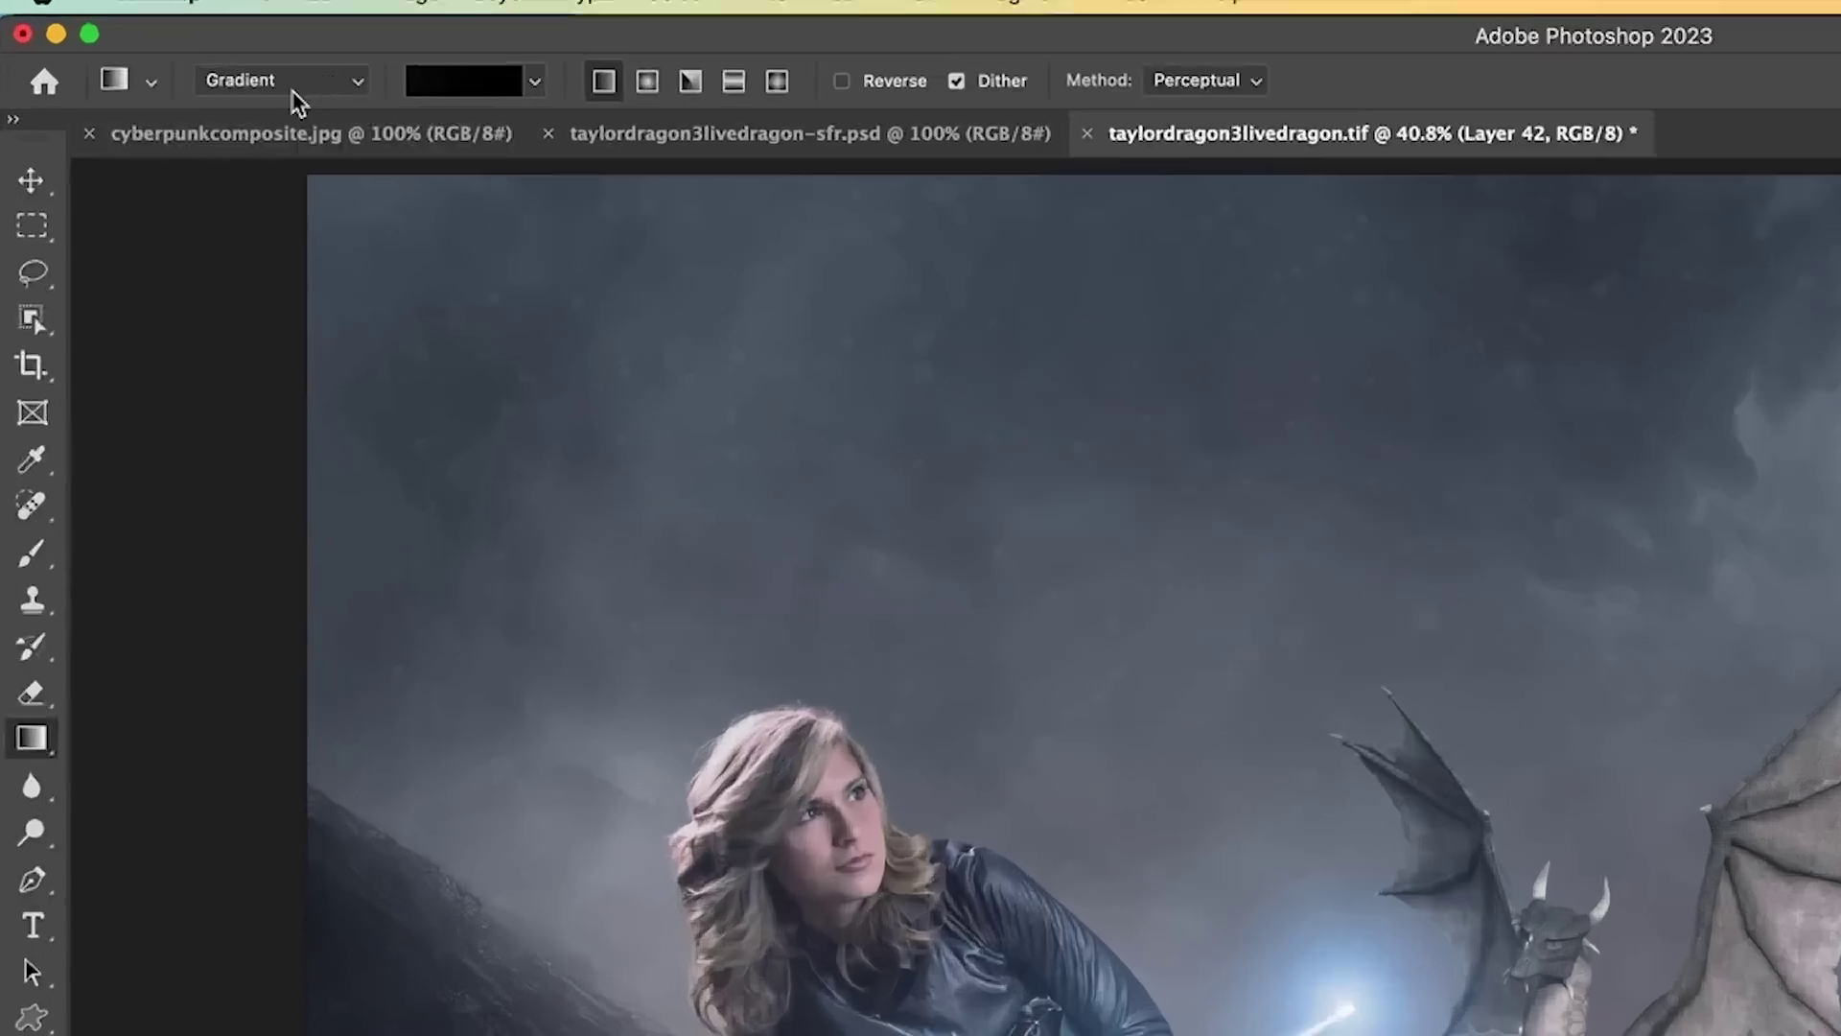
click(173, 62)
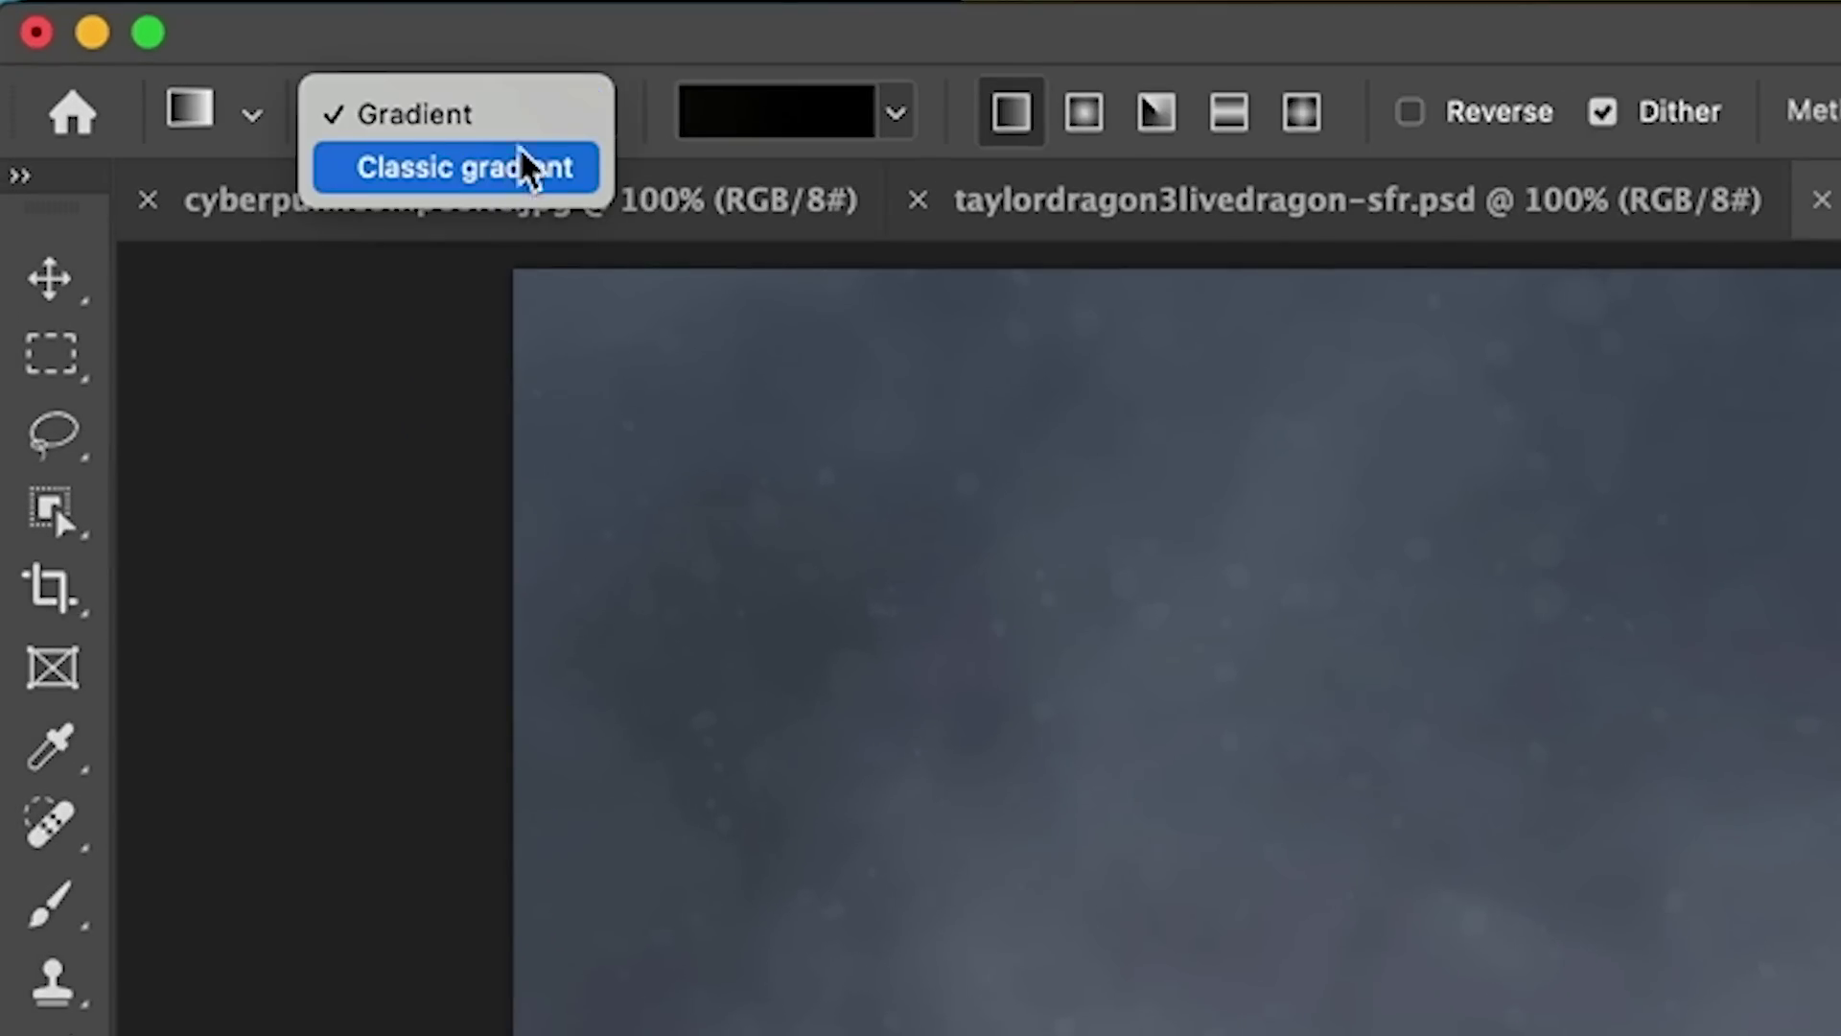
click(516, 123)
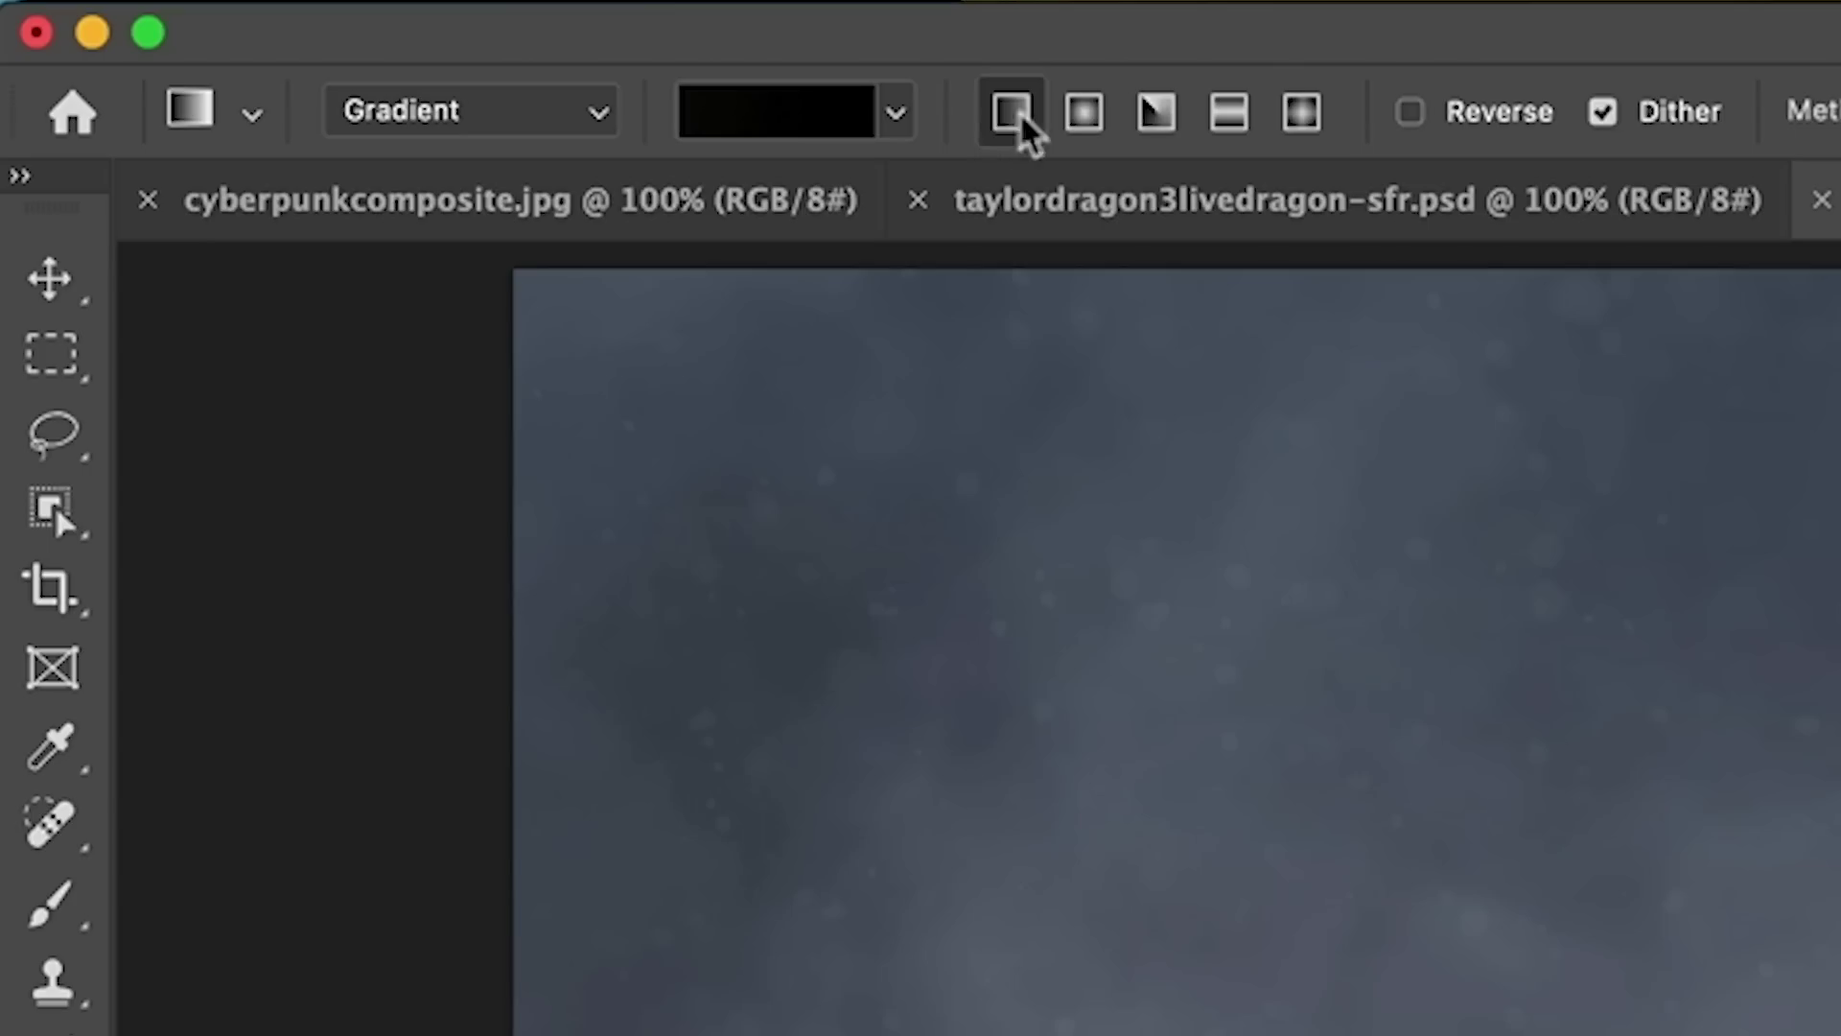
click(793, 119)
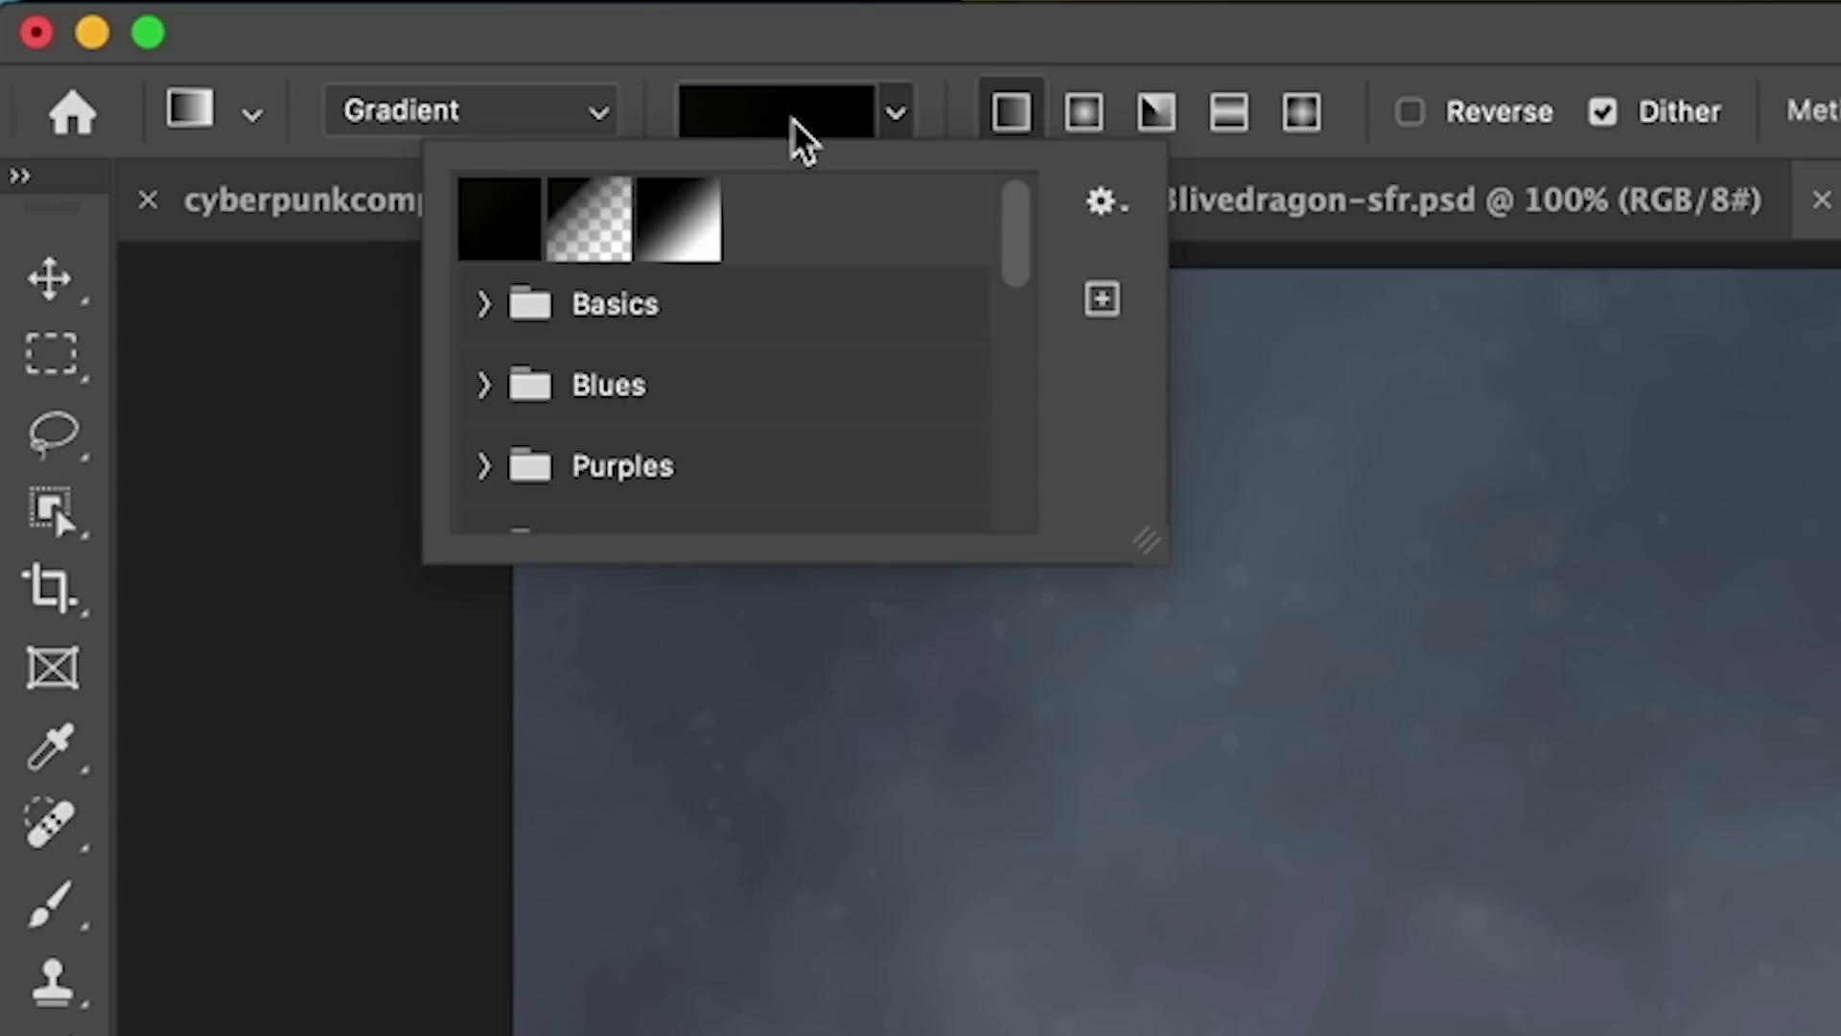
click(589, 216)
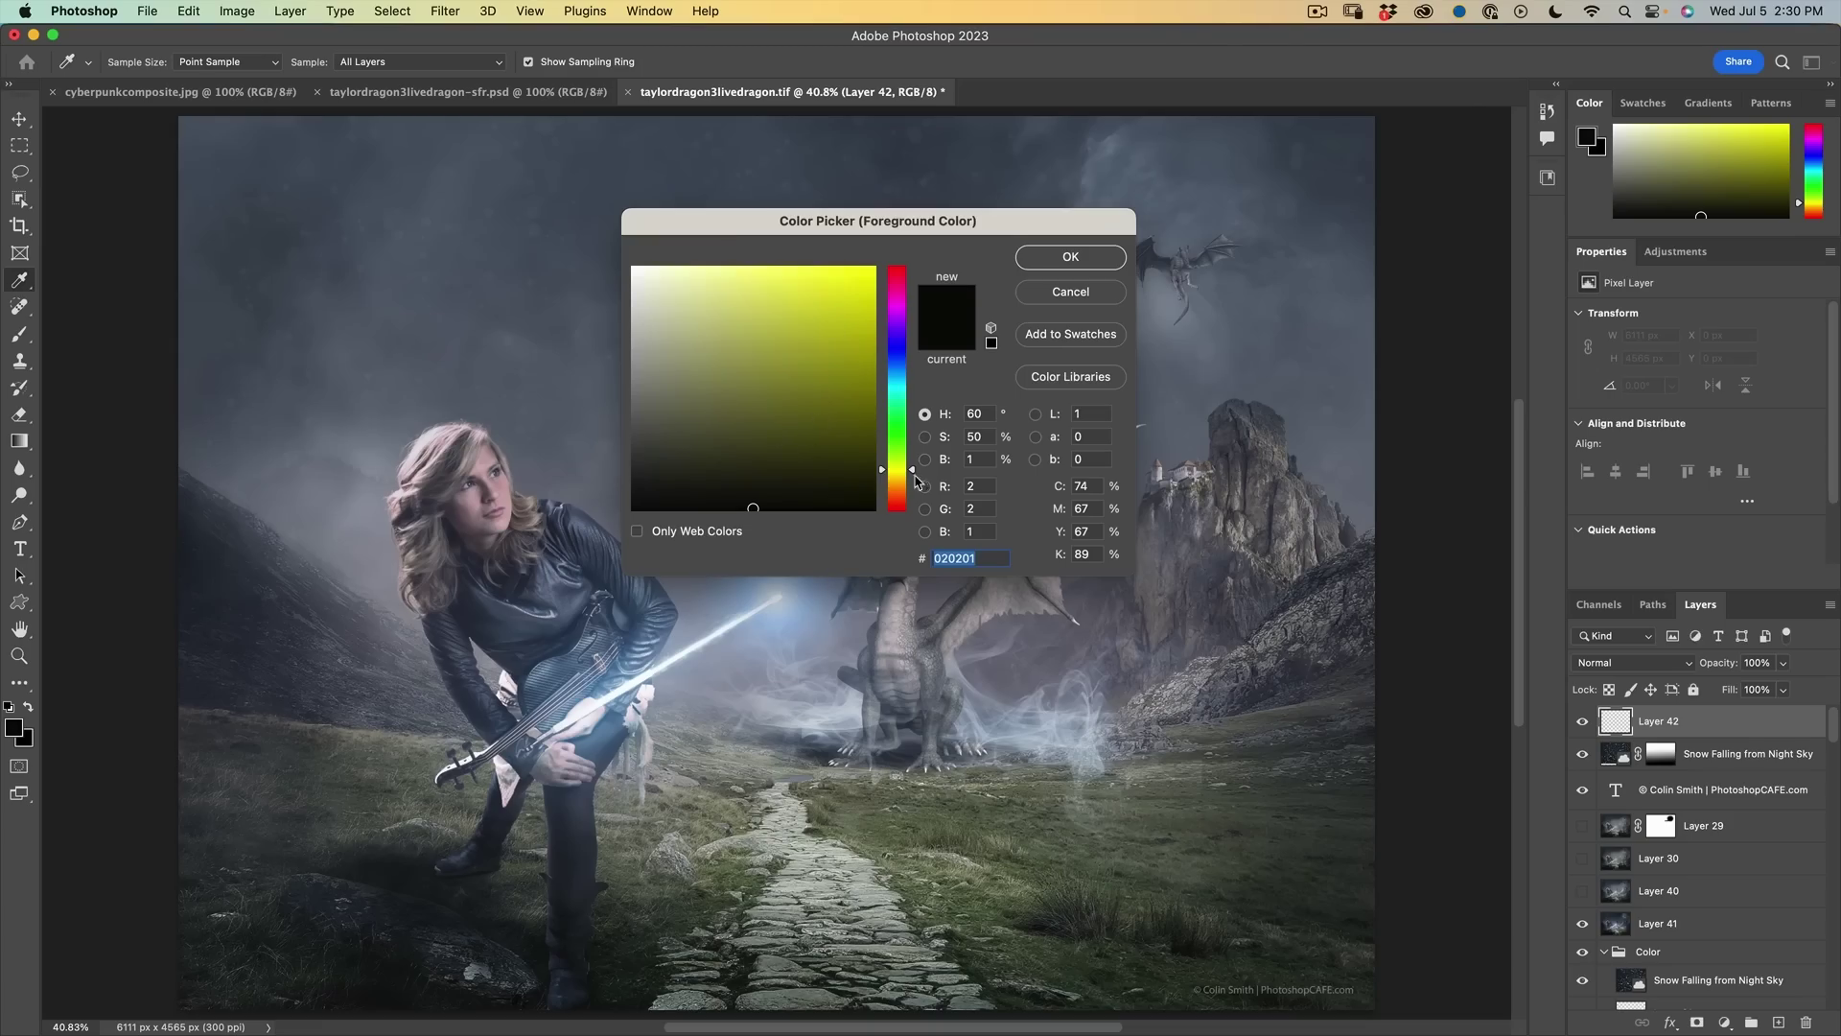
Step: Set the foreground to bright yellow and draw the gradient from the top-right corner toward the light orb
drag(912, 473, 914, 479)
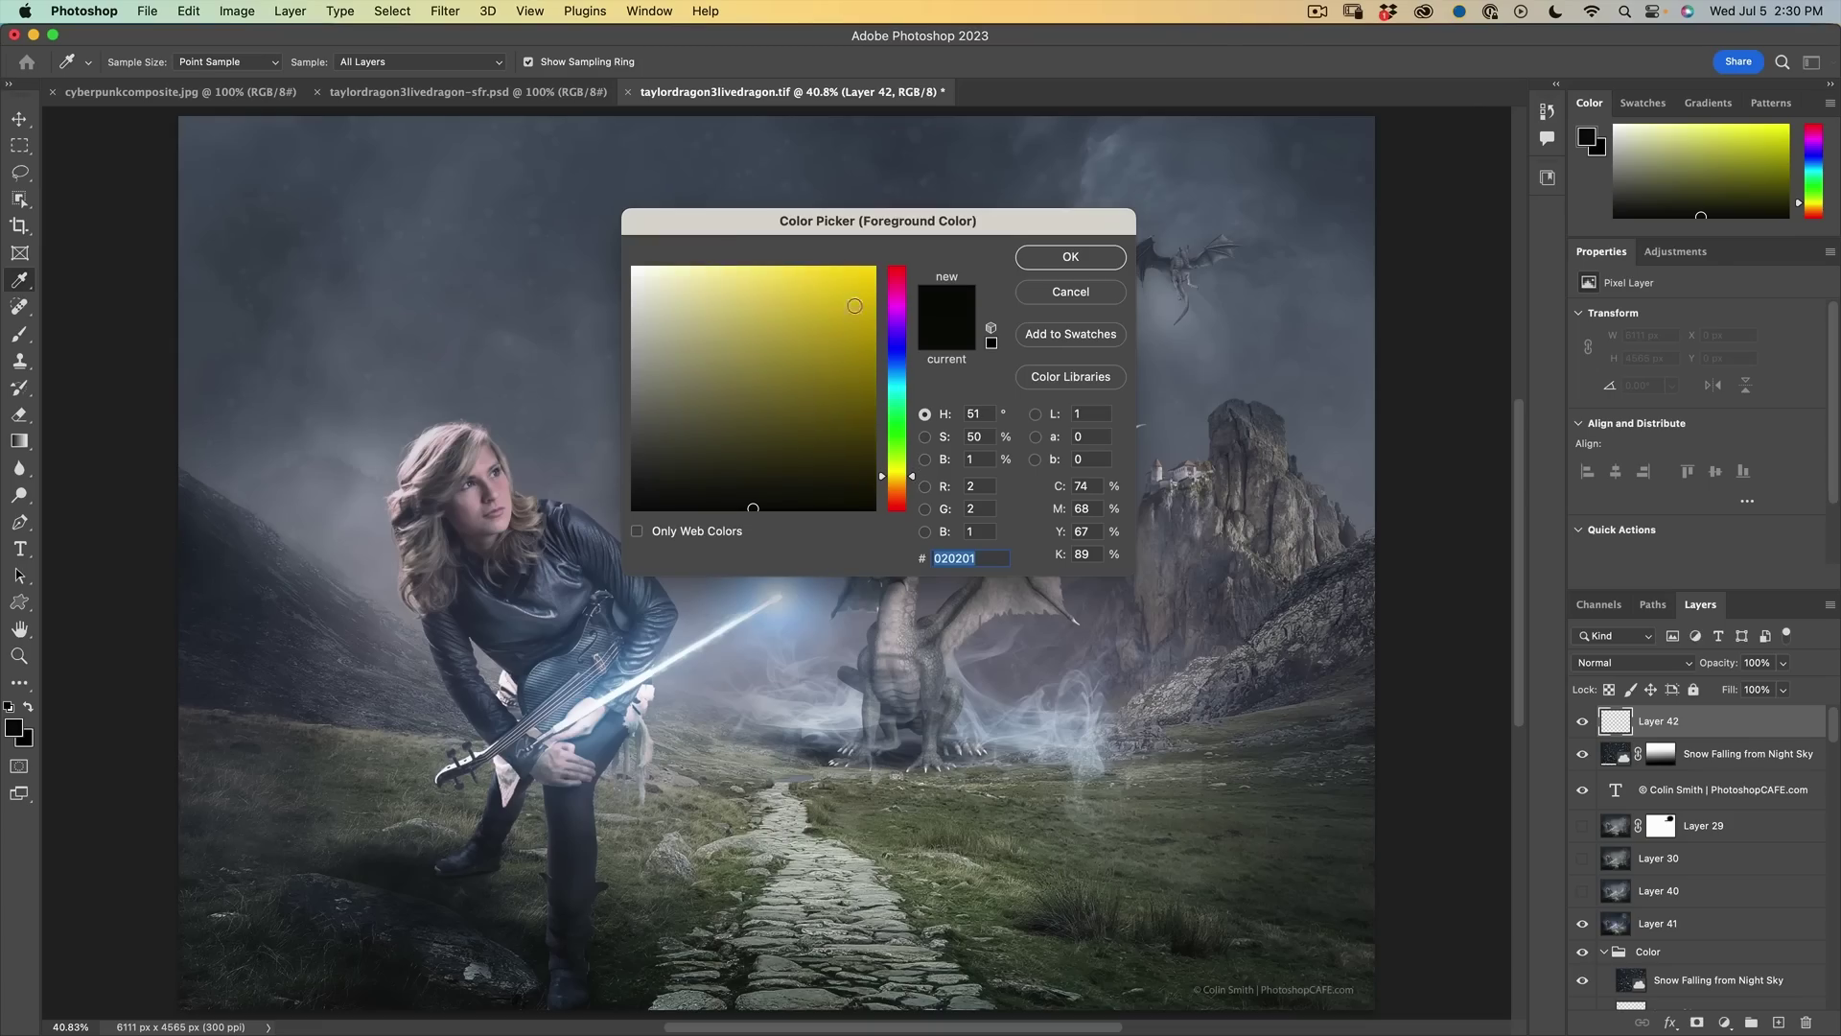
drag(869, 273, 881, 264)
click(1059, 257)
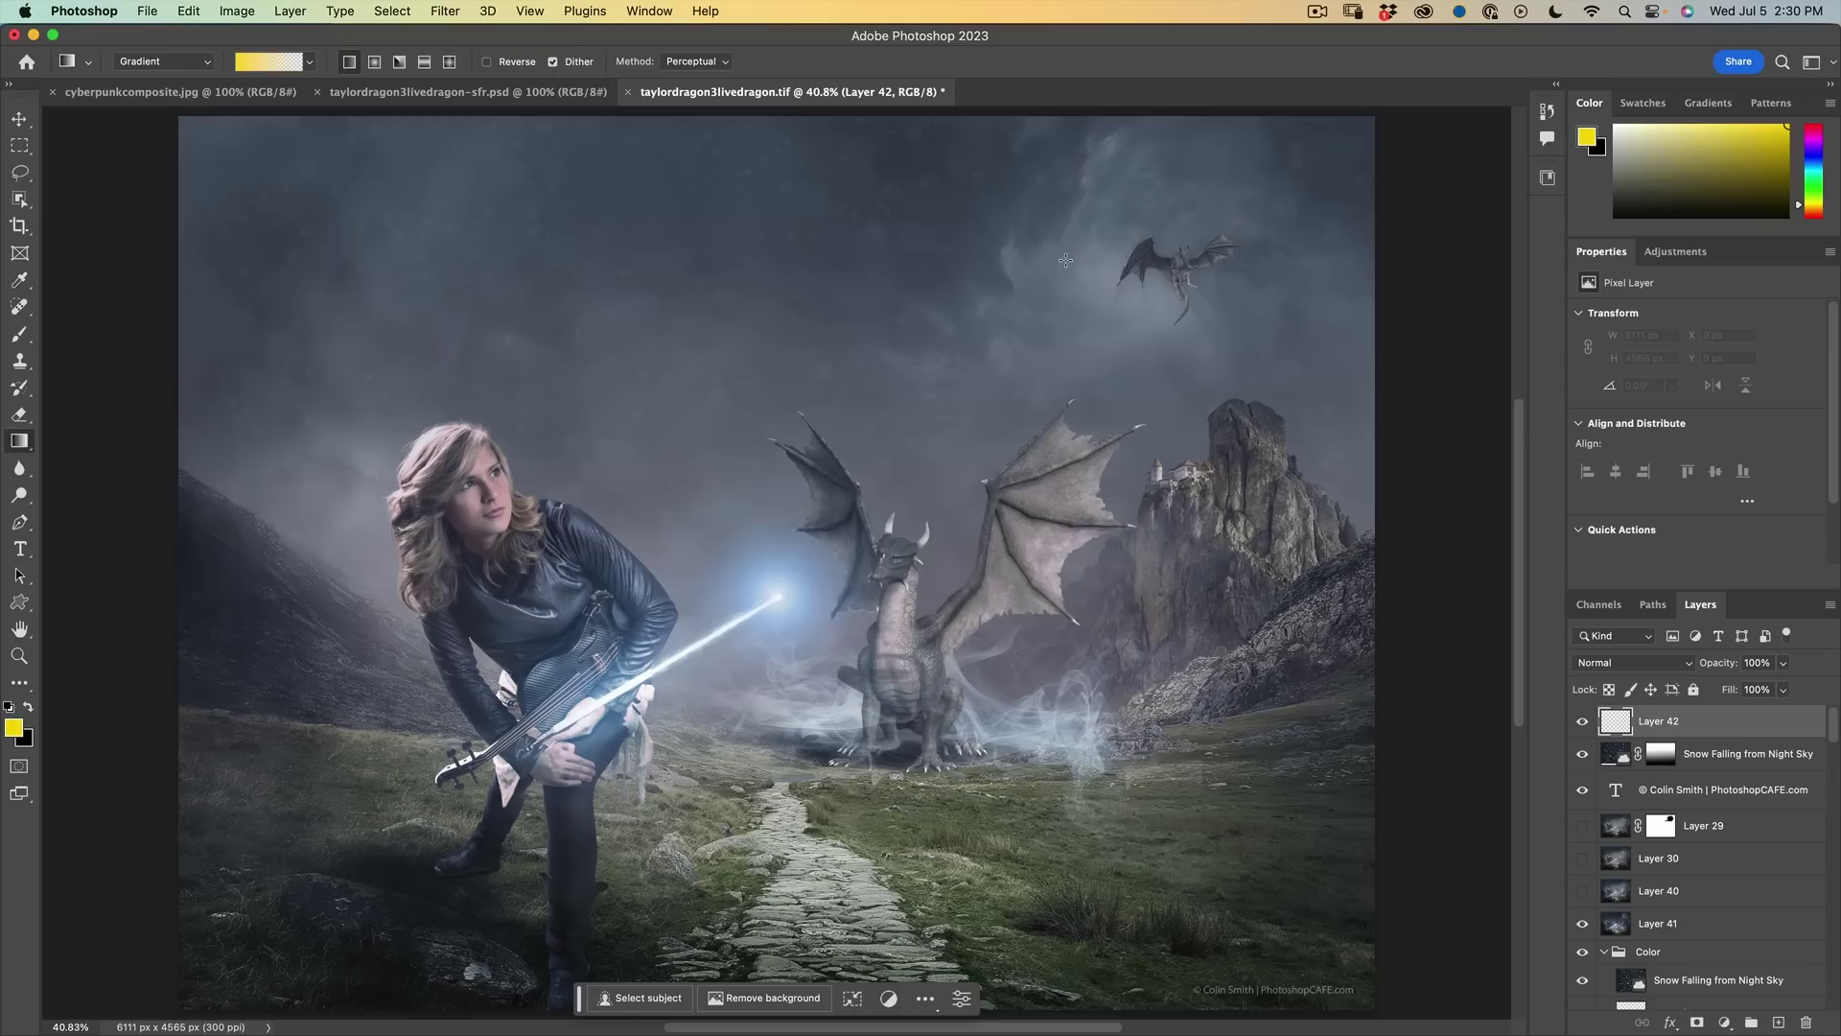
drag(1365, 241, 789, 610)
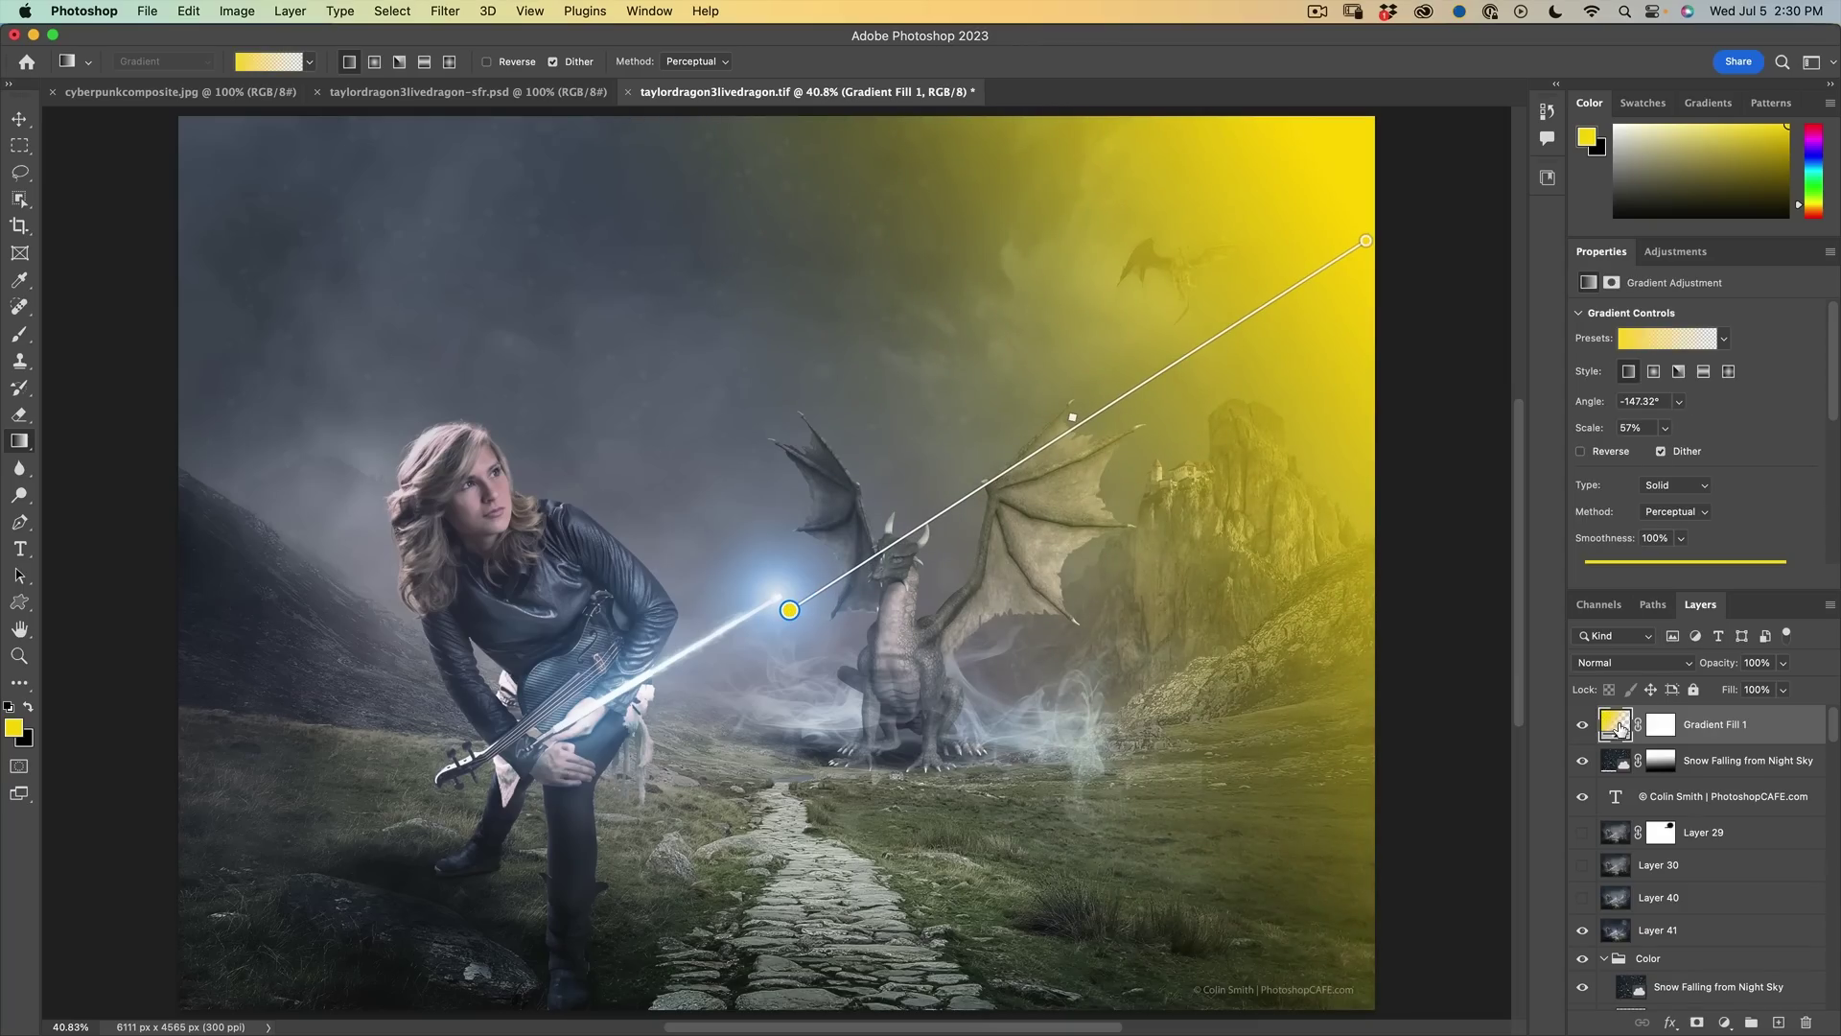
Step: Blend Gradient Fill 1 in Soft Light, confine it to the upper-right sky, and set opacity to about 48%
click(1631, 662)
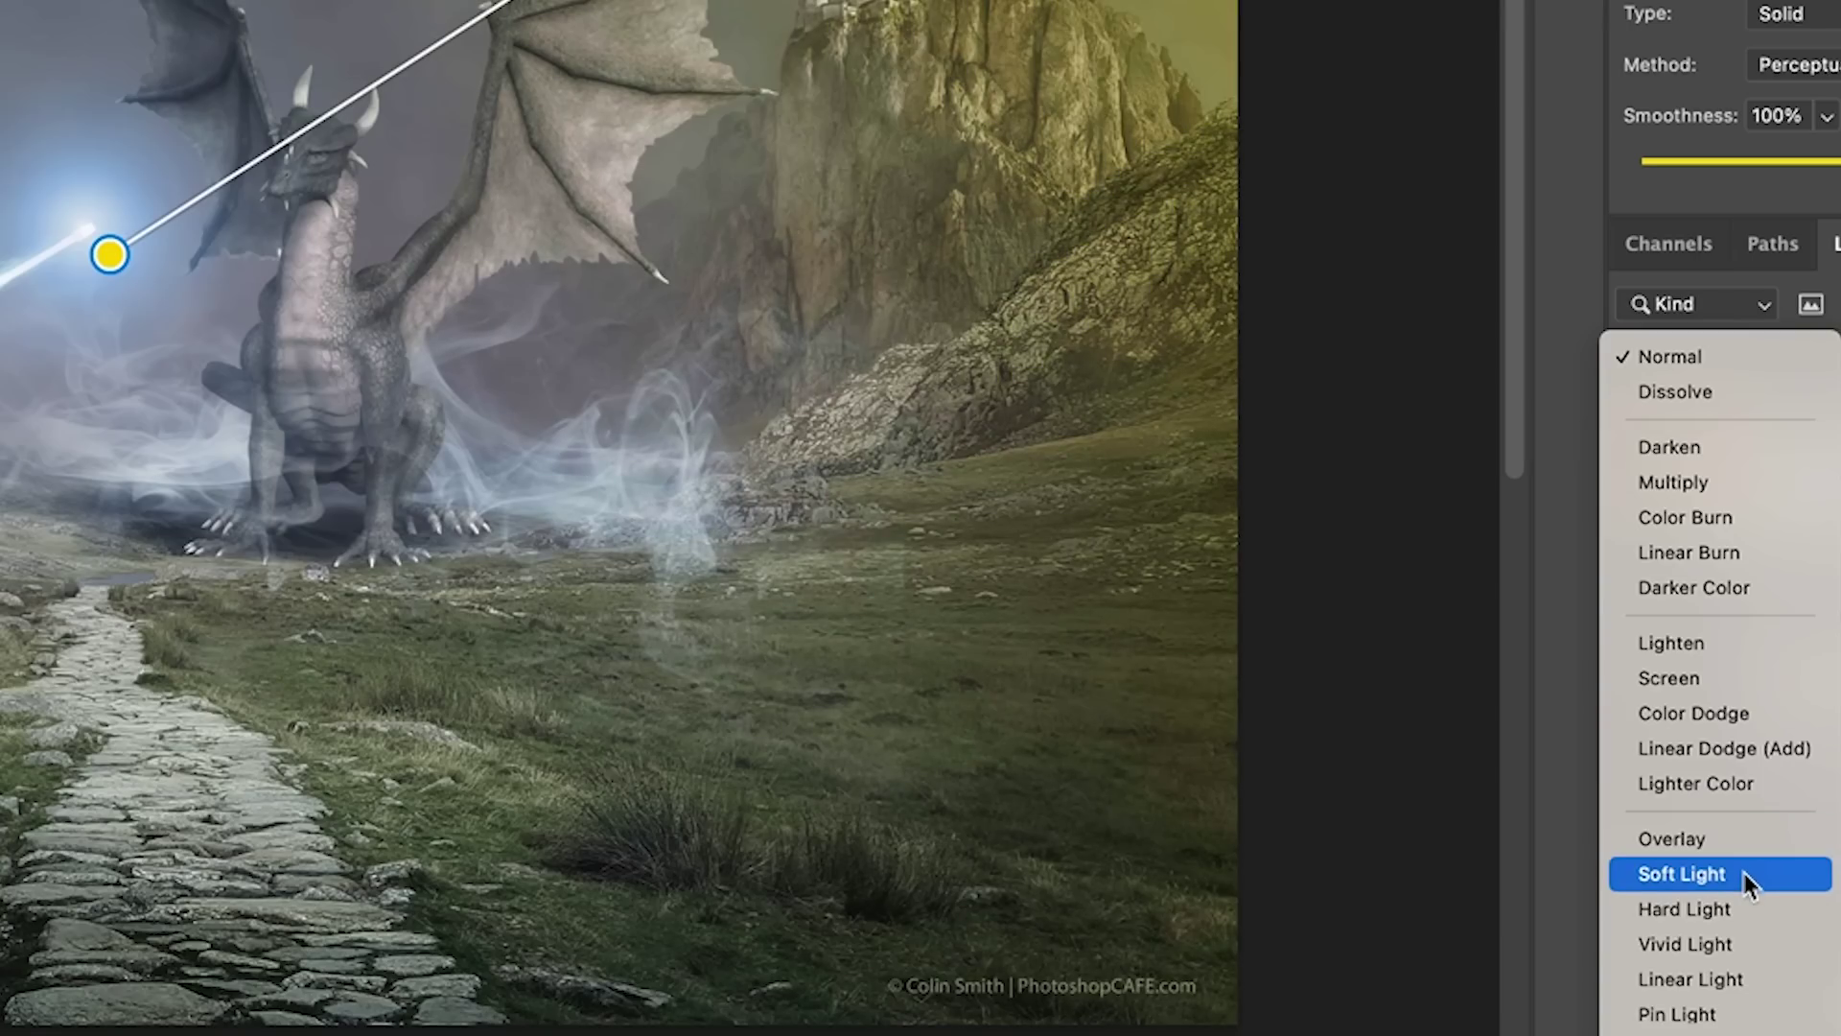
click(1743, 872)
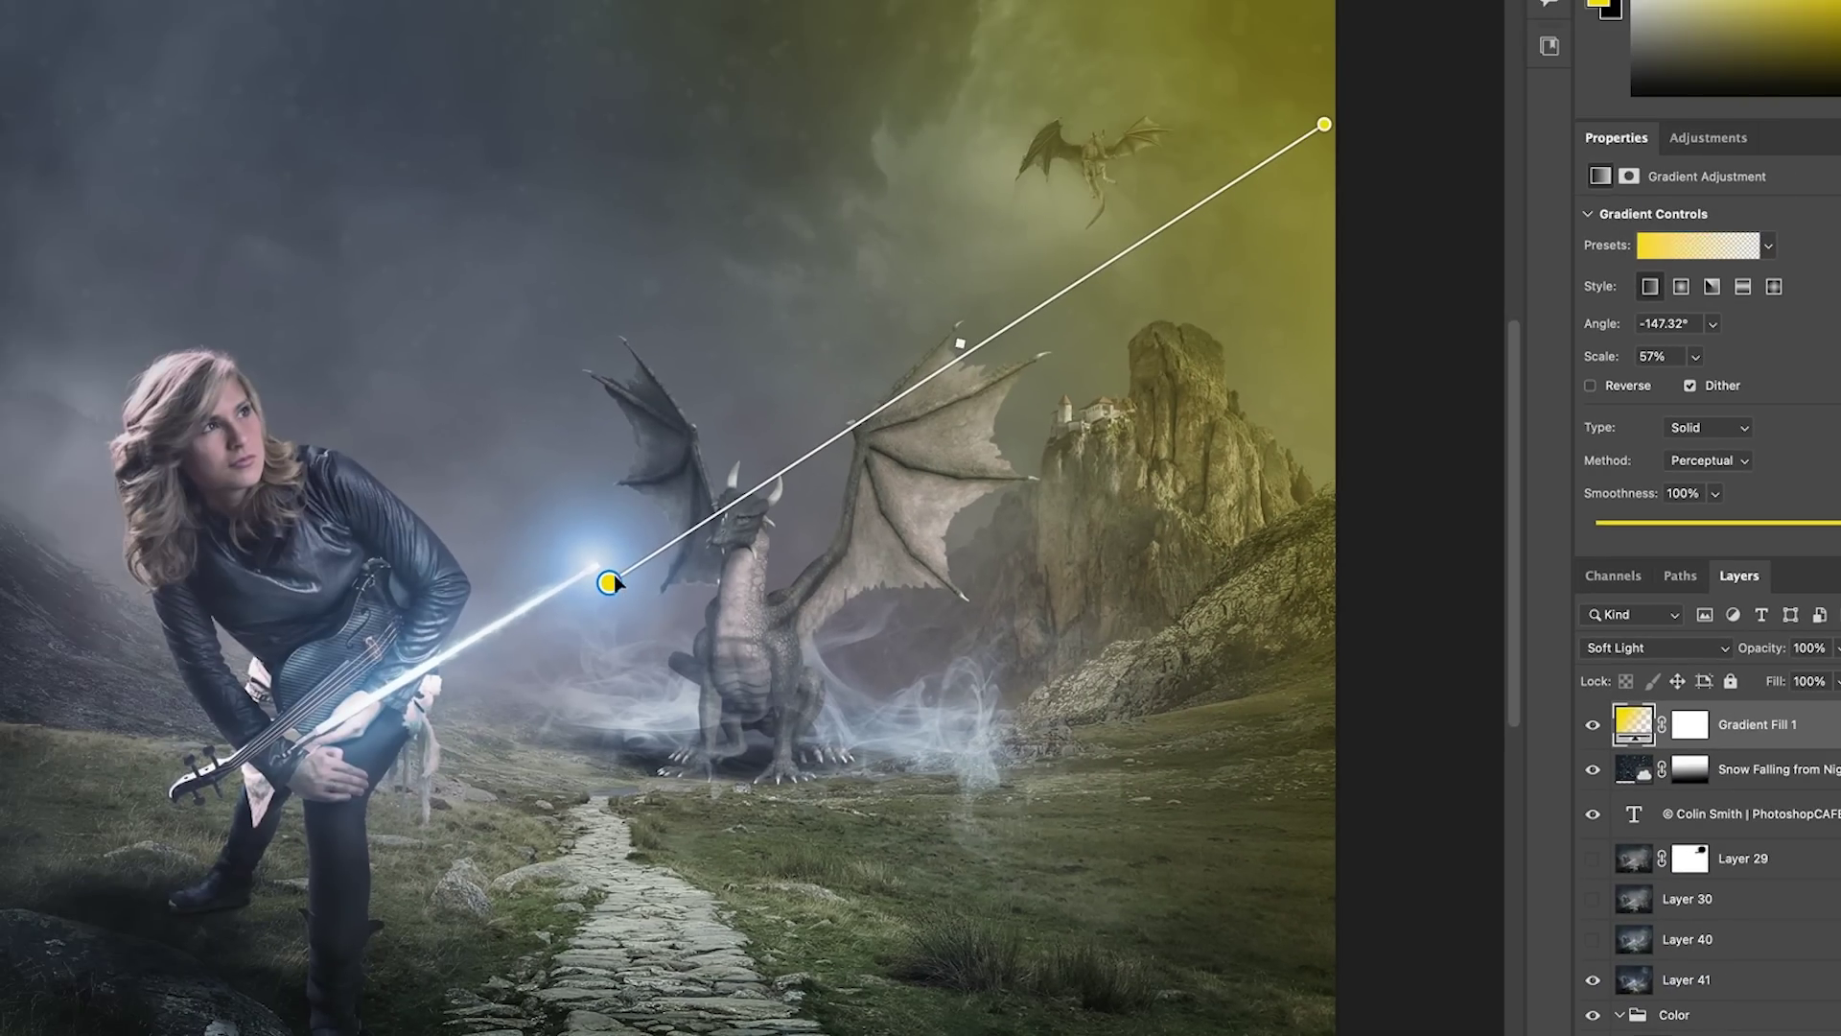
drag(608, 582, 287, 823)
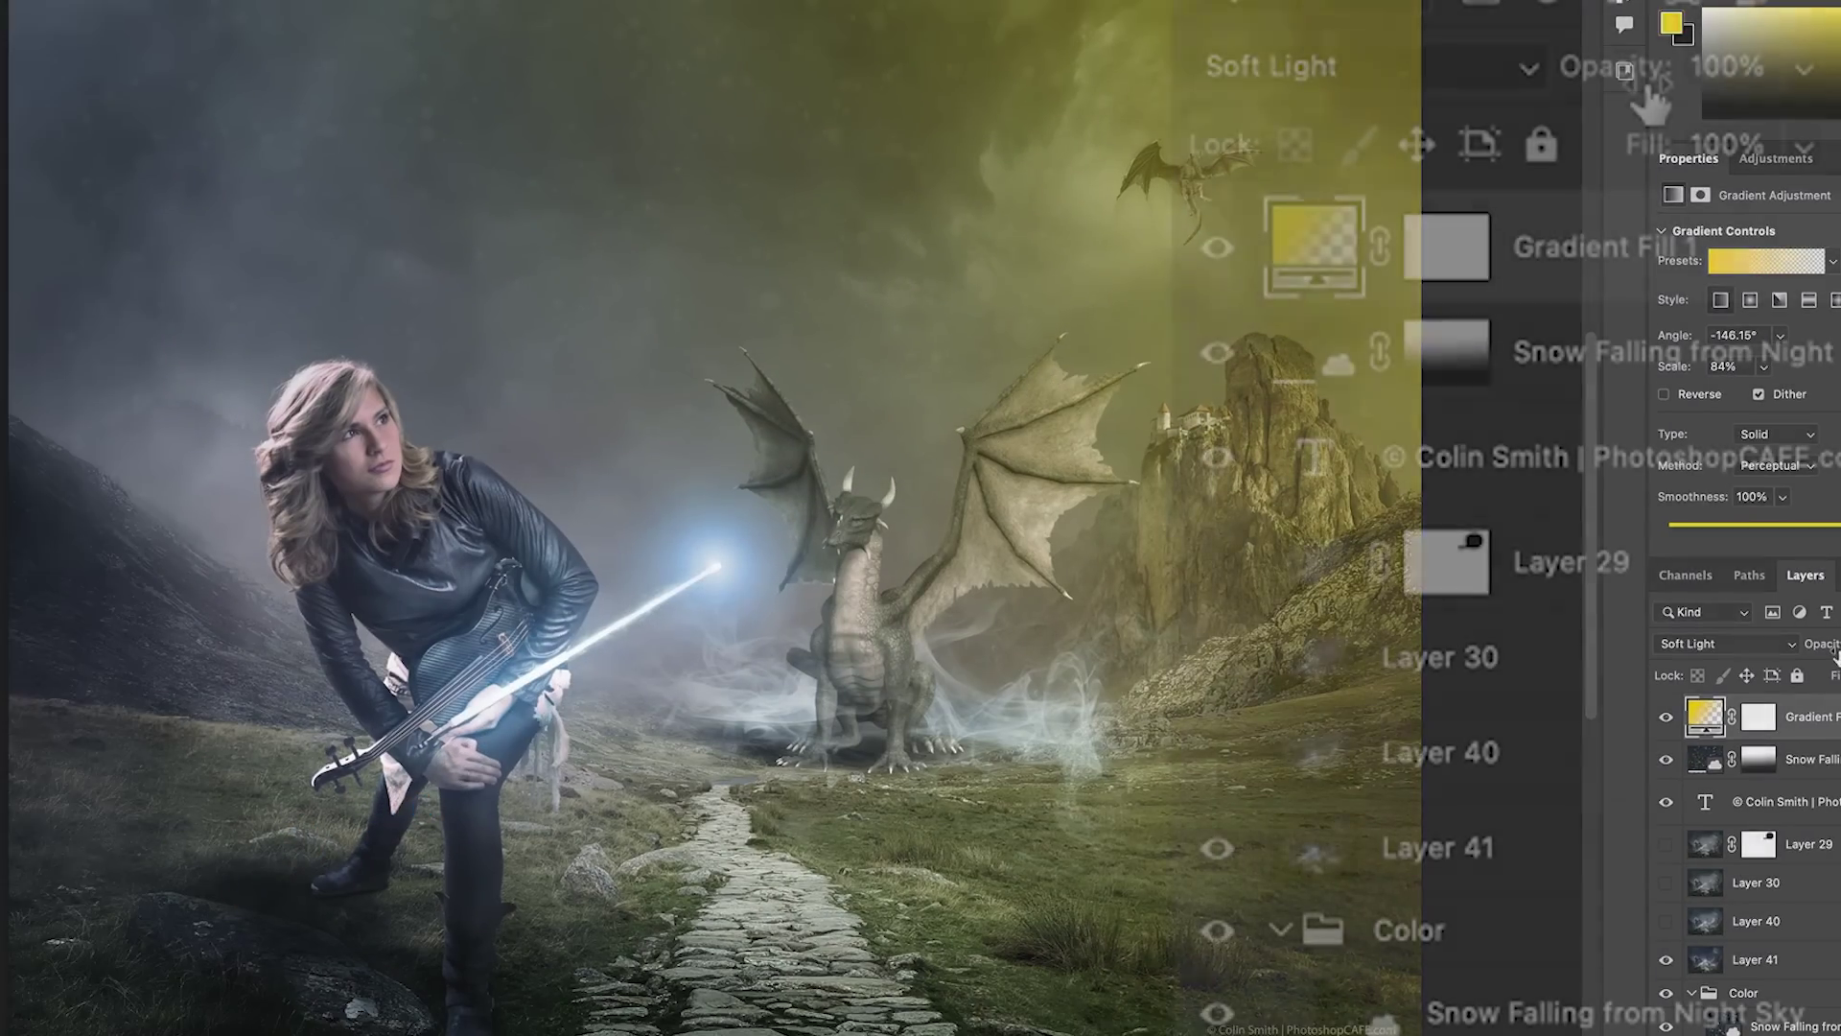
drag(1769, 648, 1666, 652)
drag(1386, 63, 1462, 54)
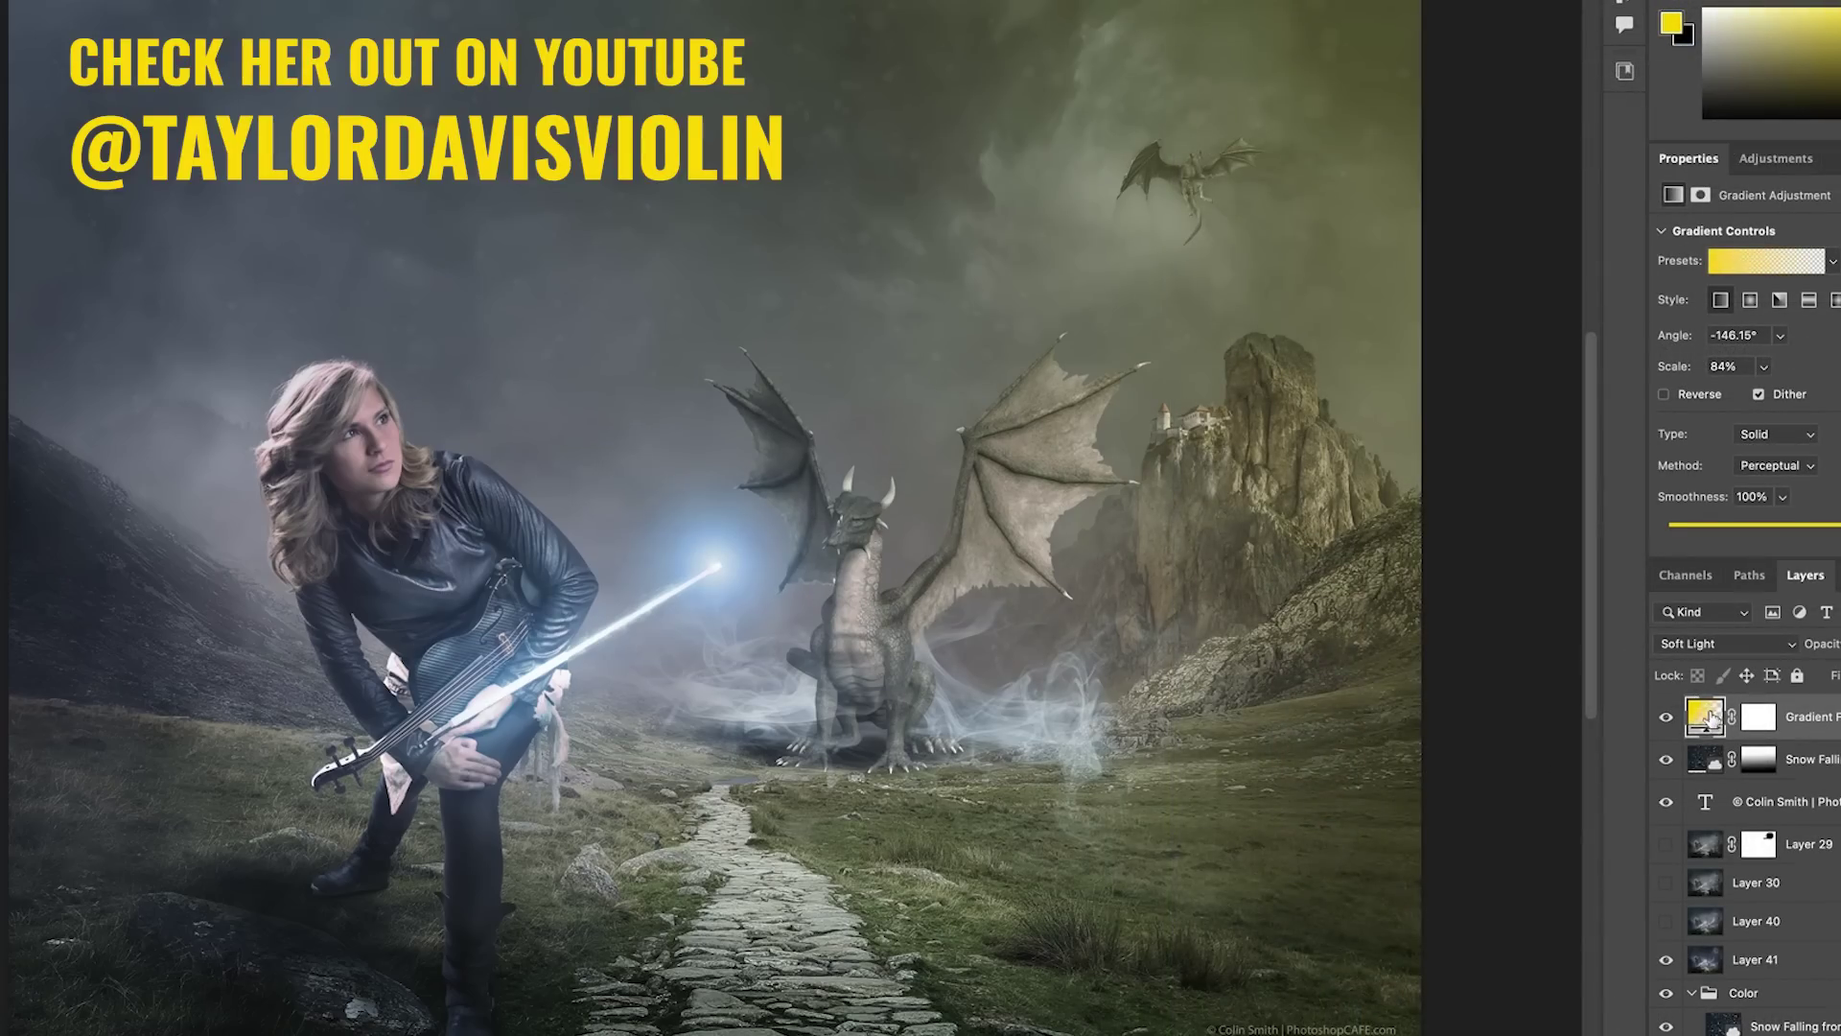
click(443, 610)
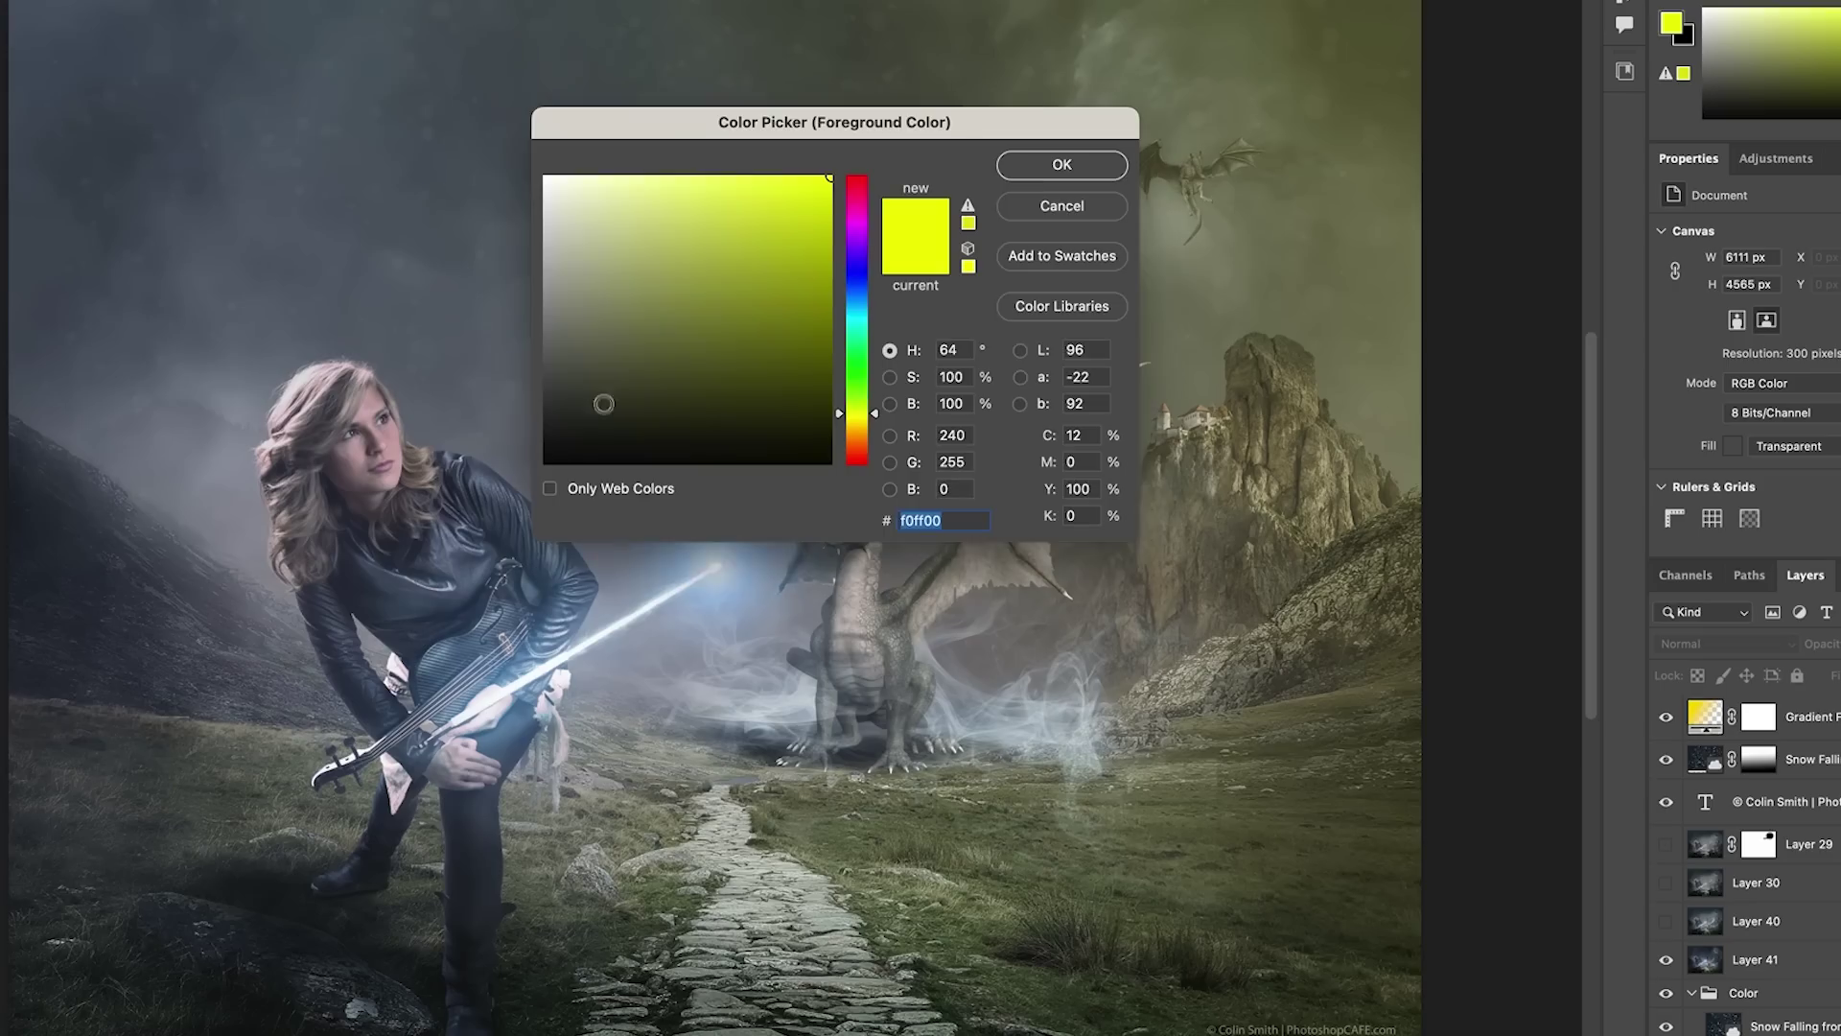
Step: Set the foreground to cyan and lay a cyan-to-transparent gradient across the left side
drag(852, 323, 866, 312)
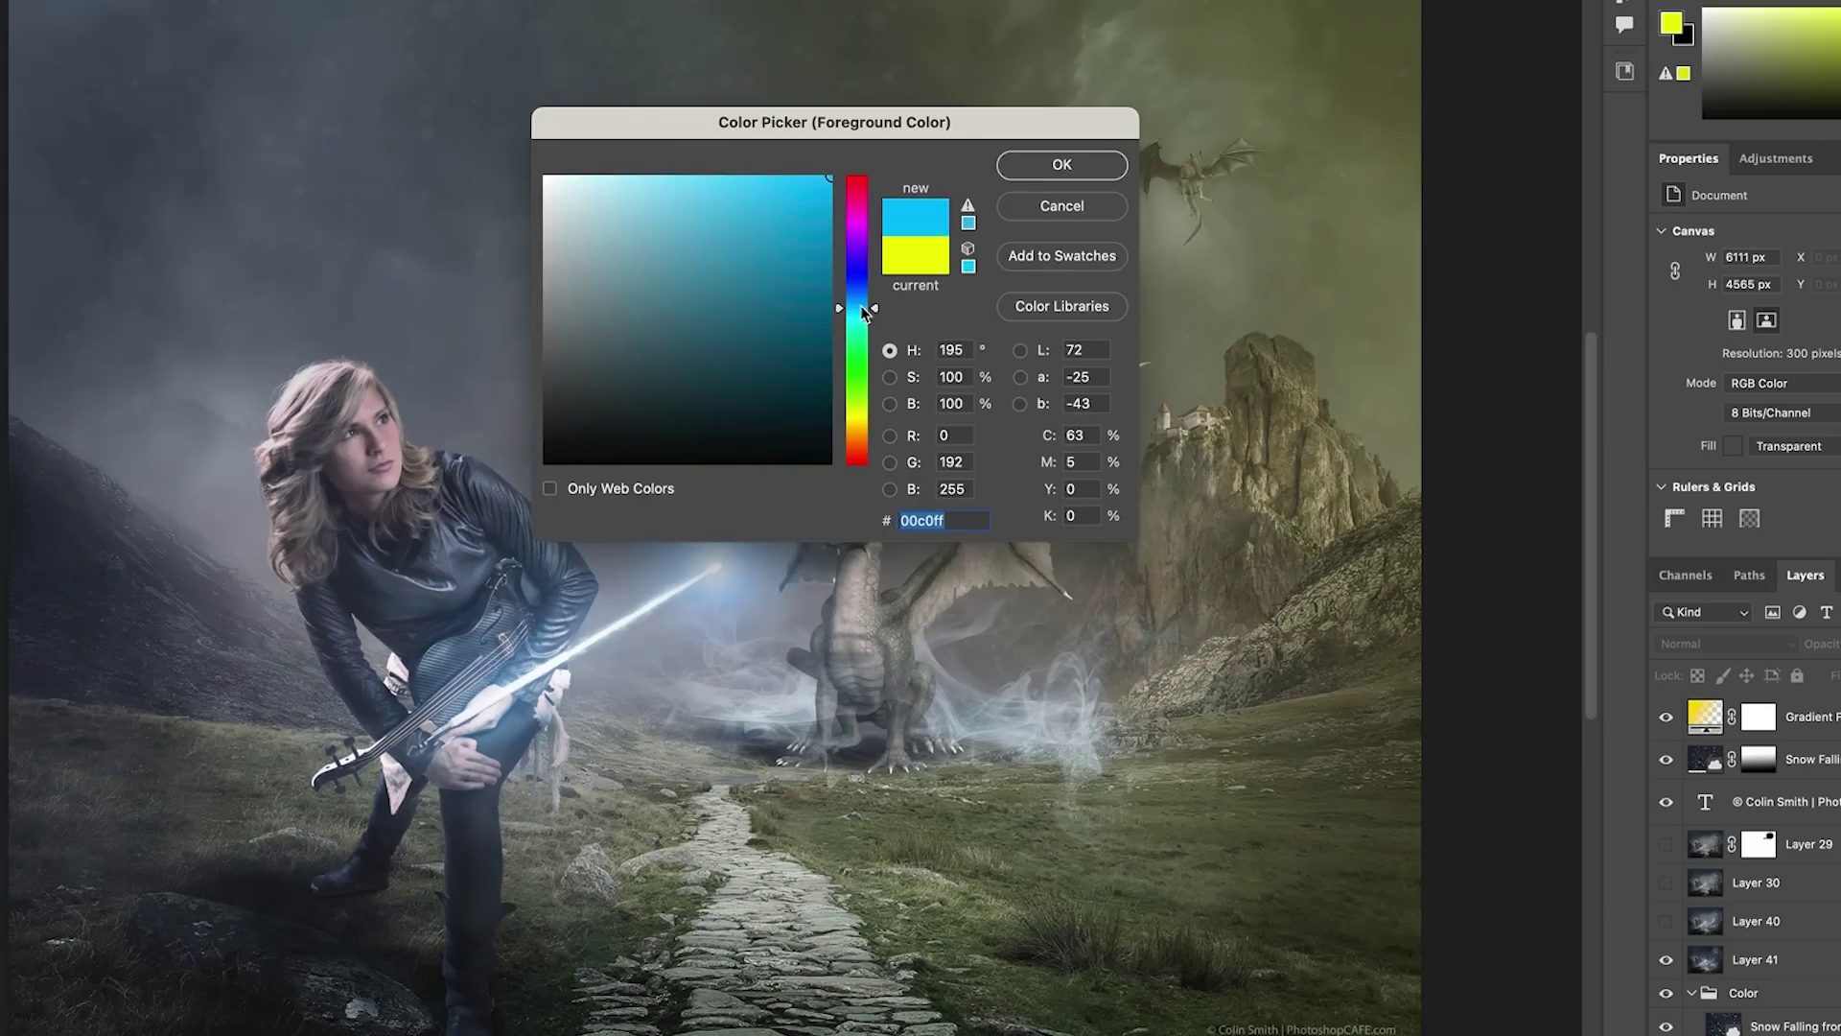
click(1063, 164)
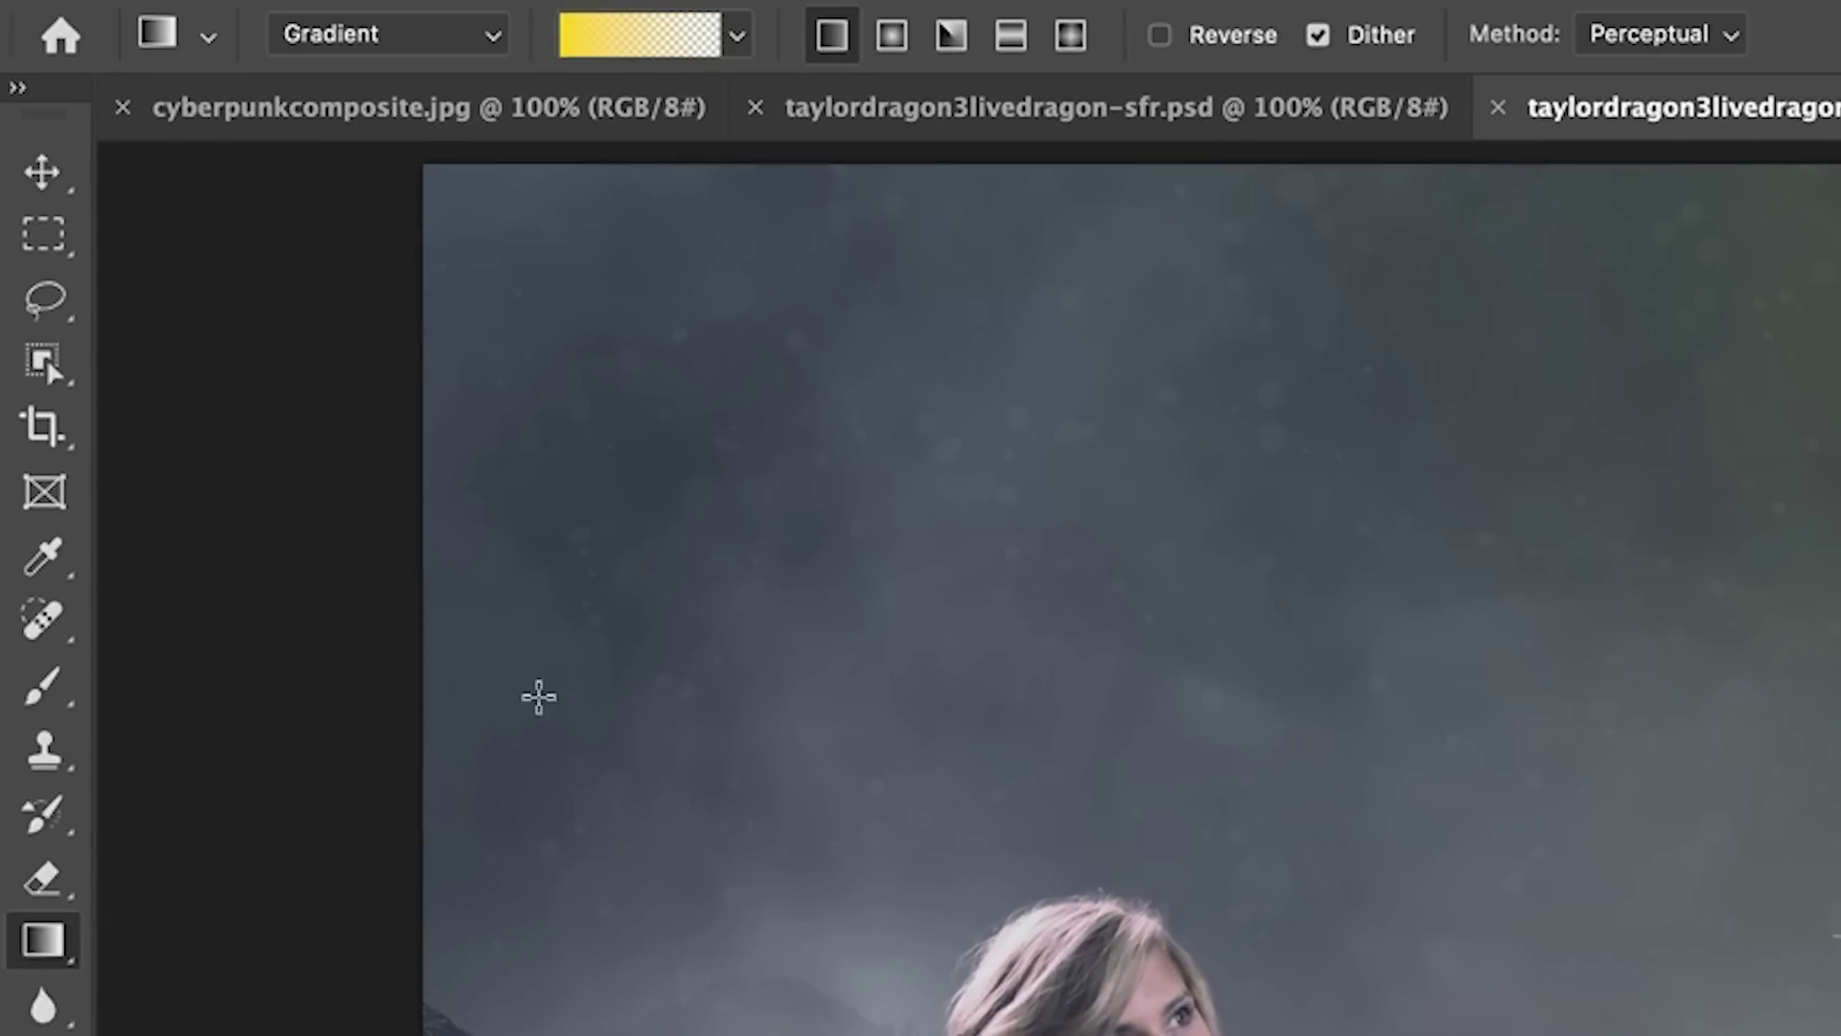
click(736, 37)
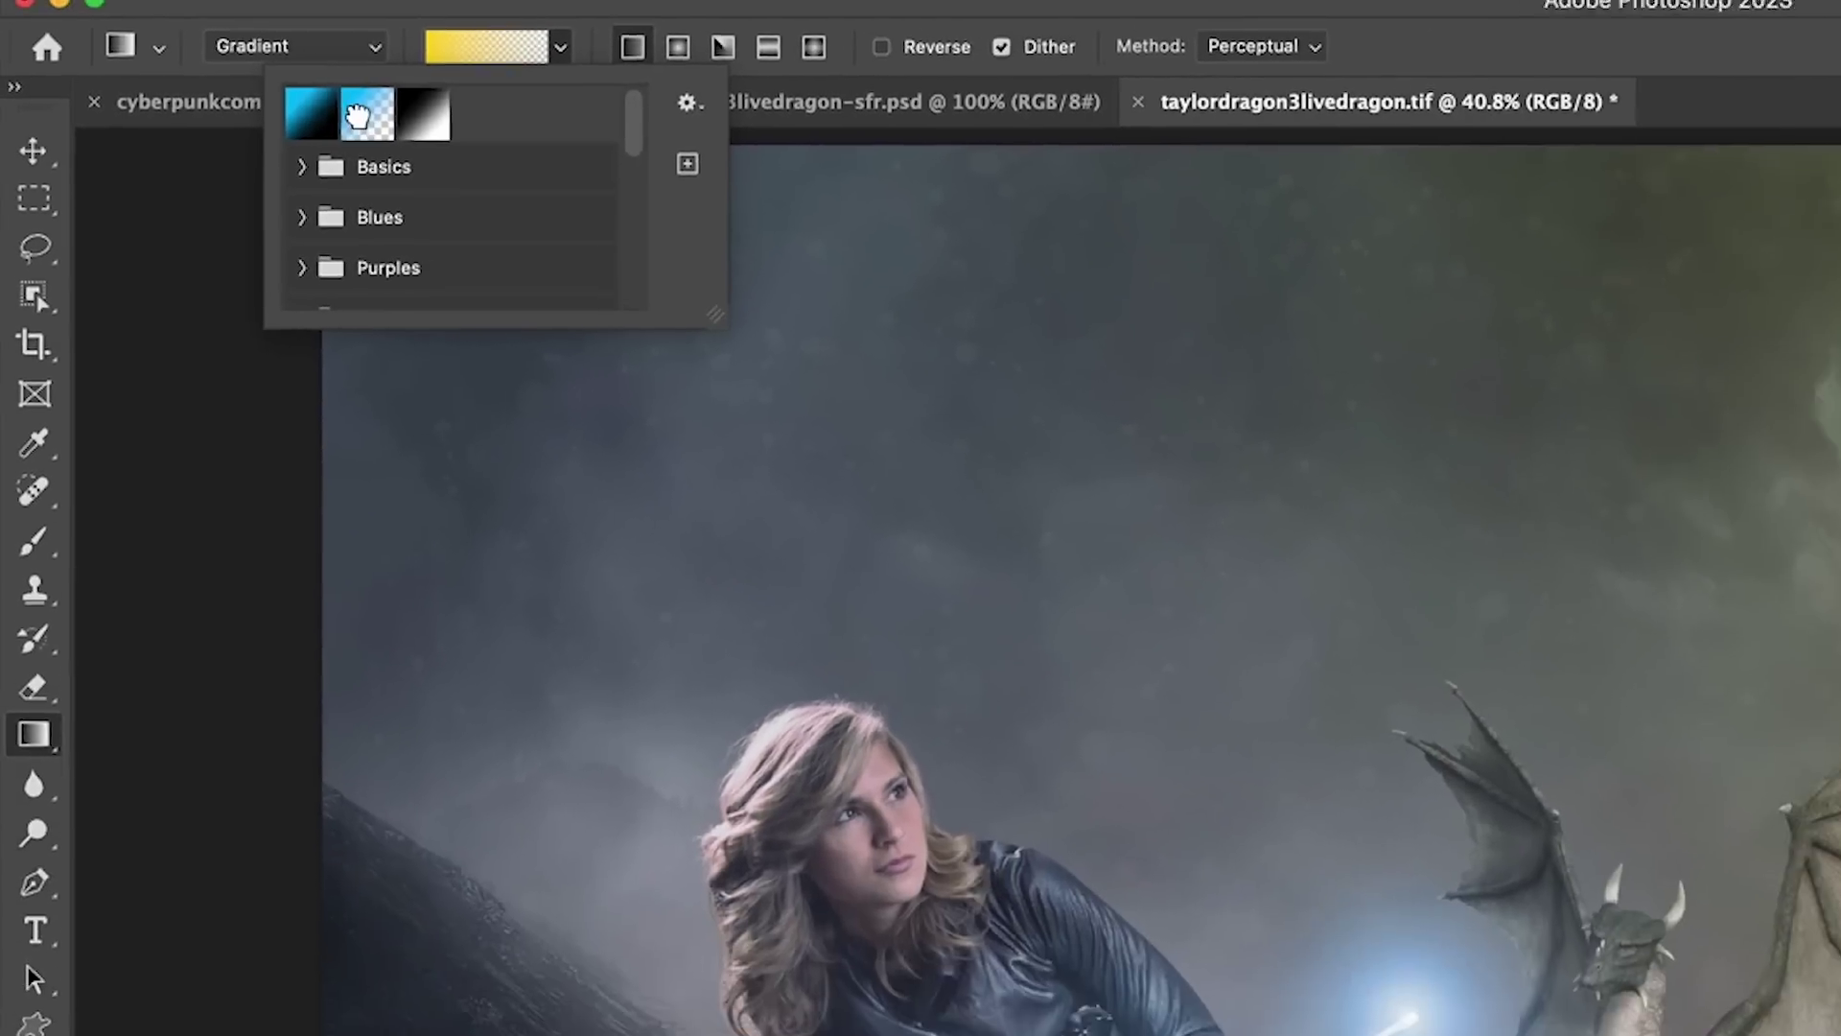
click(357, 115)
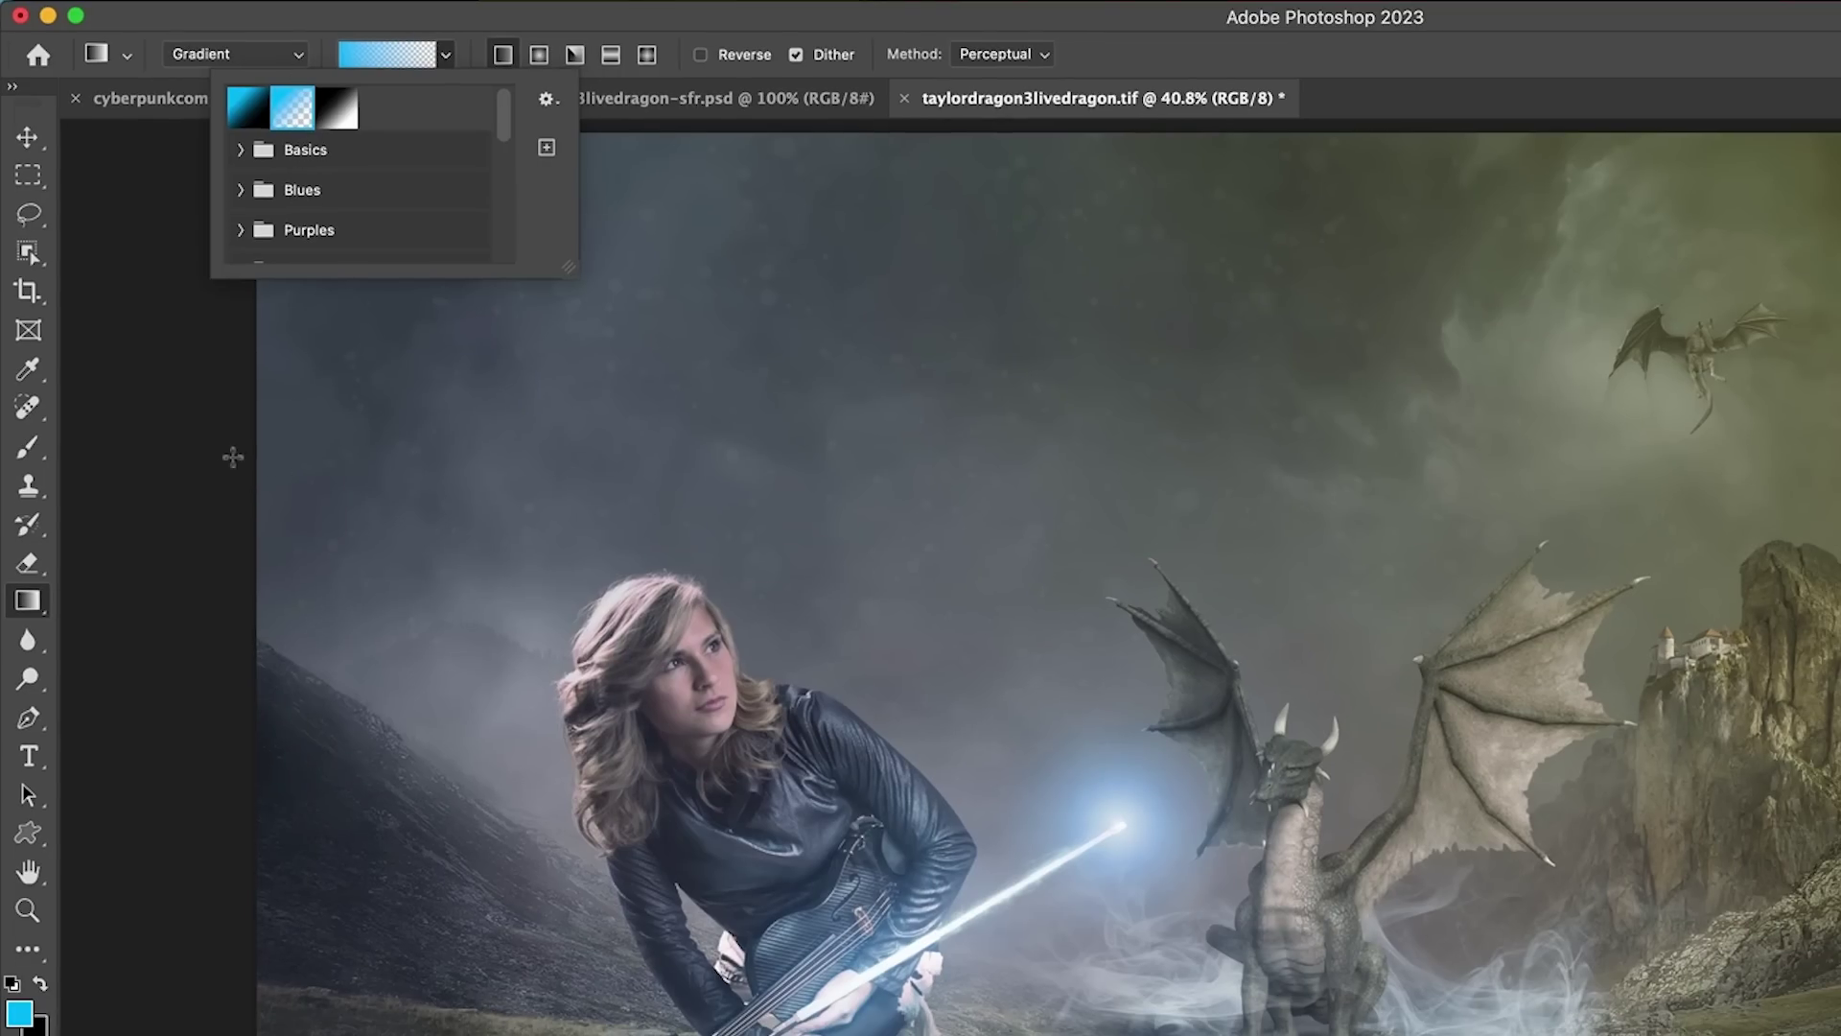
drag(233, 456, 1519, 962)
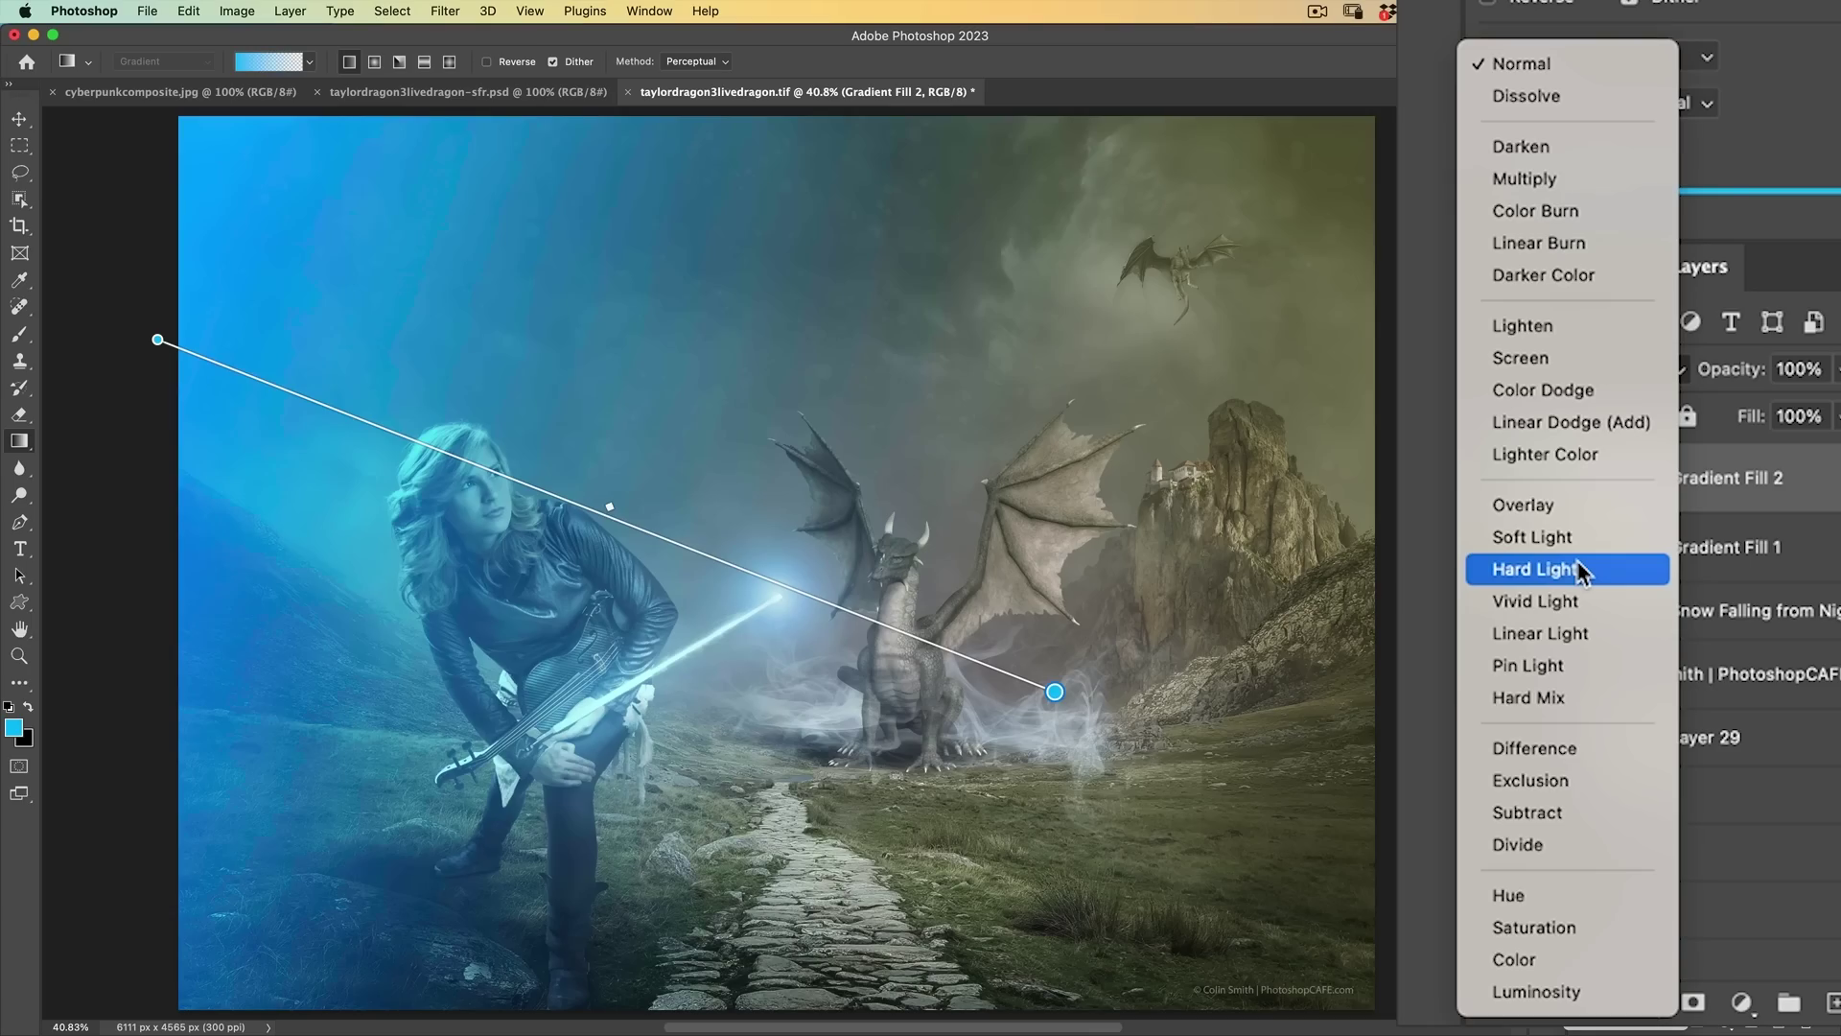
Step: Blend the cyan Gradient Fill 2 in Hard Light at 30% opacity and nudge its end point
click(1581, 573)
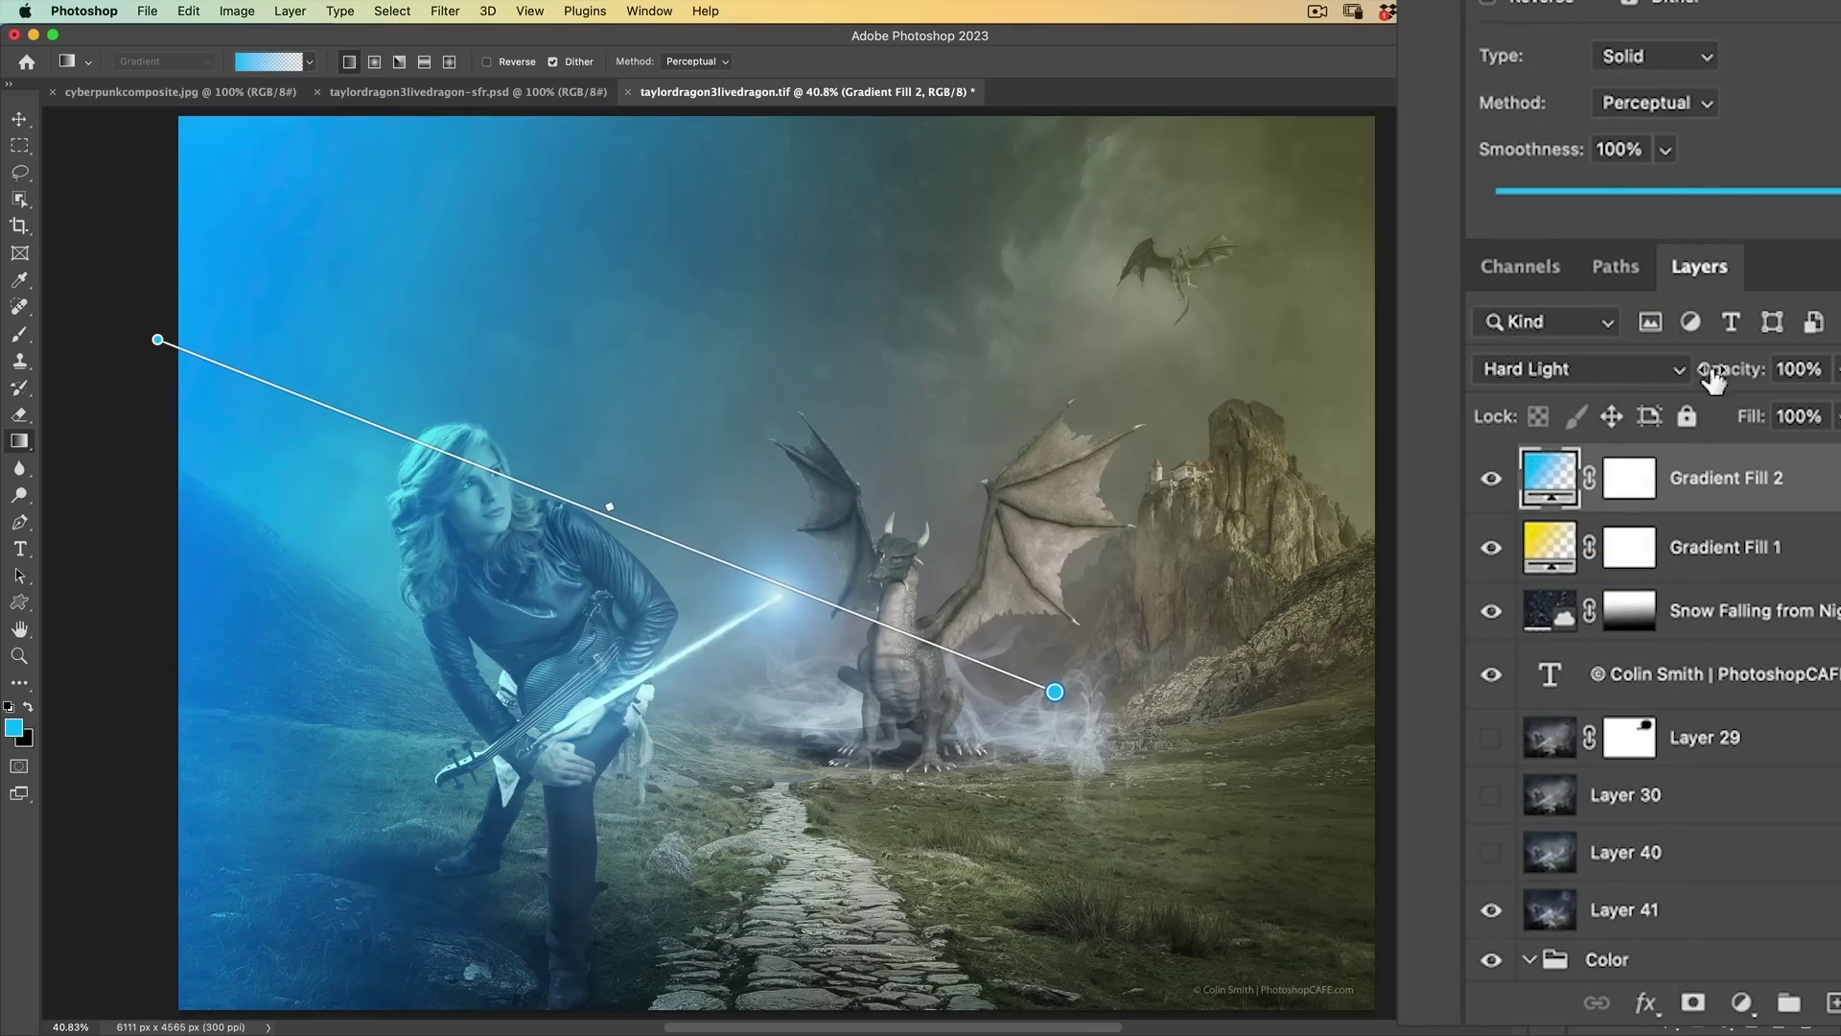
drag(1676, 668, 1644, 663)
mouse_move(1055, 690)
mouse_down()
mouse_move(1081, 593)
mouse_move(1057, 690)
mouse_up()
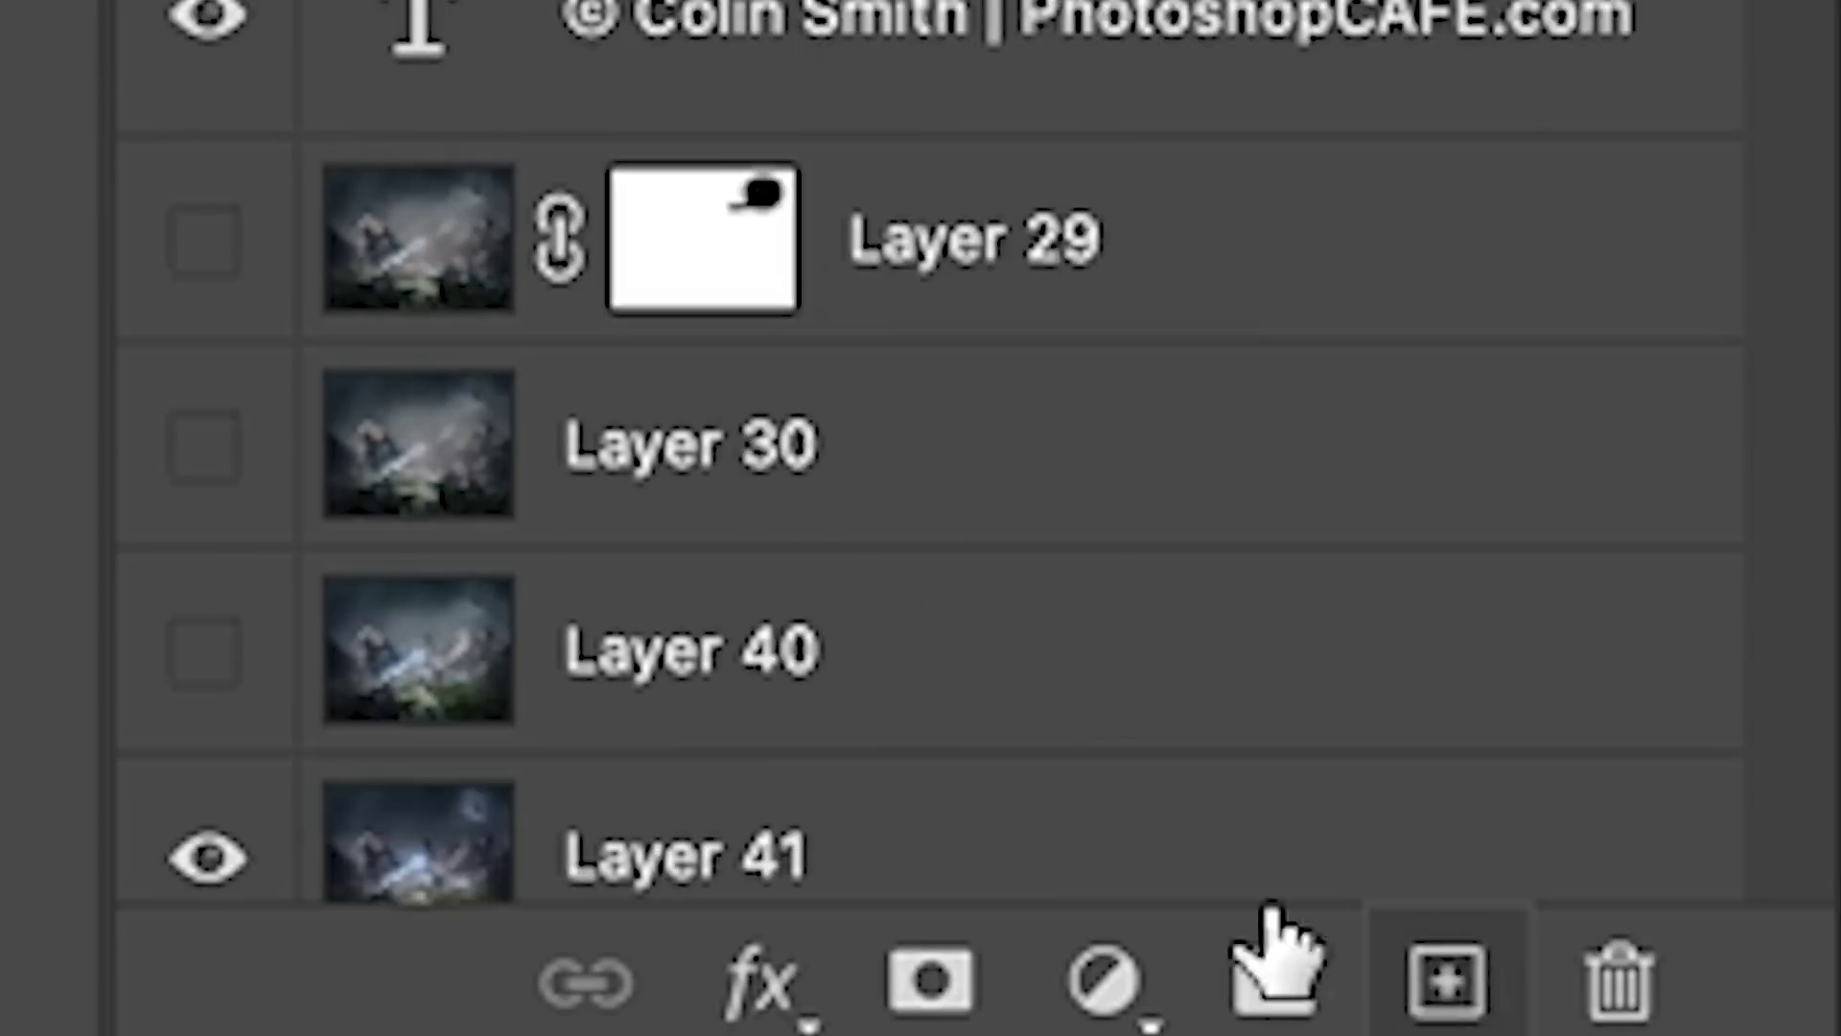
Step: On a new layer, set the foreground to white and choose a radial white-to-transparent gradient
click(1448, 978)
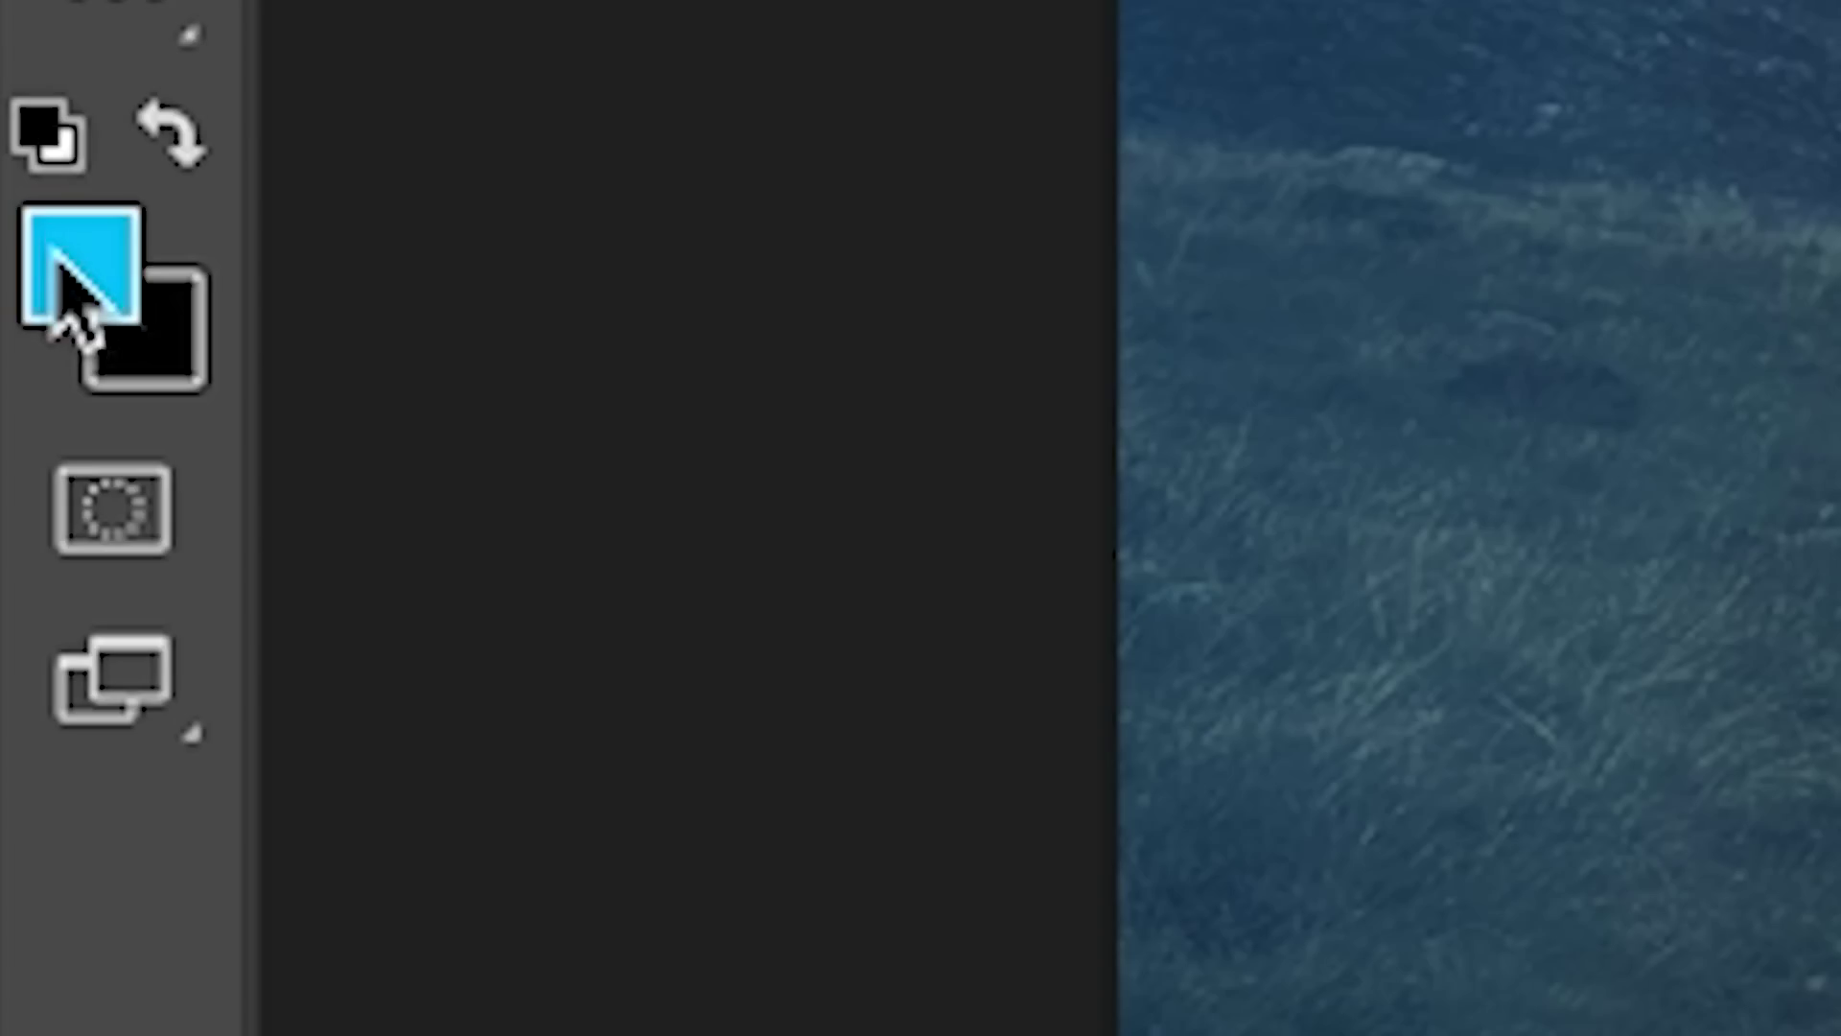
click(67, 274)
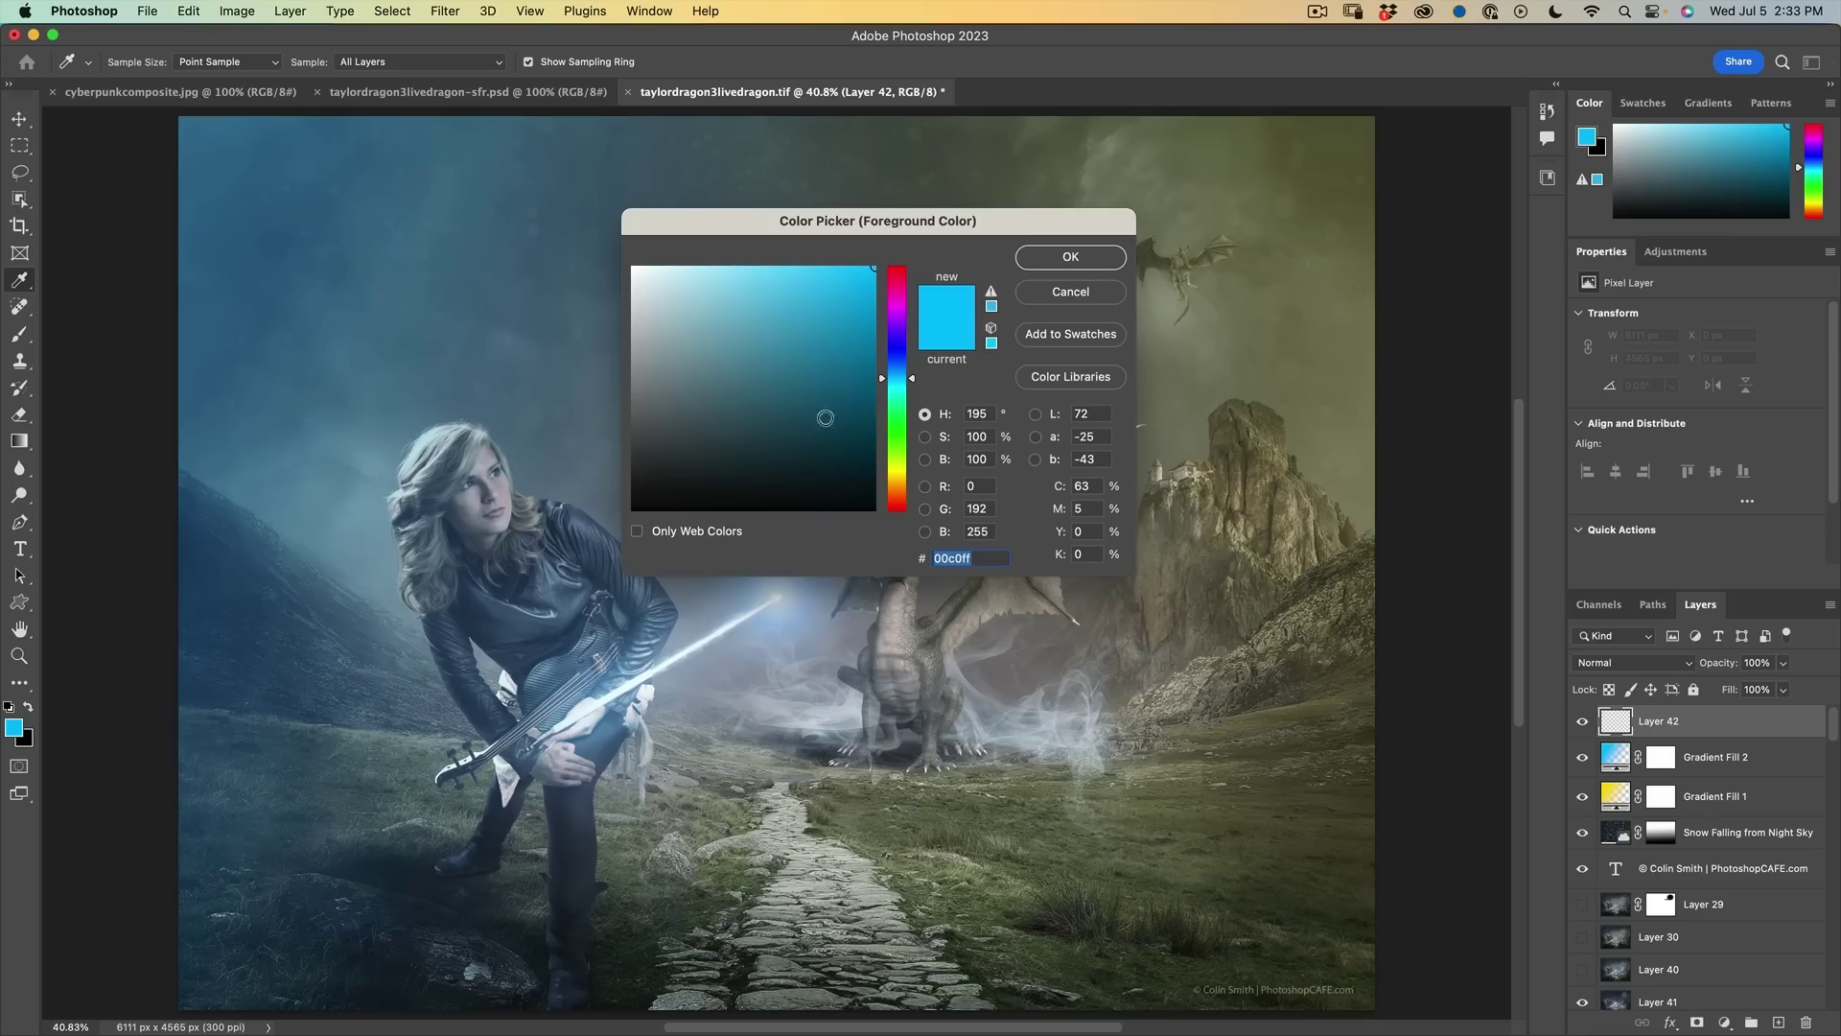
drag(824, 417, 624, 250)
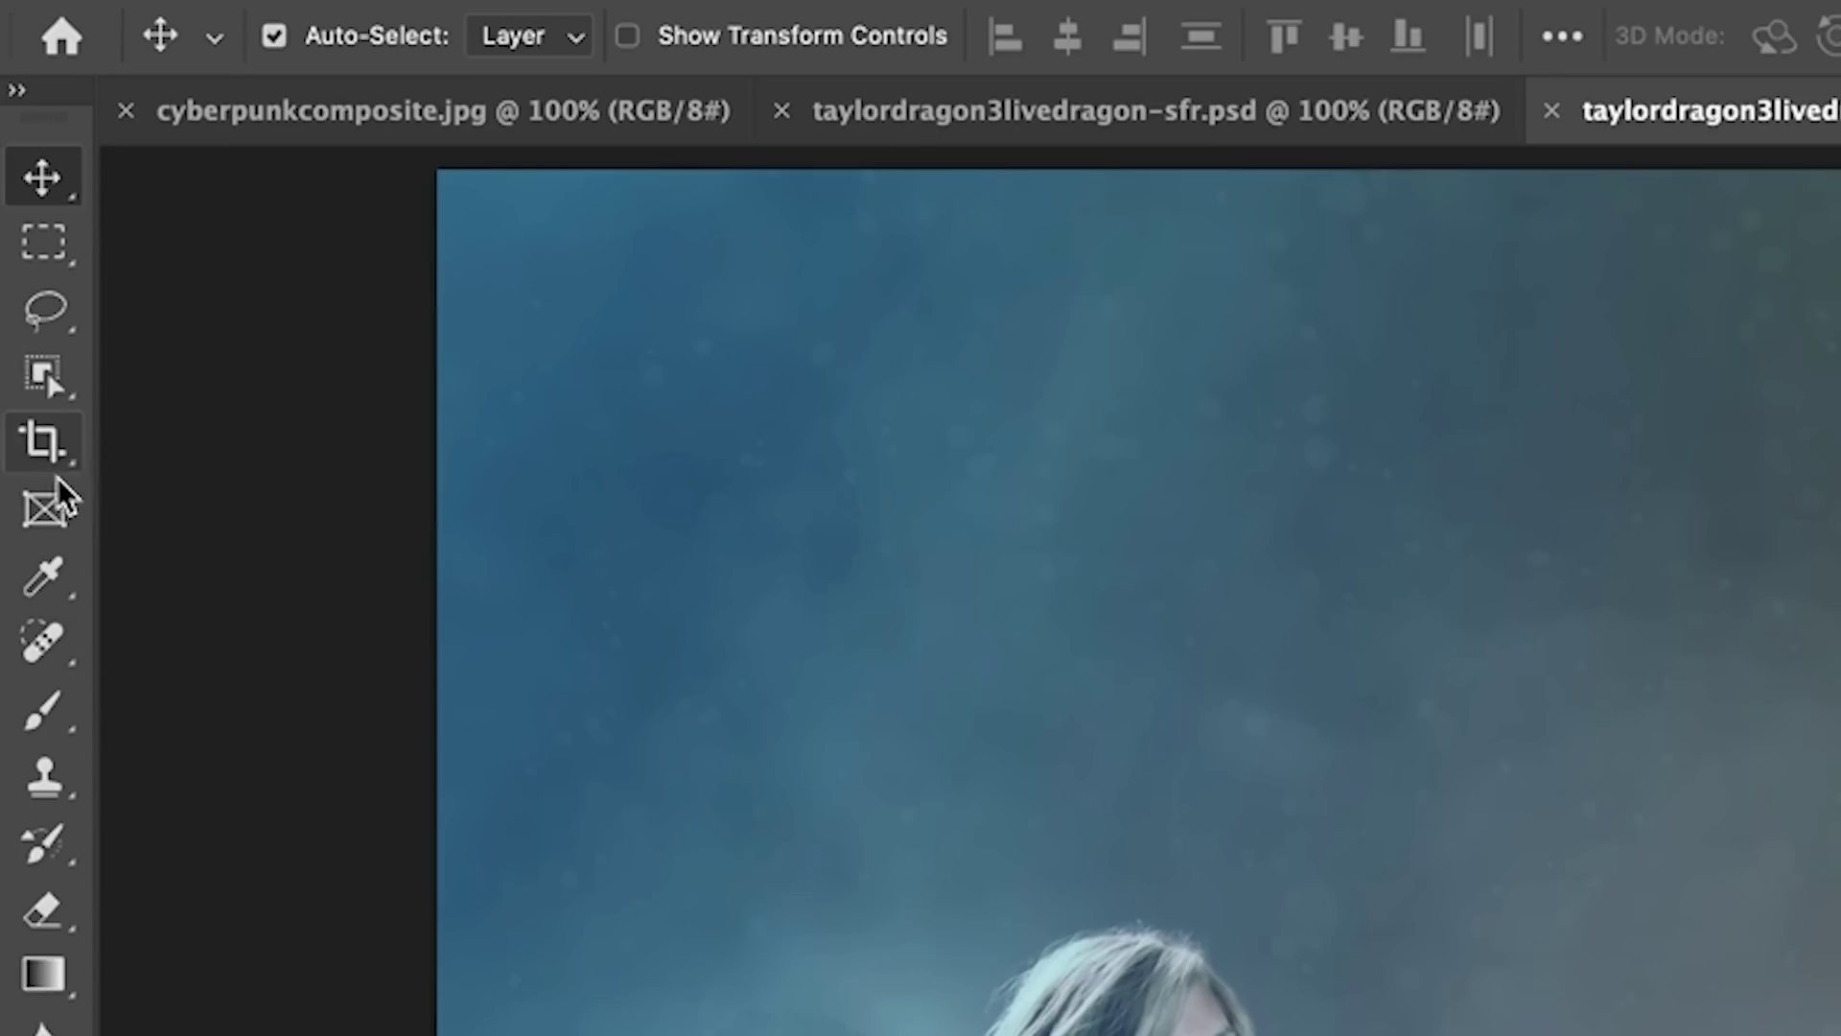
click(44, 971)
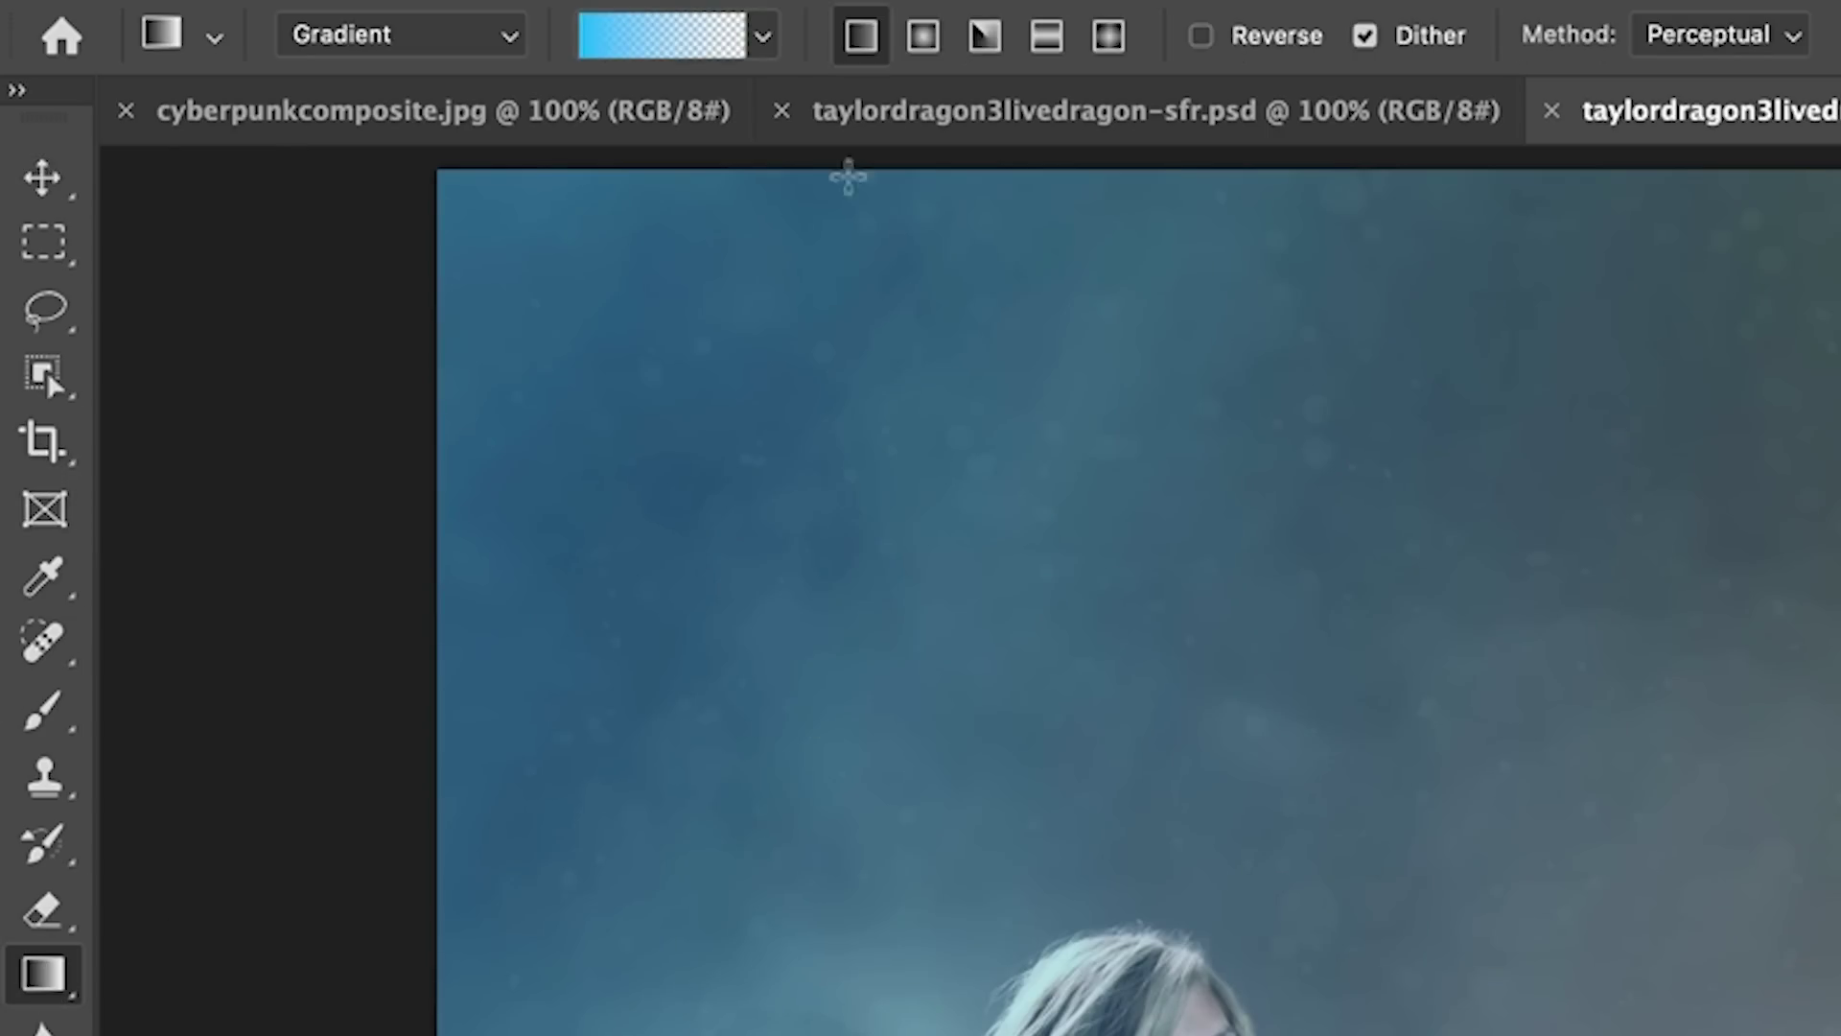
click(924, 39)
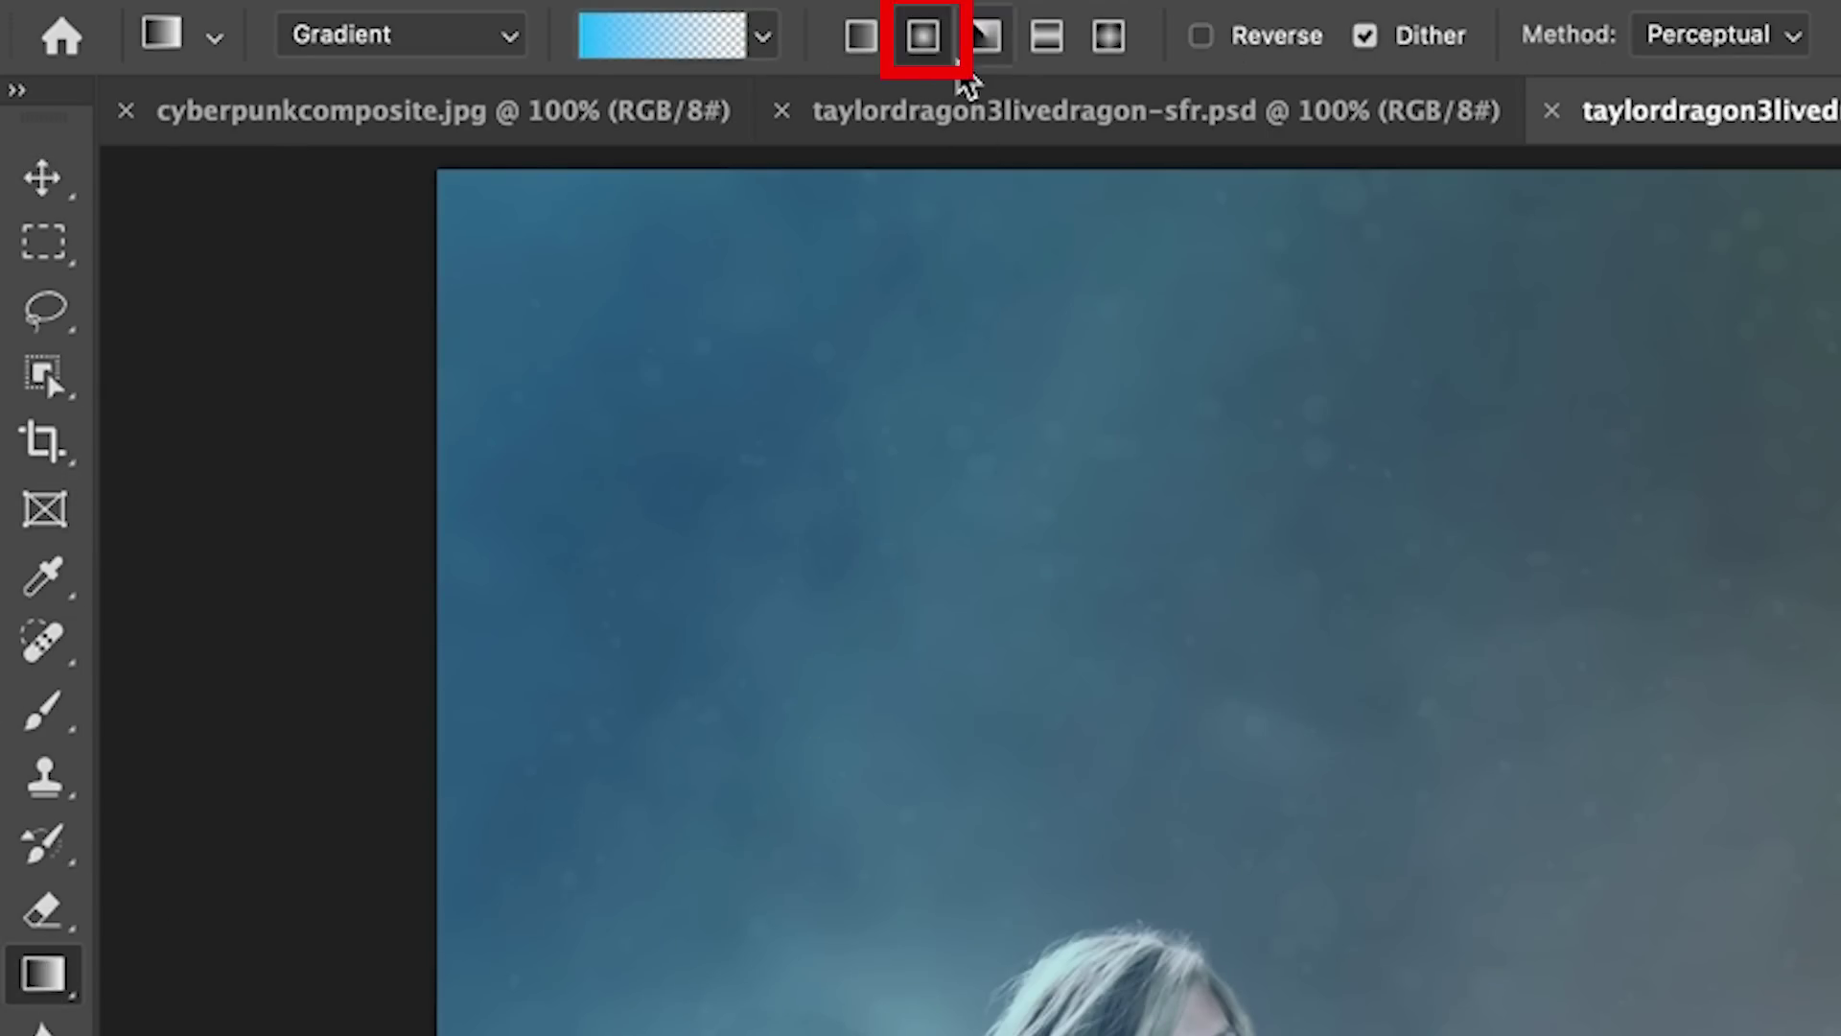
click(763, 38)
click(480, 135)
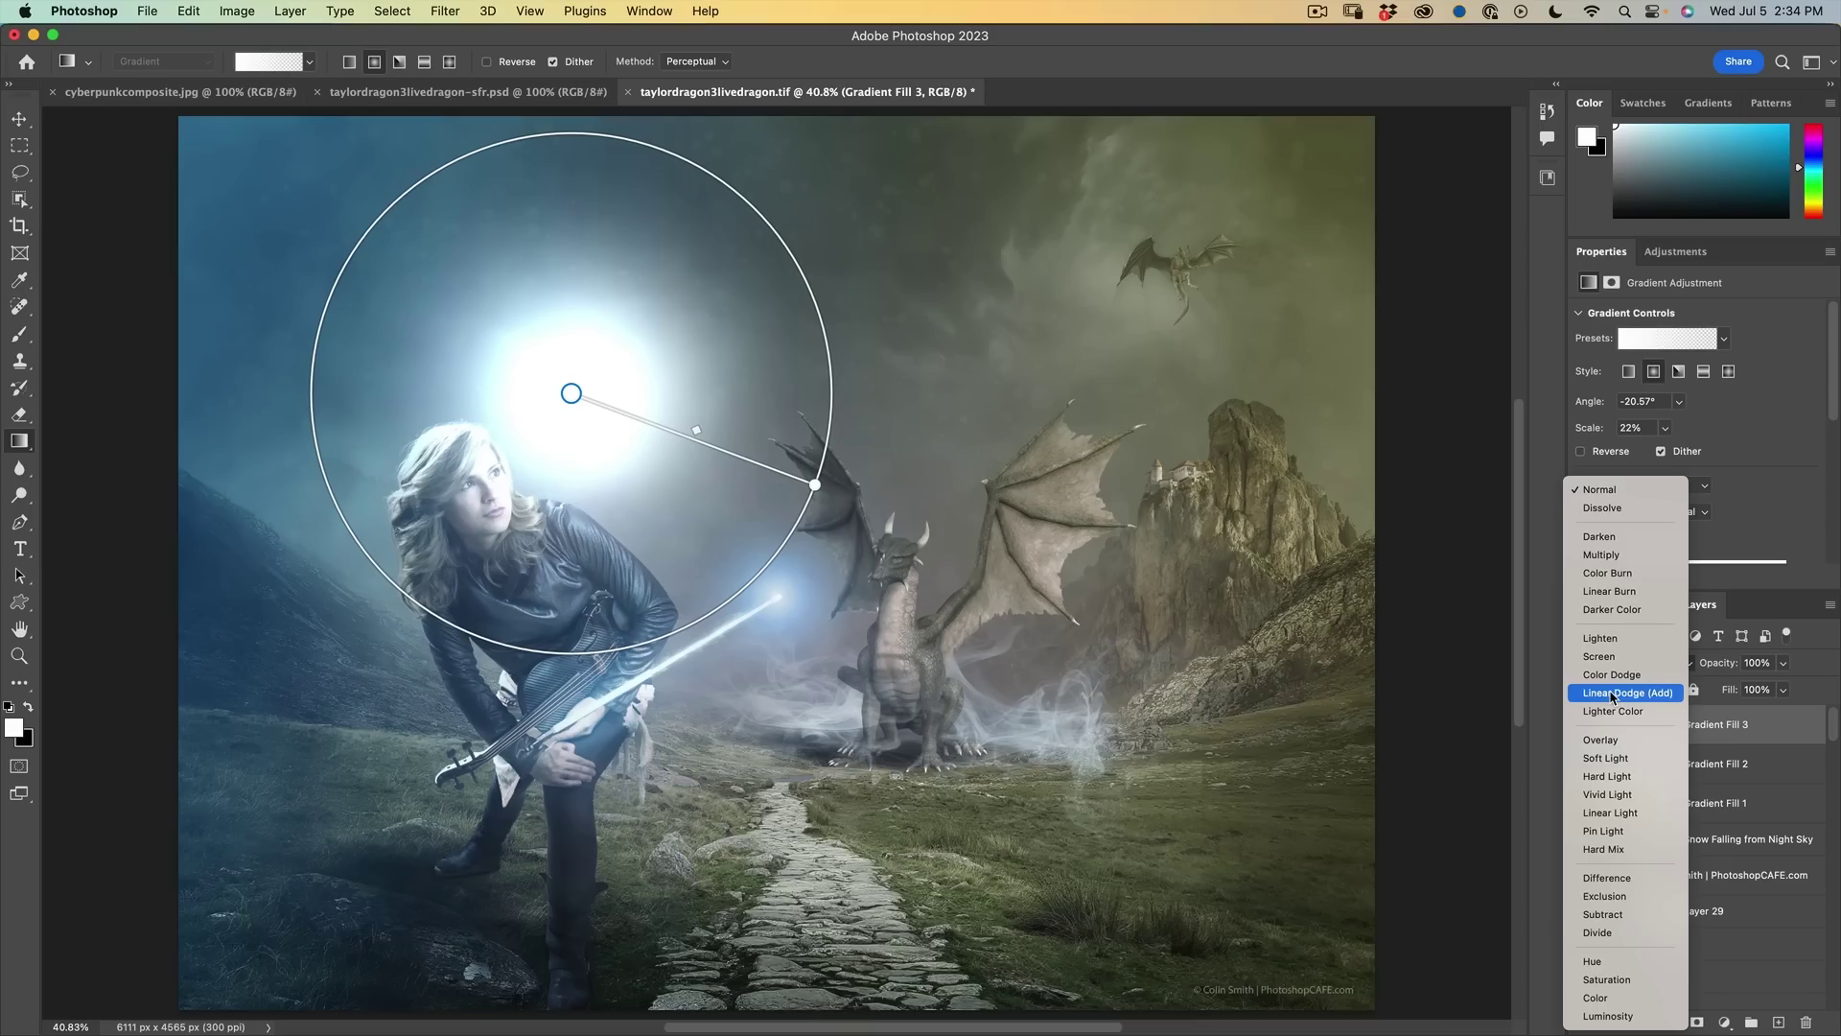
Step: Blend the white glow in Linear Dodge (Add) and shrink it to a small spot at the beam tip
click(1614, 694)
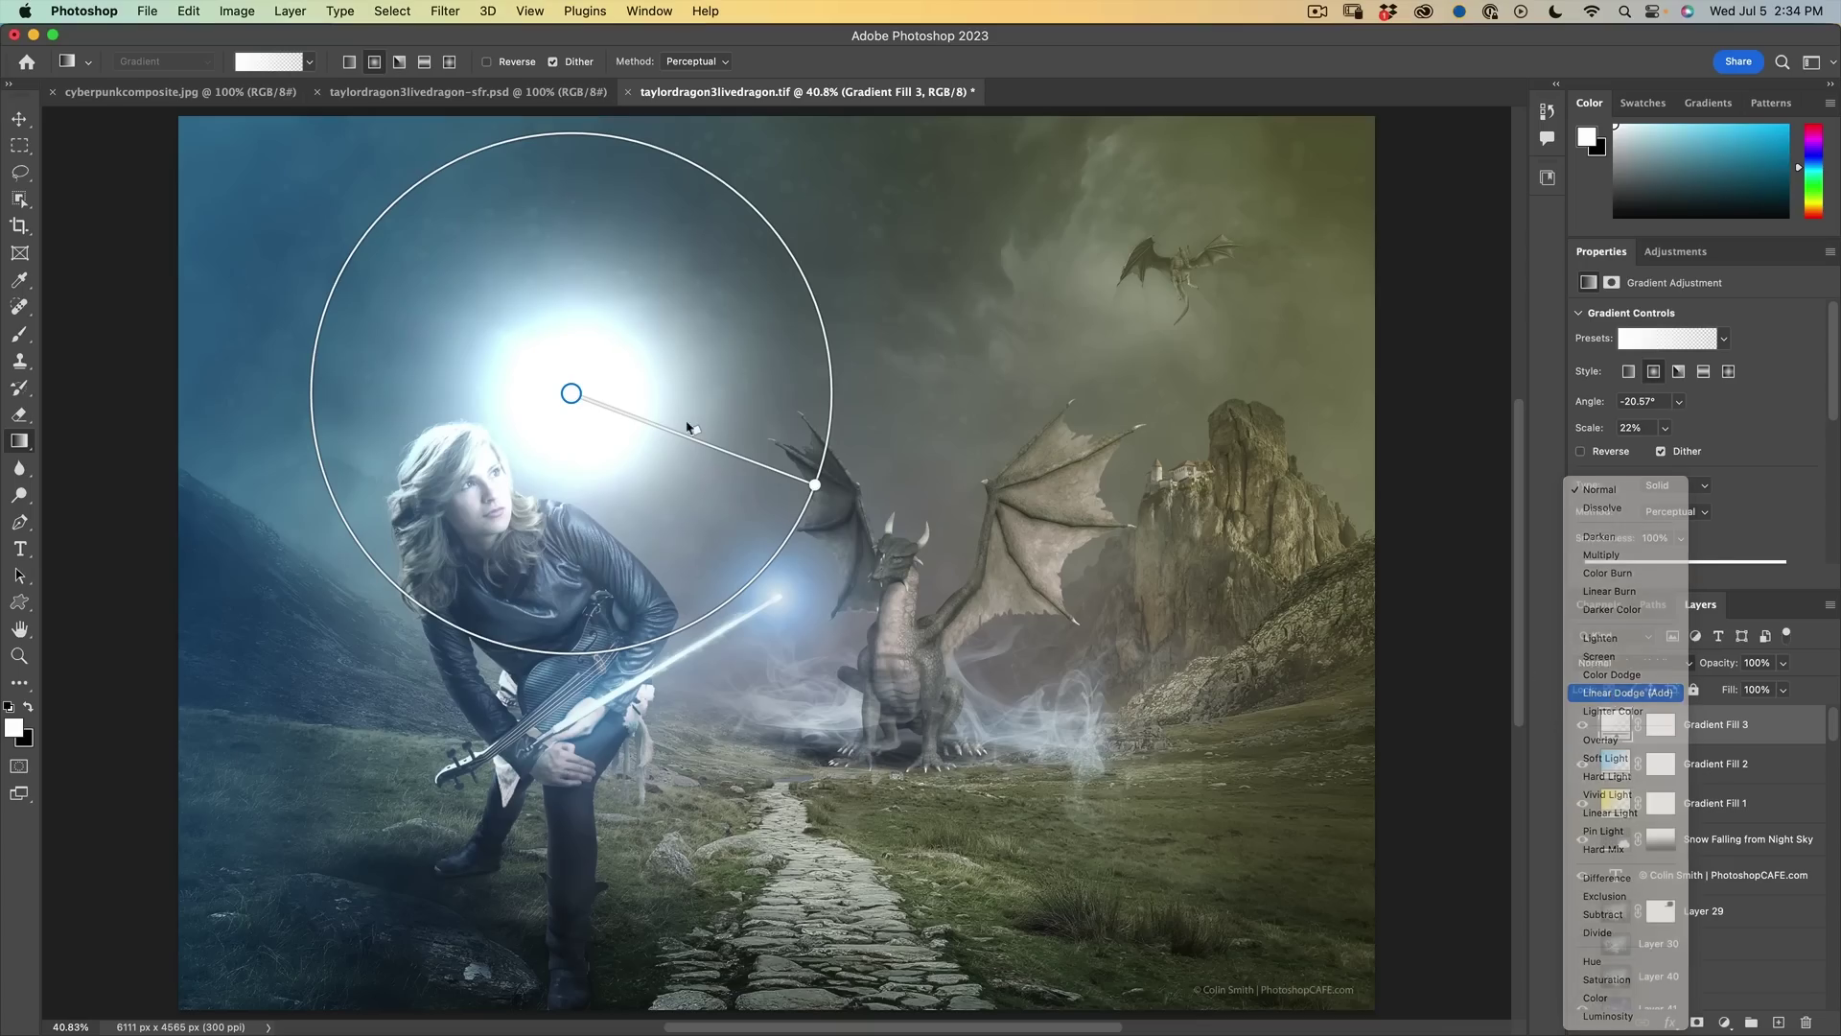
mouse_move(573, 396)
mouse_down()
mouse_move(617, 464)
mouse_move(796, 630)
mouse_move(954, 585)
mouse_move(862, 616)
mouse_up()
drag(1048, 682, 875, 621)
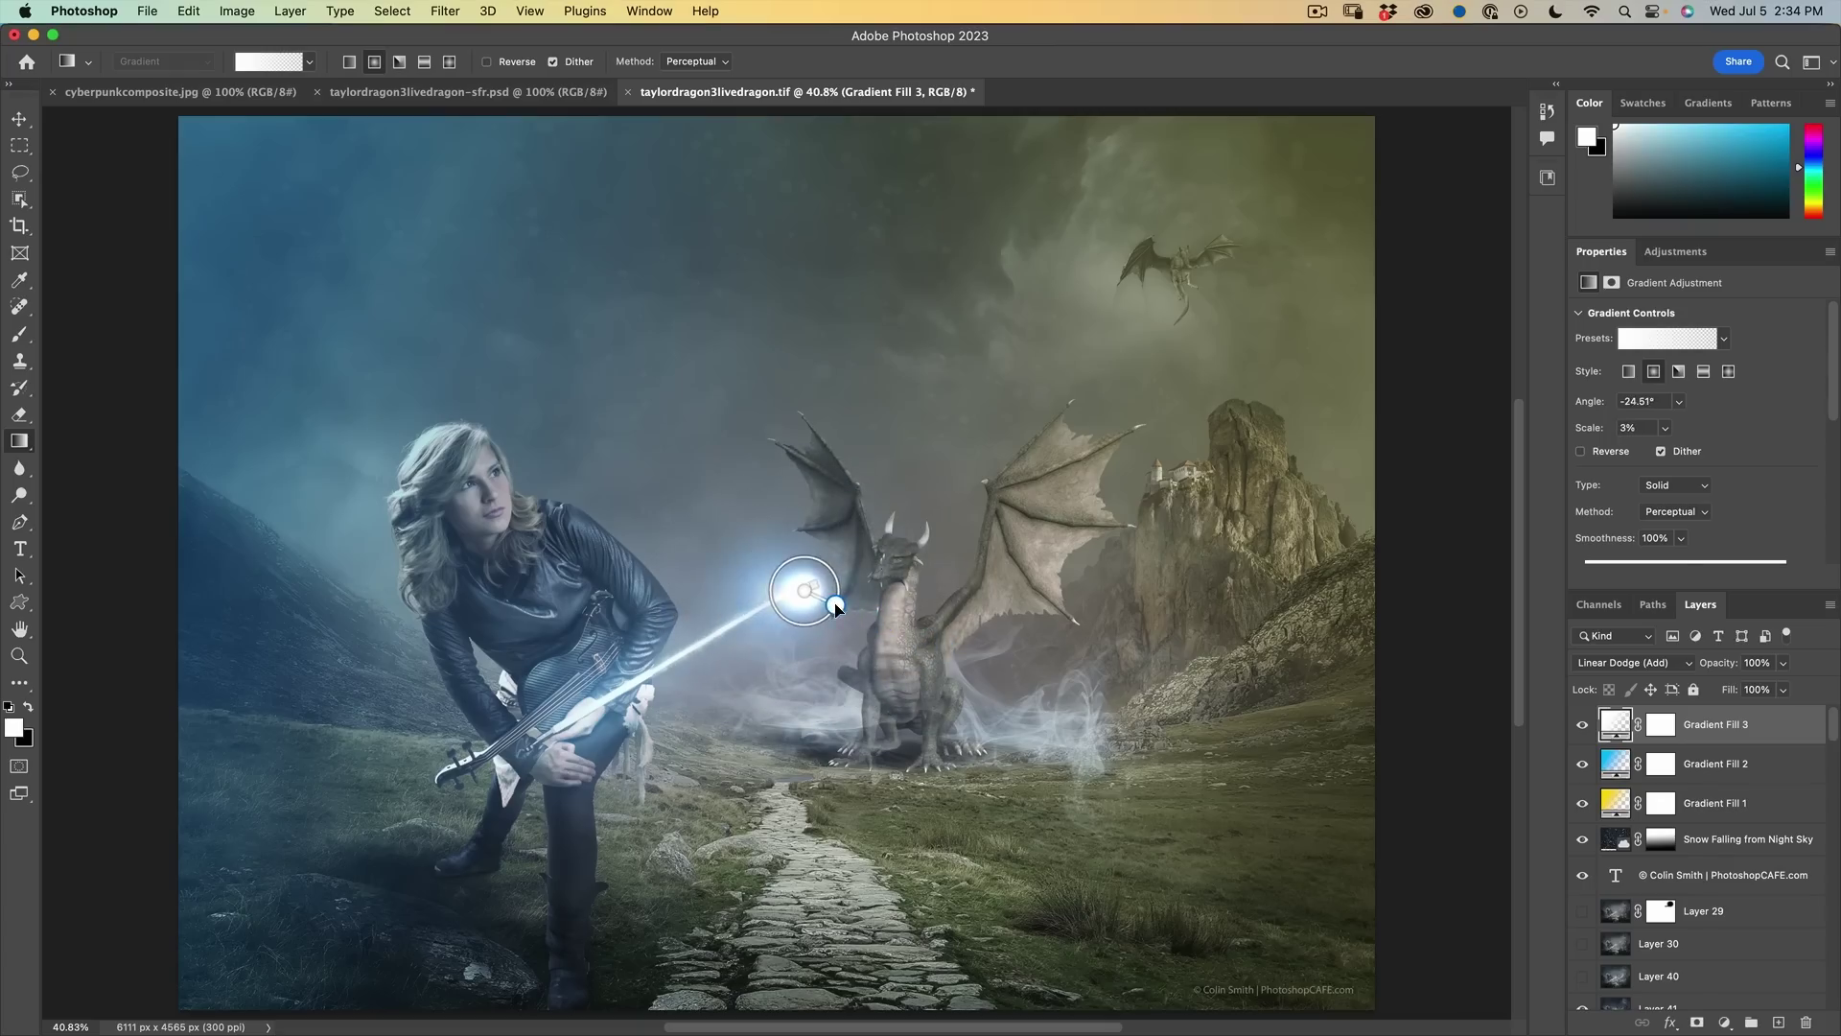
key(v)
click(1631, 663)
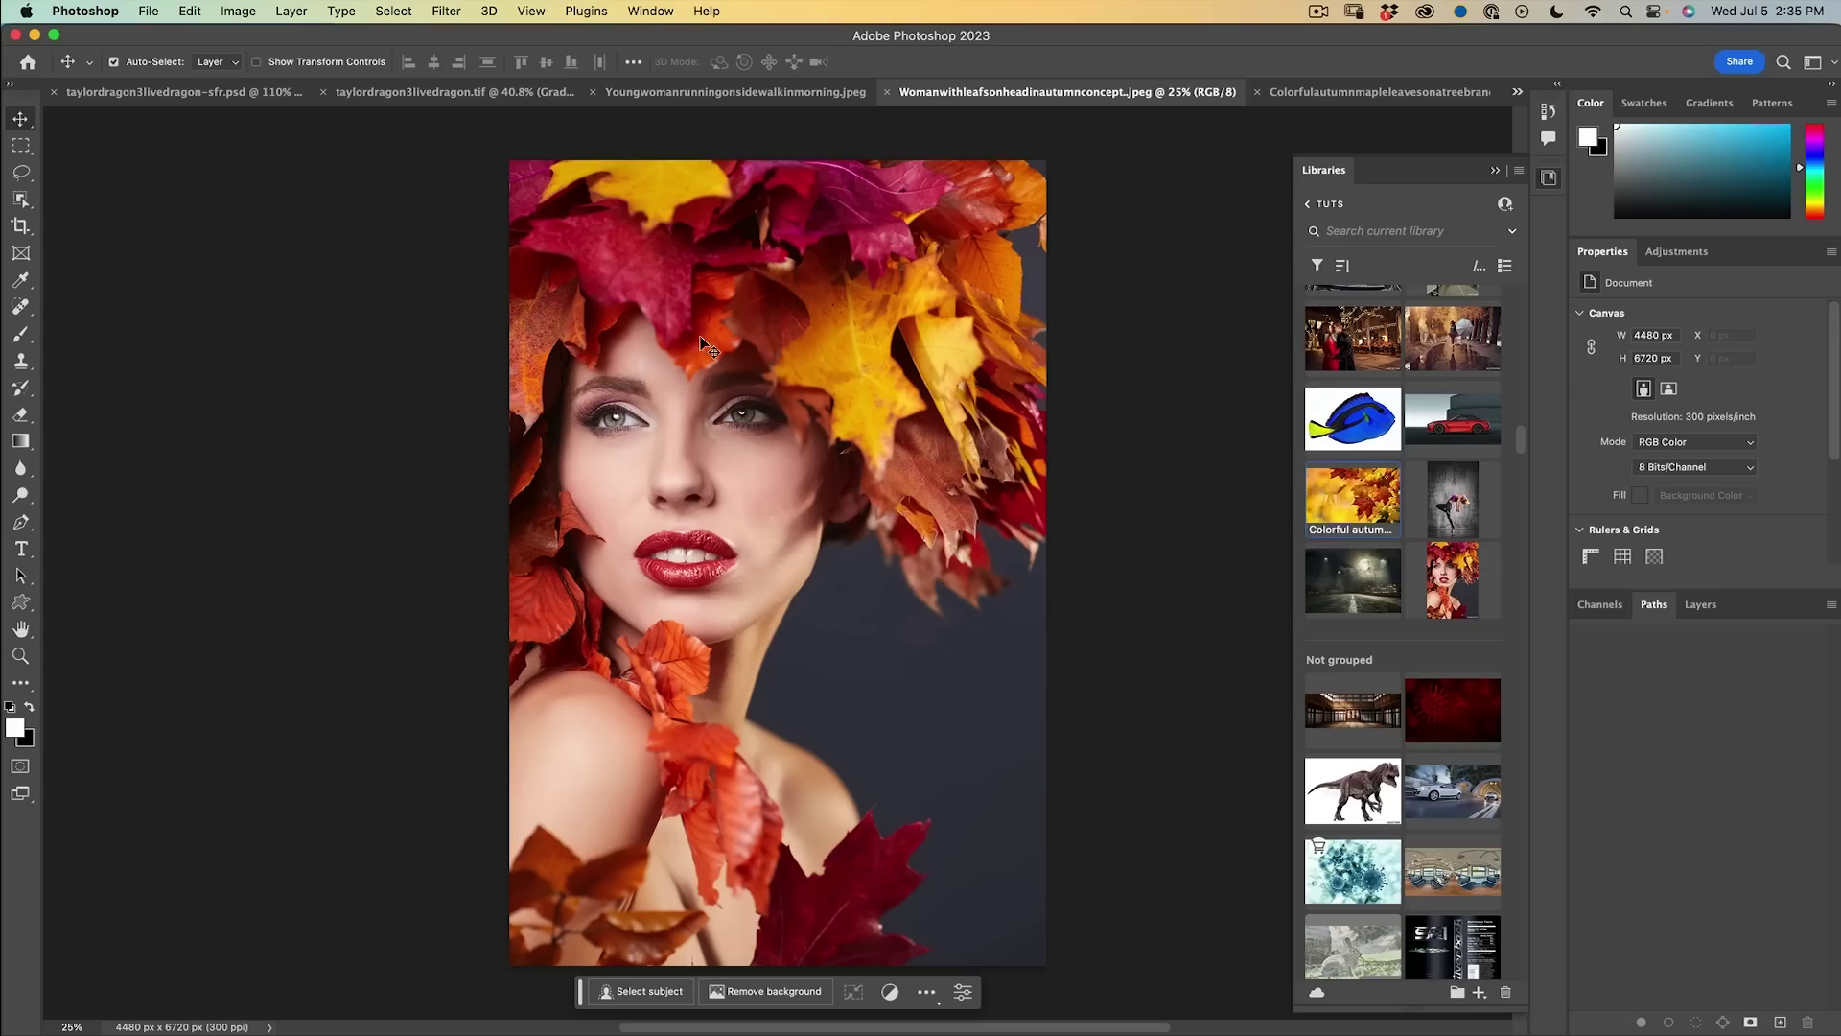
Step: Drag the autumn portrait into the maple-leaves document as a new layer
drag(679, 338, 853, 249)
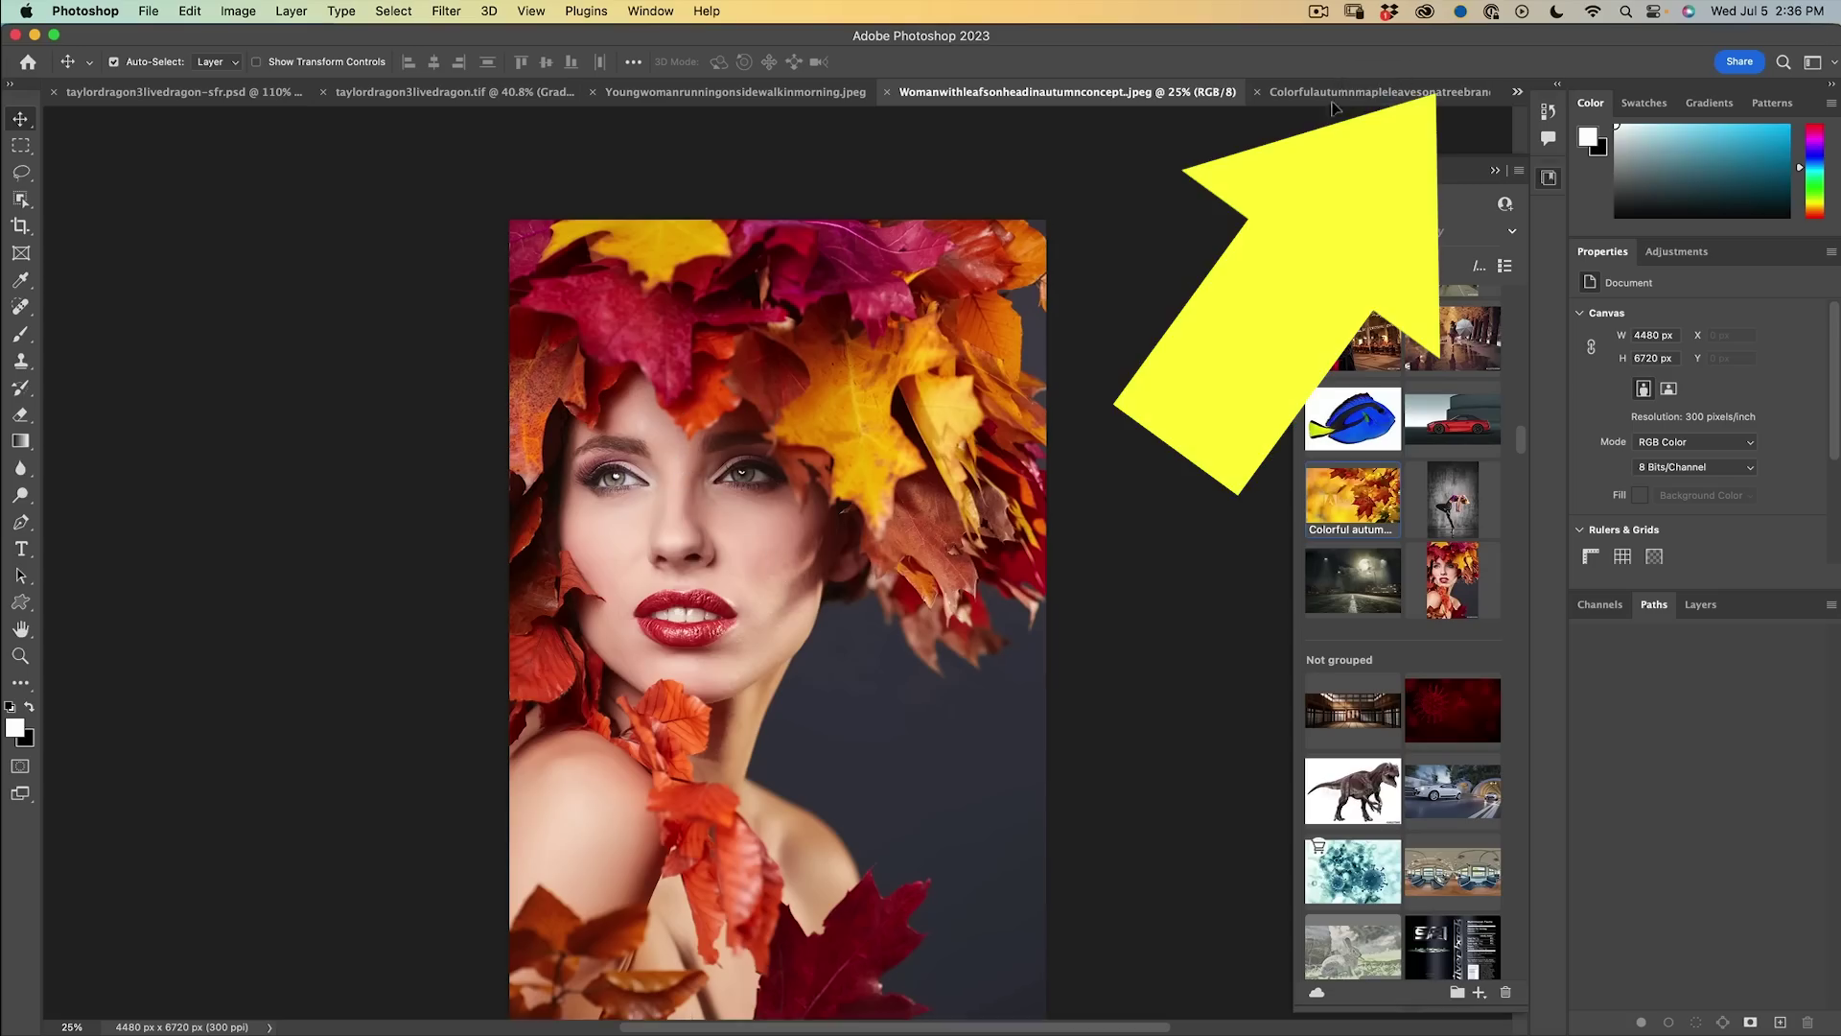
click(1341, 91)
drag(587, 428, 754, 403)
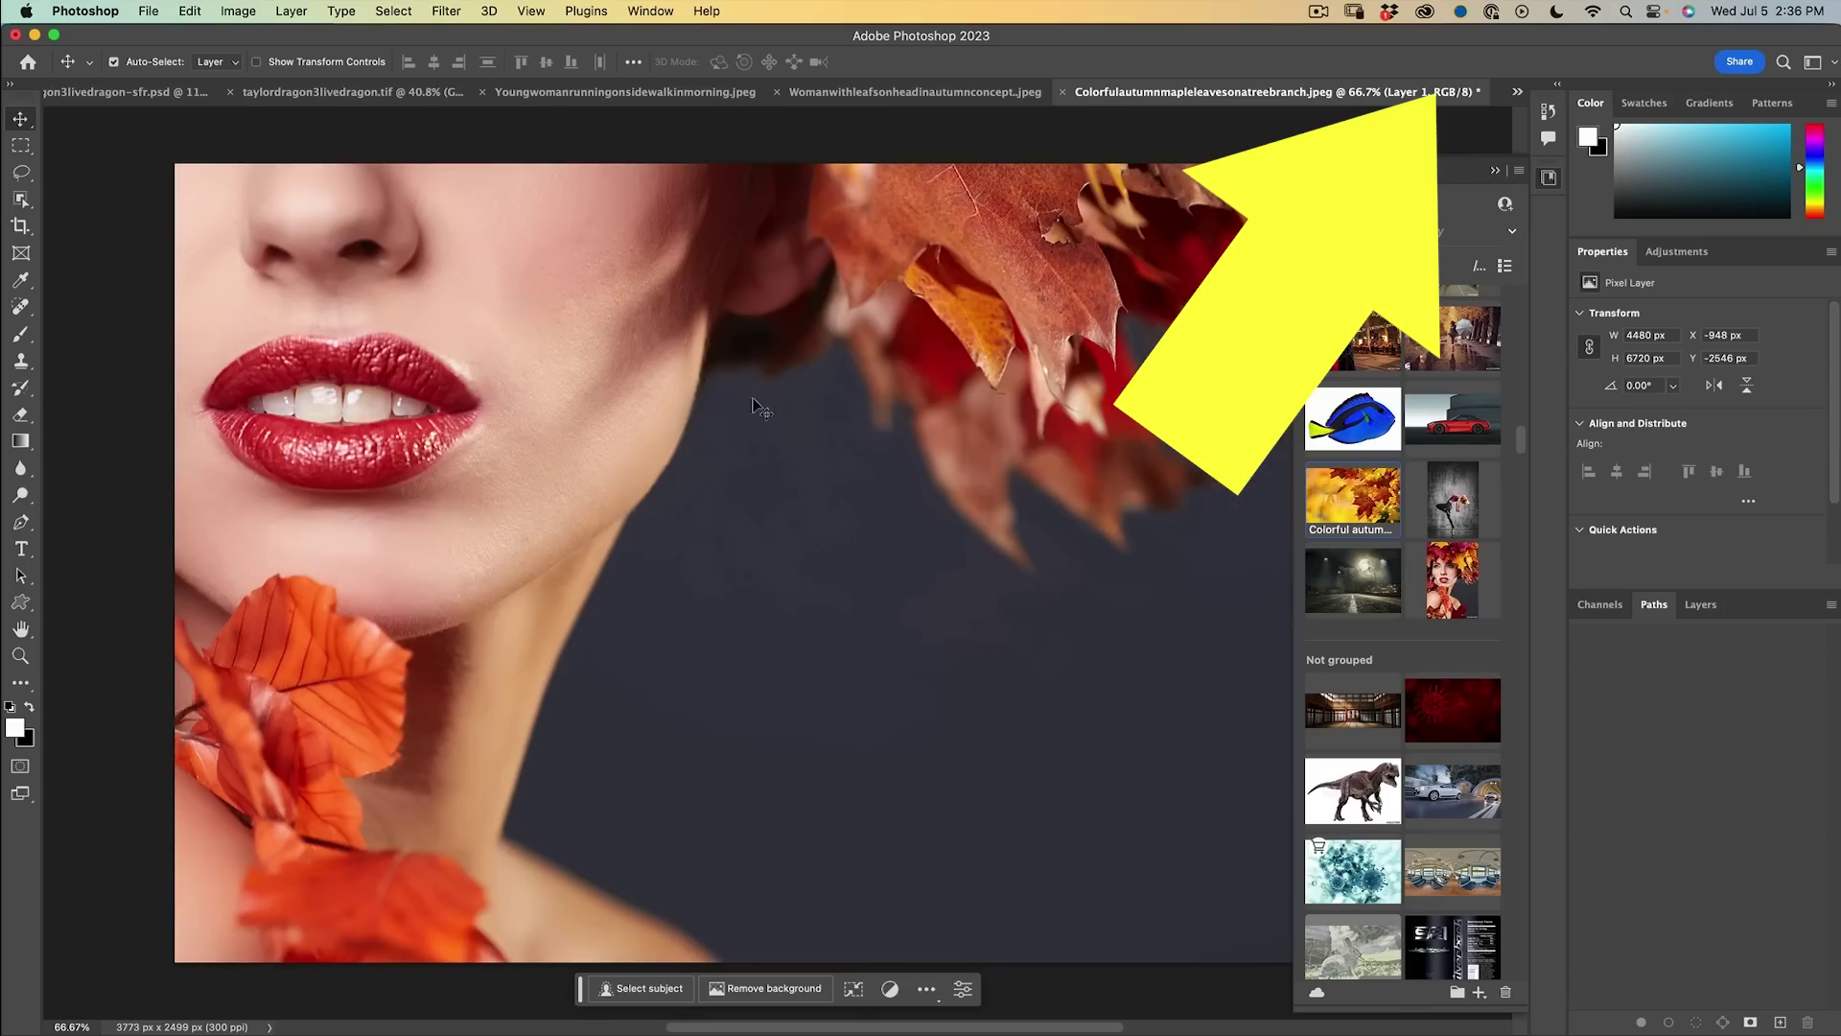
Step: Scale the portrait layer down to about 63% to cover the left side, then fit the image on screen
key(super+t)
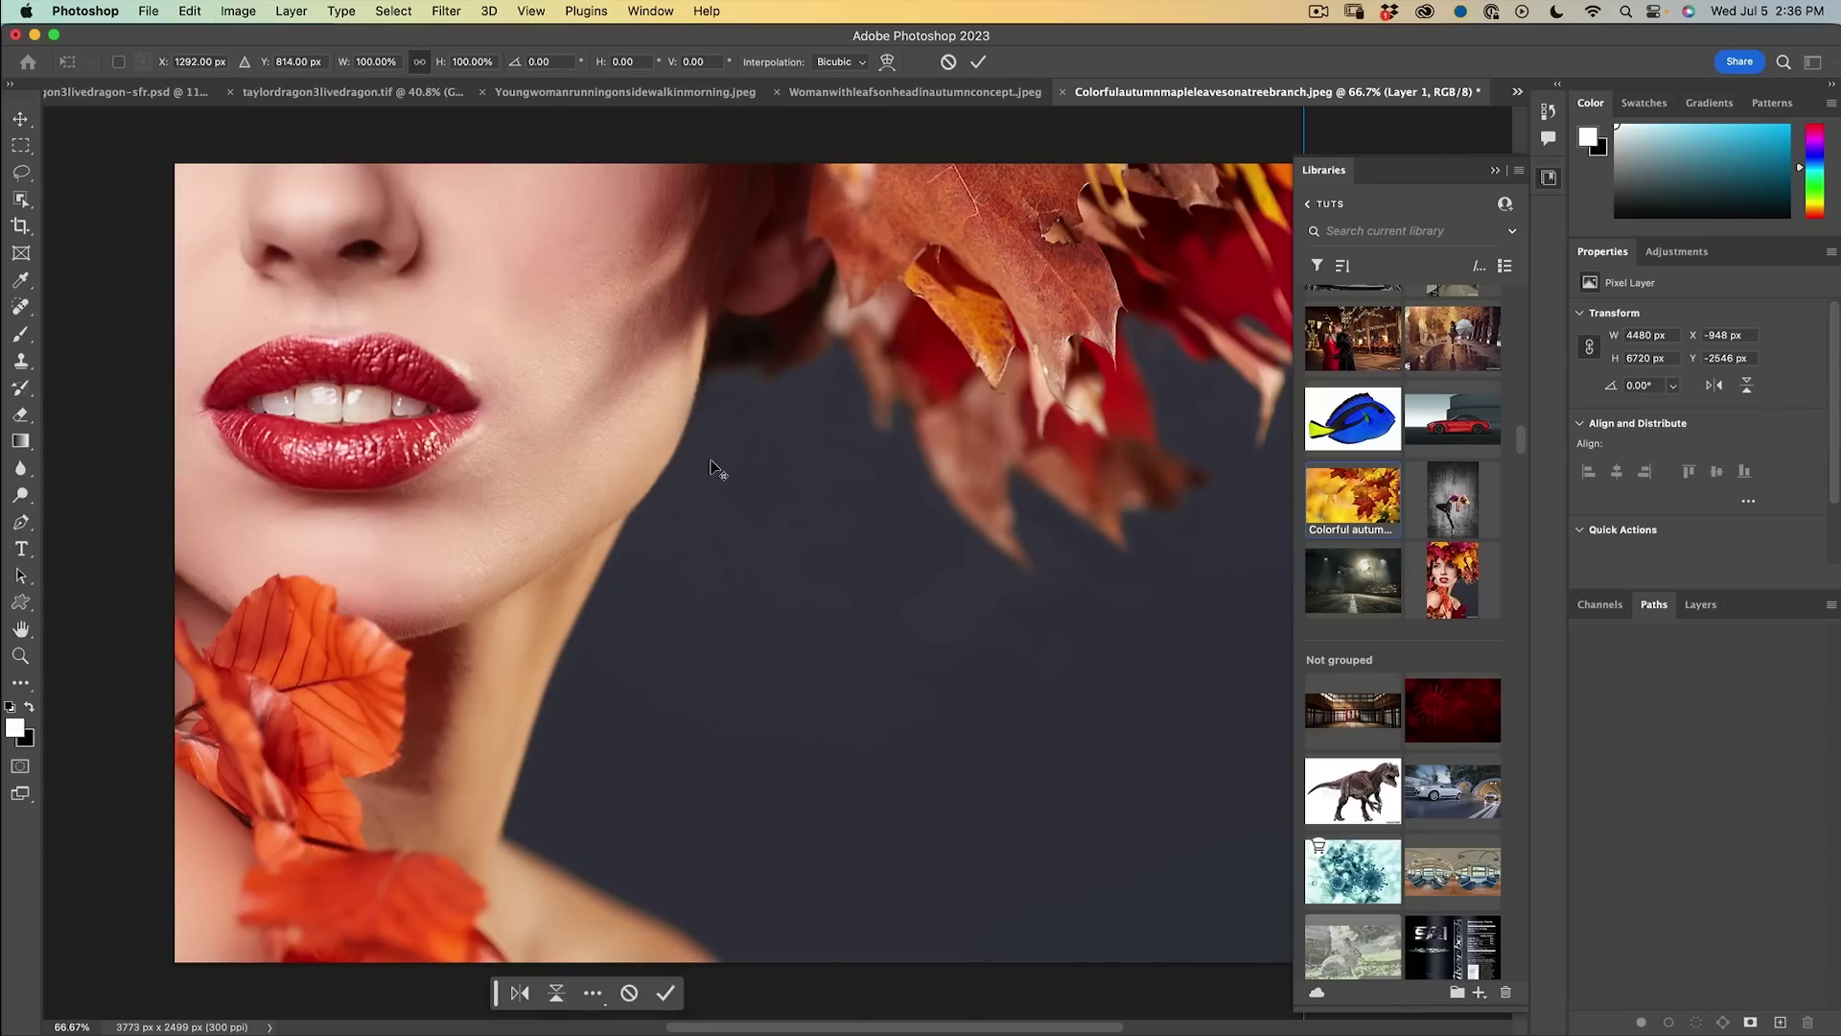
scroll(709, 467, down, 5)
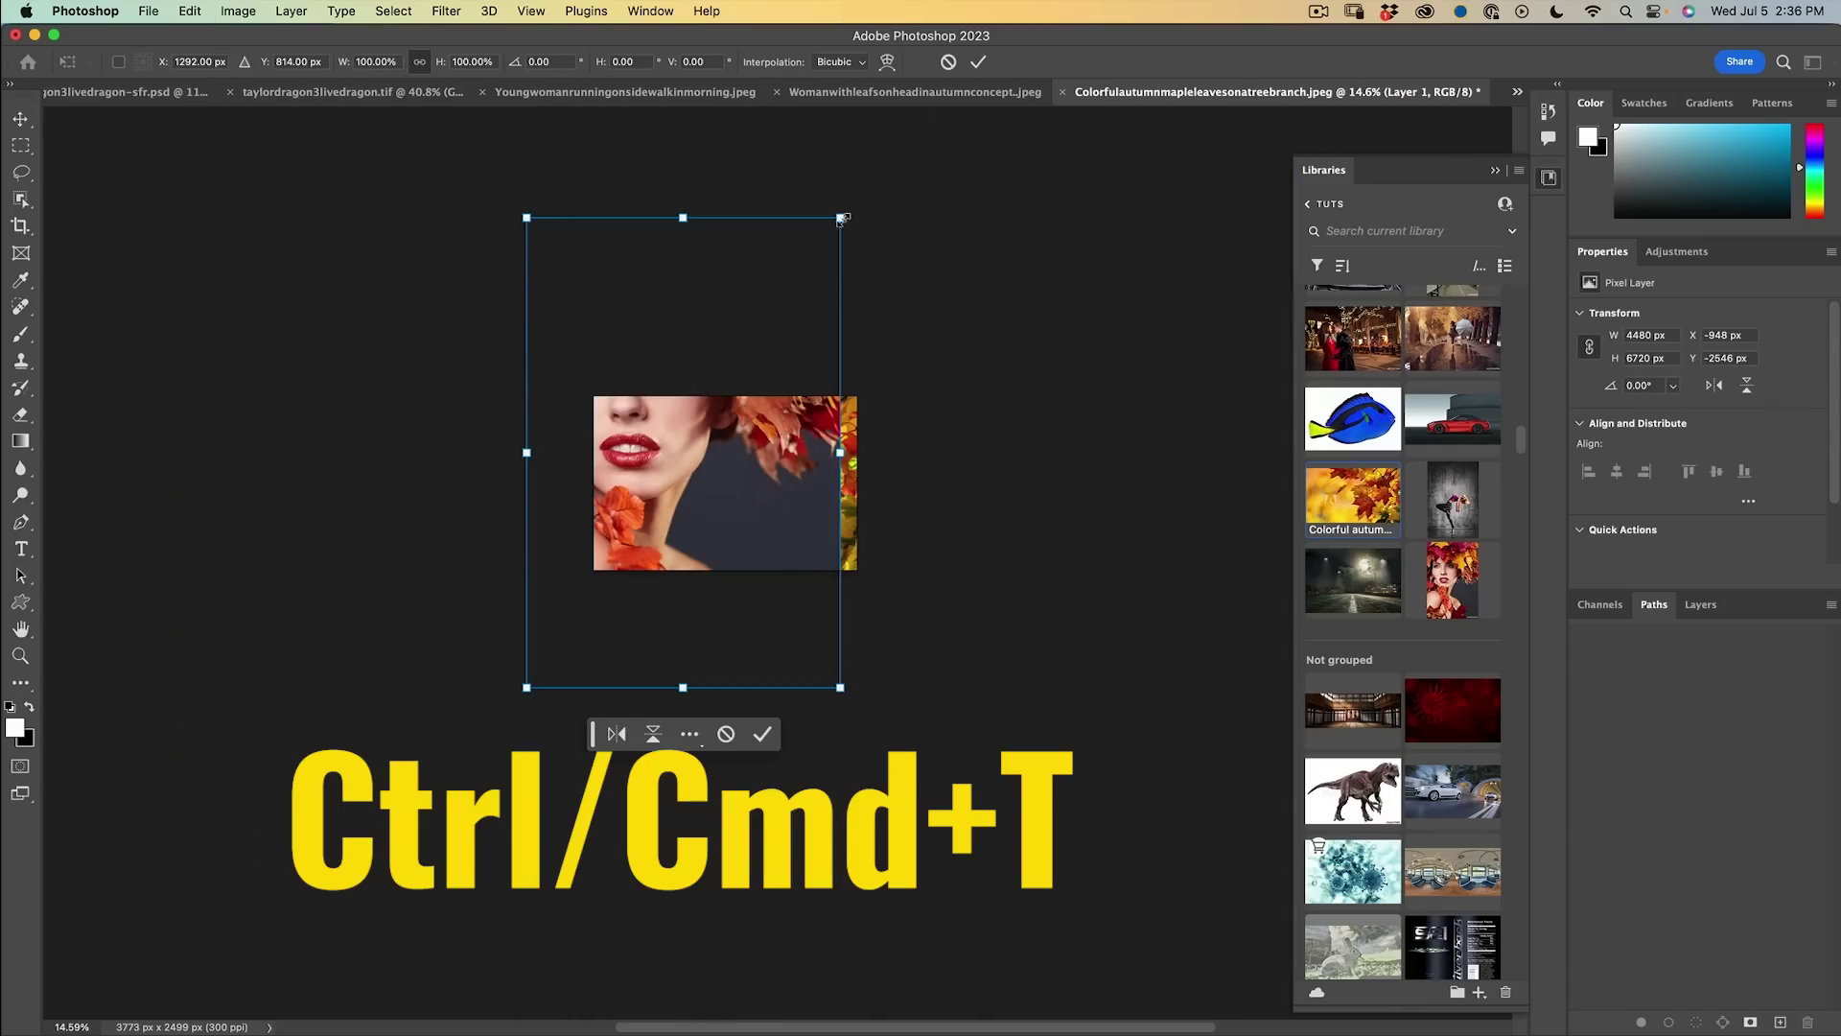
drag(842, 219, 724, 391)
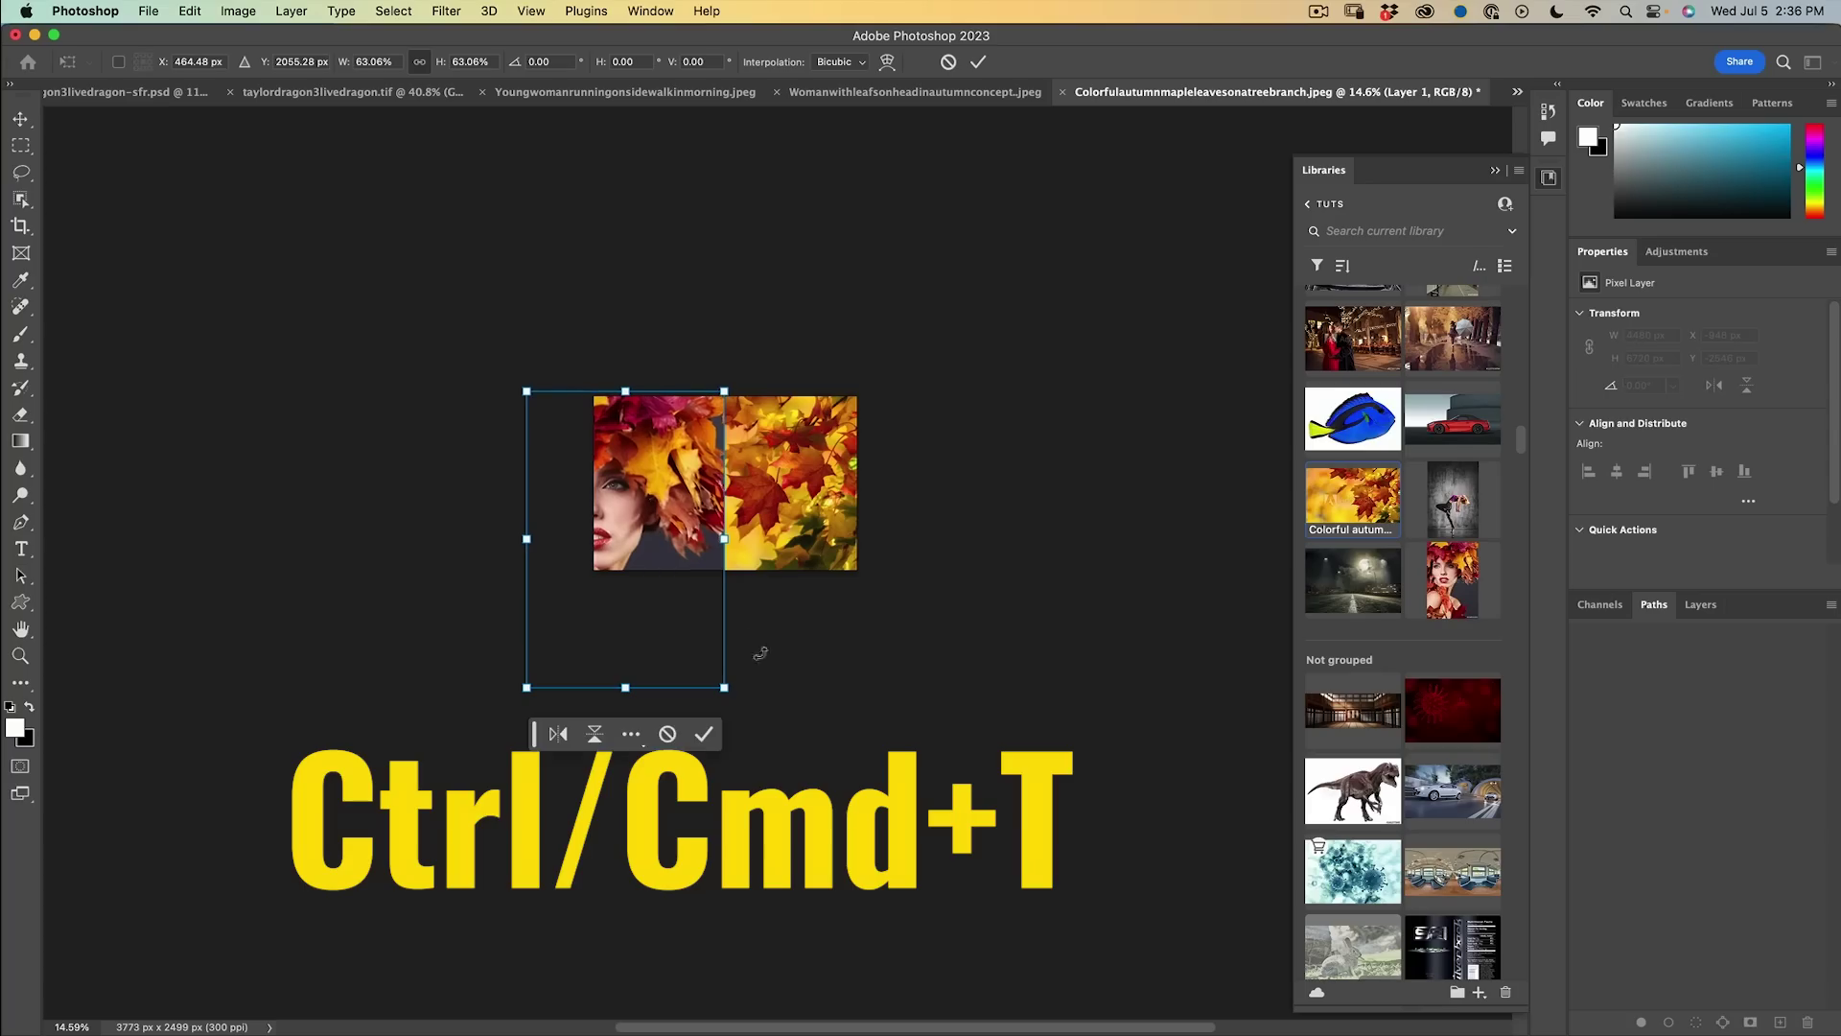
drag(721, 688, 694, 517)
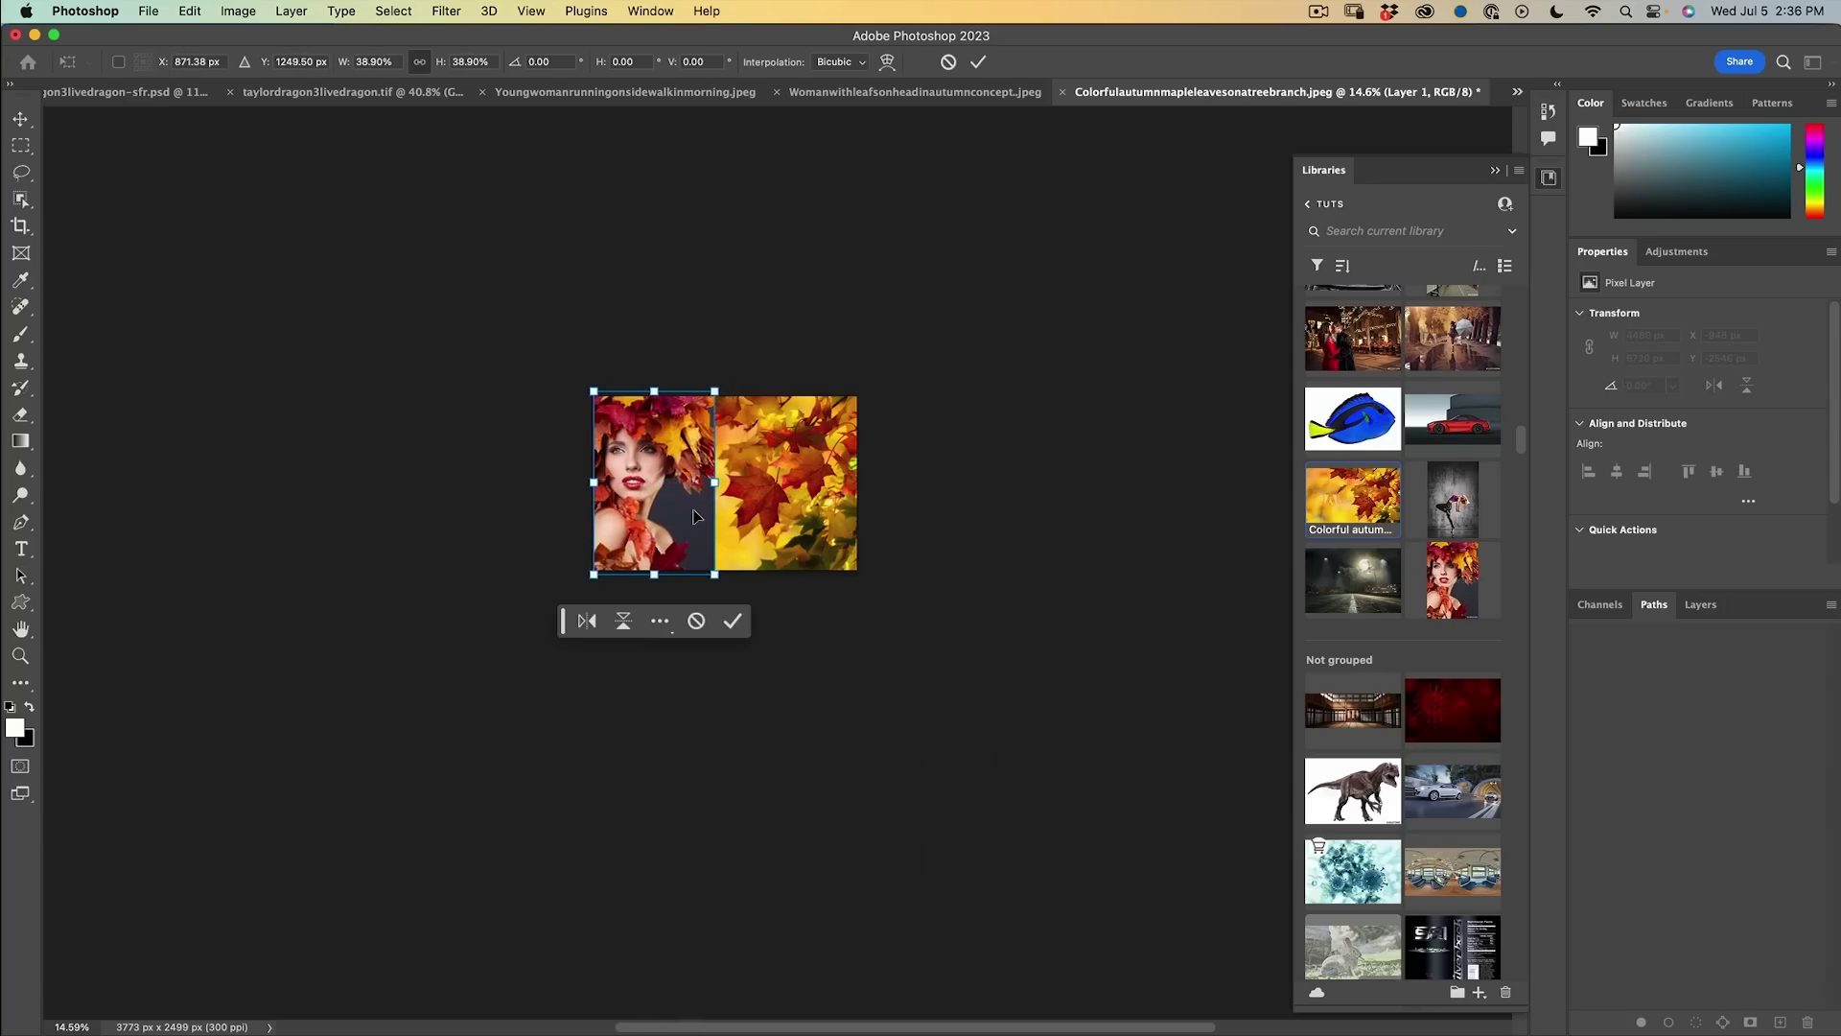
key(Return)
key(super+0)
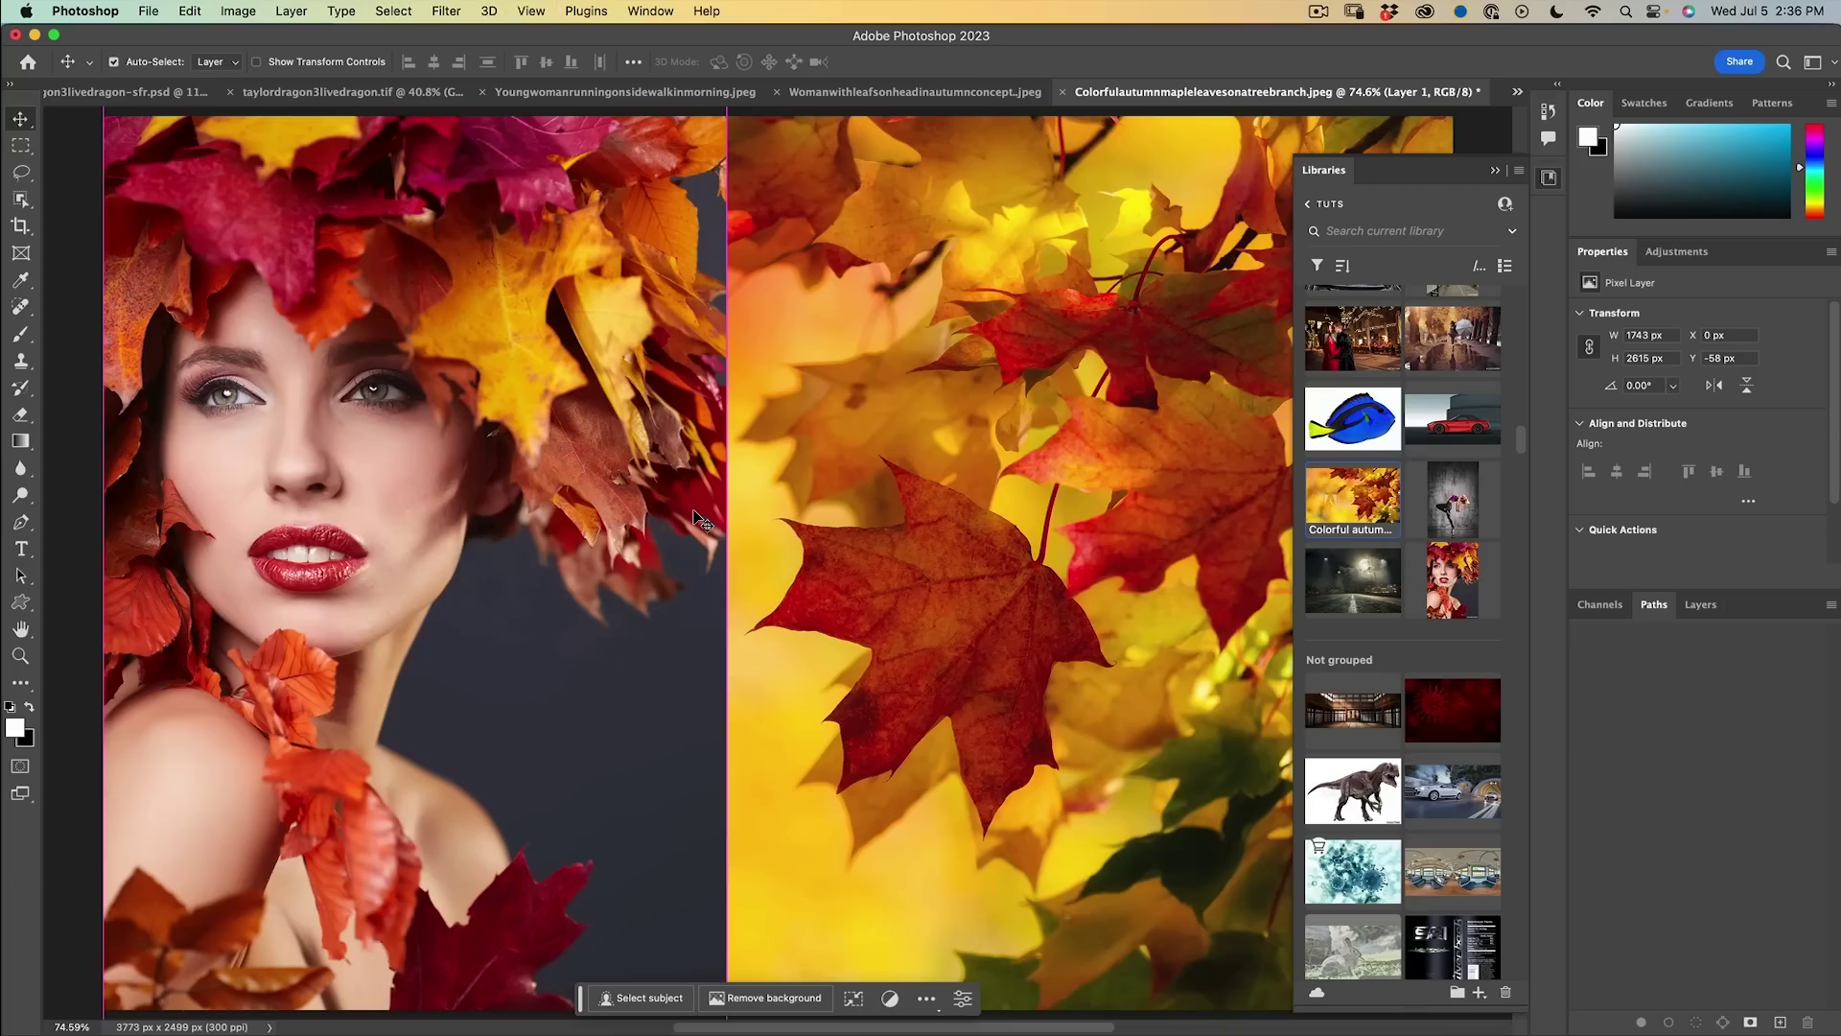
scroll(855, 359, down, 3)
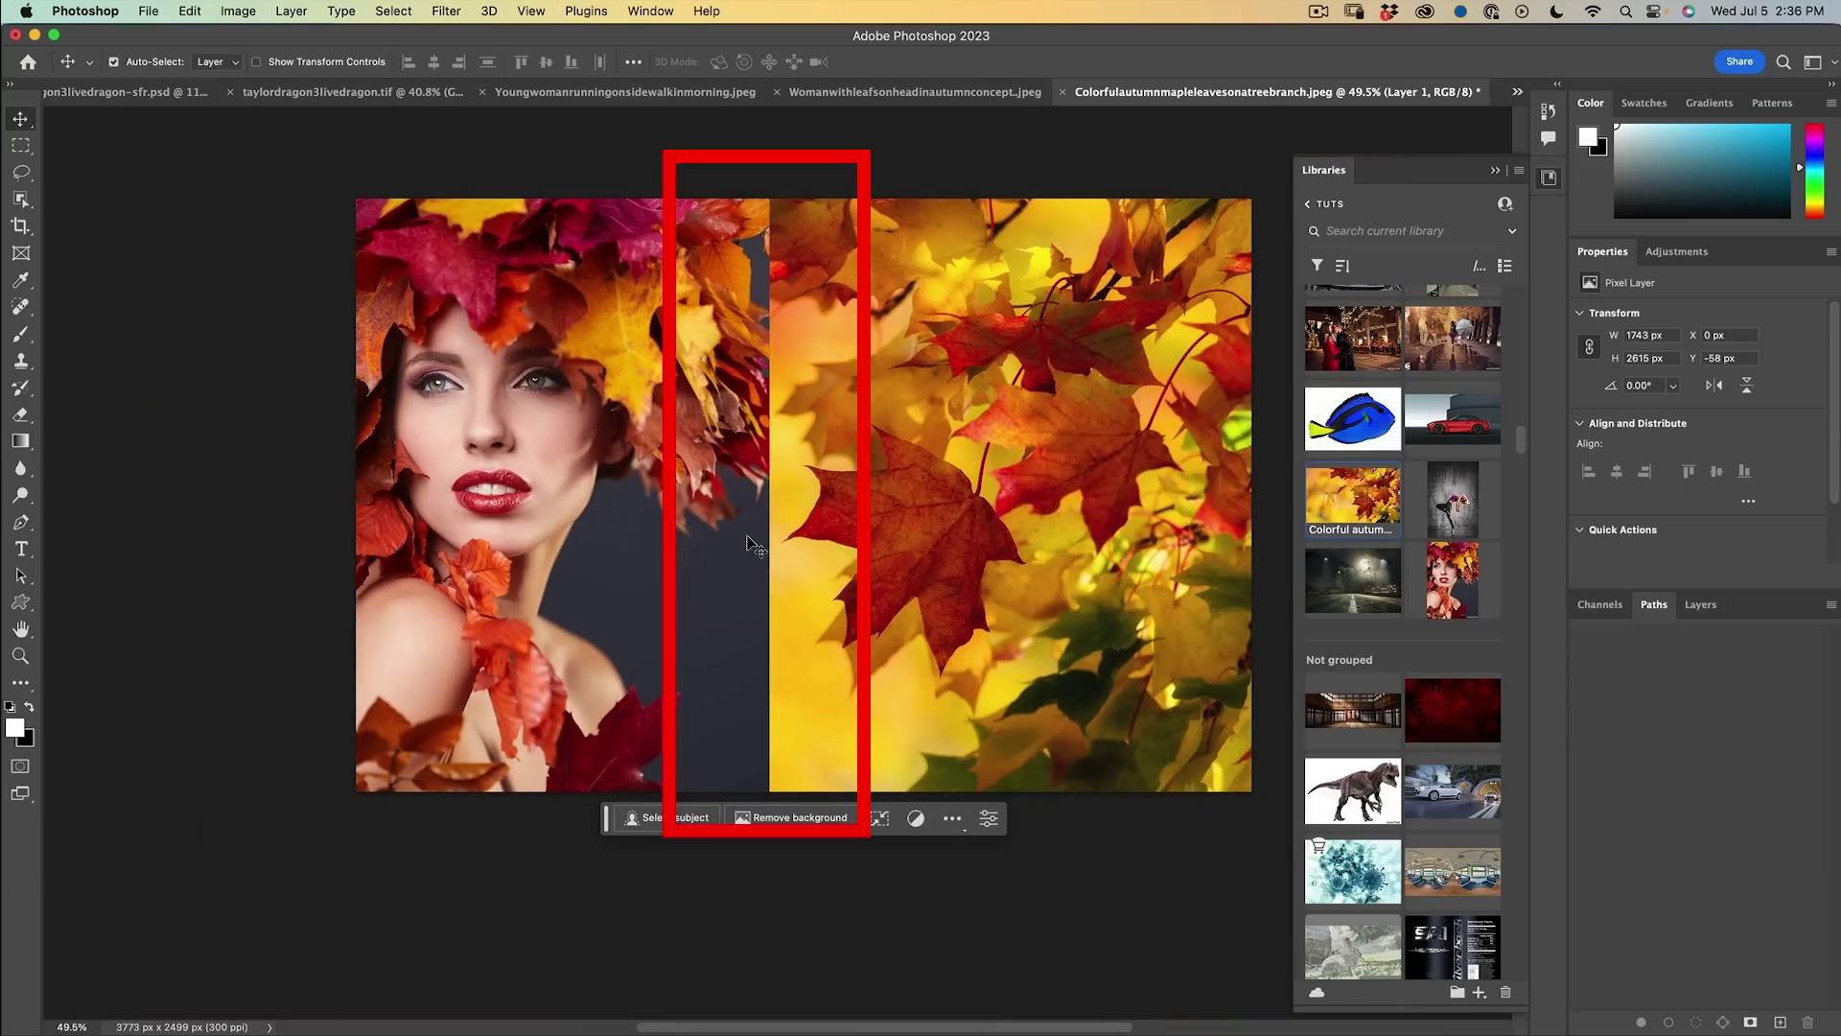
click(1715, 605)
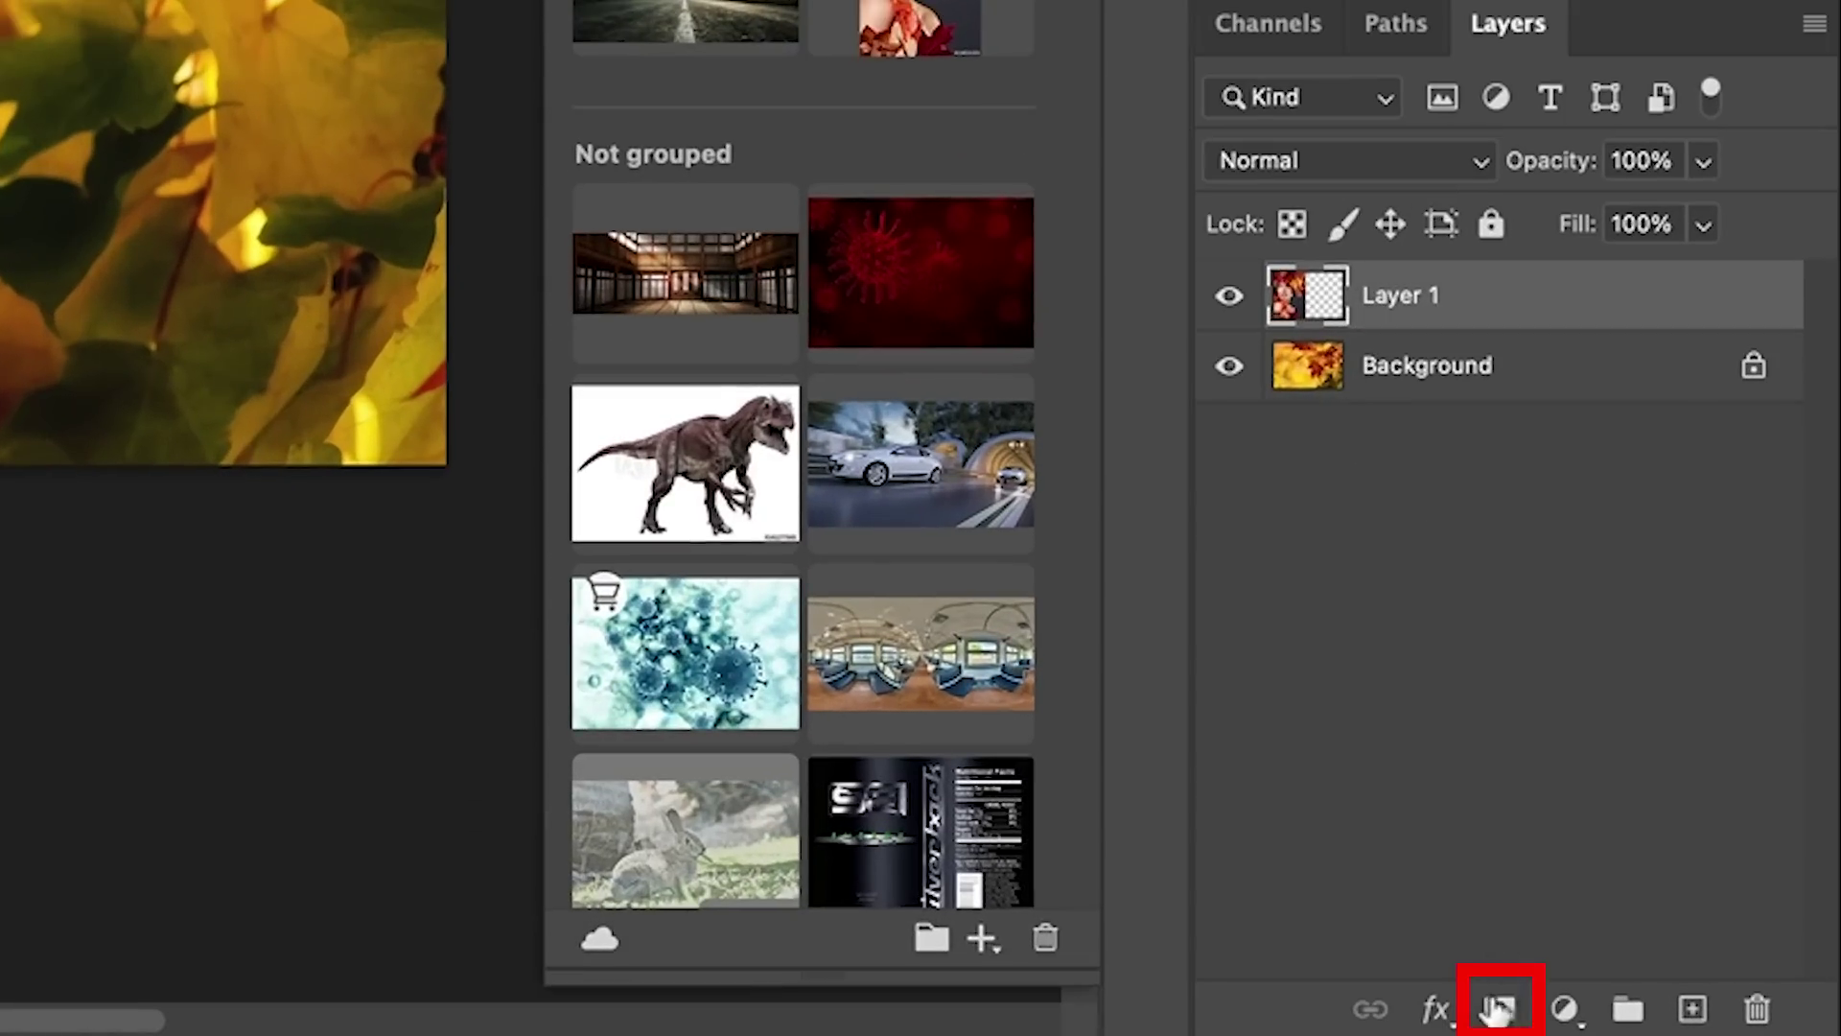
Step: Add a layer mask to the portrait and fade it into the leaves with a black-to-white gradient
click(1498, 1009)
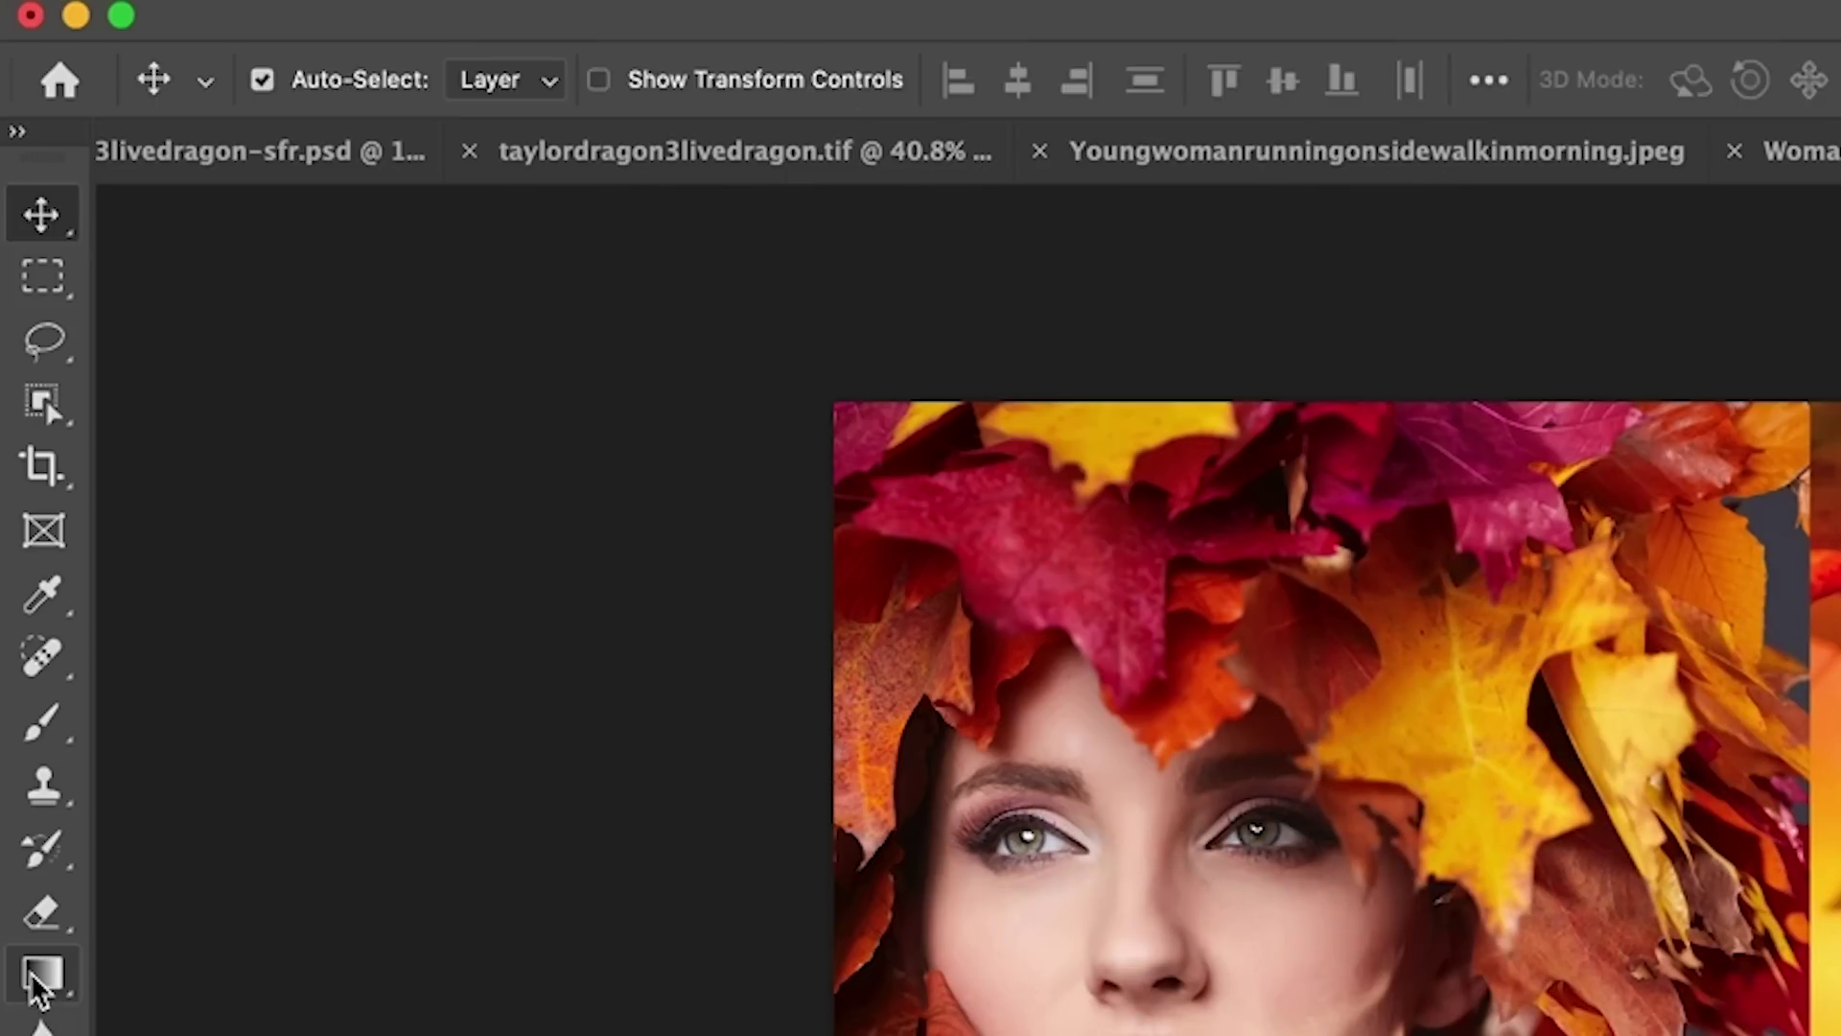
click(43, 977)
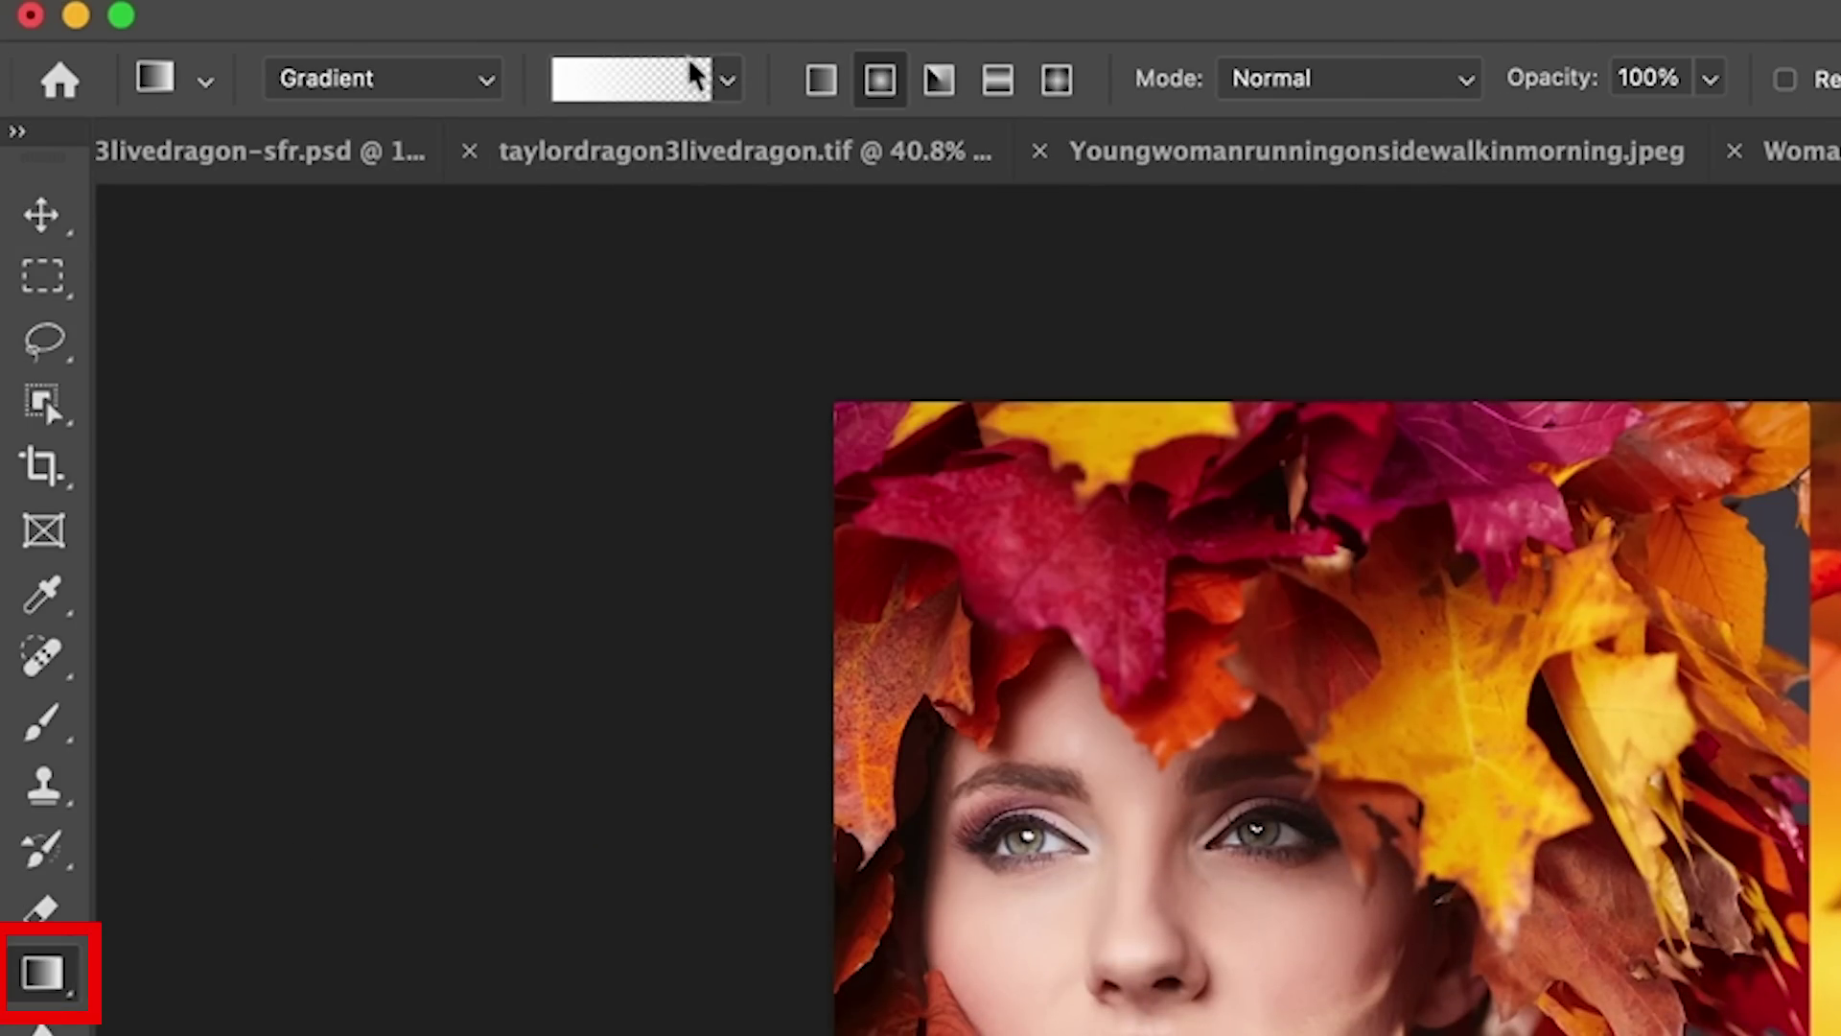
click(728, 81)
click(405, 175)
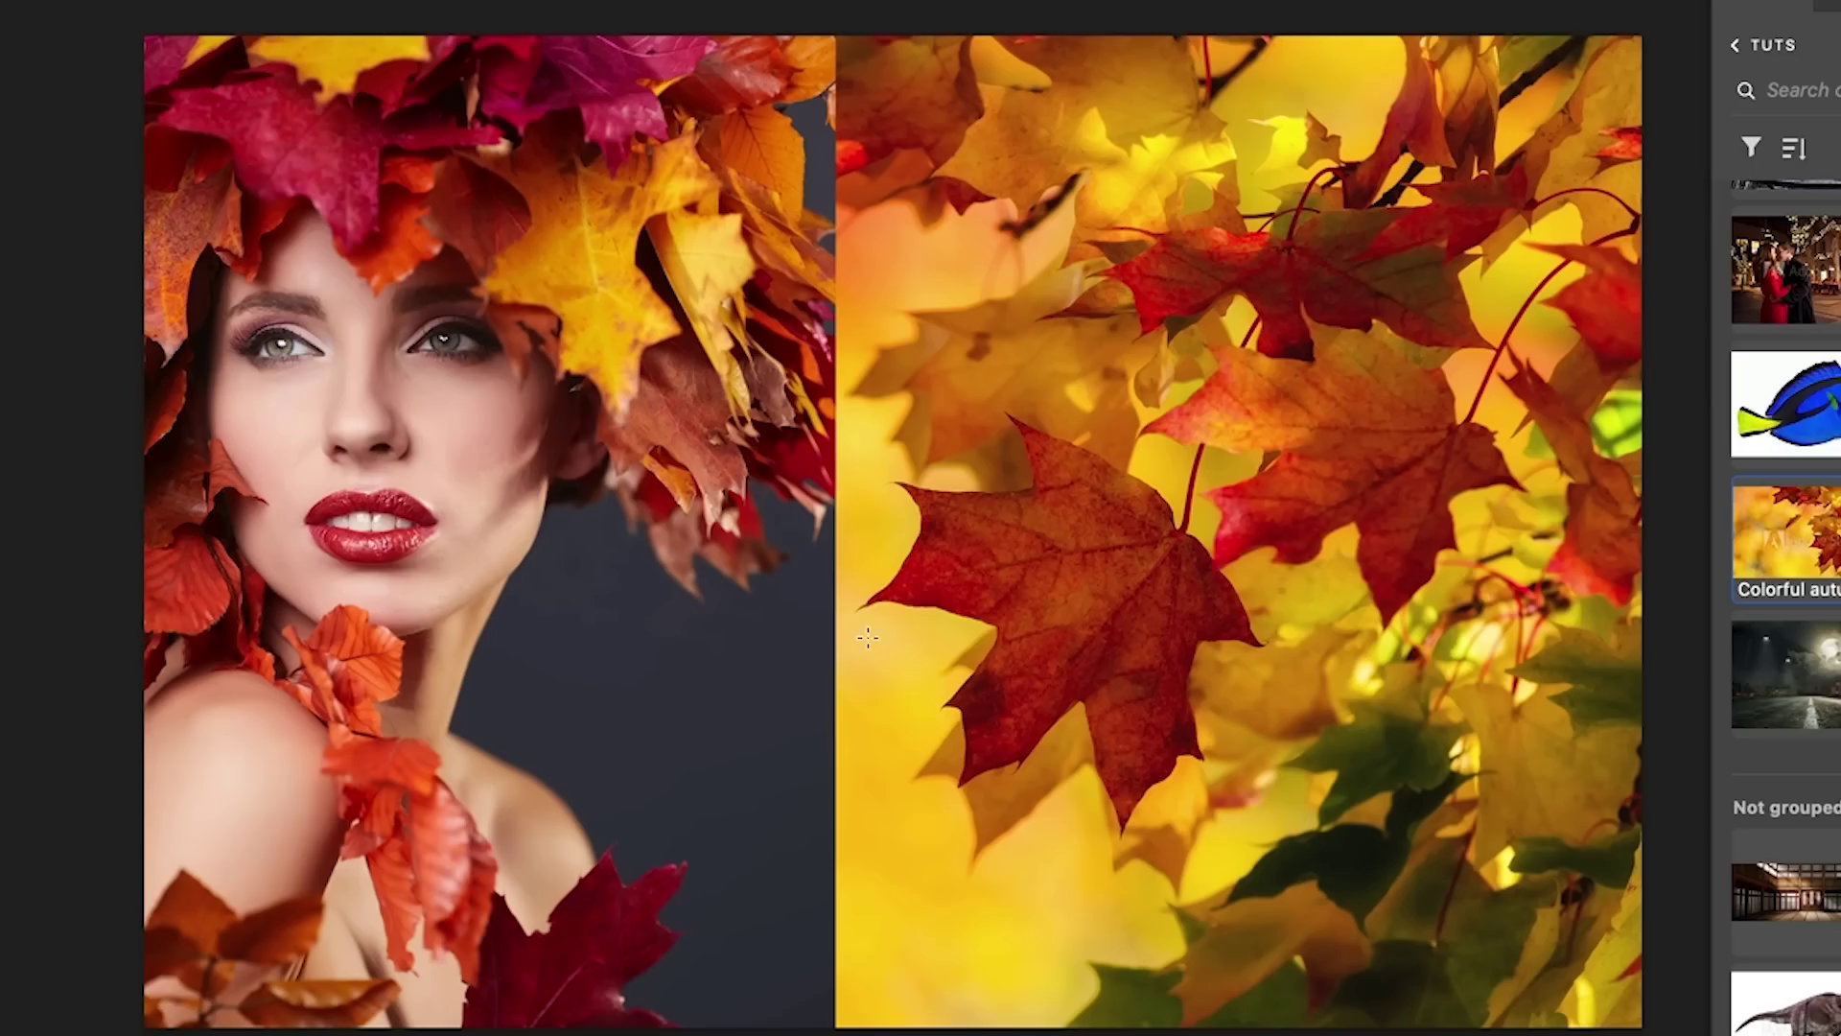
drag(821, 636, 212, 555)
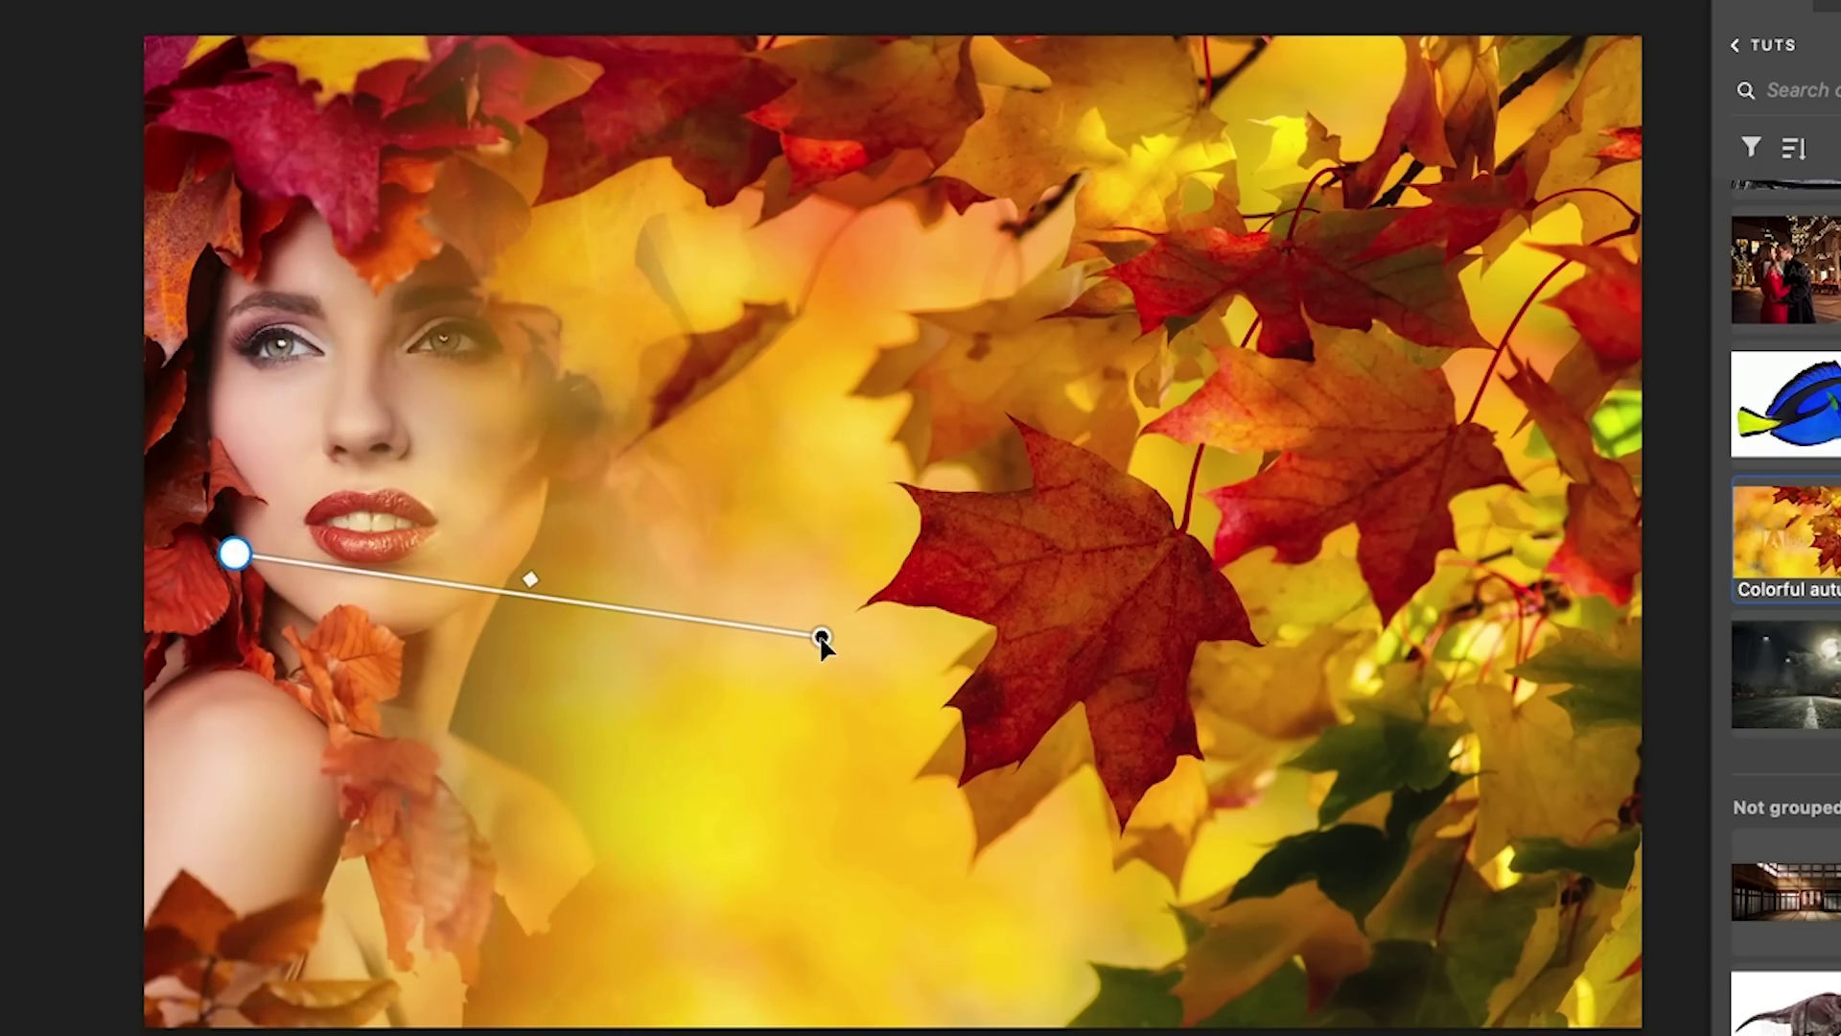
Step: Refine the fade, moving its end point toward the lips and adjusting its midpoint
mouse_move(822, 638)
mouse_down()
mouse_move(436, 579)
mouse_move(1113, 658)
mouse_move(818, 621)
mouse_move(817, 604)
mouse_up()
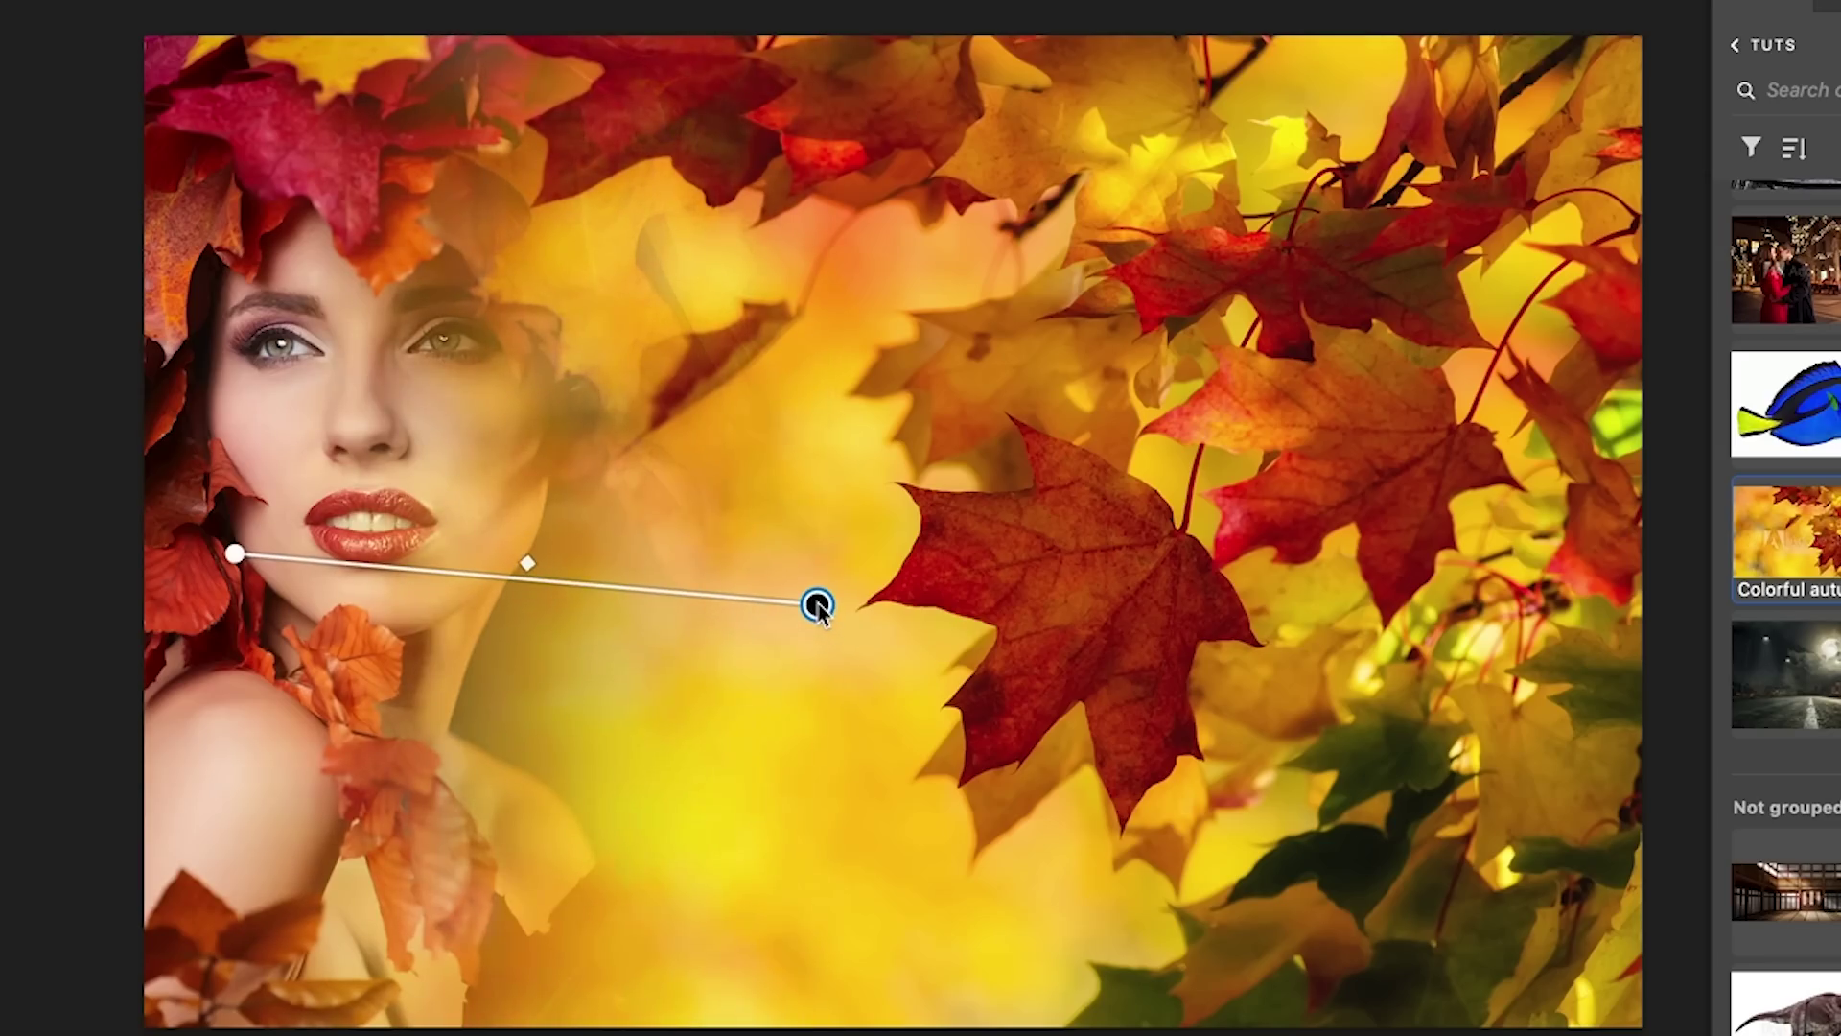
mouse_move(535, 564)
mouse_down()
mouse_move(686, 576)
mouse_move(399, 547)
mouse_move(508, 564)
mouse_up()
key(v)
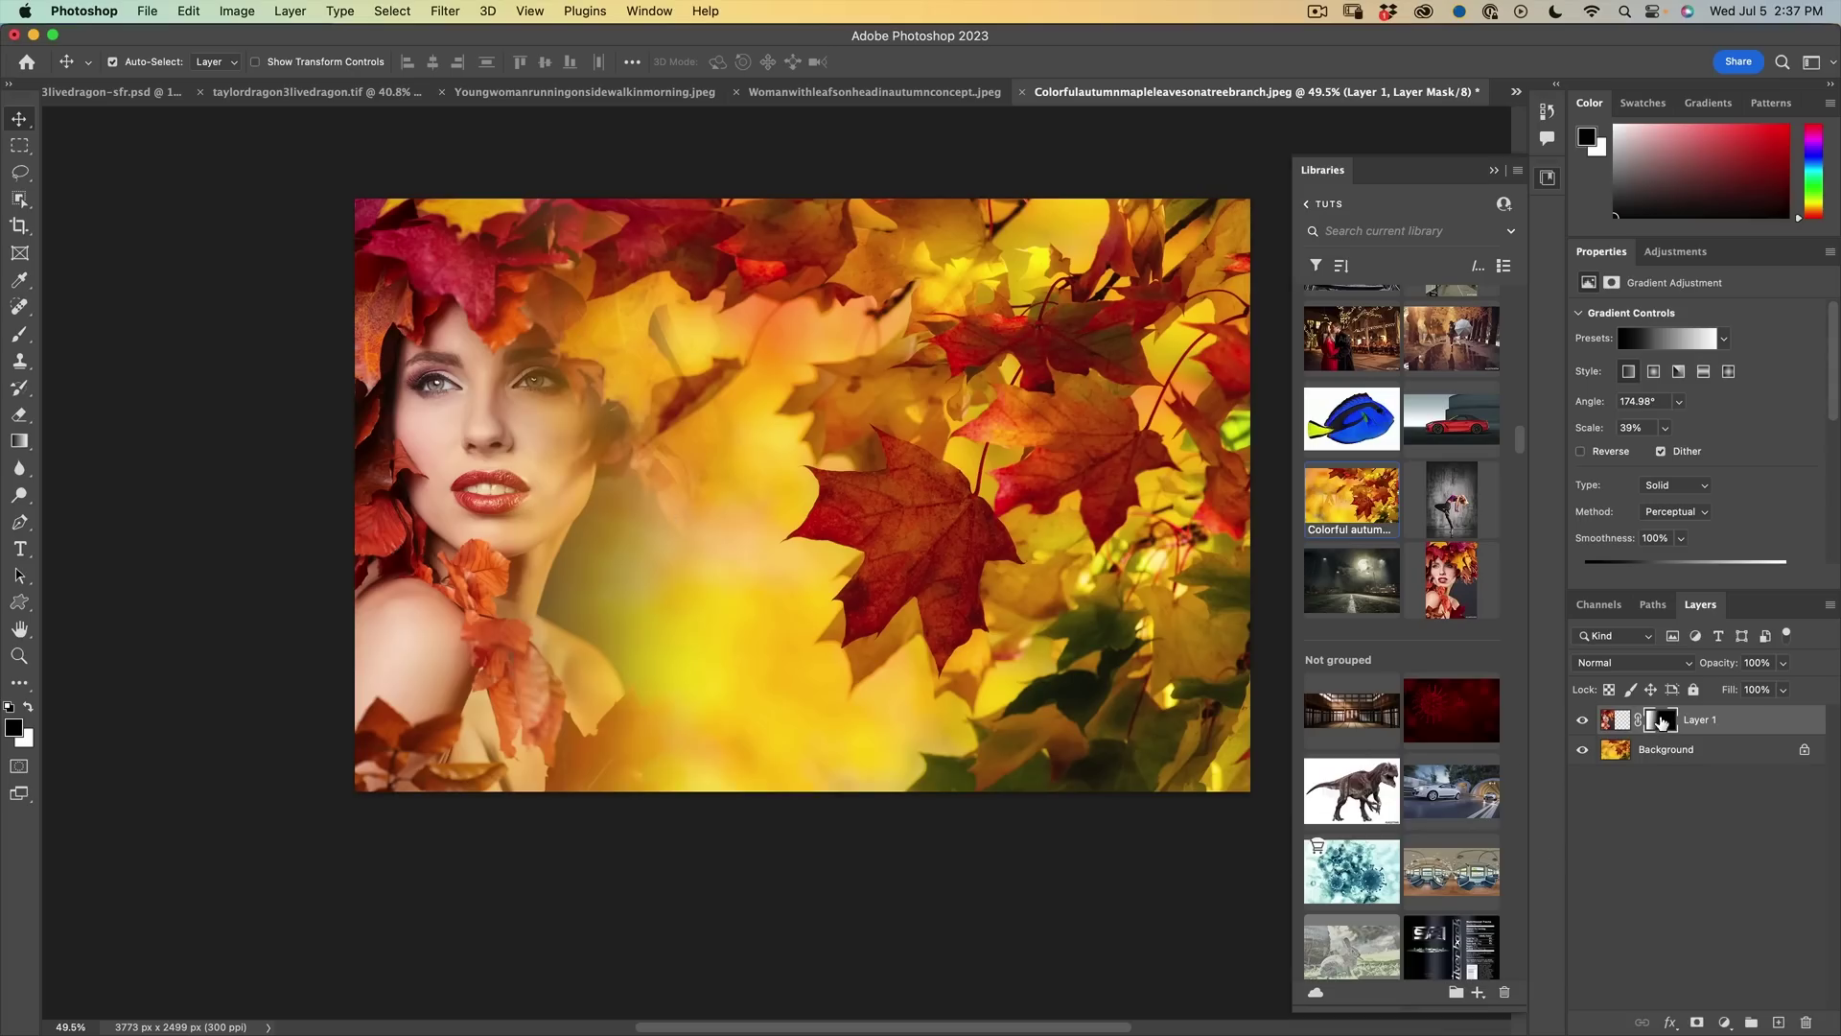
click(1661, 722)
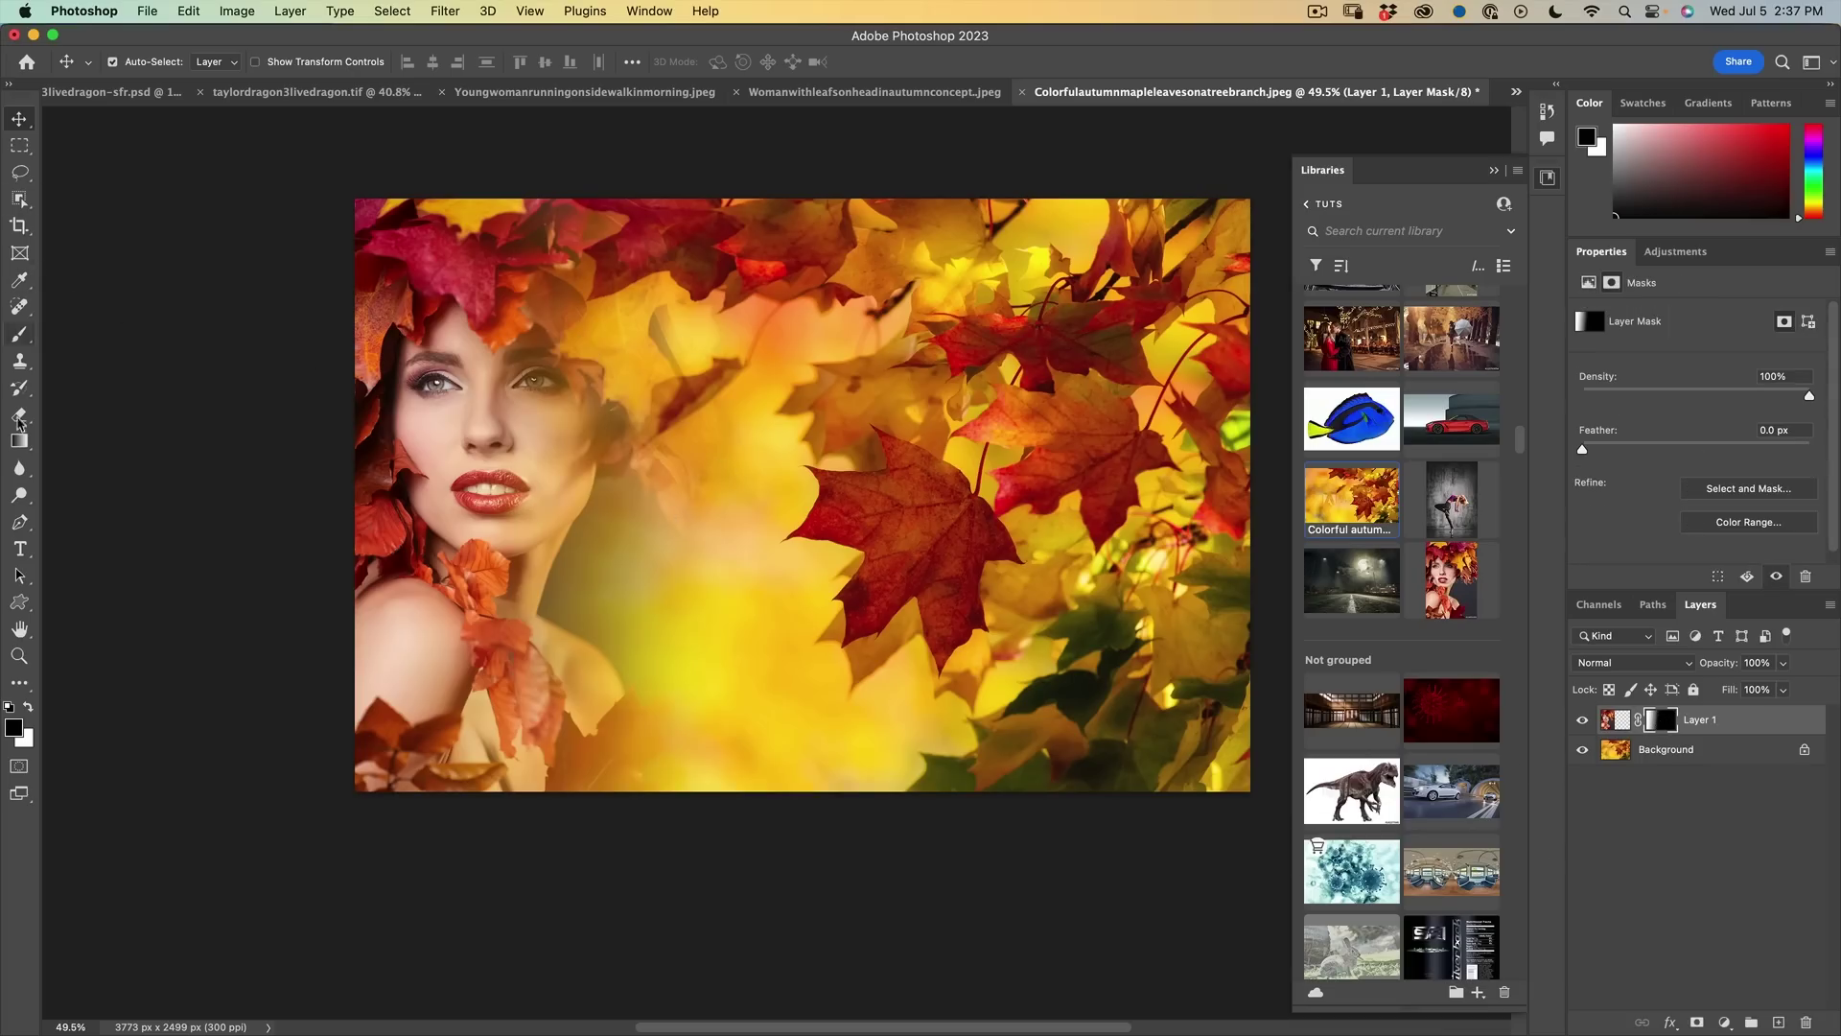
click(20, 441)
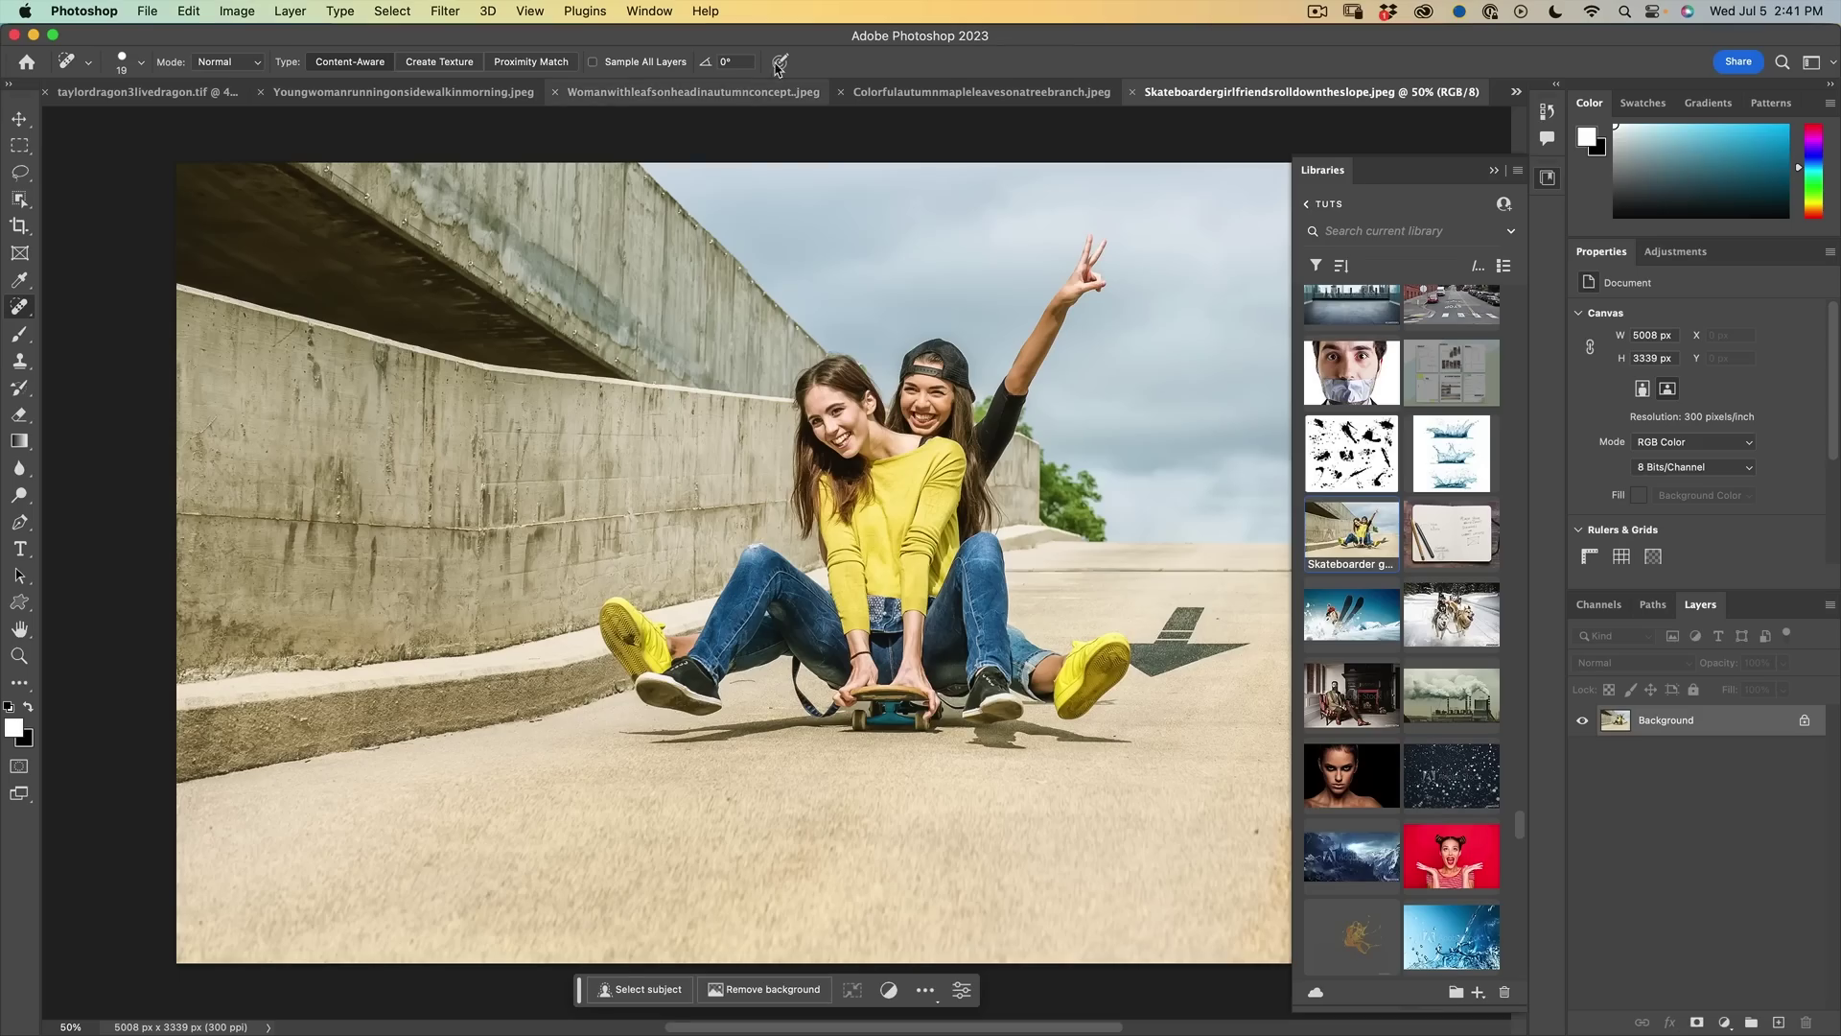
Step: Add a new empty layer above the background and switch to the Remove Tool
click(19, 122)
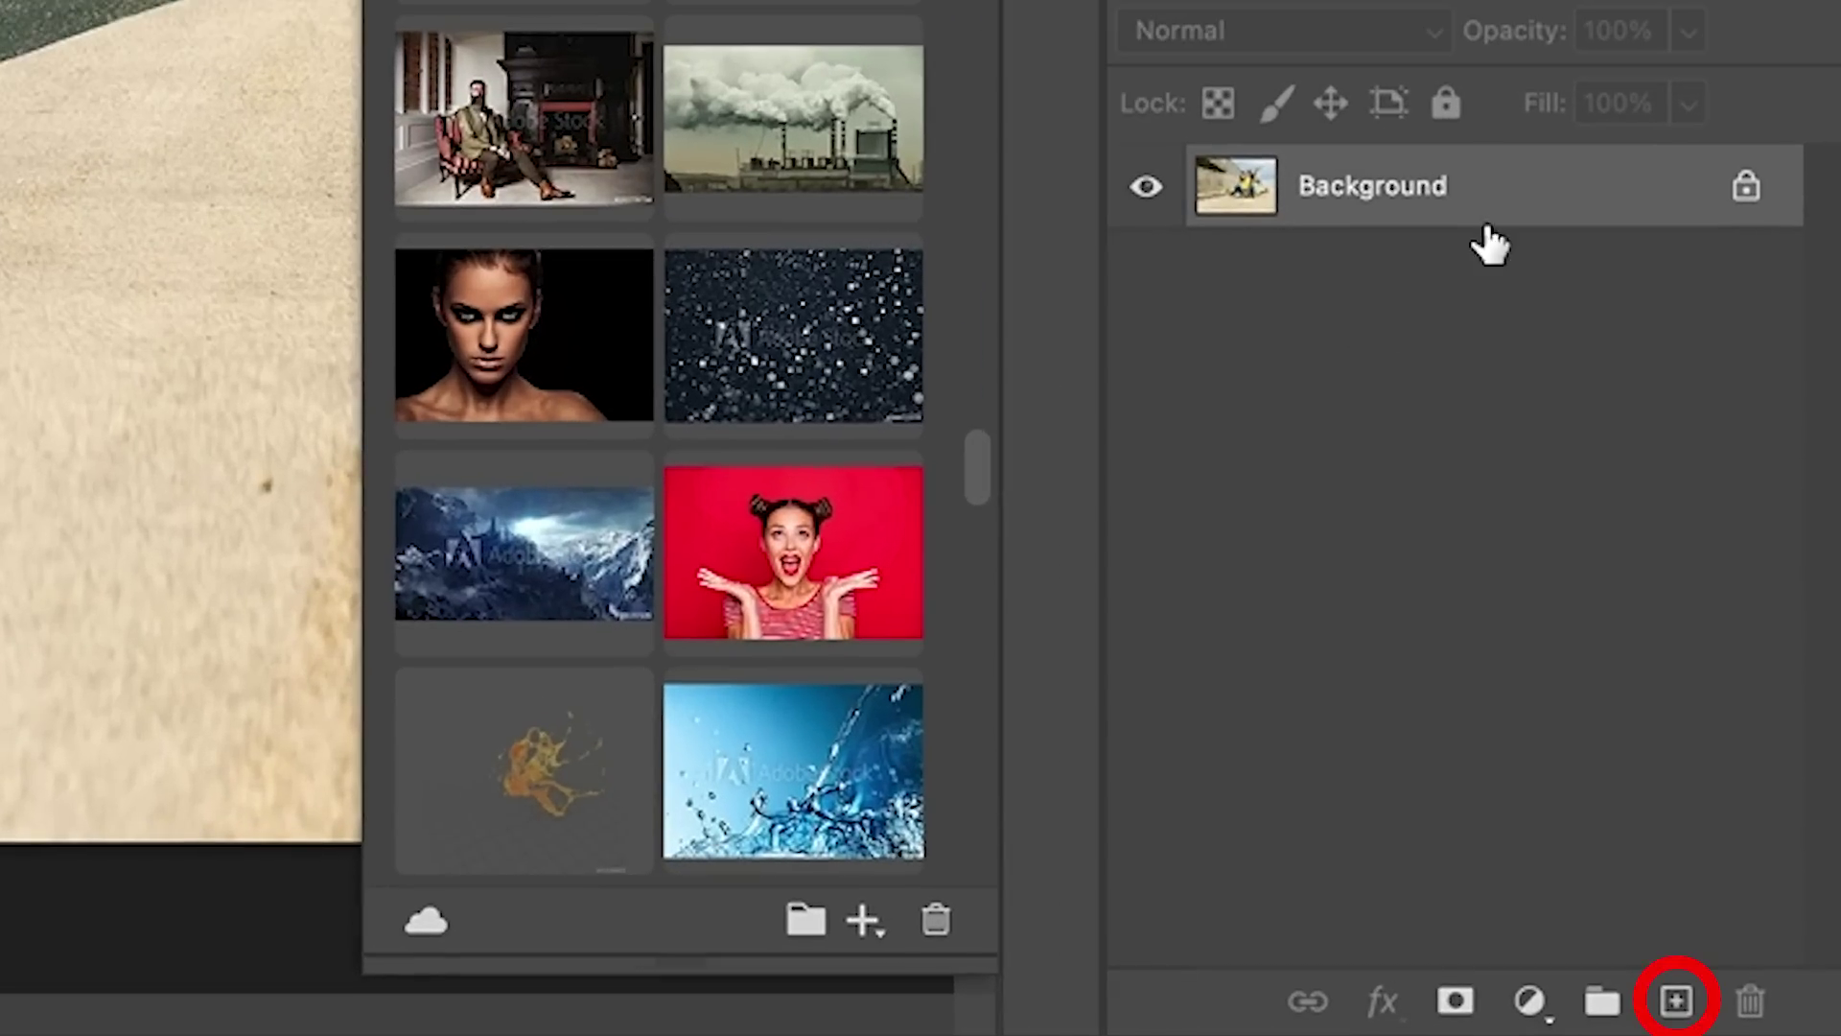
click(1676, 1002)
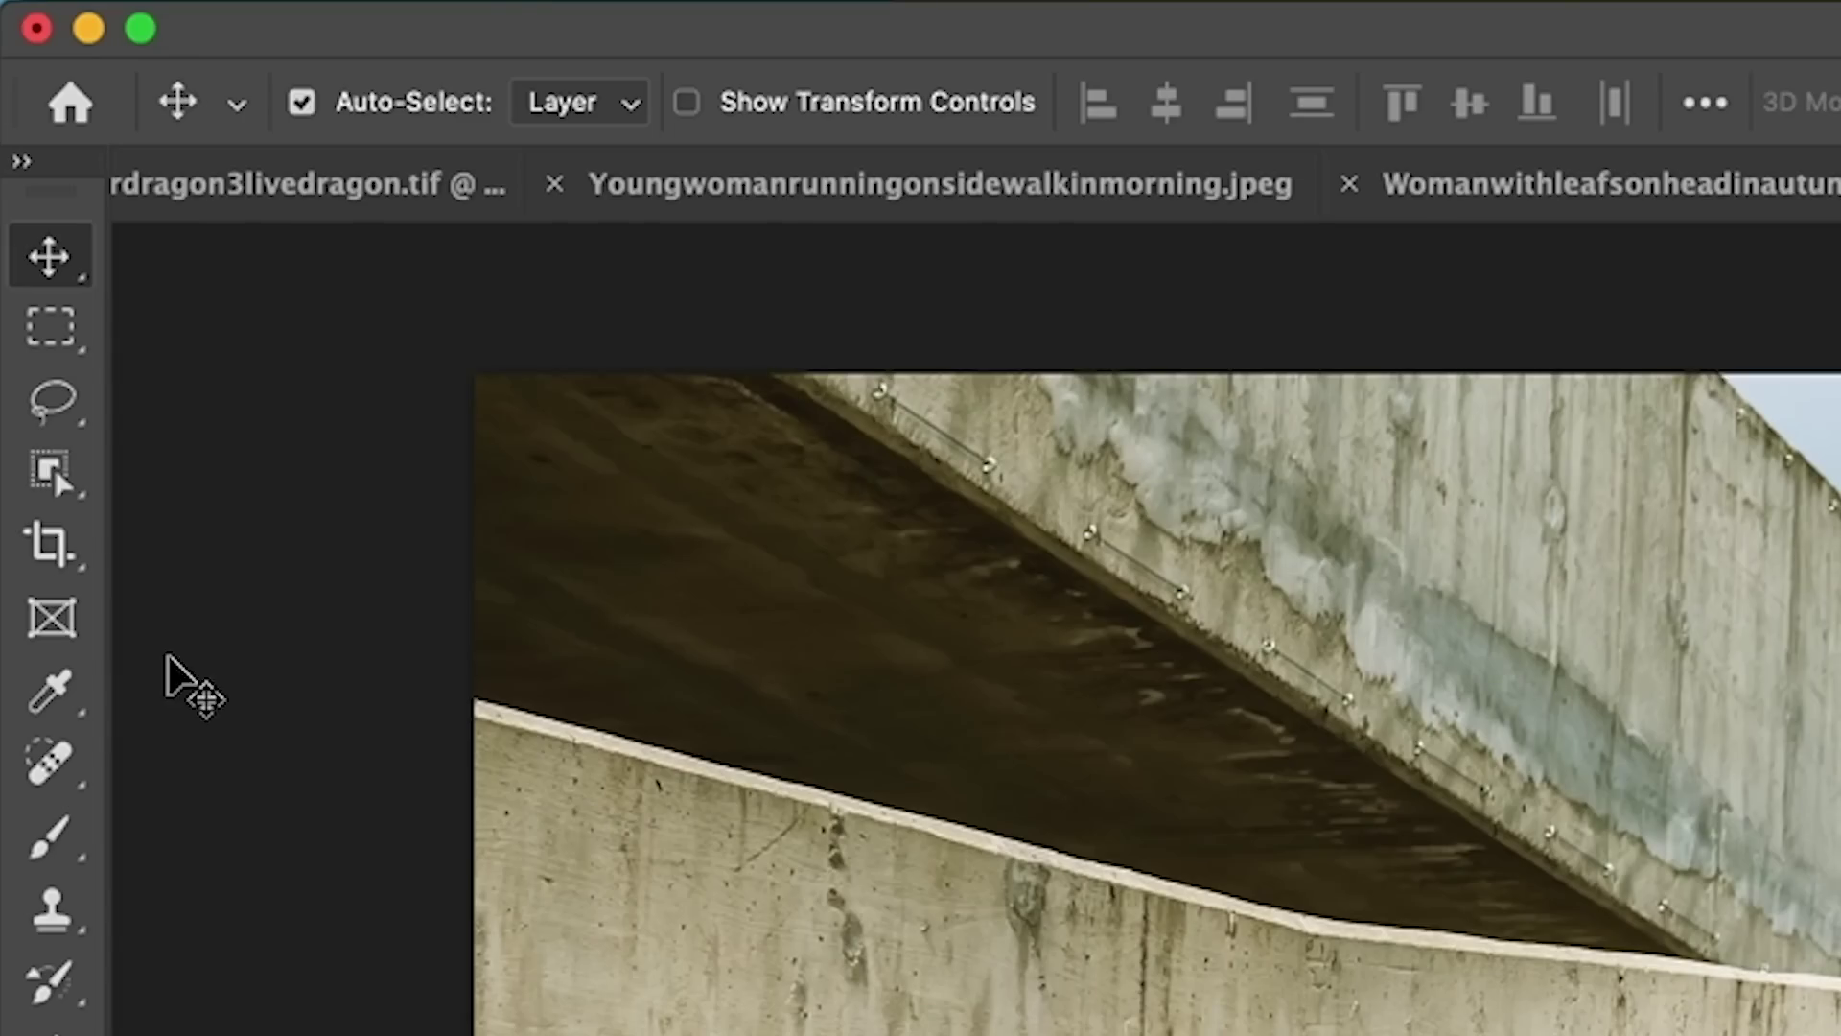
click(50, 761)
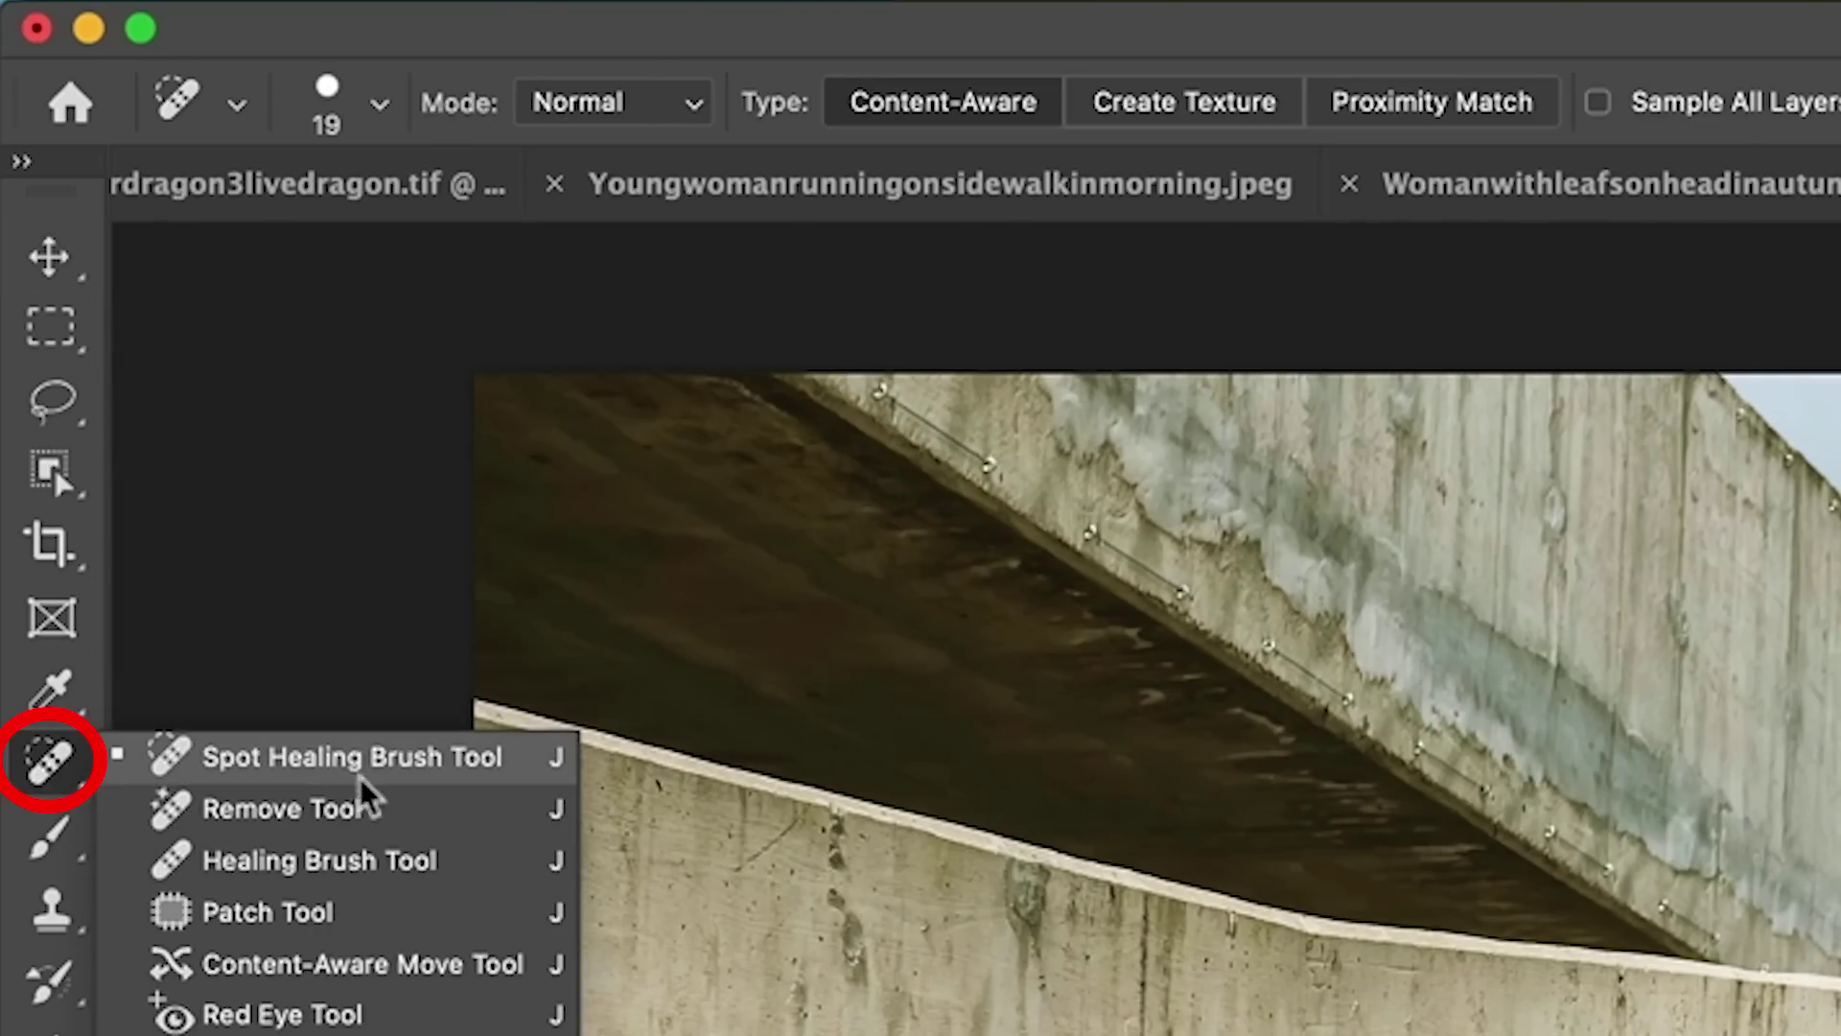
click(367, 808)
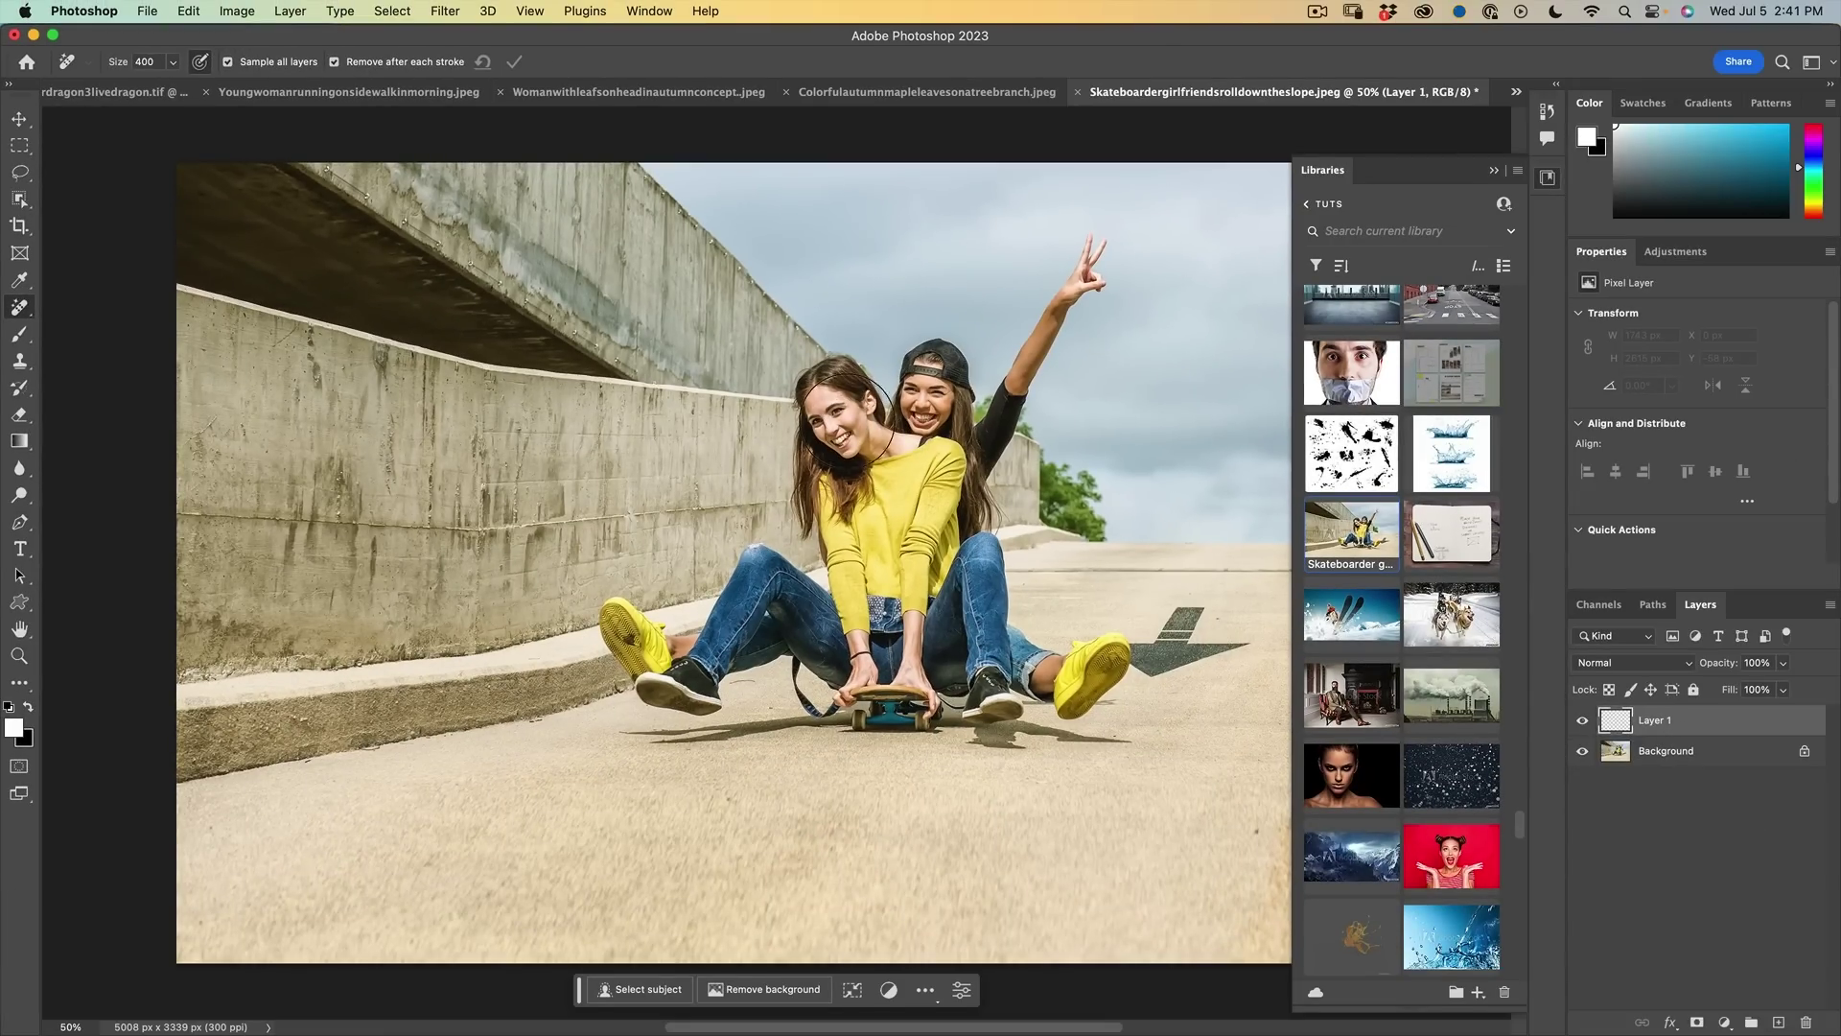
Step: Paint out both girls, the arrow road marking, and the wall's base and kerb
mouse_move(856, 426)
mouse_down()
mouse_move(935, 422)
mouse_move(1072, 286)
mouse_move(942, 590)
mouse_move(861, 510)
mouse_move(888, 614)
mouse_move(748, 613)
mouse_move(708, 641)
mouse_move(631, 645)
mouse_move(1066, 674)
mouse_move(1026, 677)
mouse_move(1159, 641)
mouse_move(1223, 648)
mouse_up()
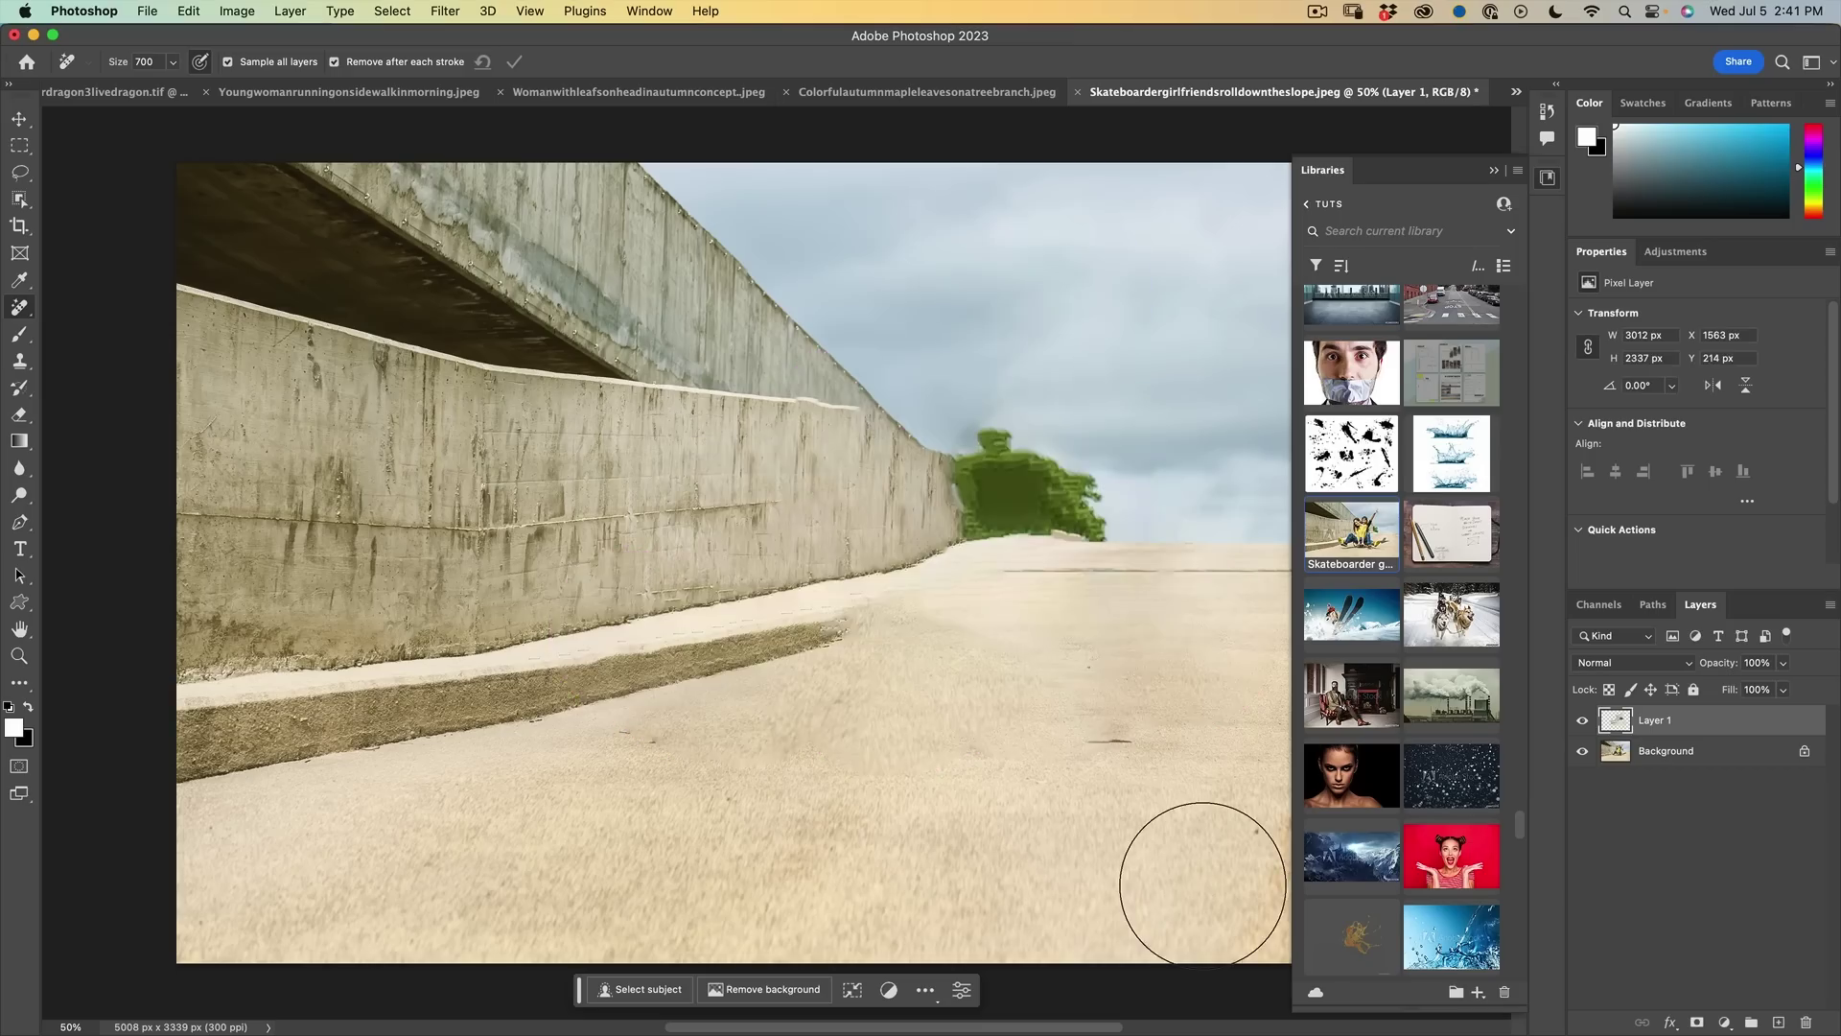
drag(1091, 506, 1008, 470)
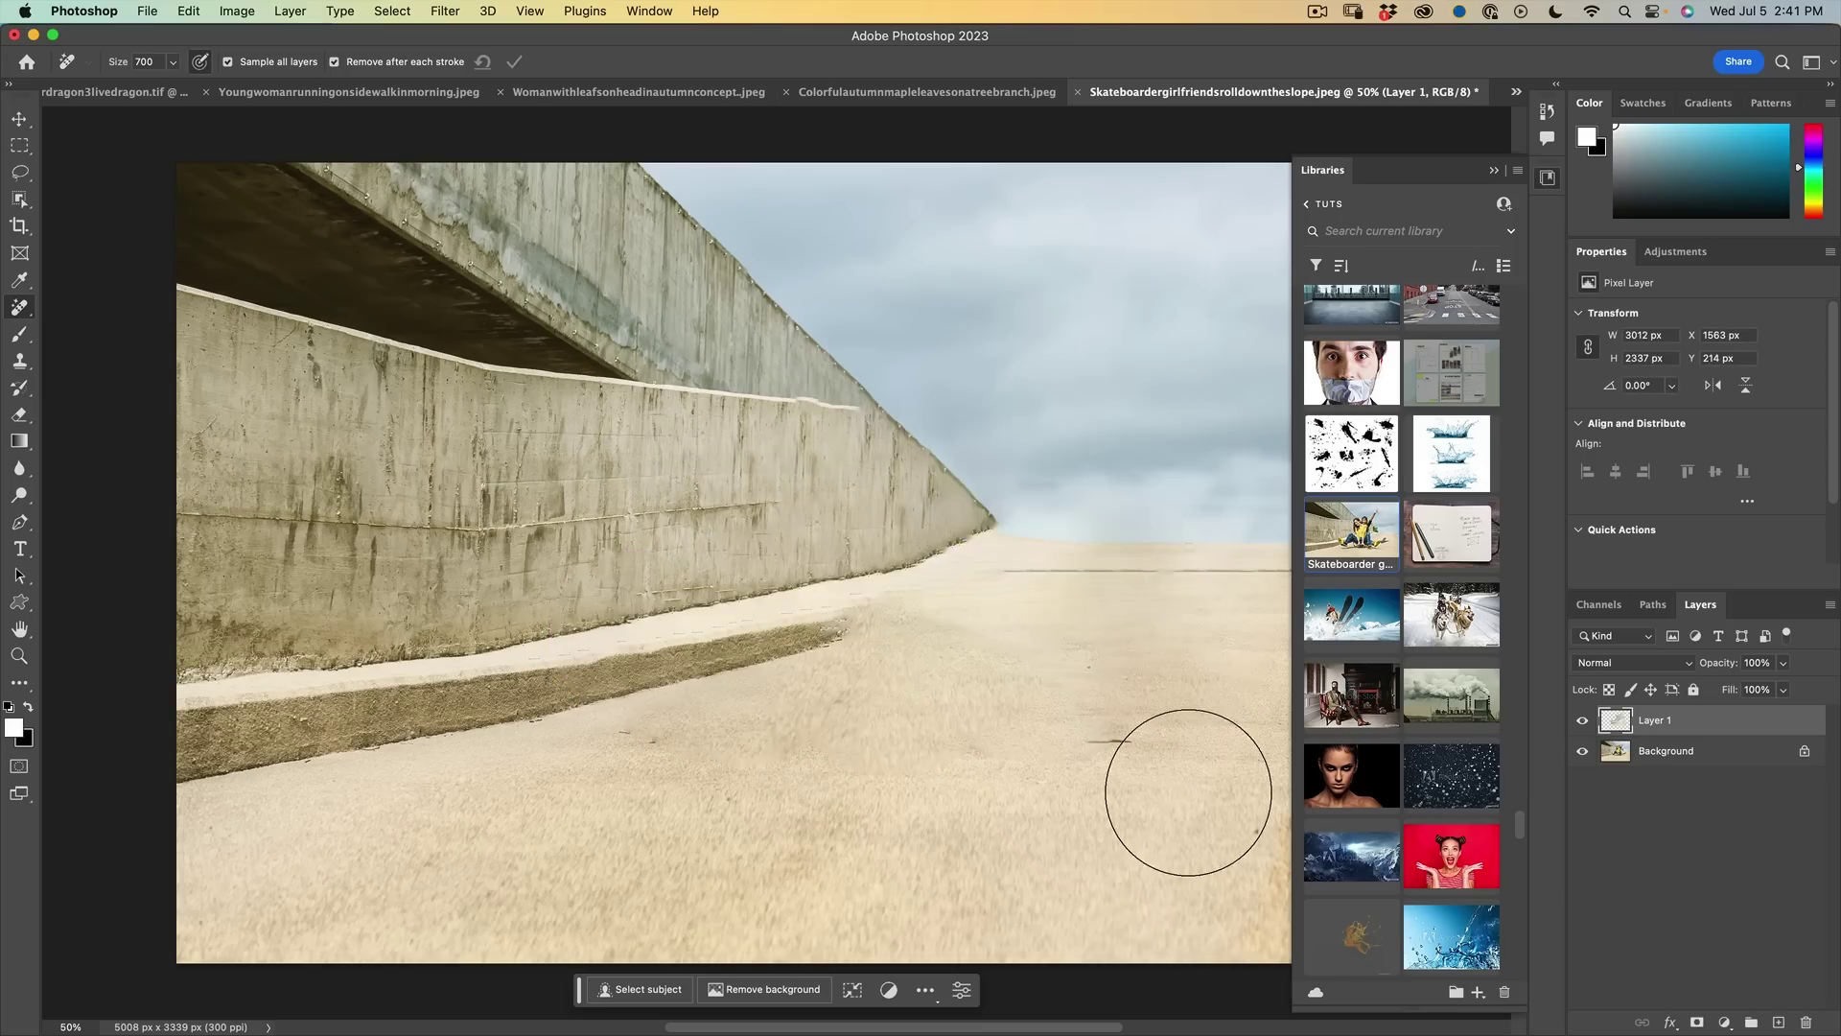
drag(854, 624, 1031, 580)
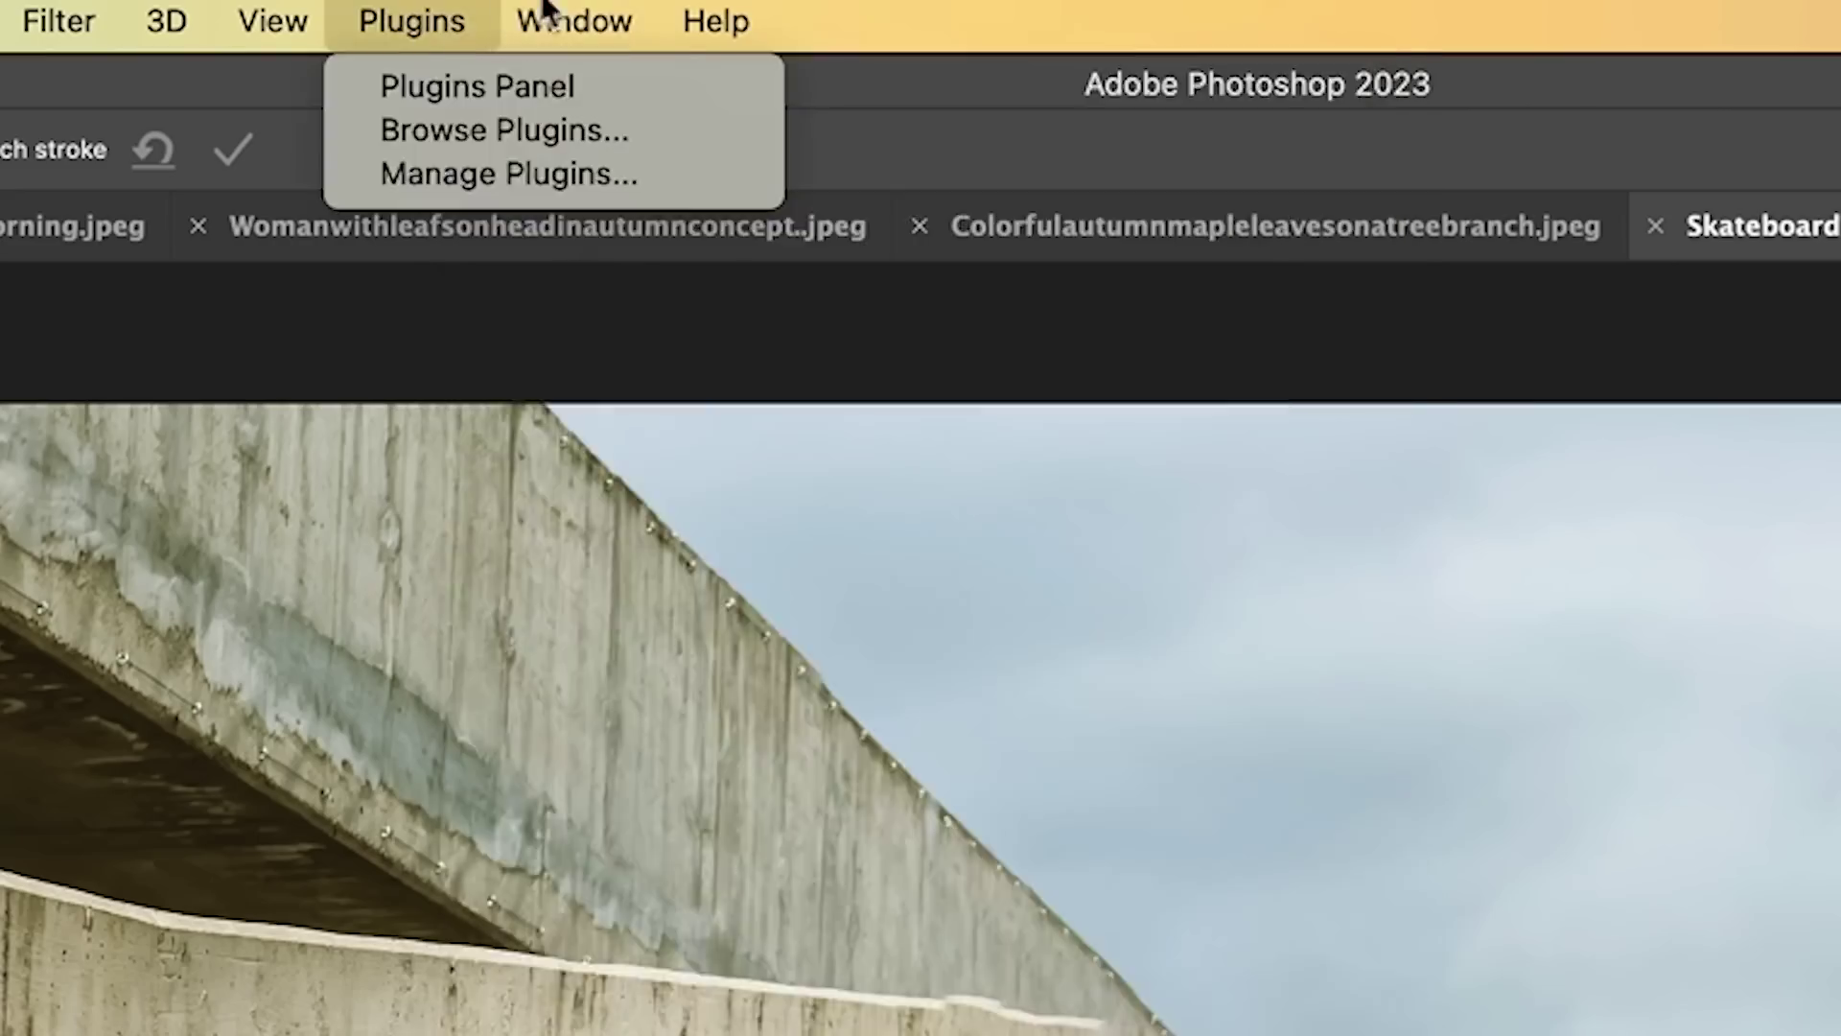
Step: Select the two girls with Select subject from the contextual taskbar
mouse_move(614, 10)
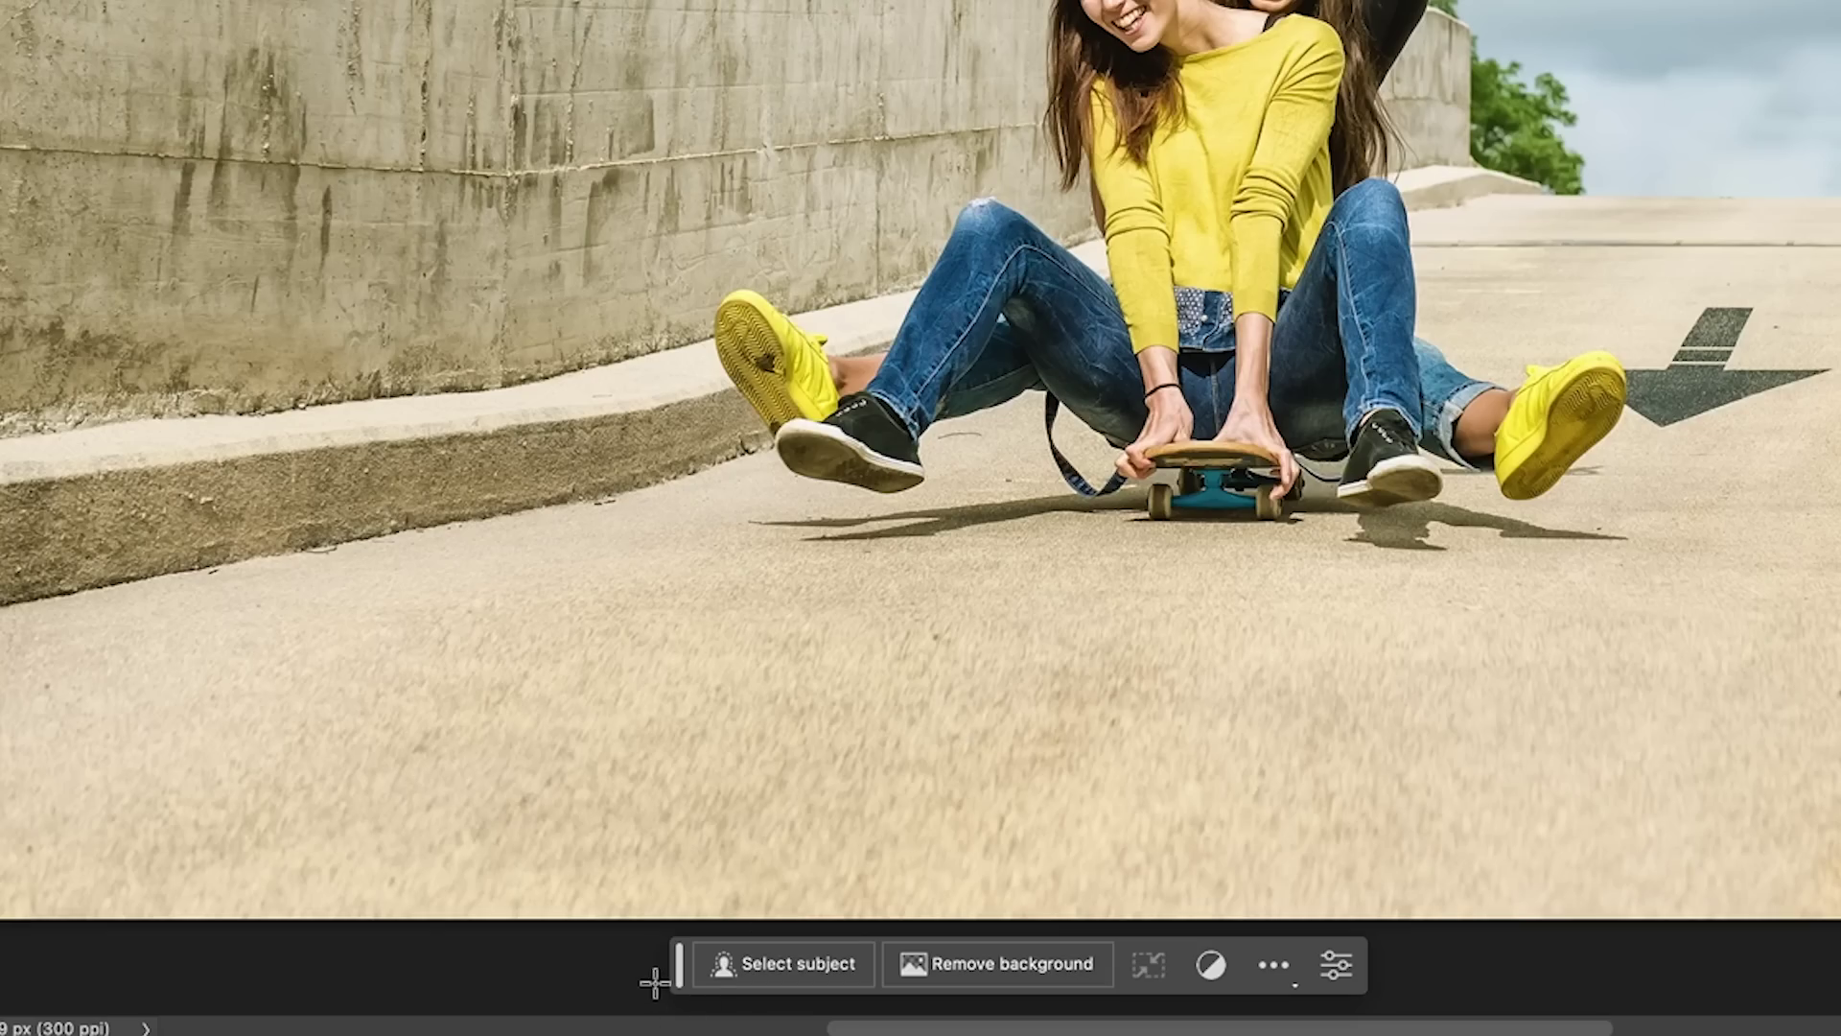
click(777, 968)
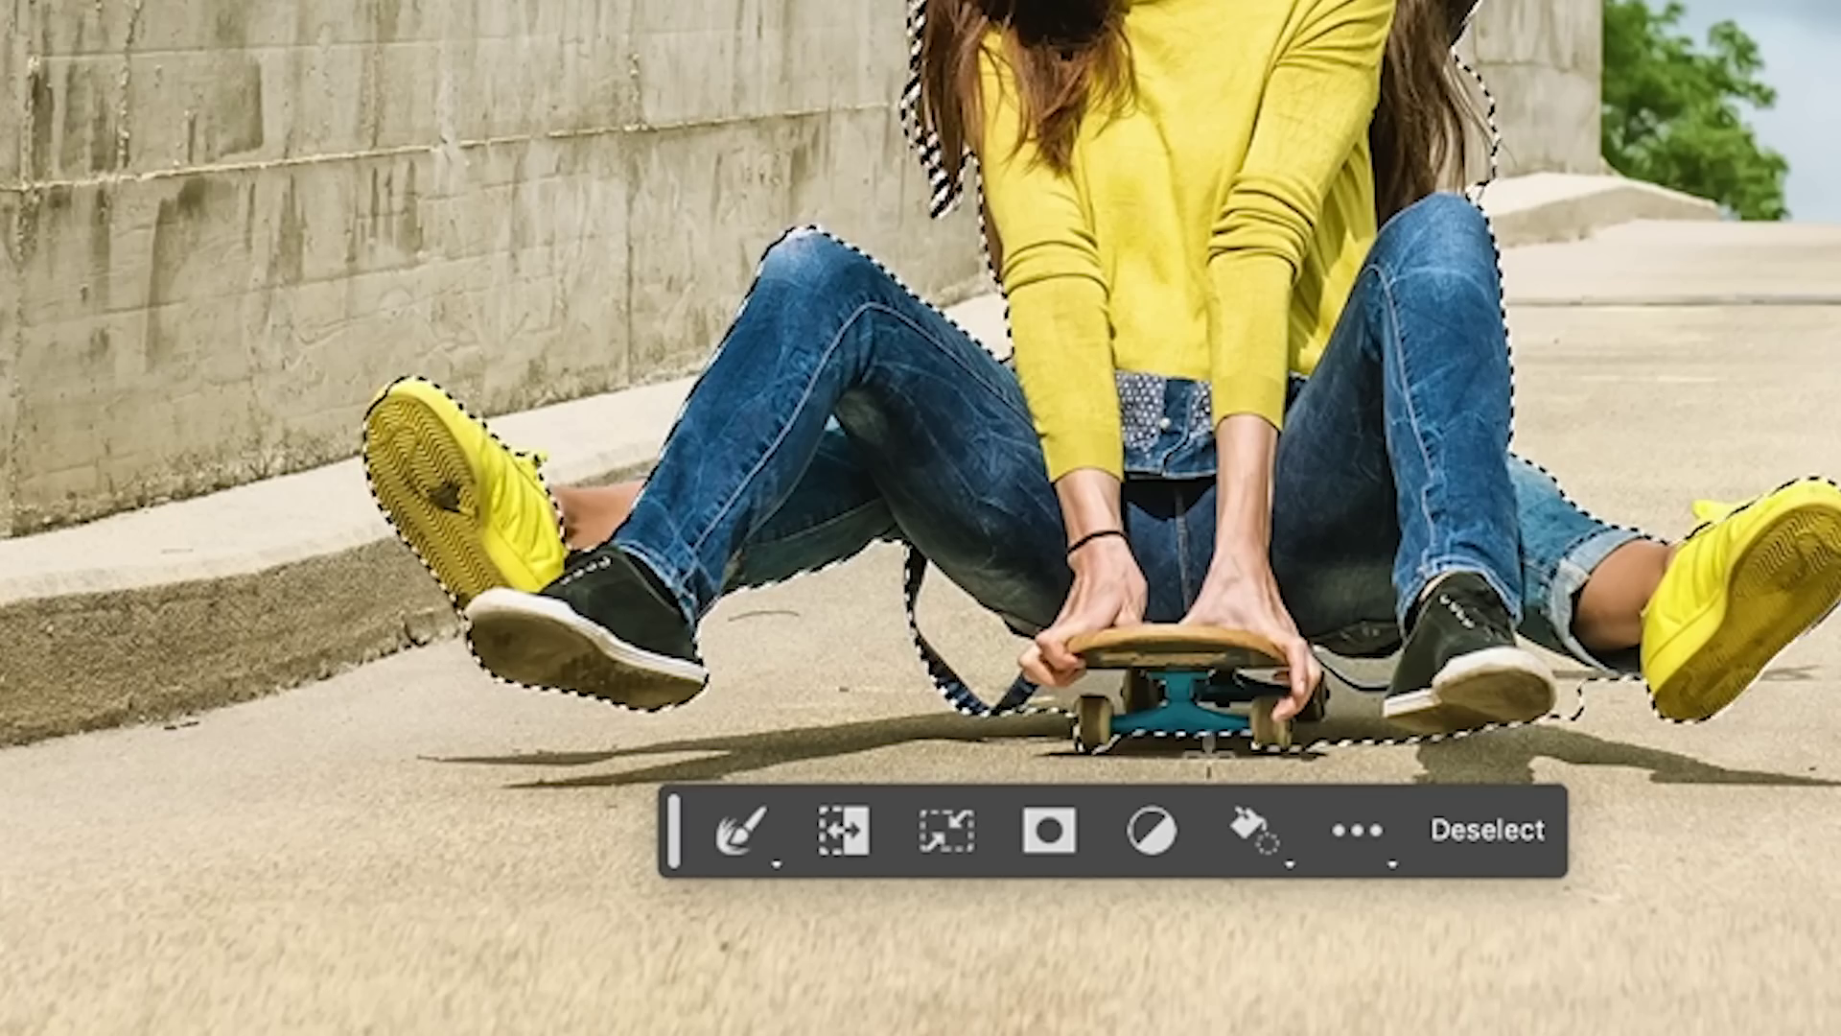
click(1259, 842)
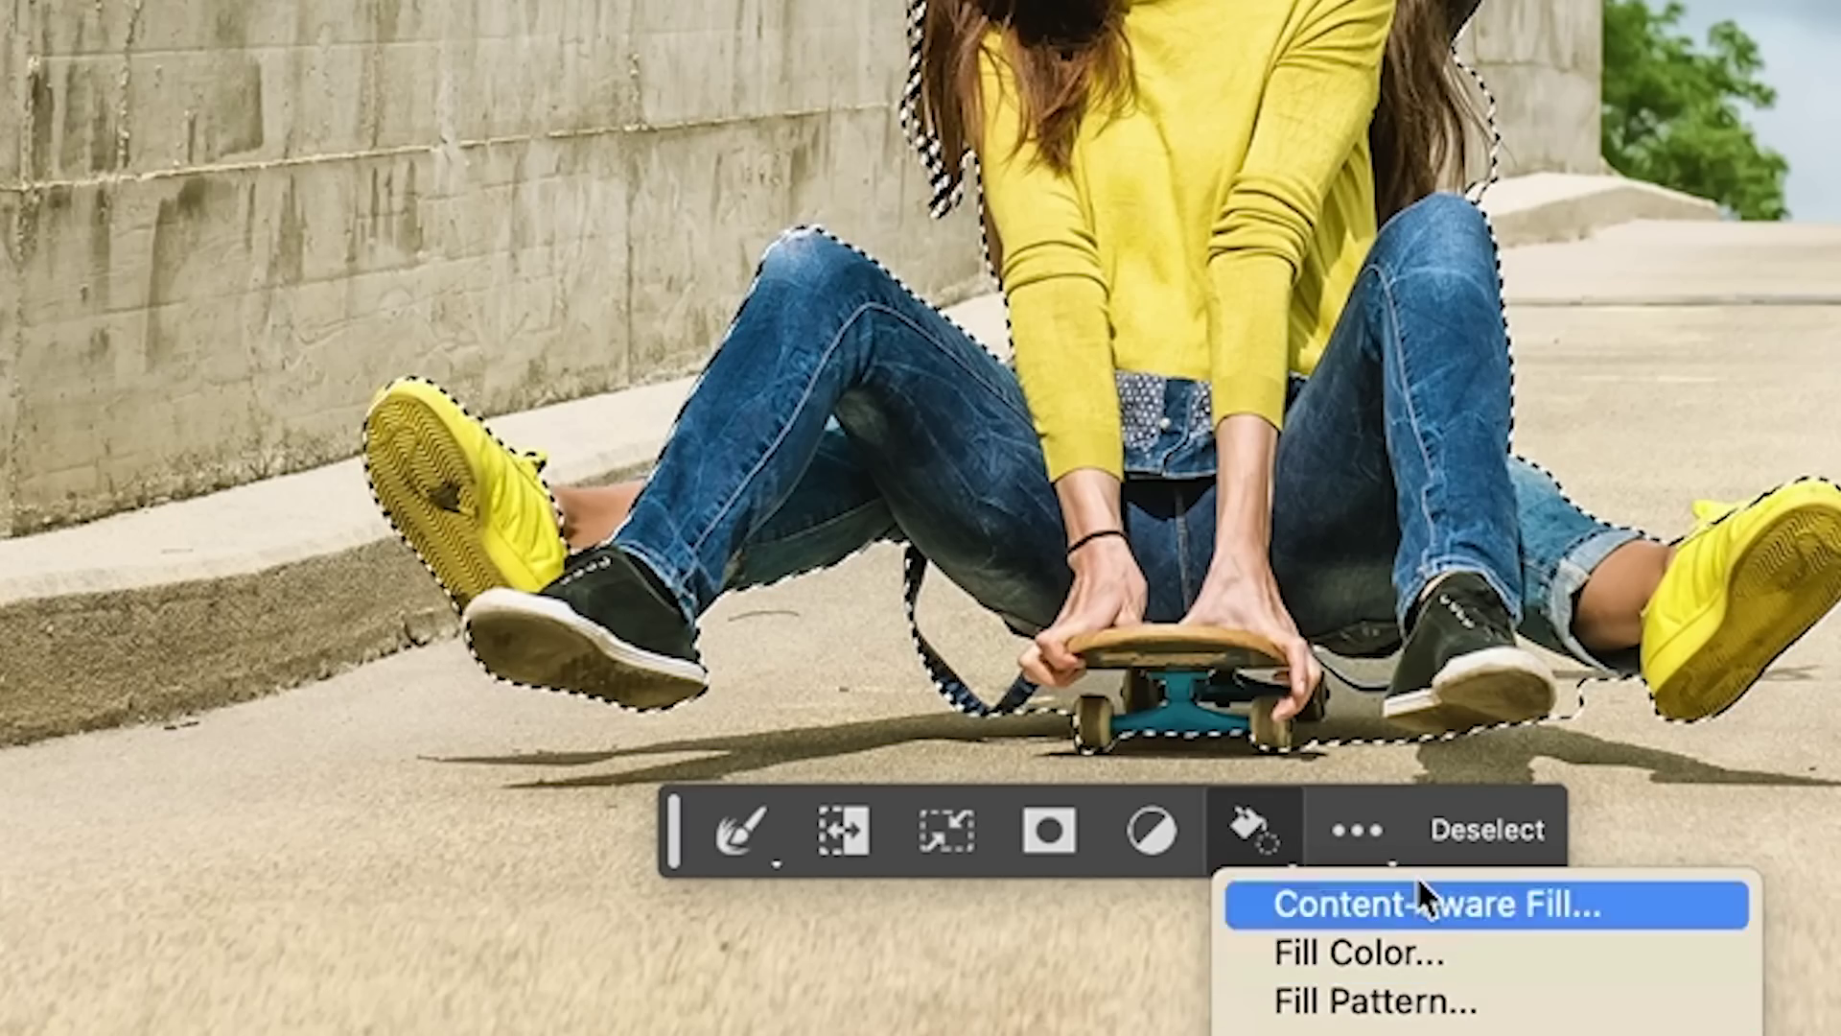
click(1153, 827)
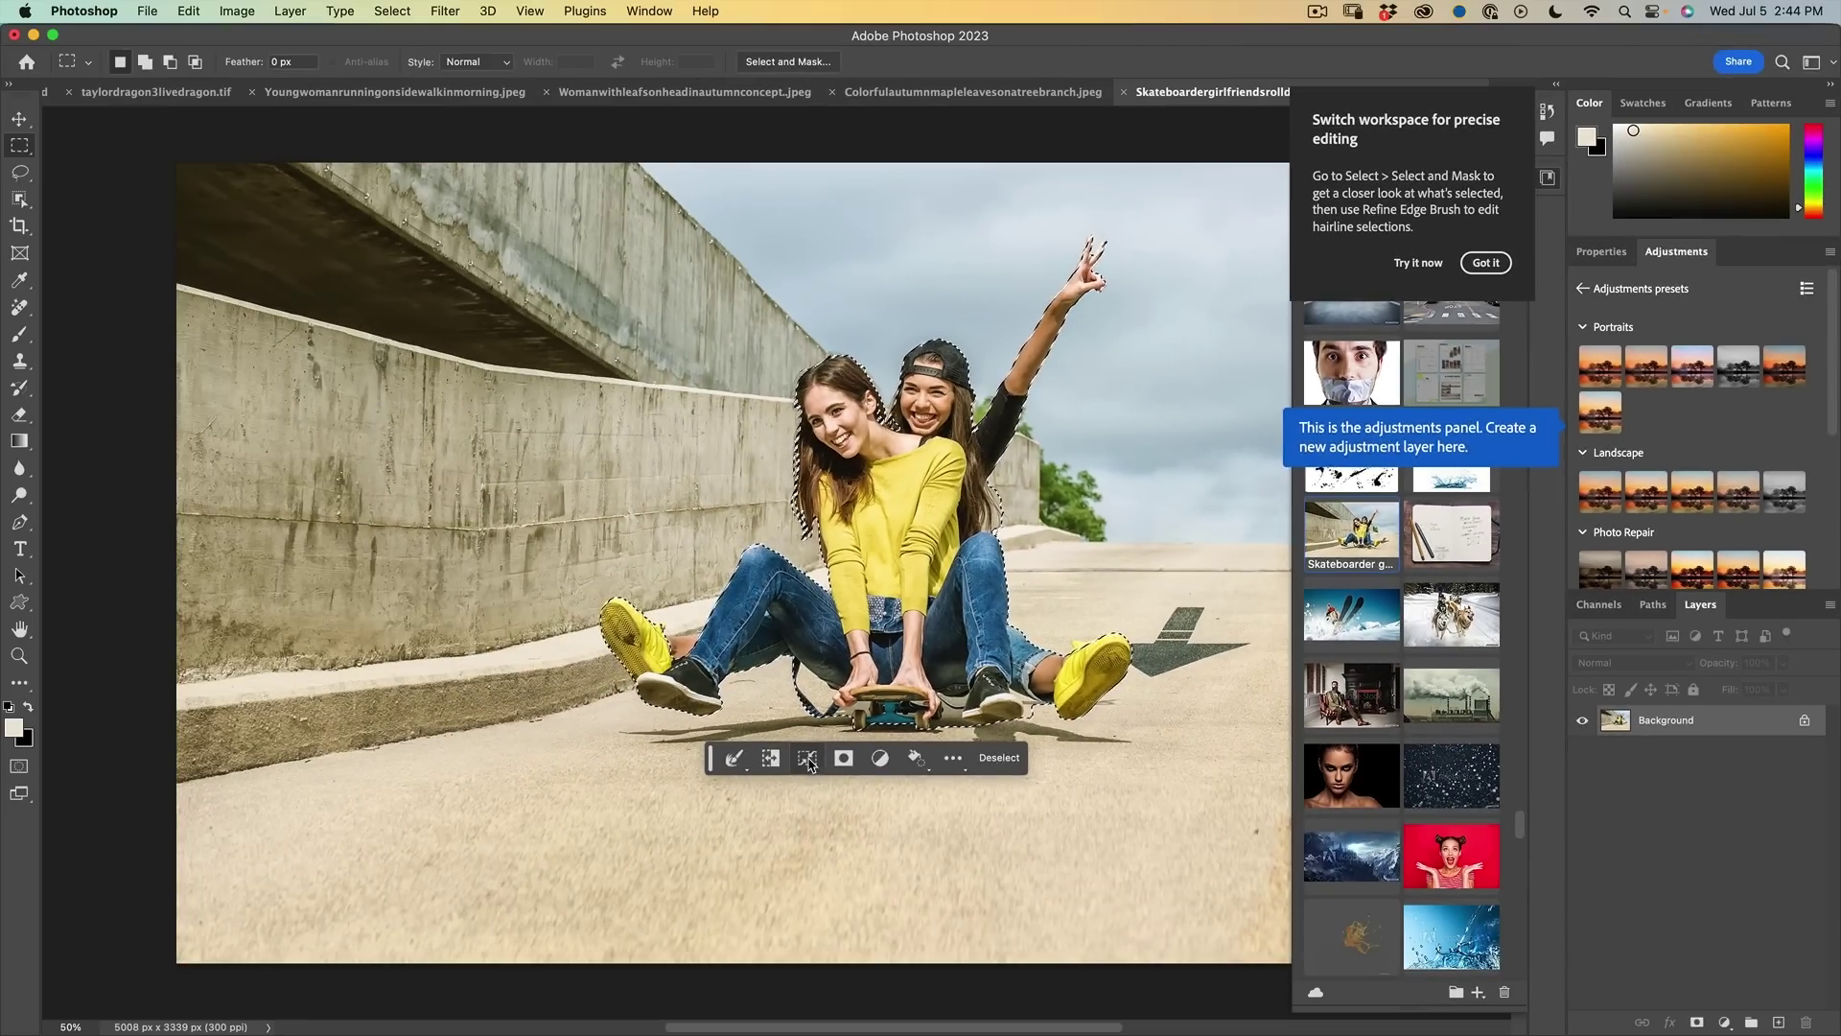
Step: Try a 43° Free Transform rotation, cancel it, and invert the selection to the background
key(ctrl+t)
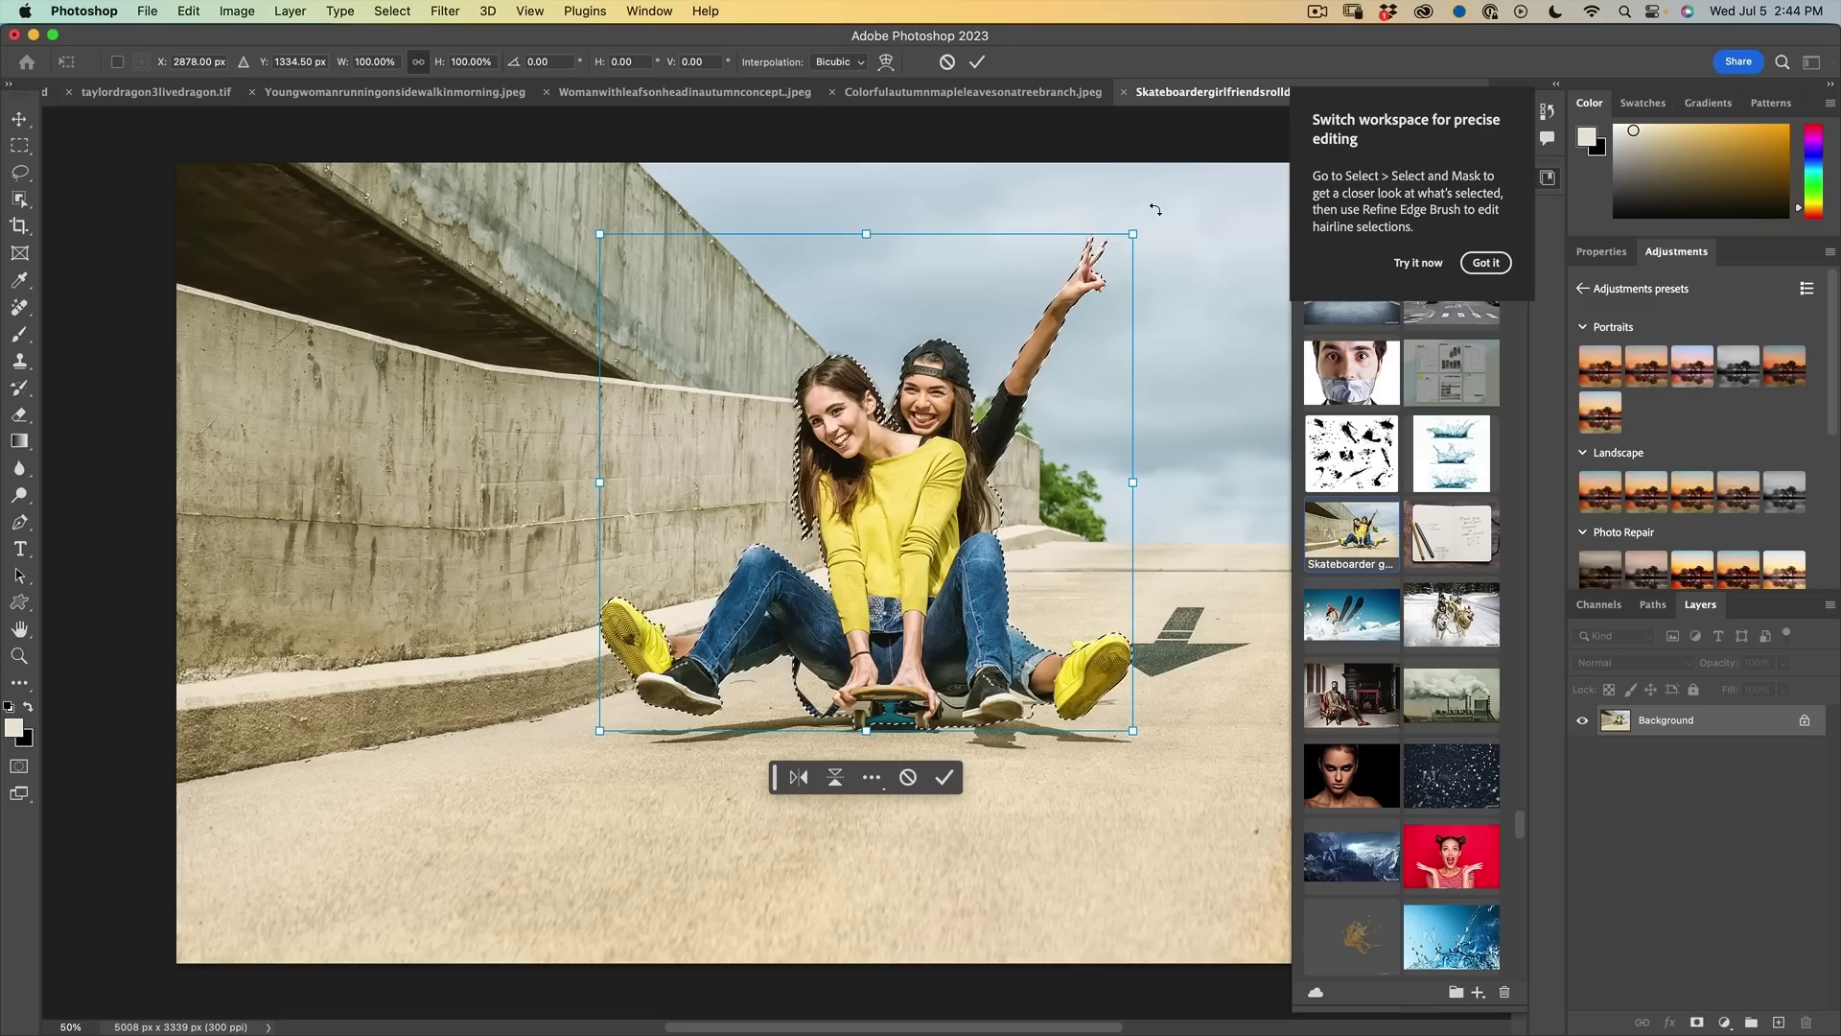
drag(1146, 223, 1310, 485)
key(Escape)
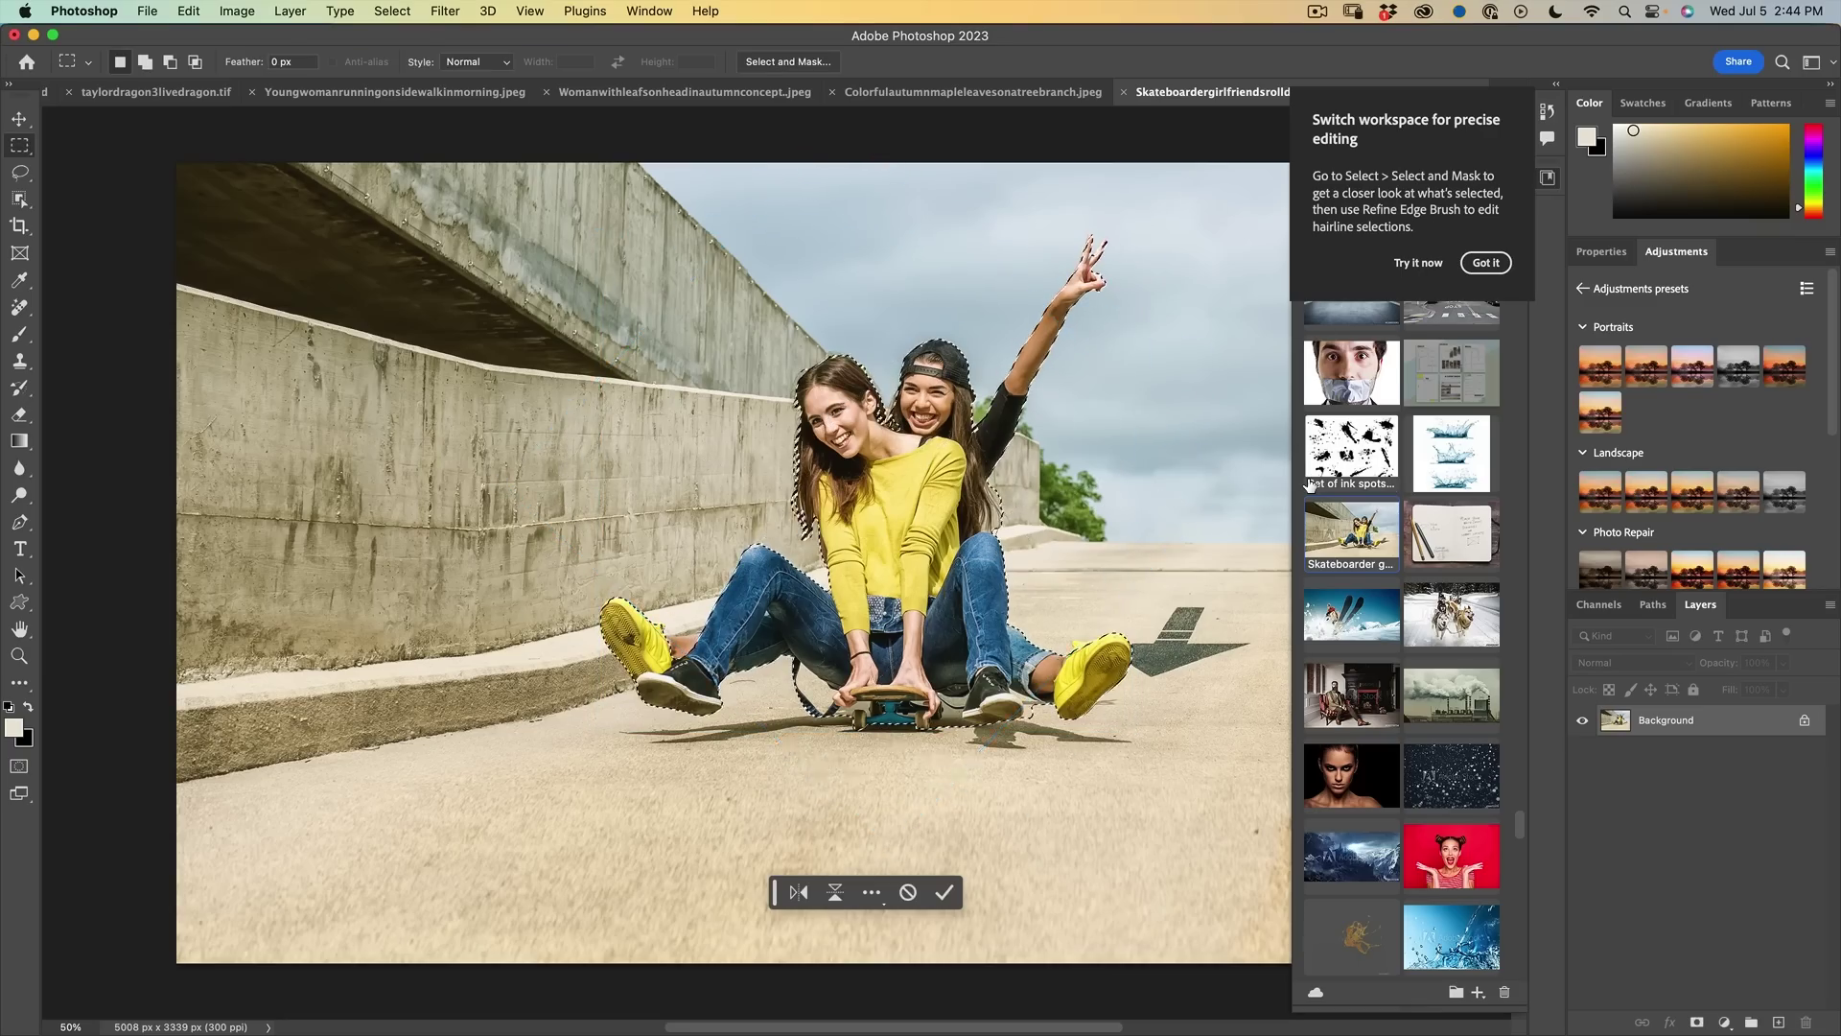
click(773, 759)
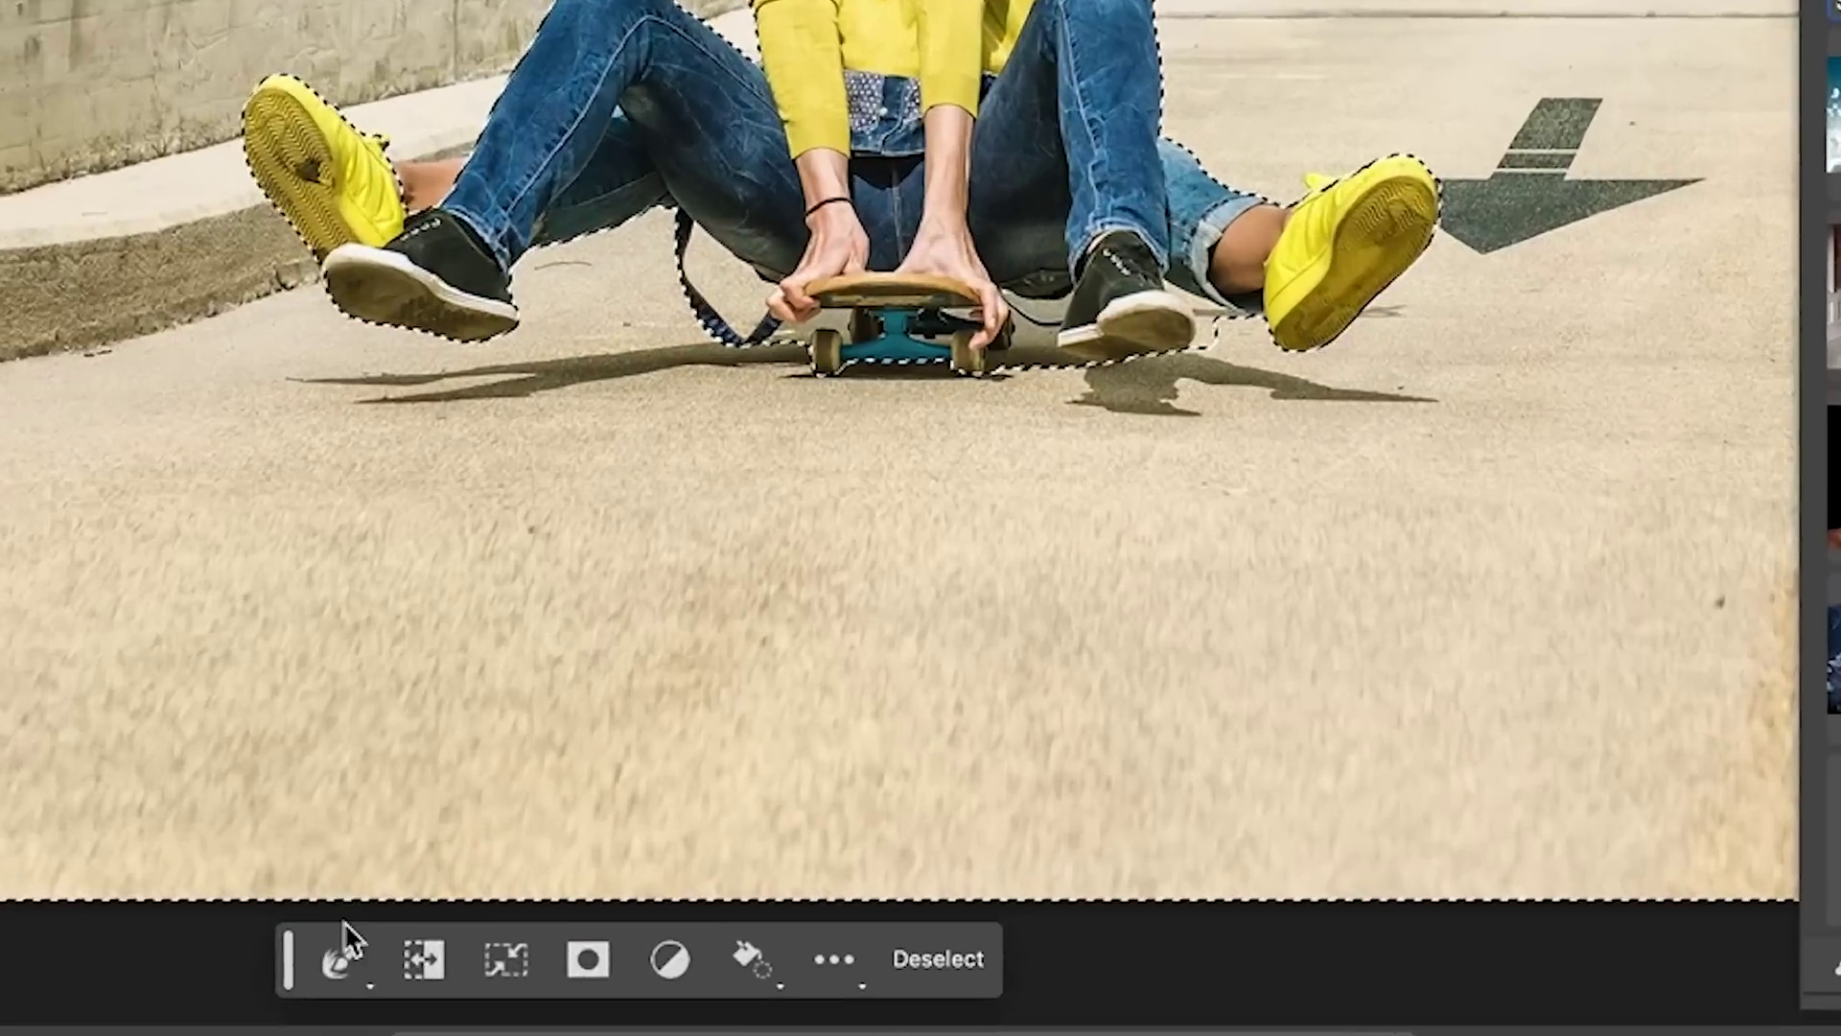
click(643, 990)
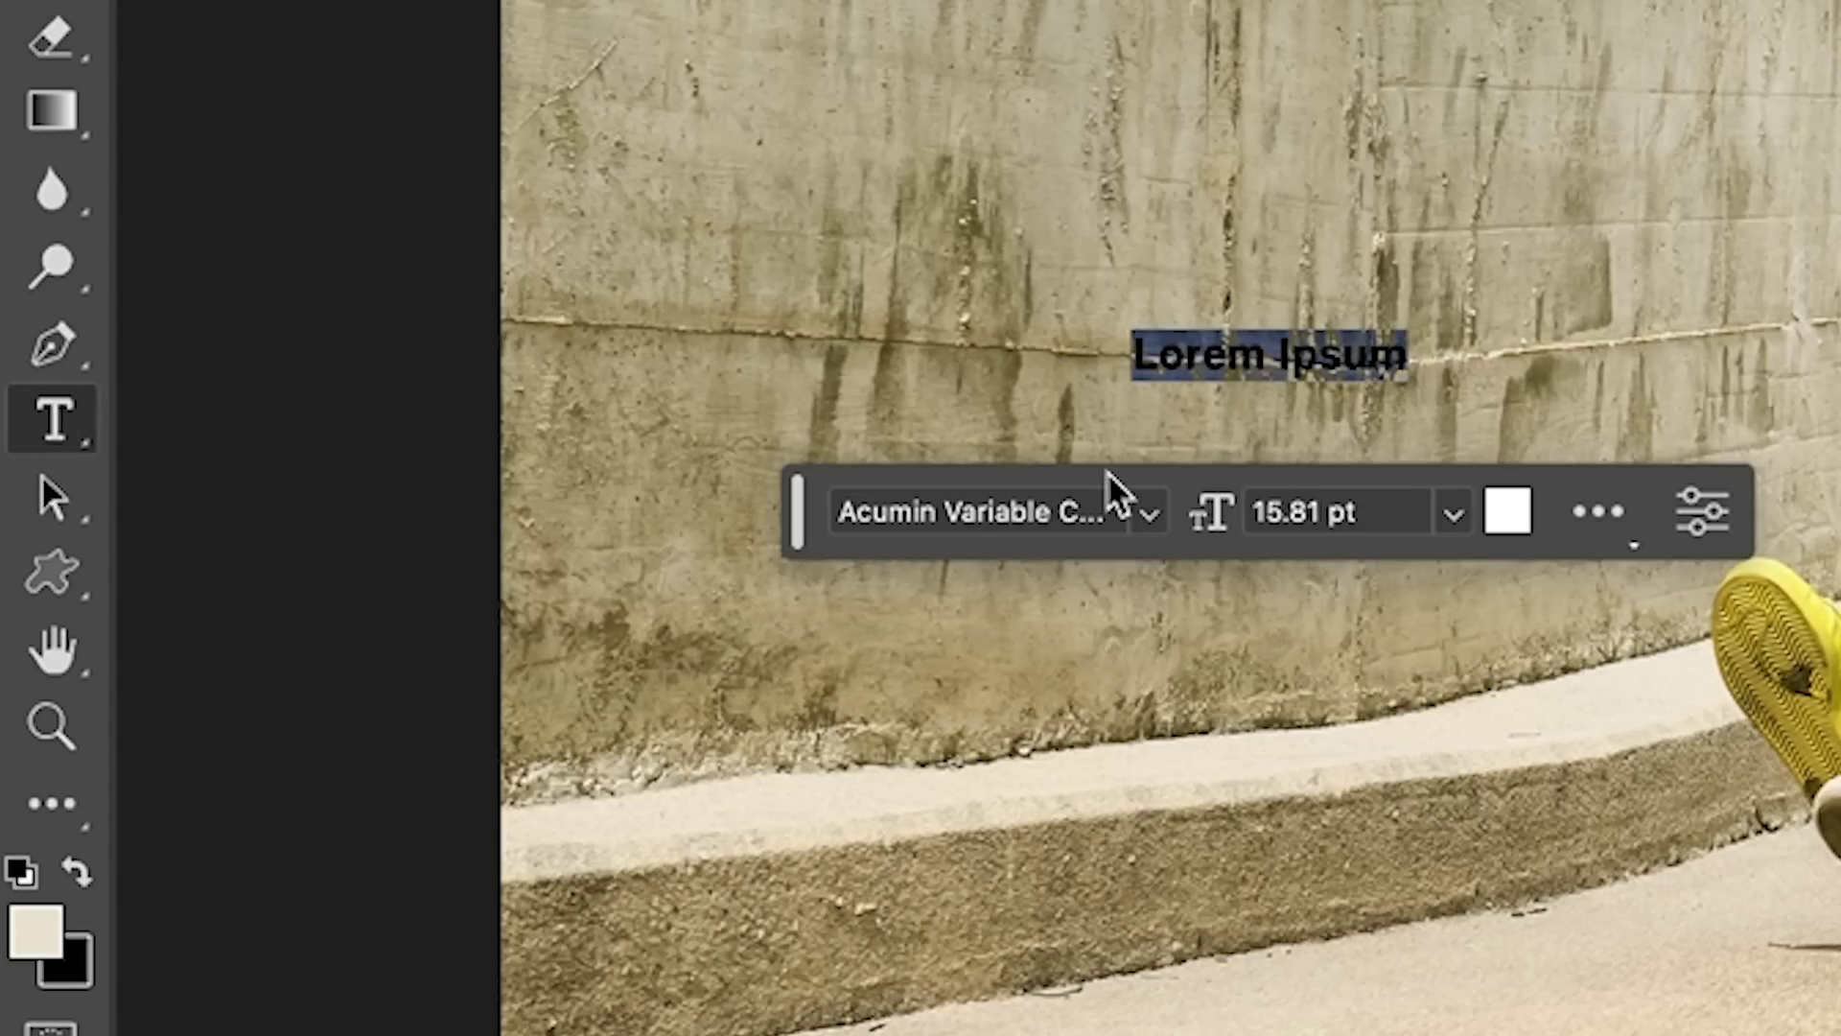
Step: Enlarge the Lorem Ipsum text to 65 pt, keeping its font, and pin the contextual taskbar
click(1149, 513)
key(Escape)
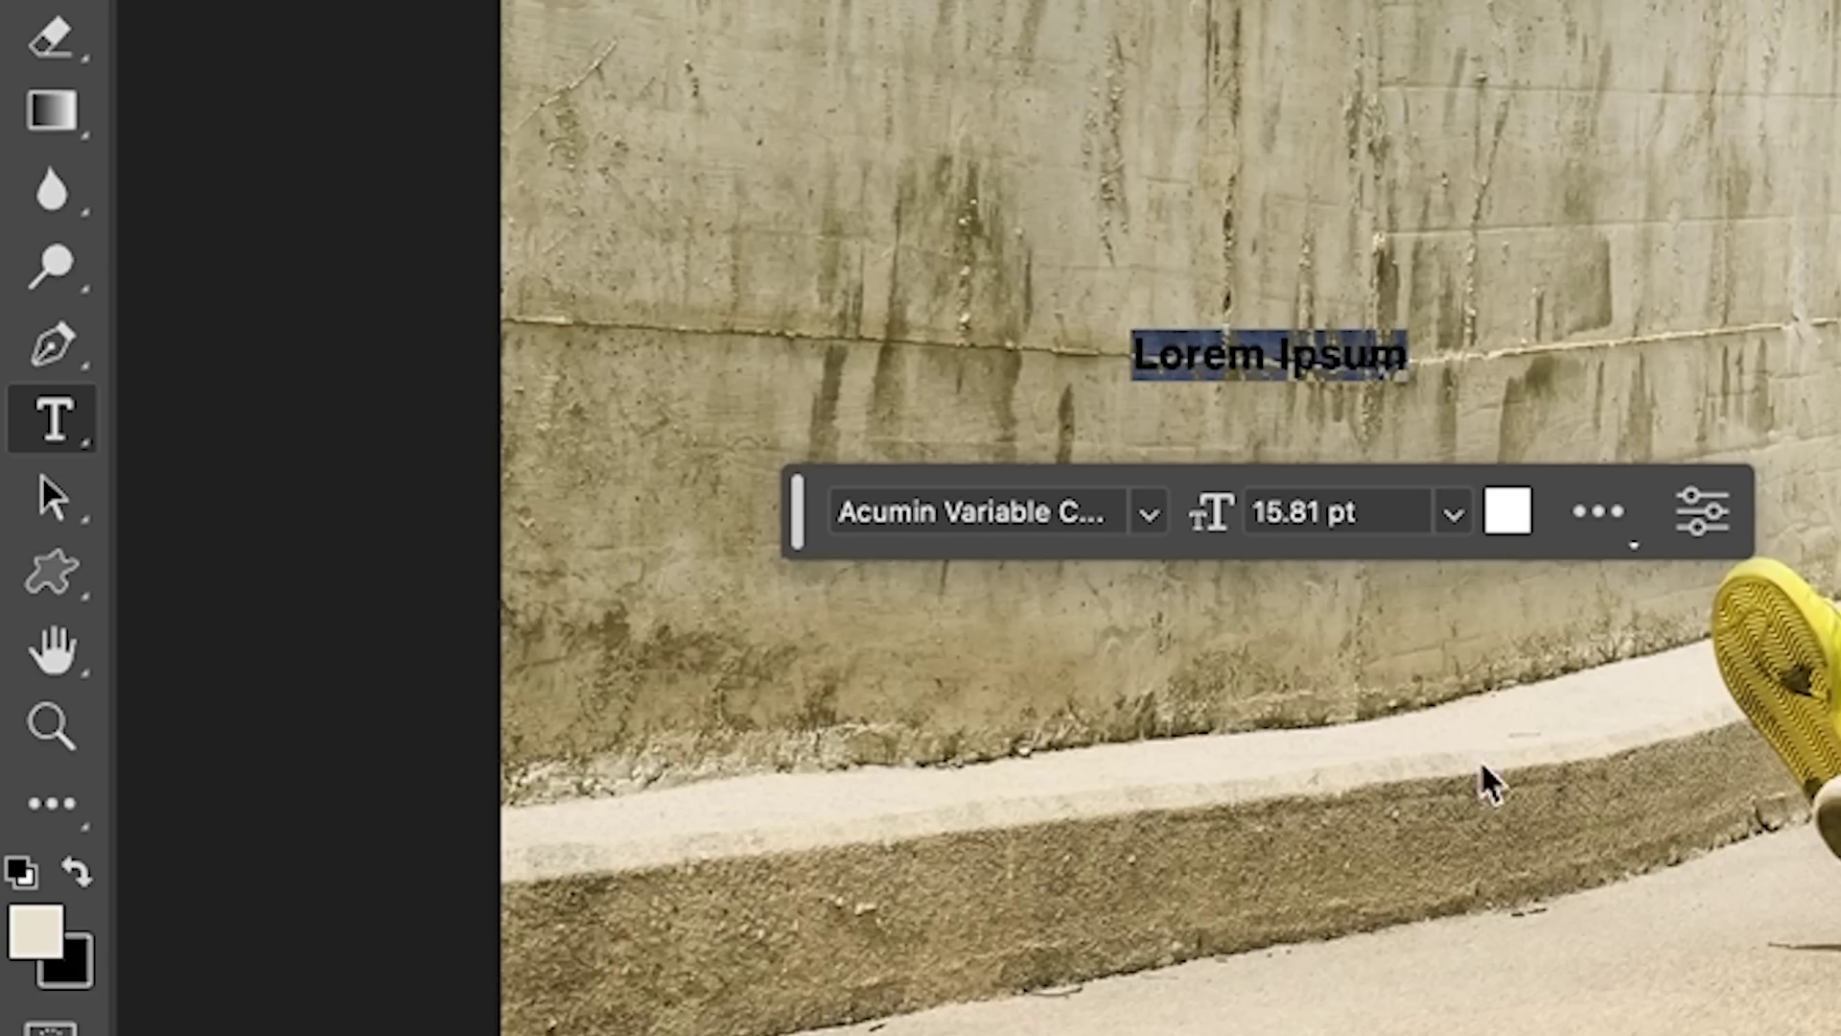
click(1454, 515)
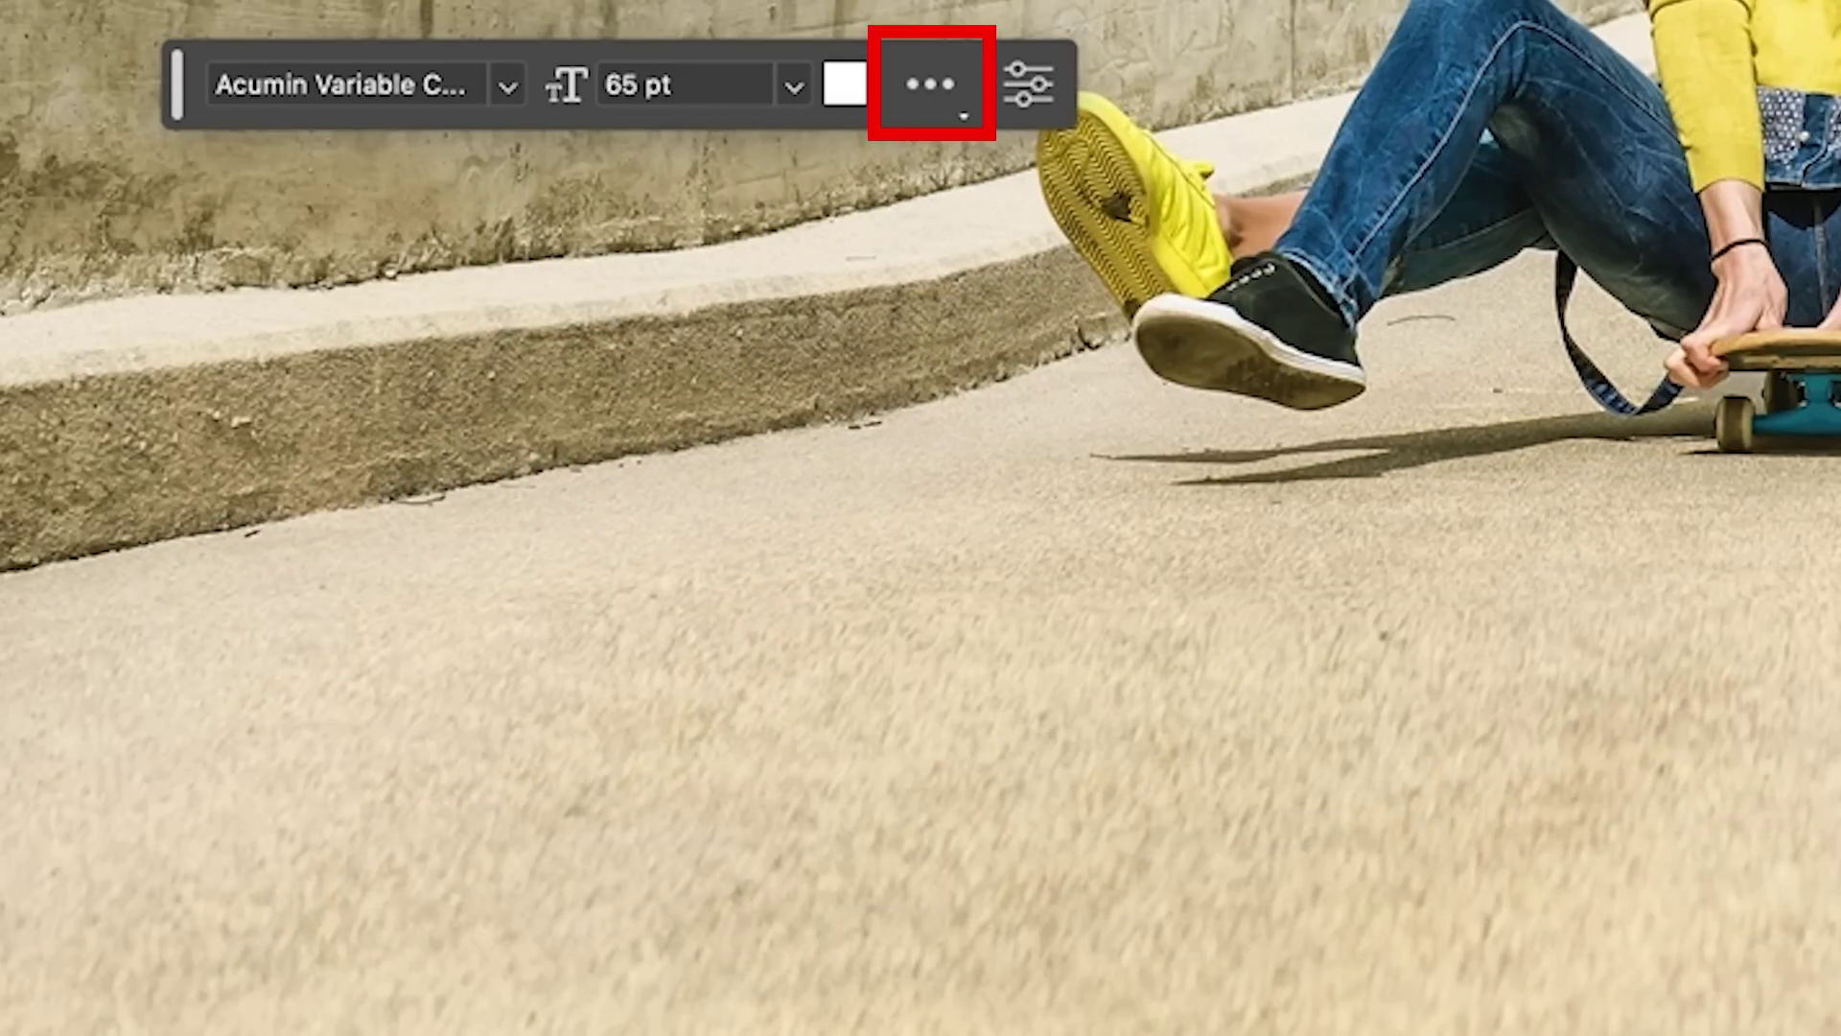
click(925, 91)
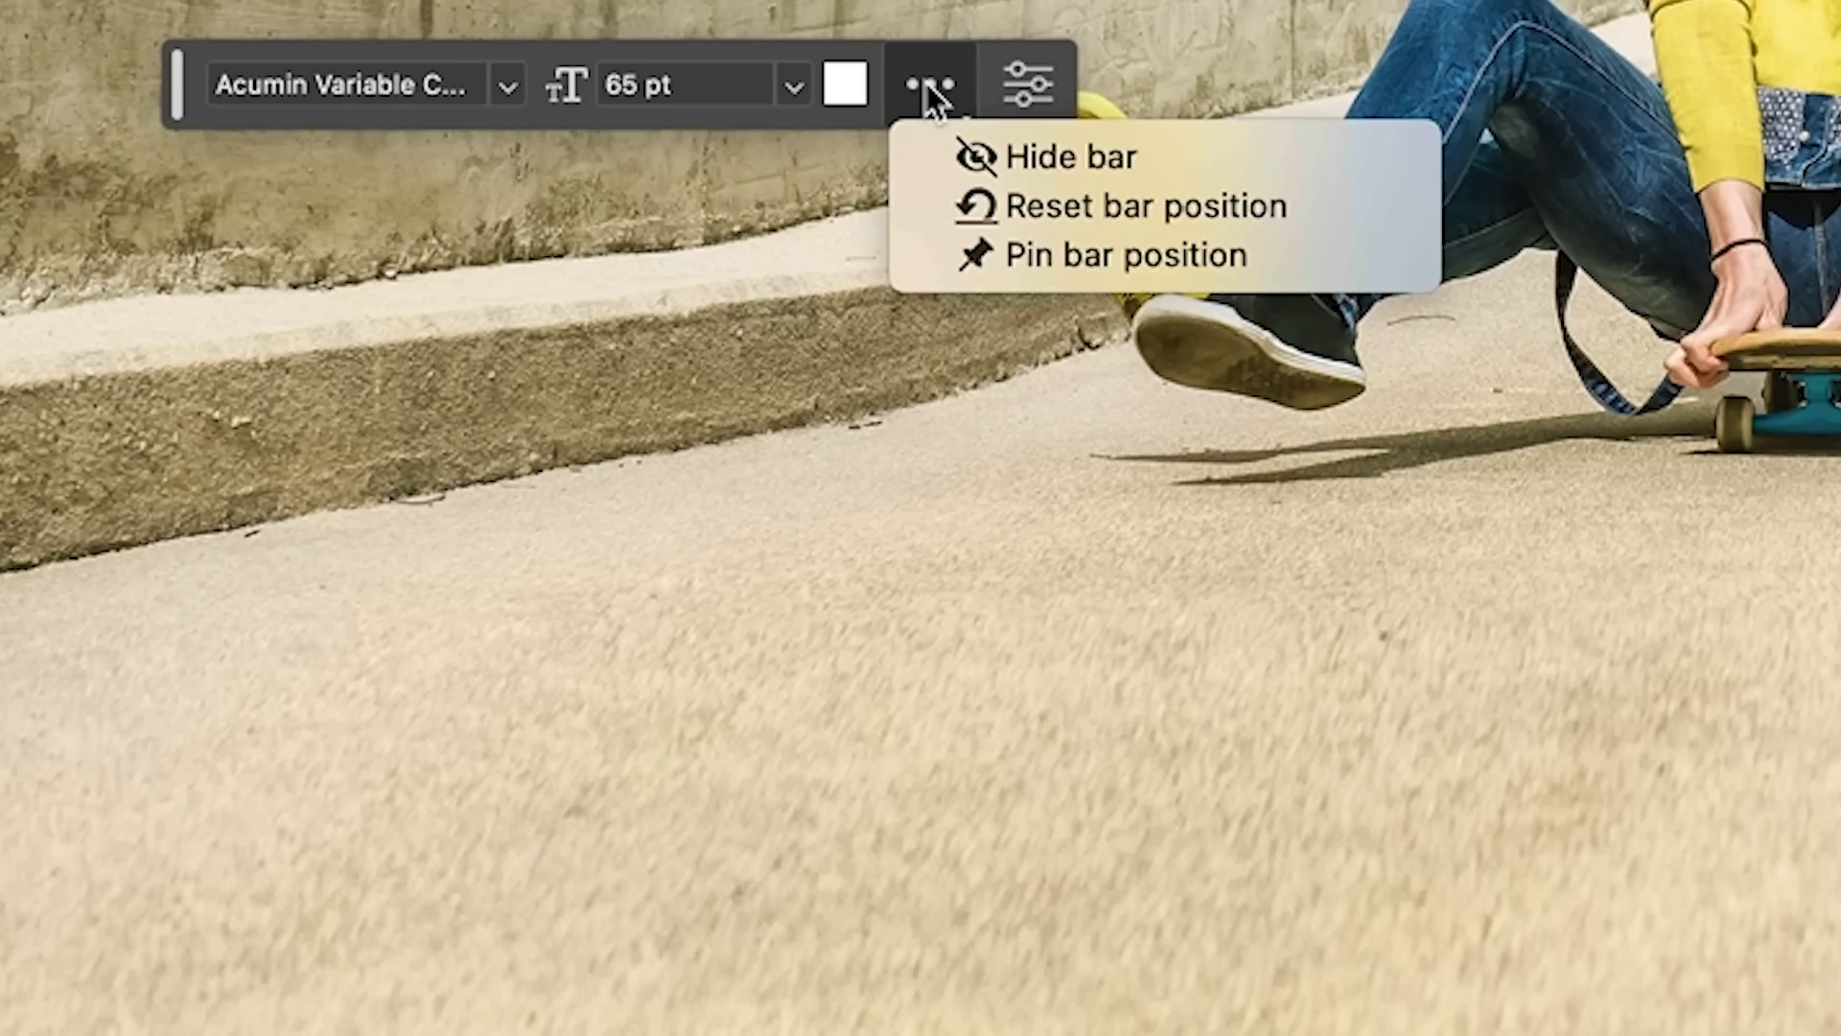
click(1118, 248)
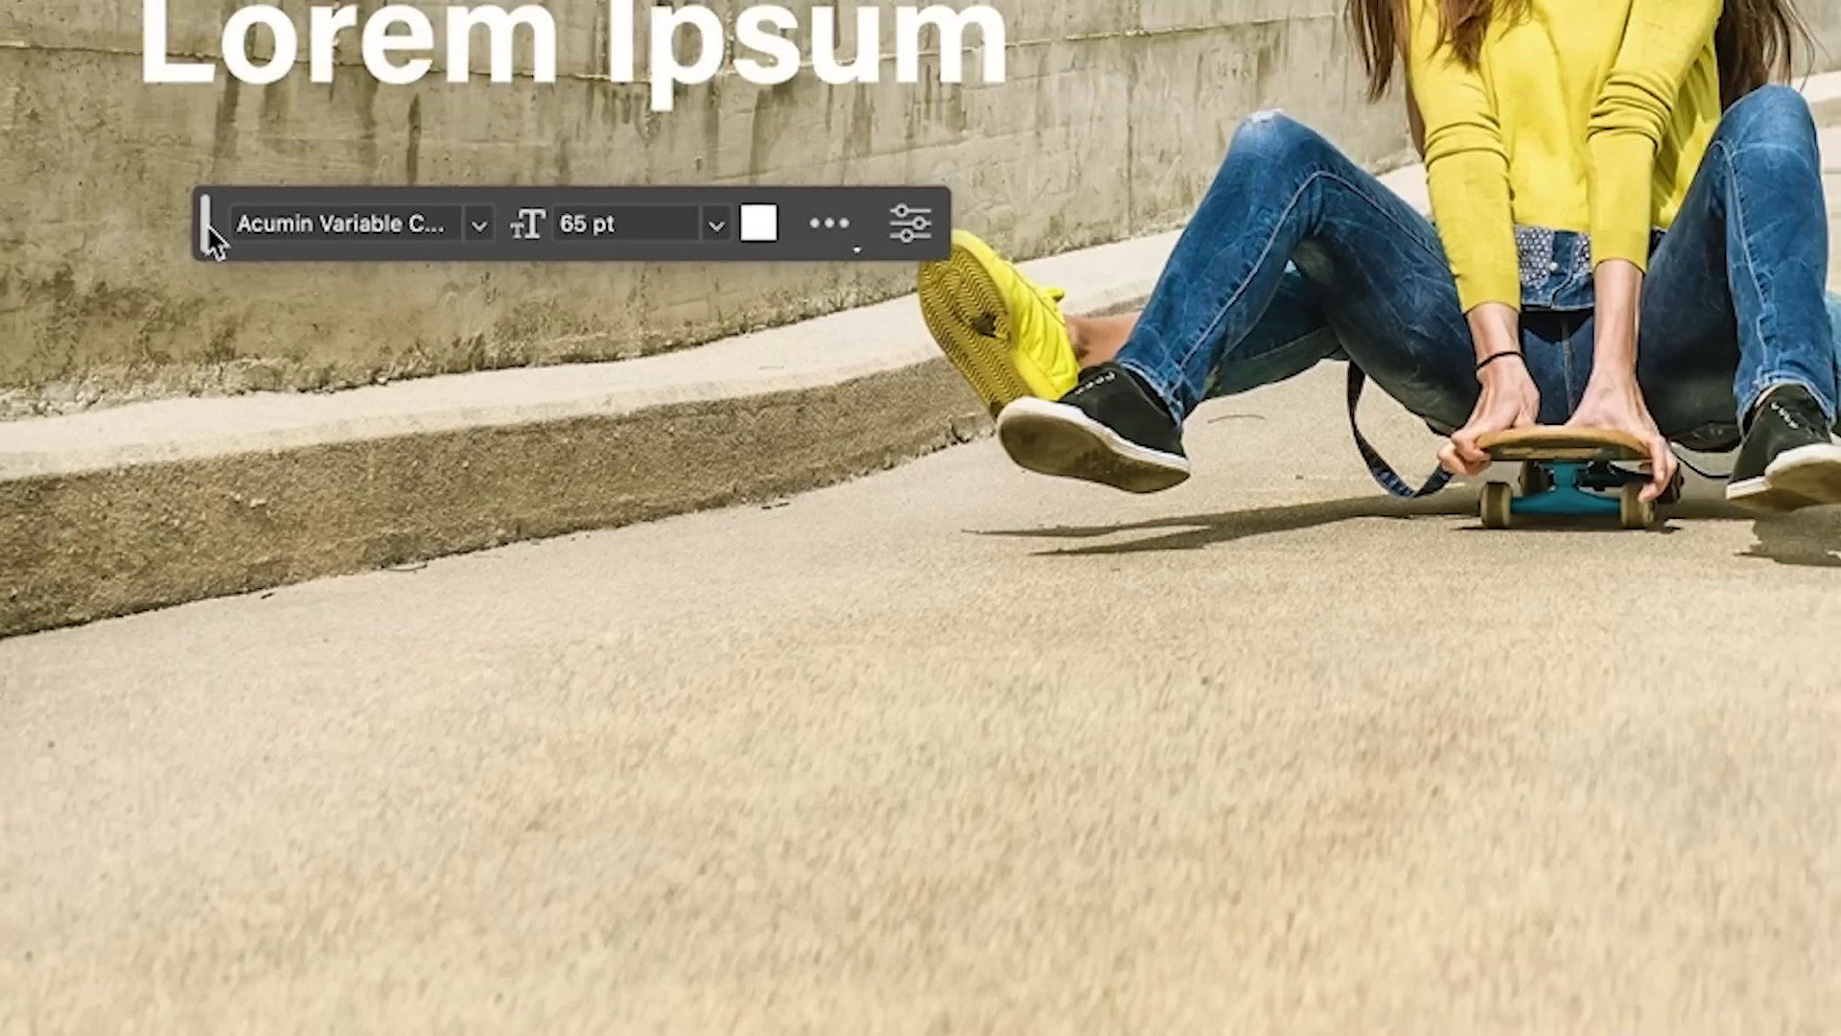
Step: Pin the contextual taskbar at the bottom of the canvas, nudged slightly left
drag(216, 85, 1421, 1035)
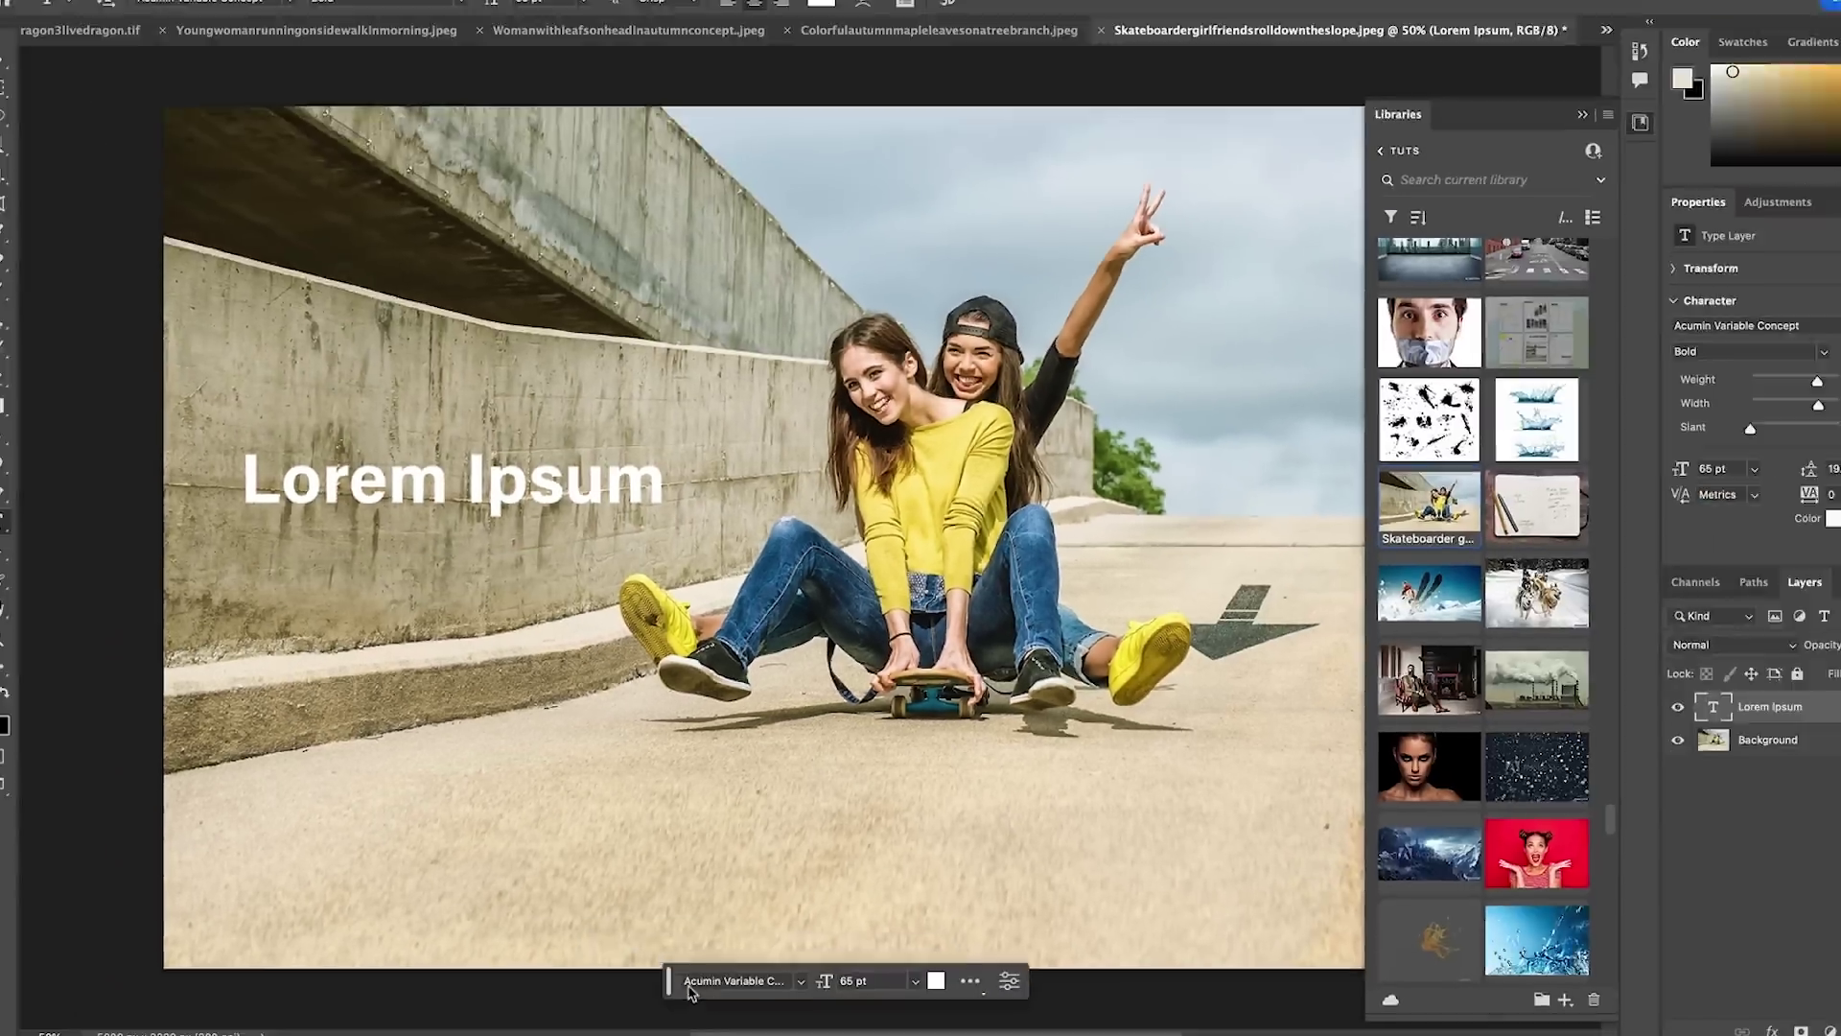
drag(749, 992, 703, 991)
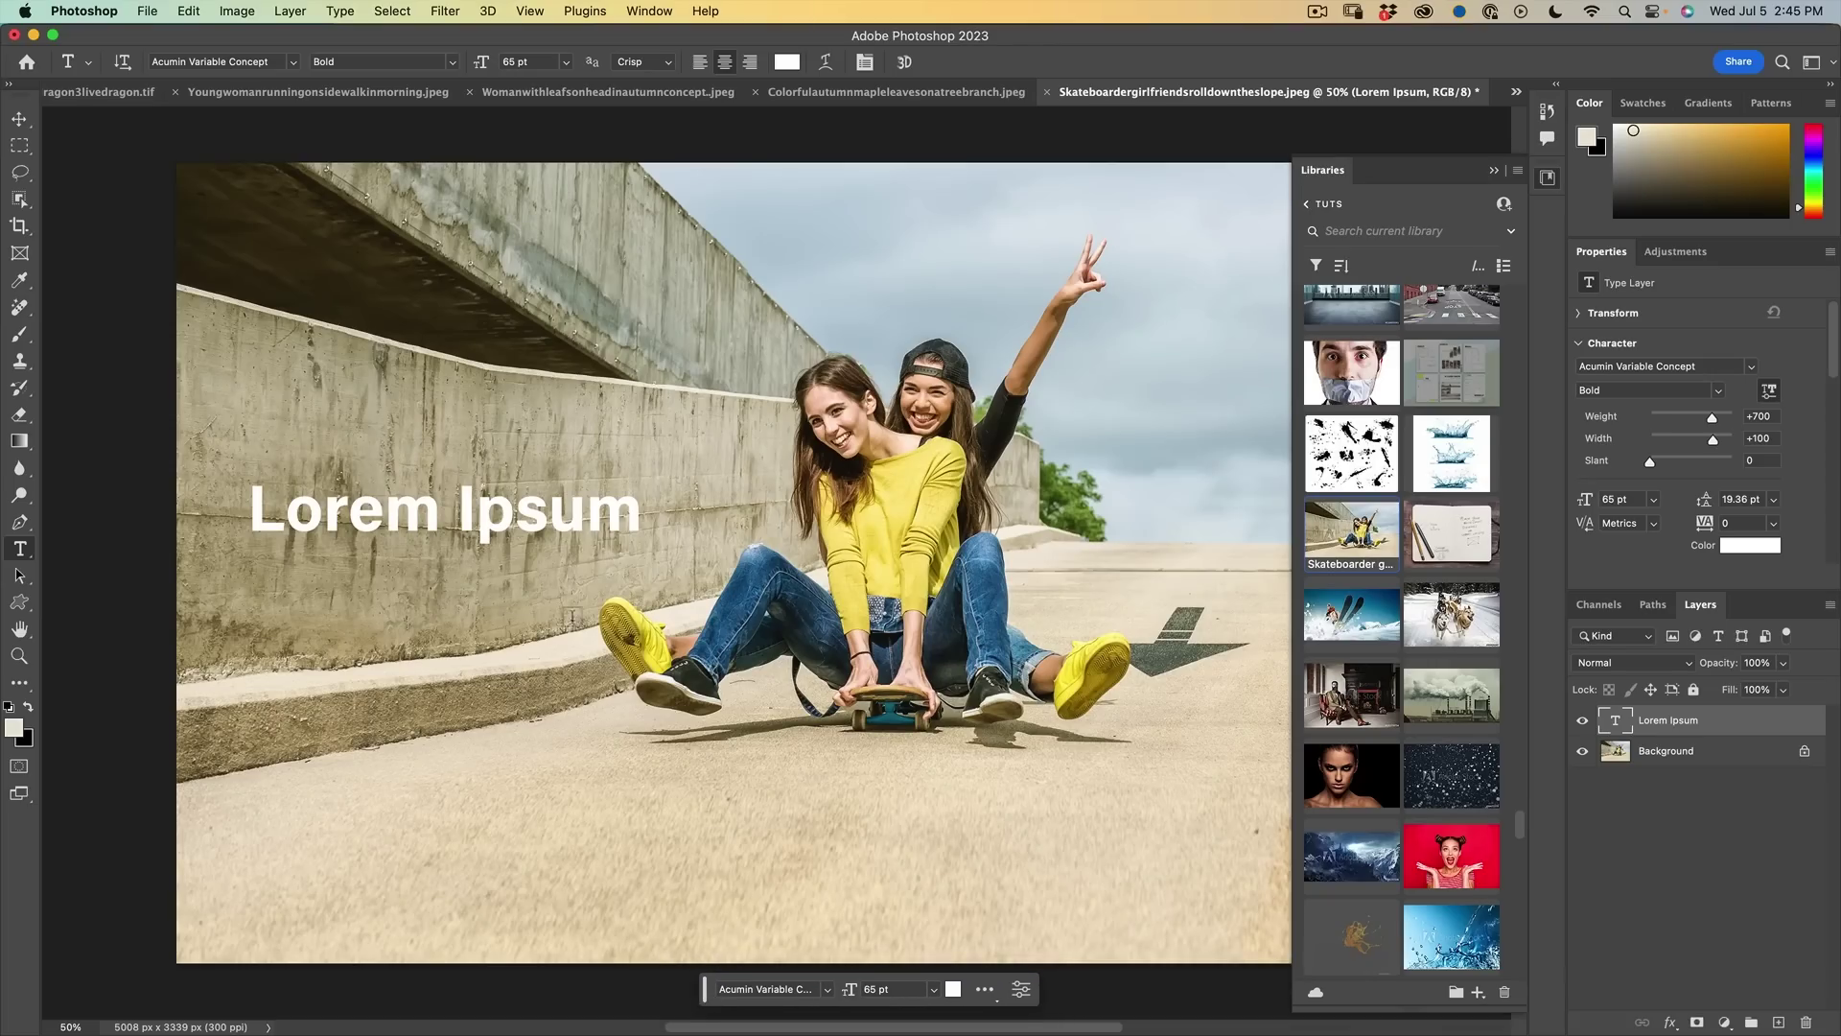
click(23, 123)
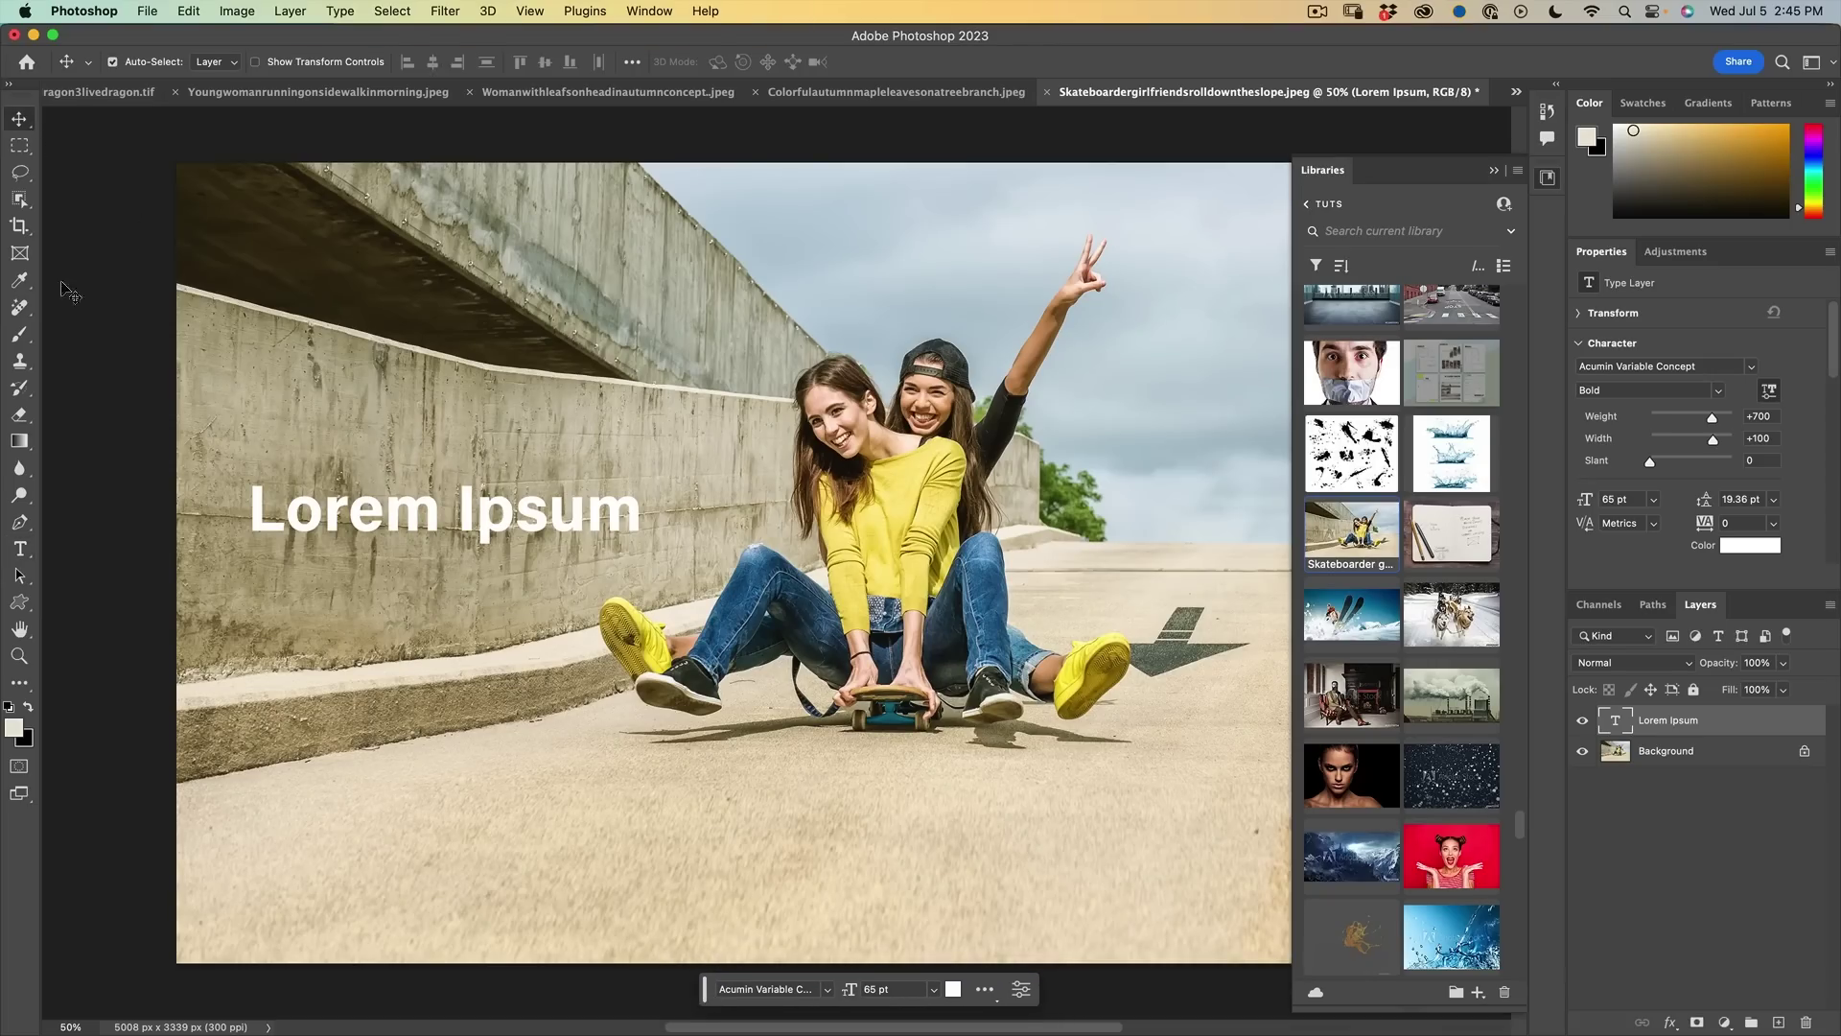
Step: Add a second white 'Lorem Ipsum' text lower on the road and commit it
click(21, 550)
click(492, 722)
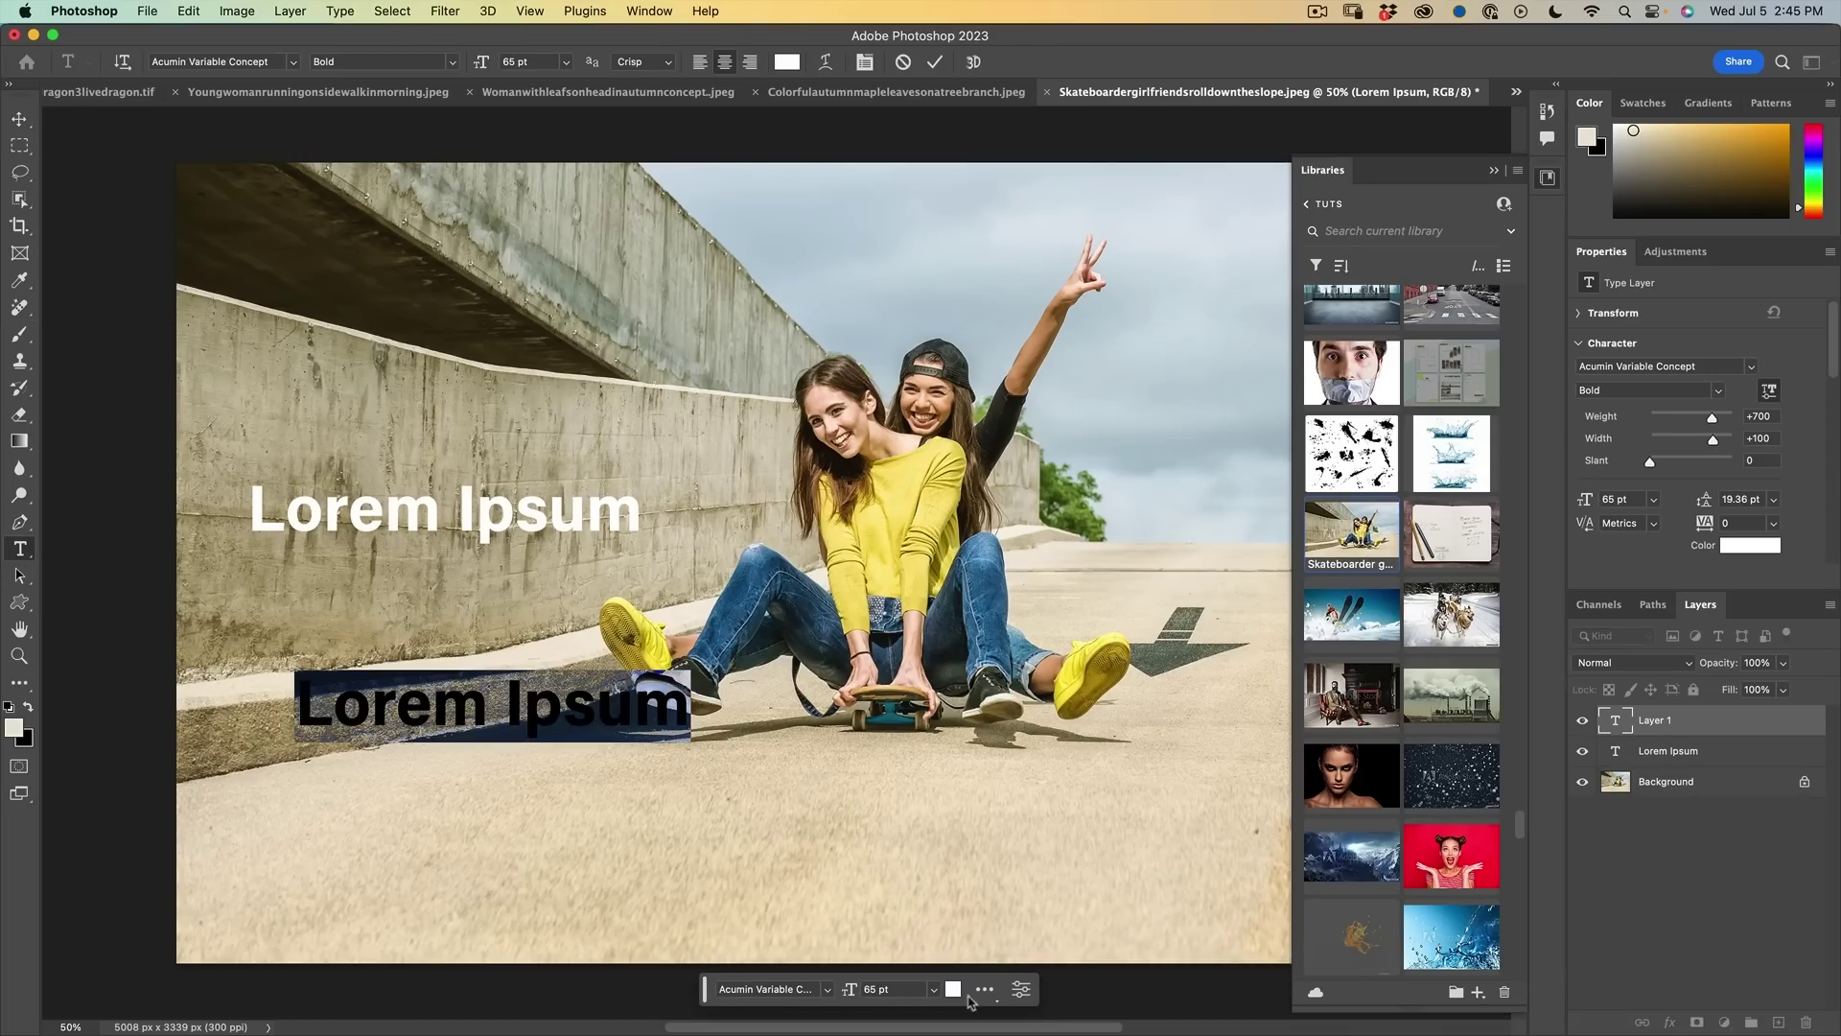
click(19, 118)
click(719, 976)
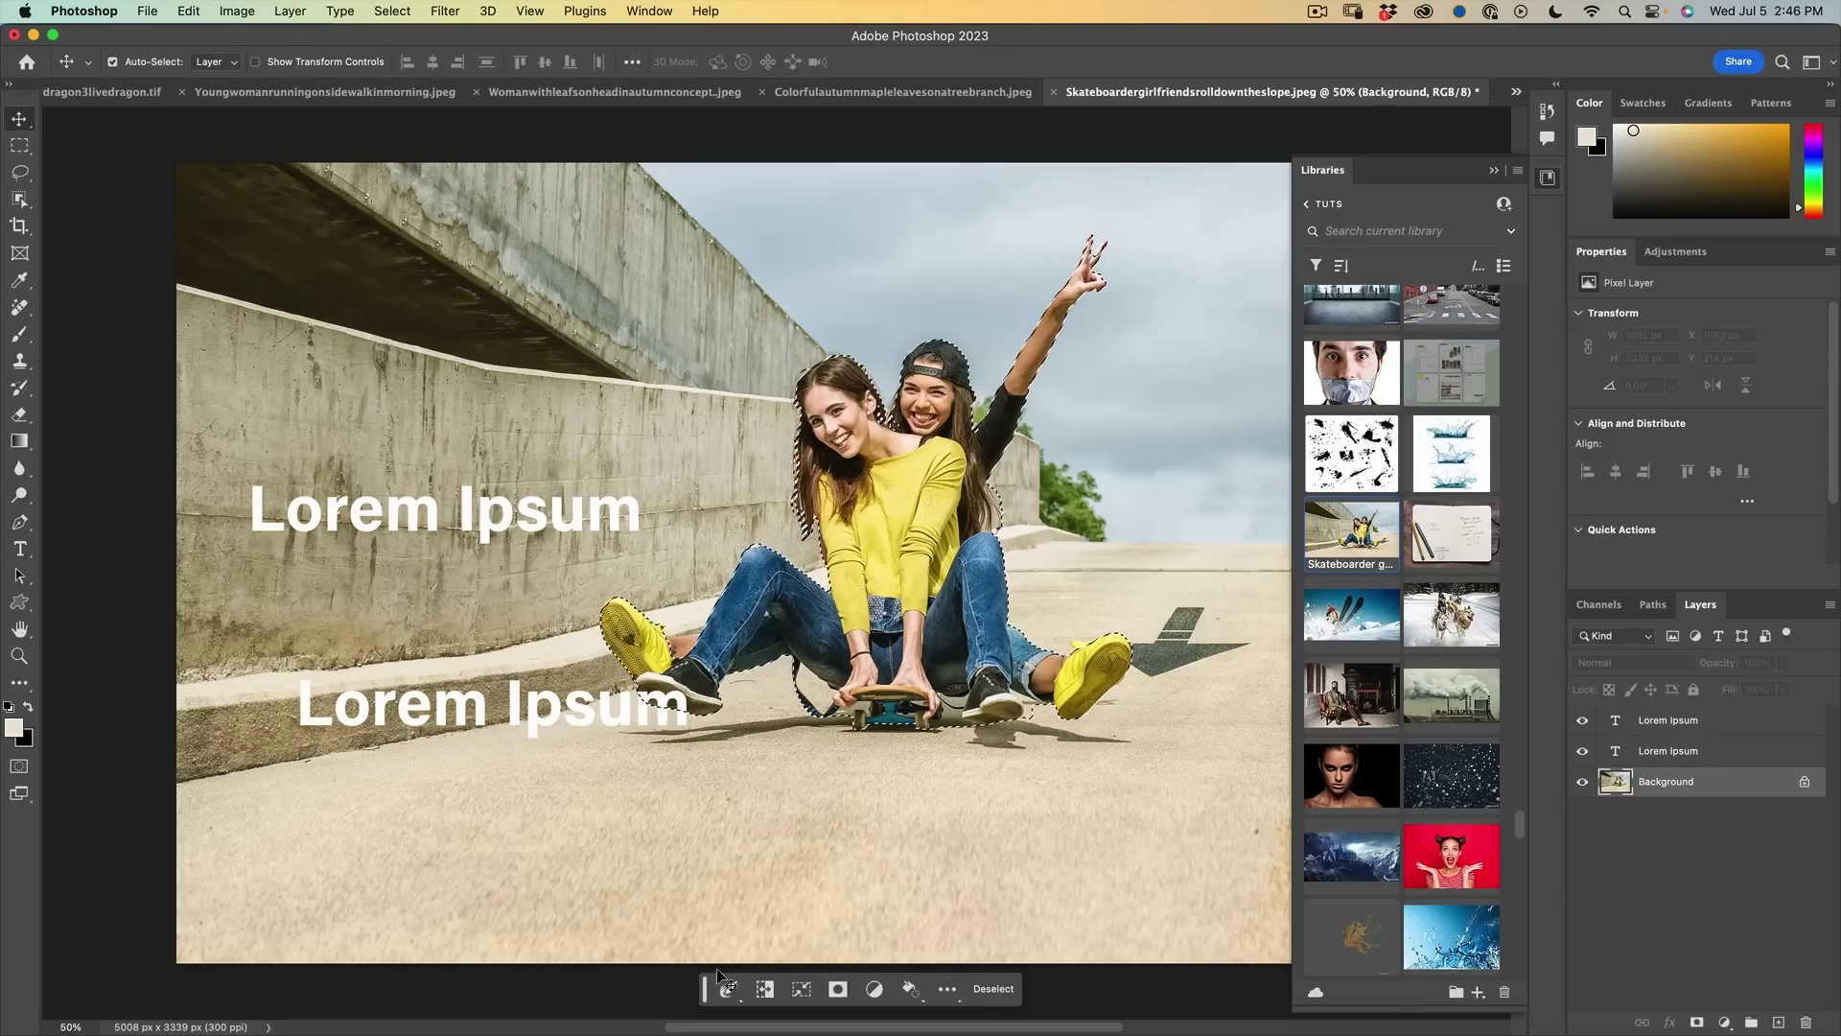